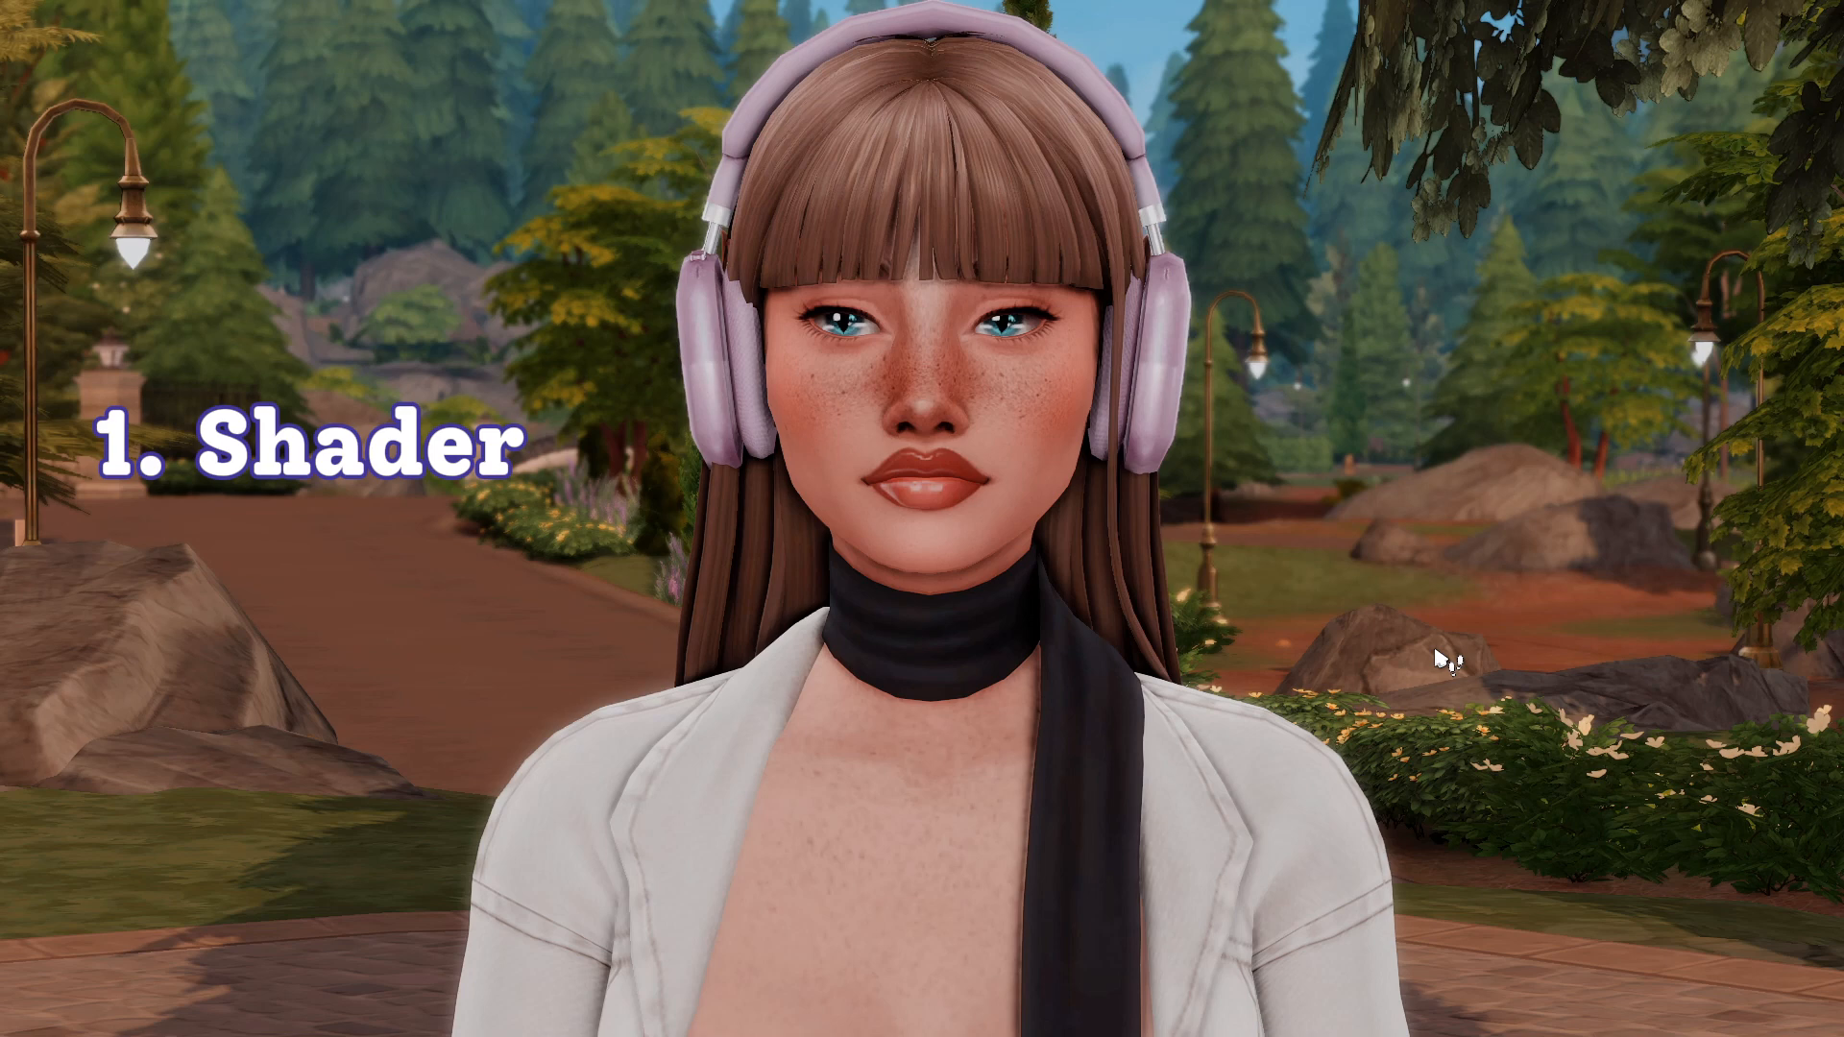
# - Compare the Sim's close-up with the GShade shader off and on, and check the active preset and its effects
pyautogui.press('End')
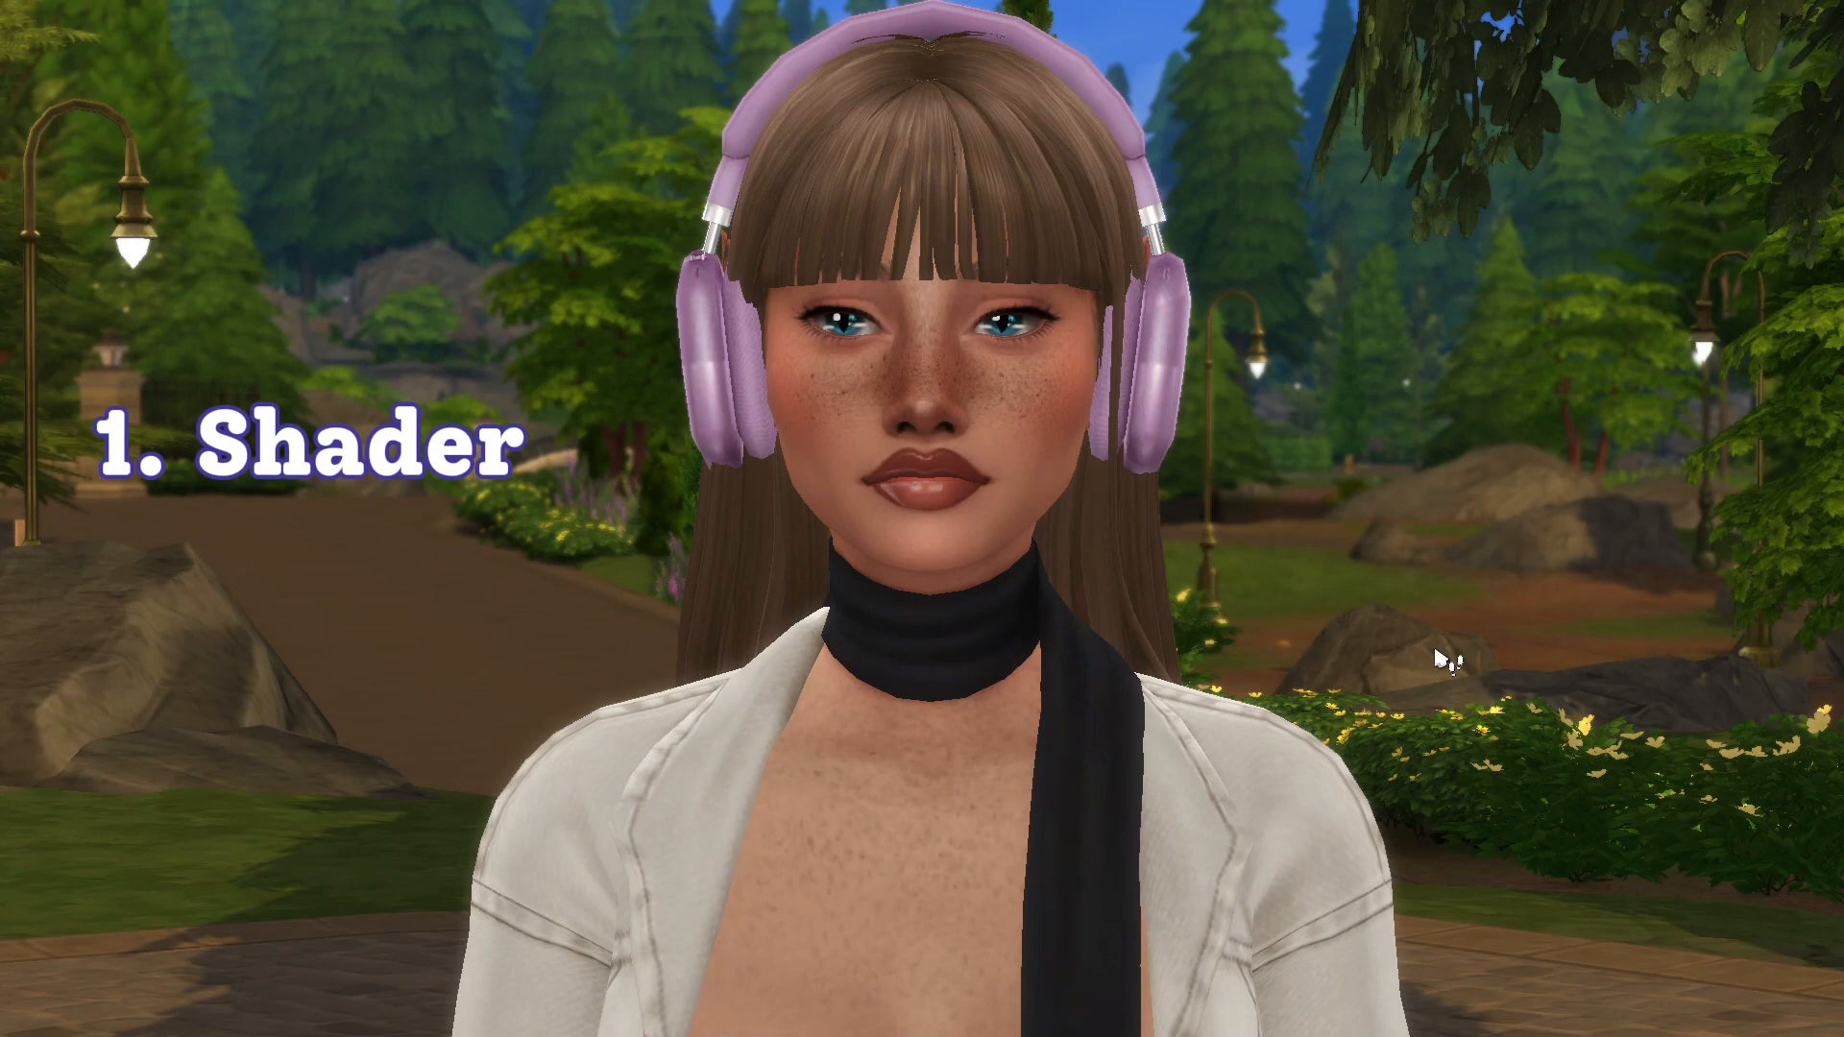
pyautogui.press('End')
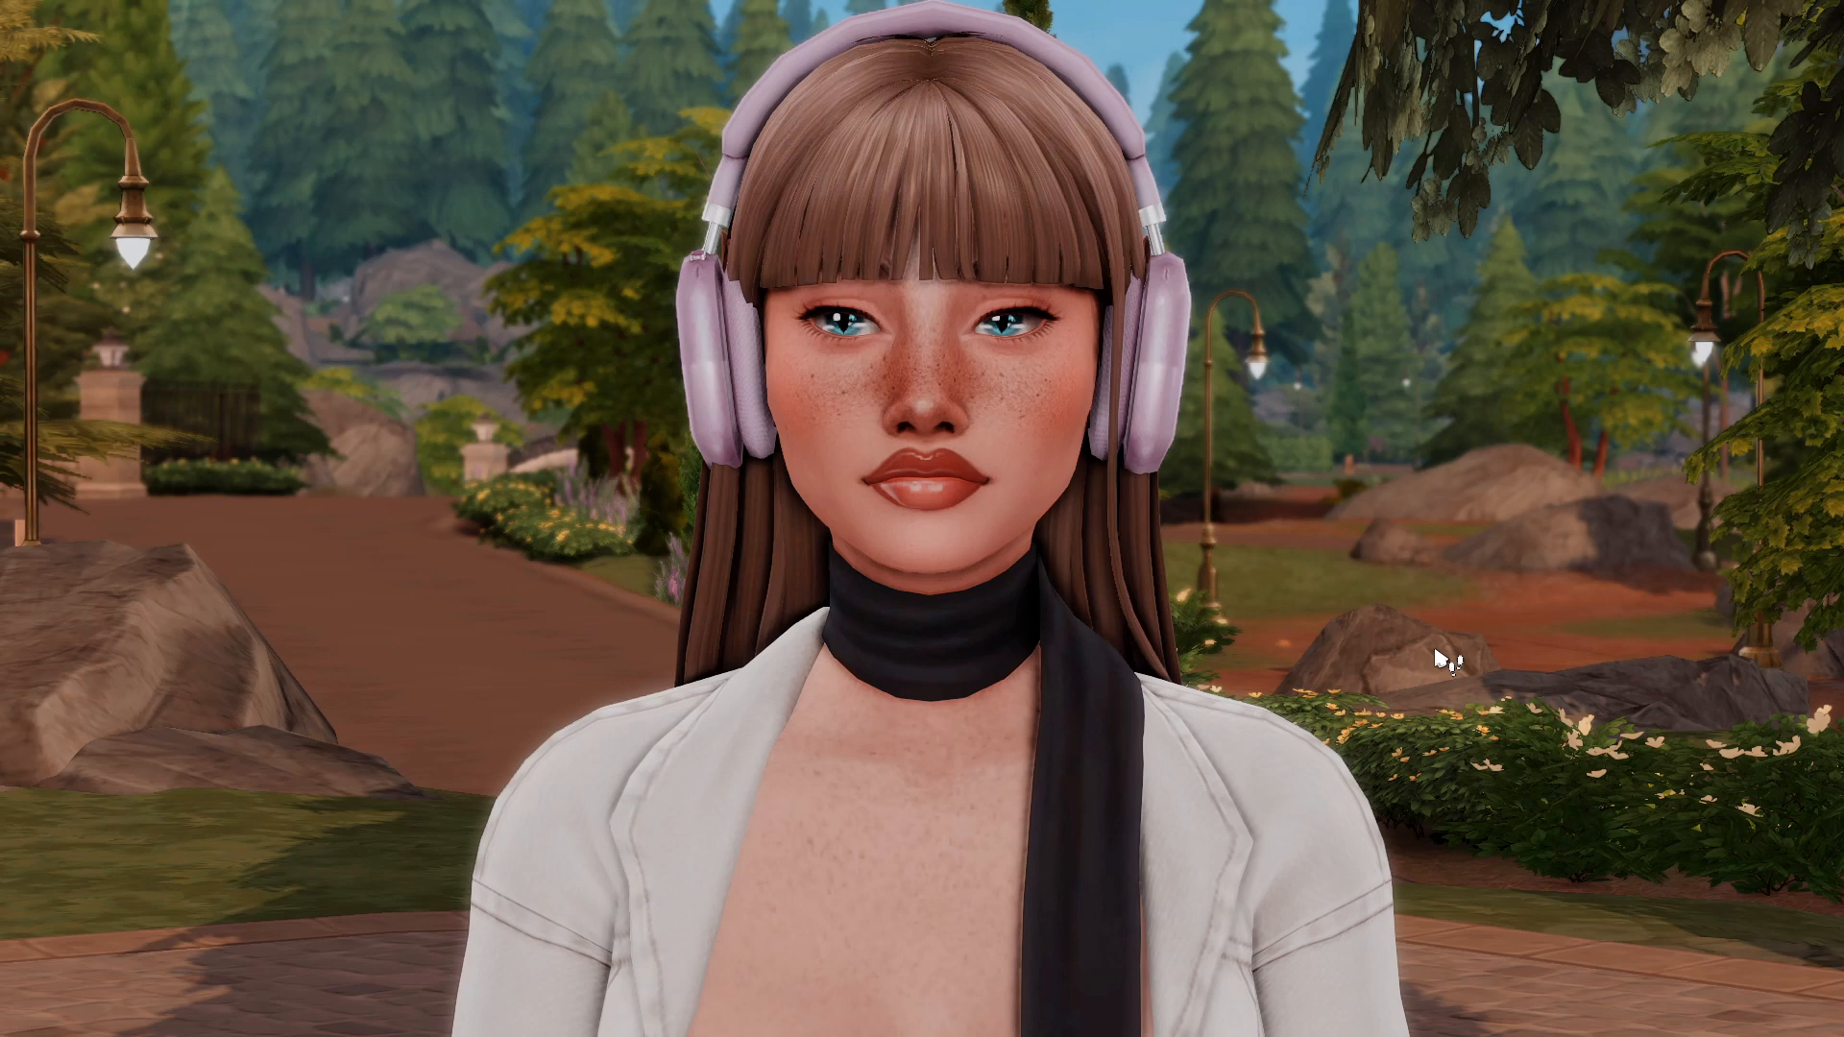
pyautogui.press('Home')
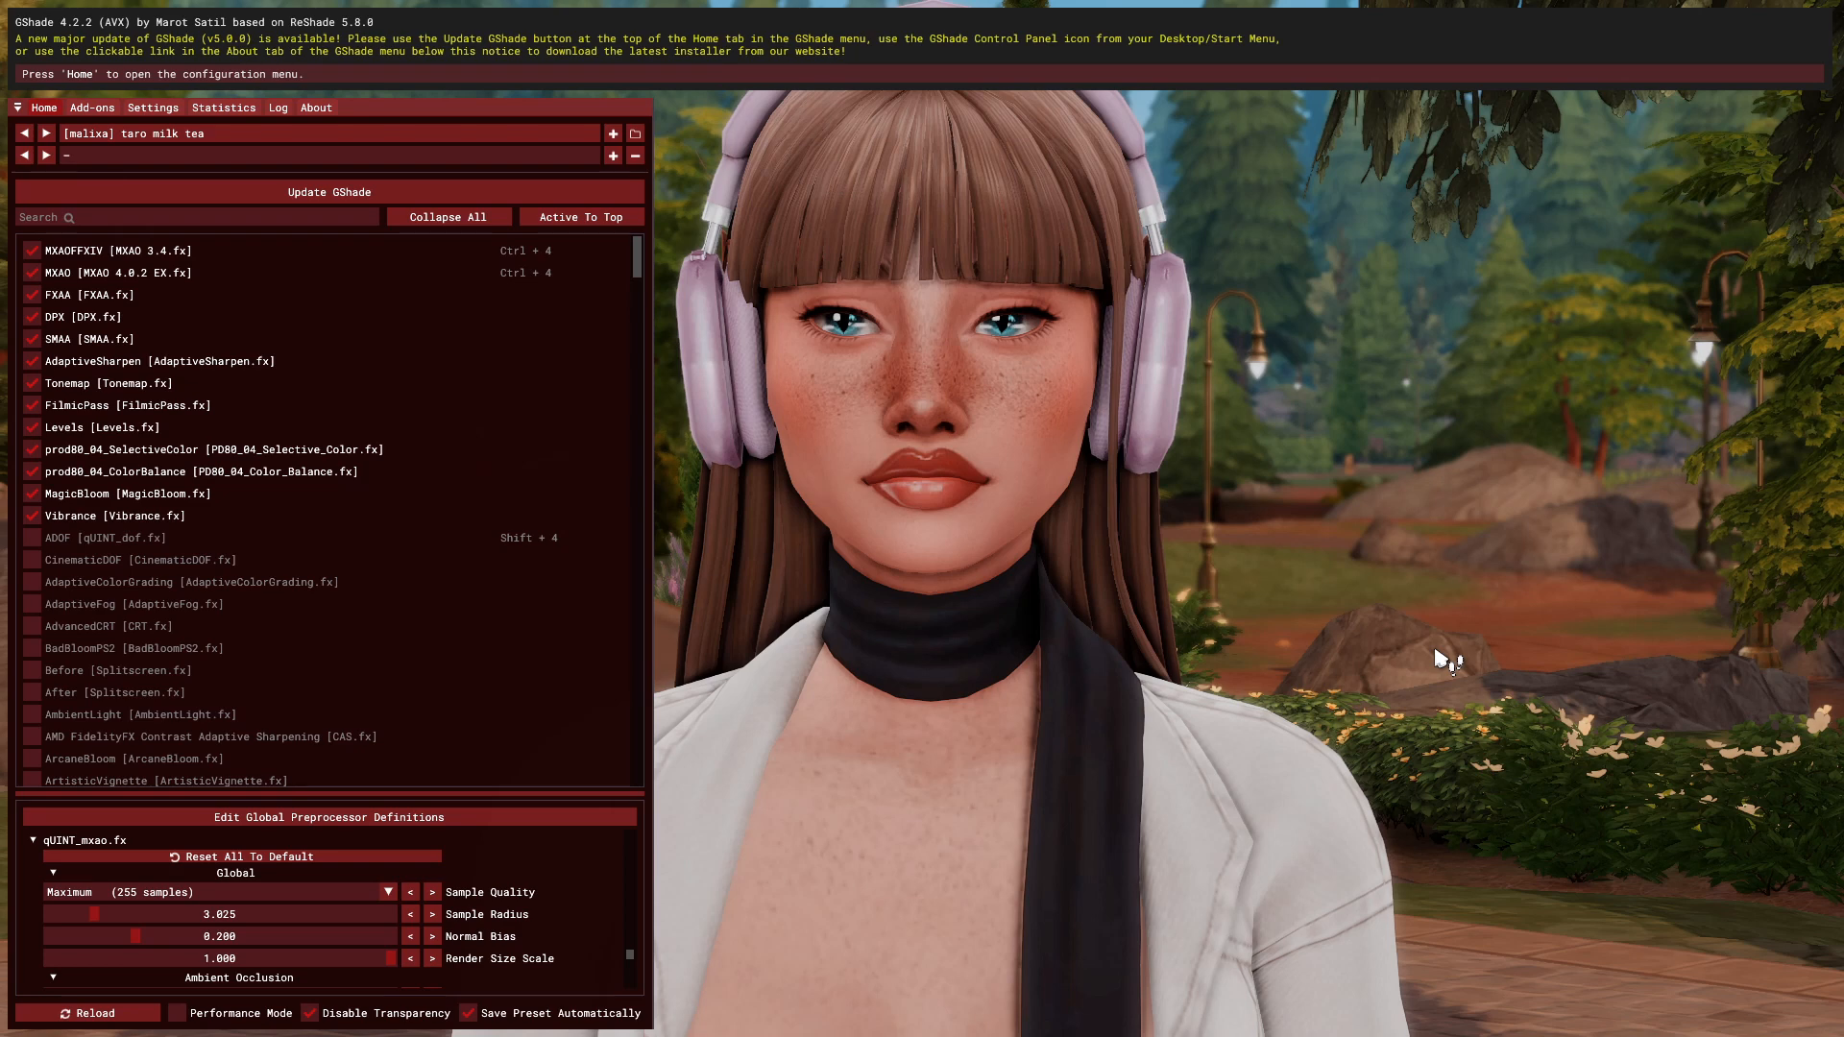
pyautogui.press('Home')
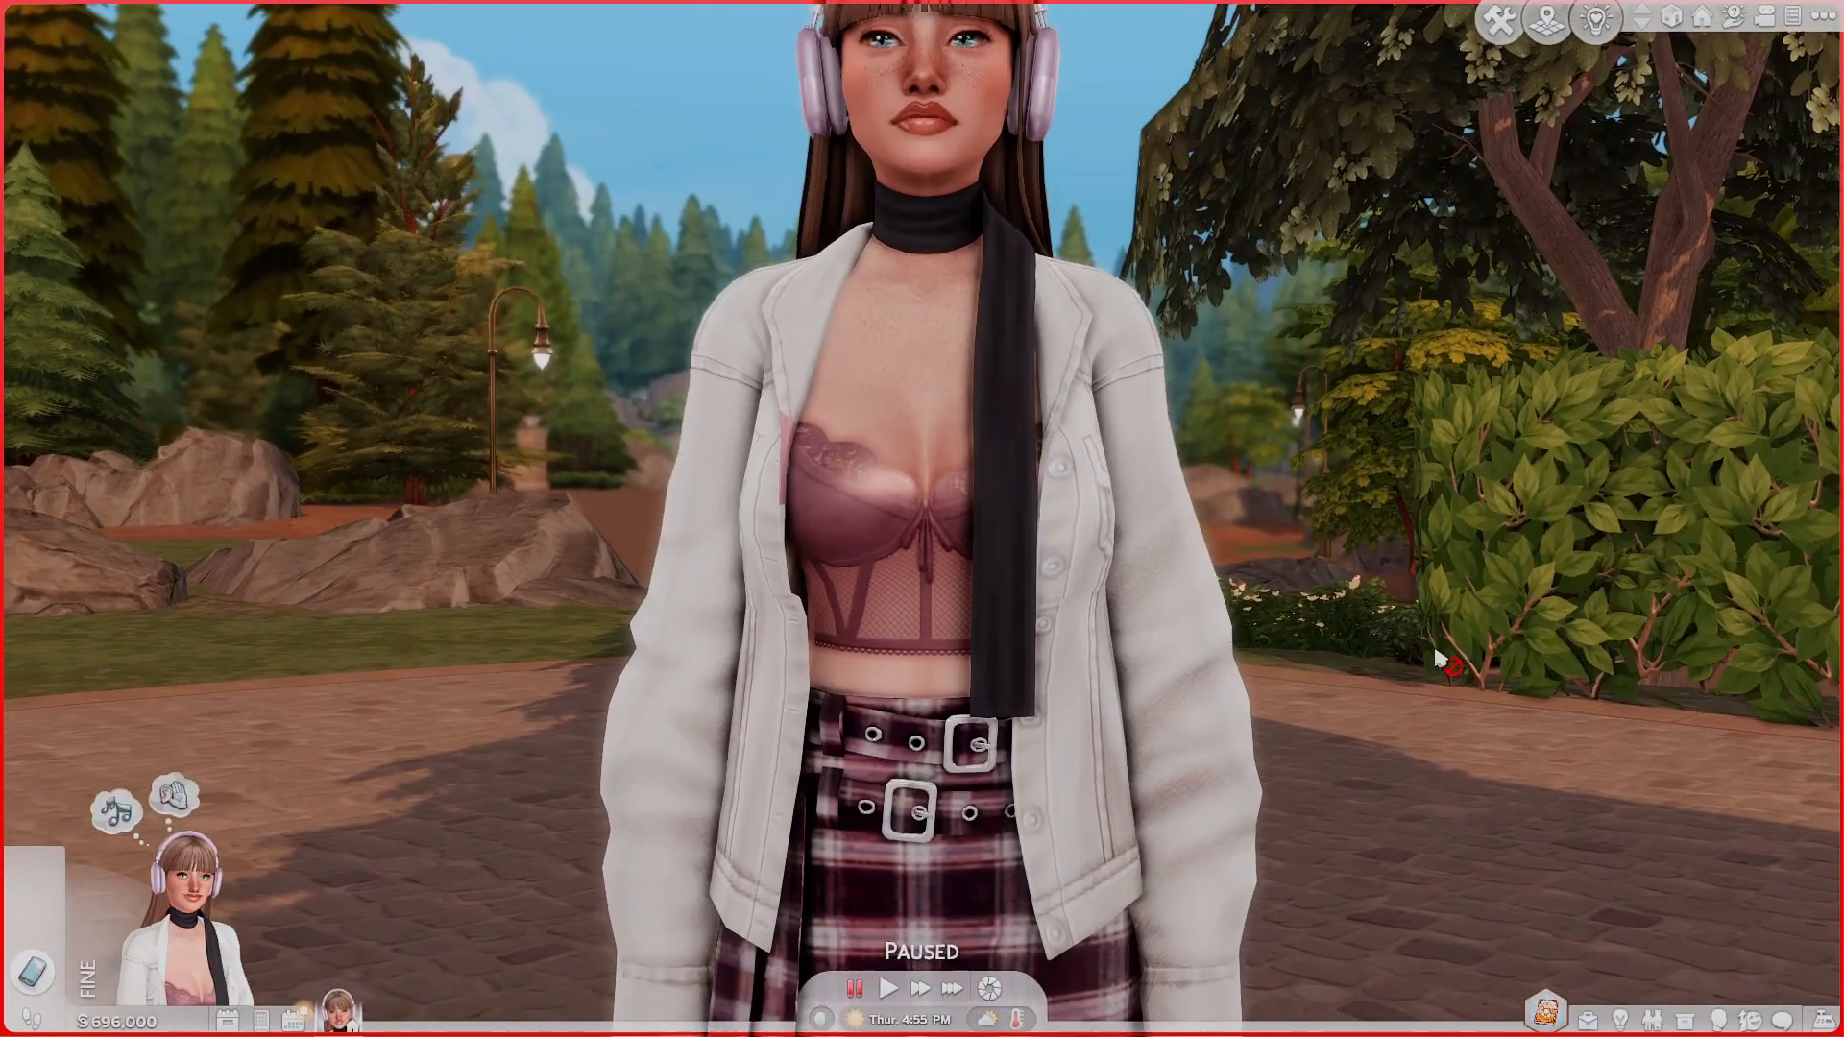
# - Apply a solo pose from the ssiat(264) pack to the Sim using Pose By Pack
pyautogui.scroll(-5, 1595, 766)
pyautogui.scroll(3, 671, 712)
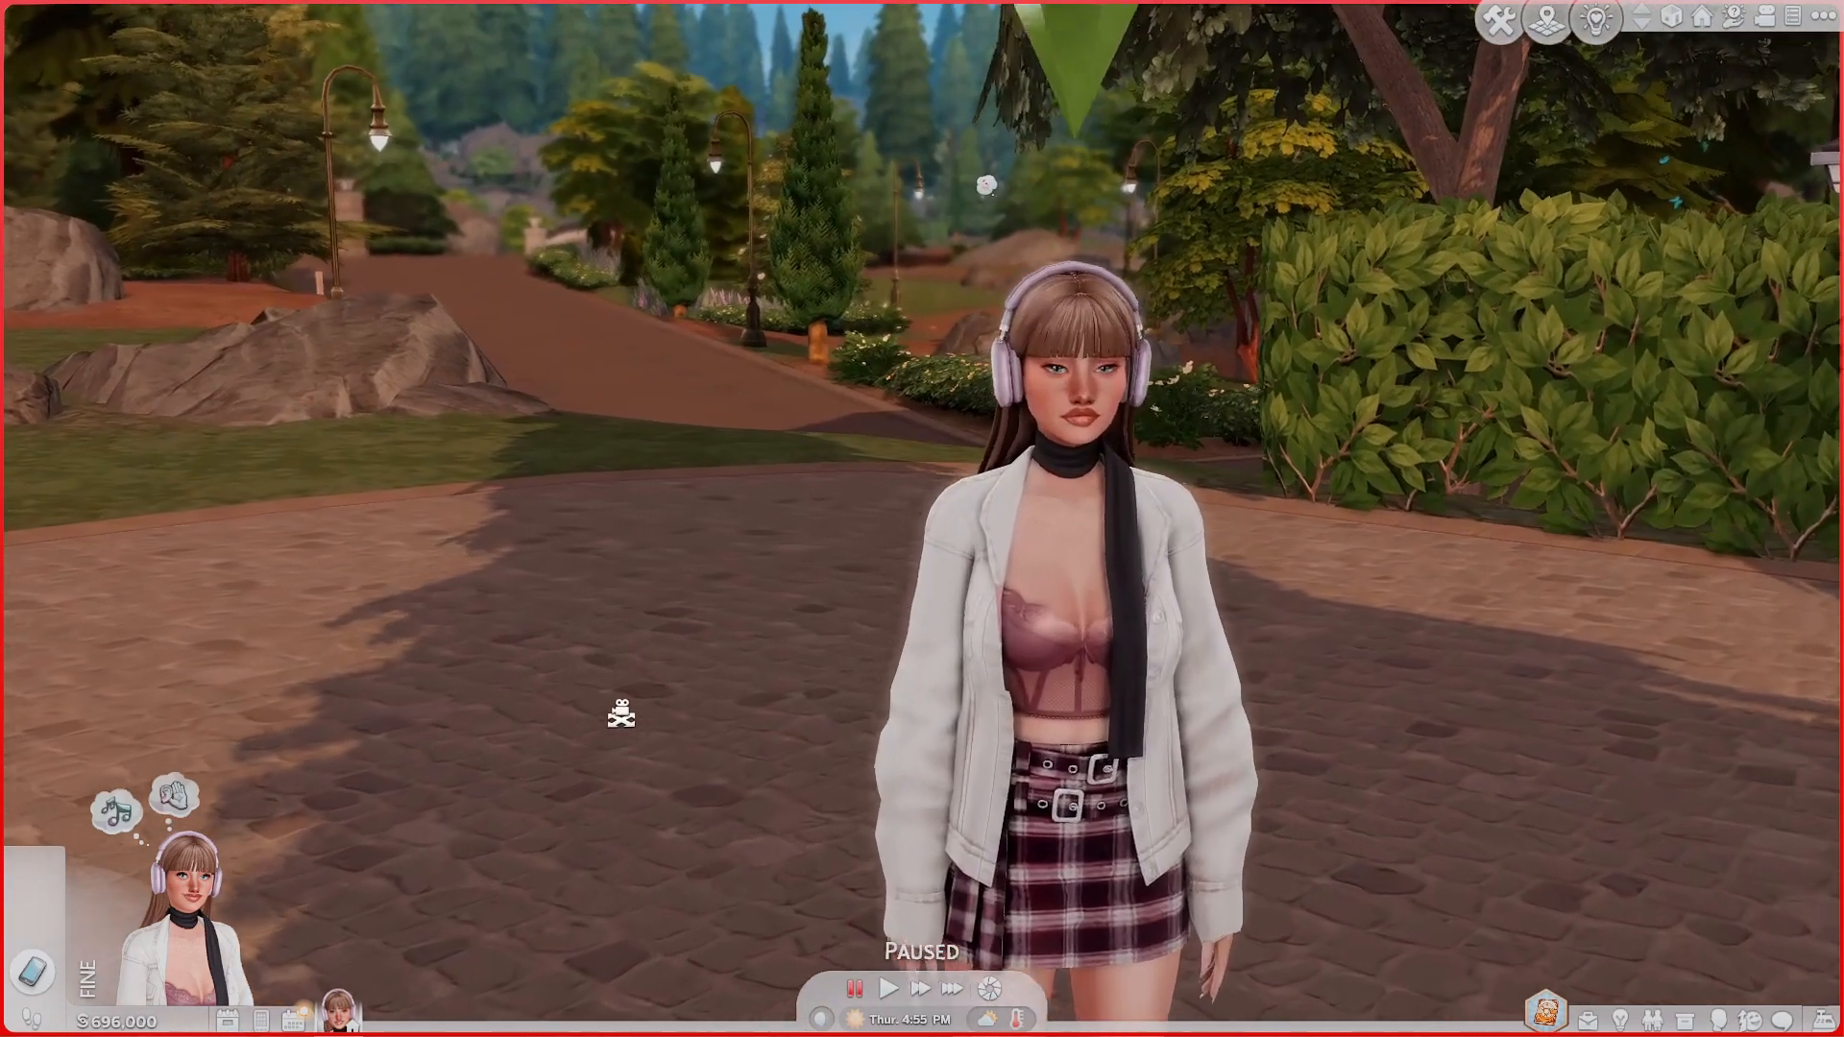
pyautogui.moveTo(622, 712); pyautogui.dragTo(746, 640)
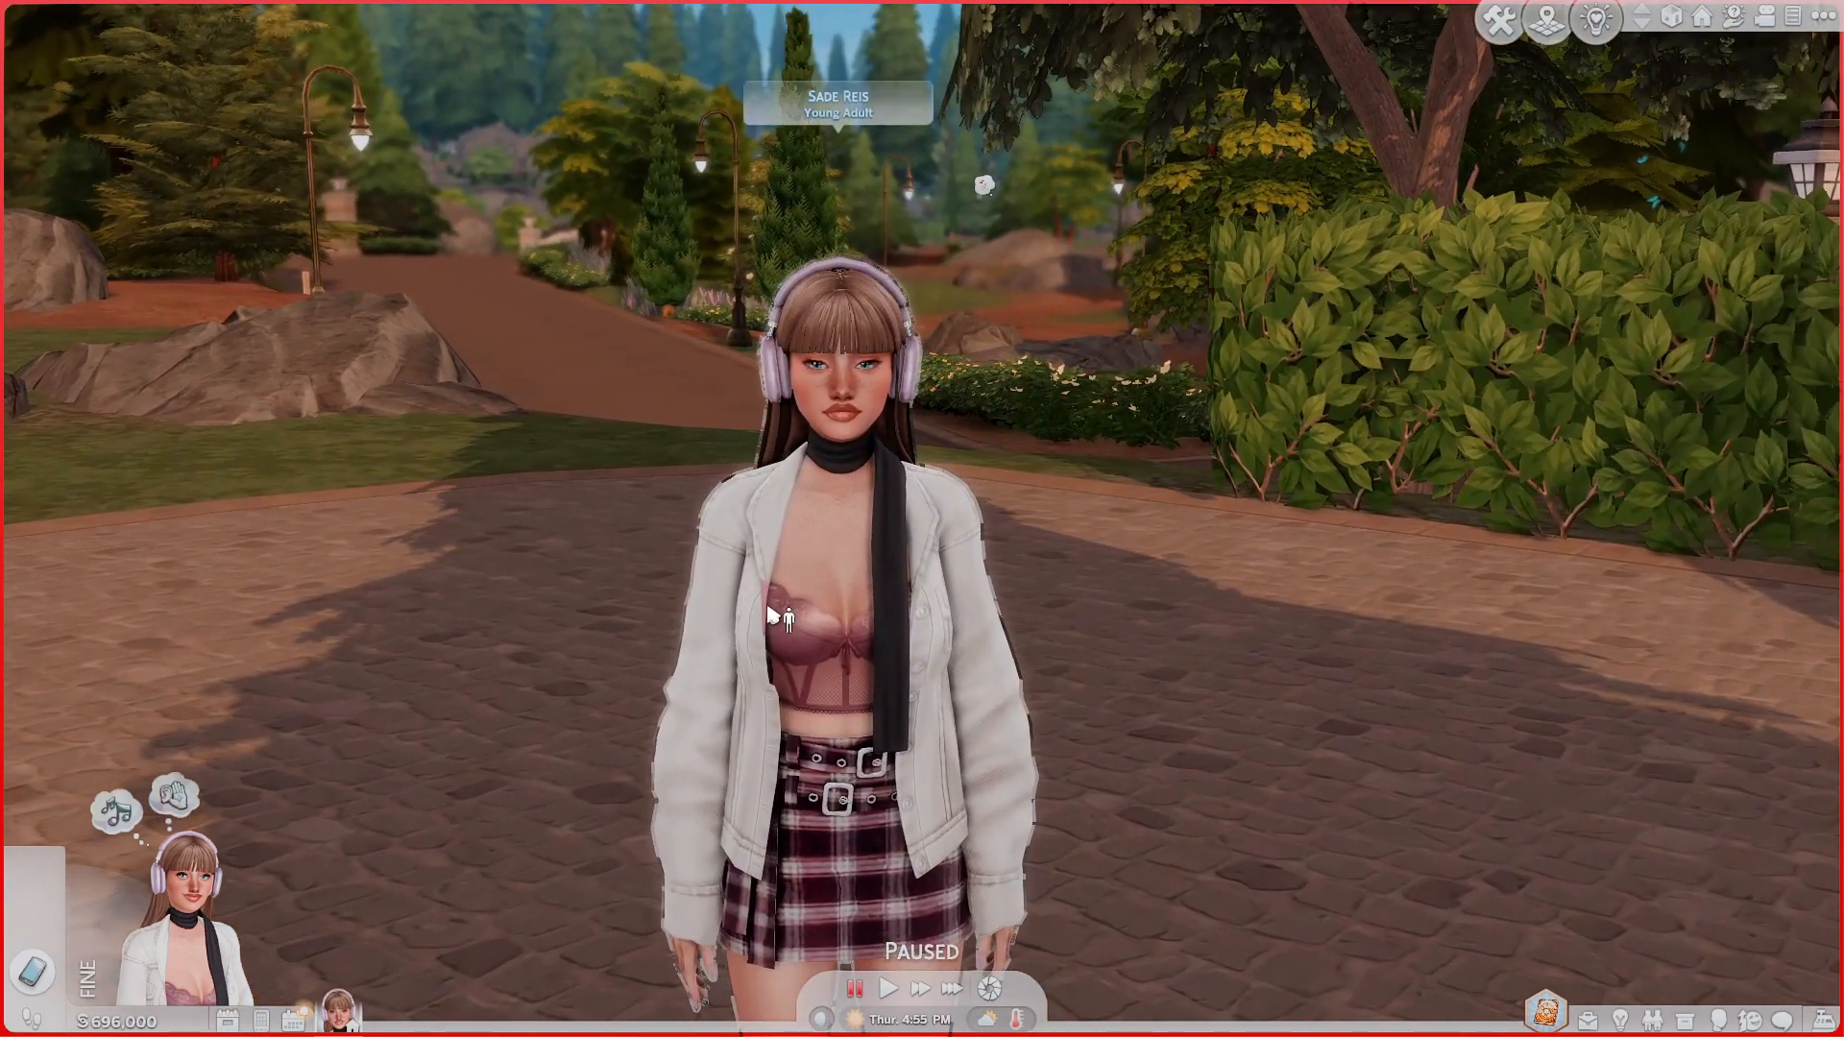
pyautogui.click(773, 616)
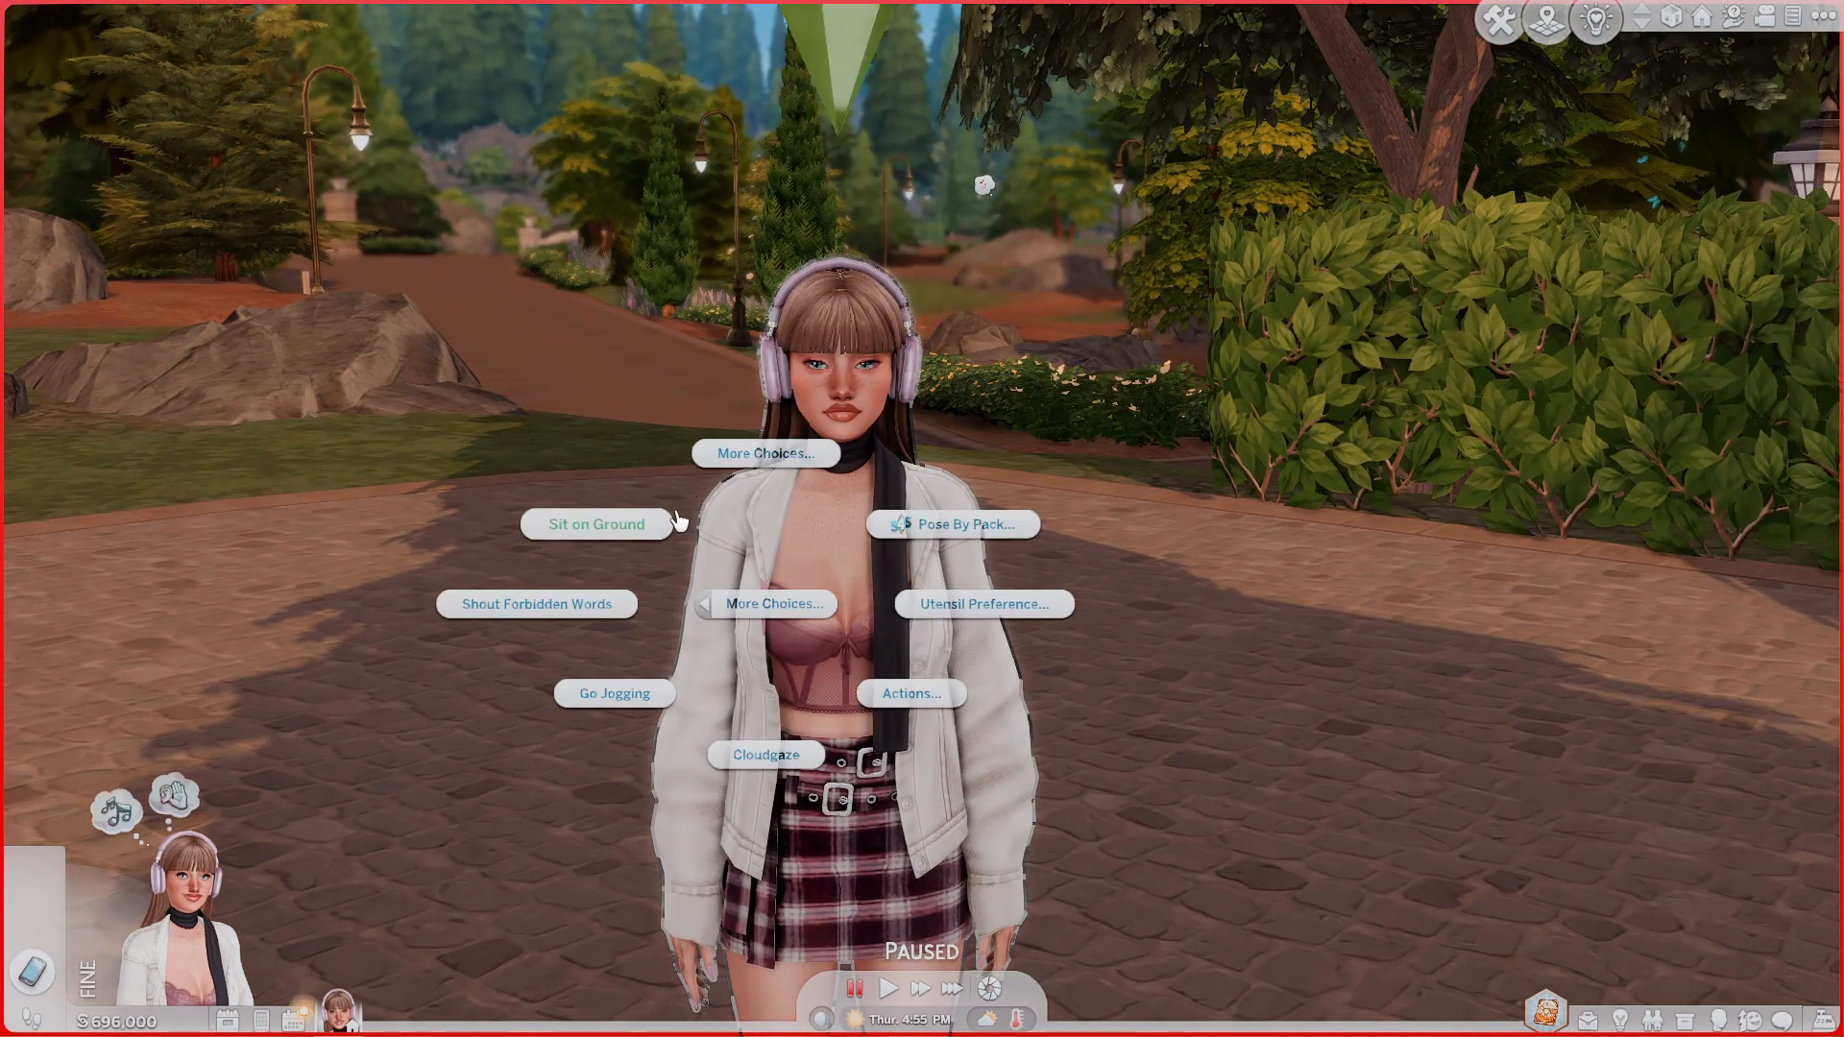
pyautogui.click(912, 535)
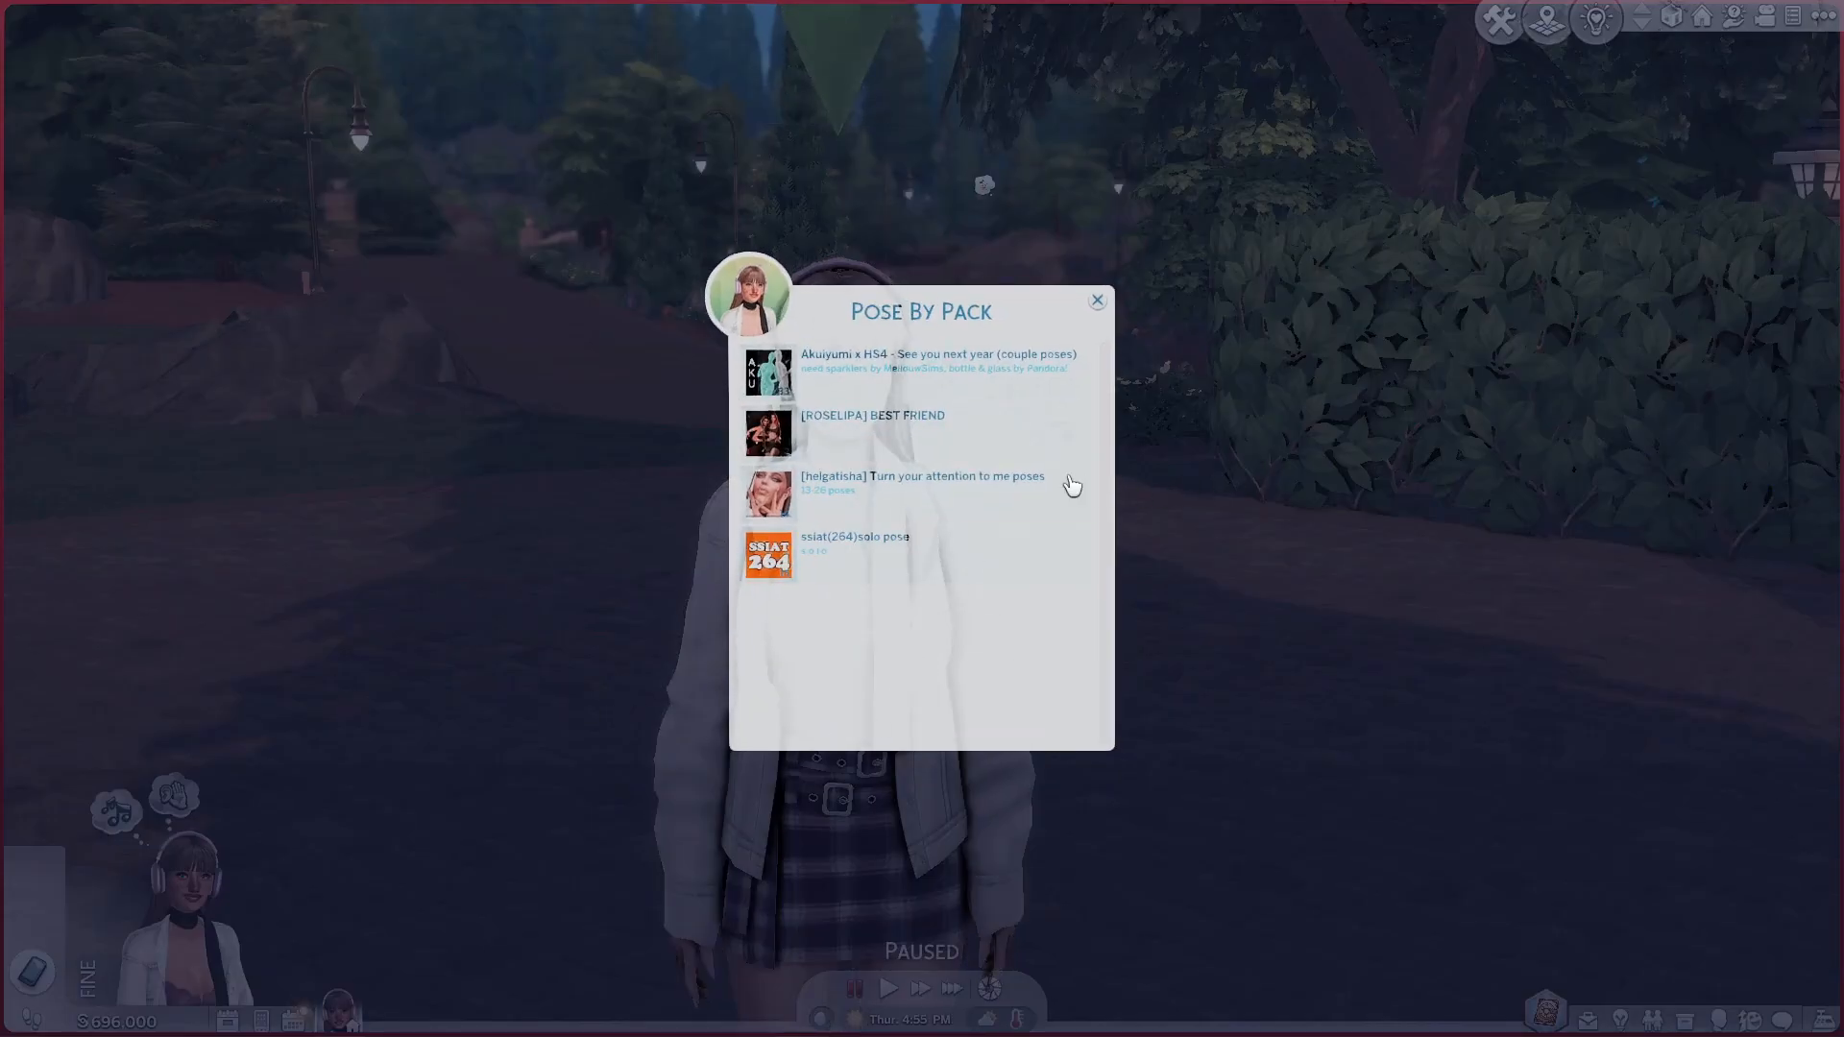
pyautogui.click(993, 552)
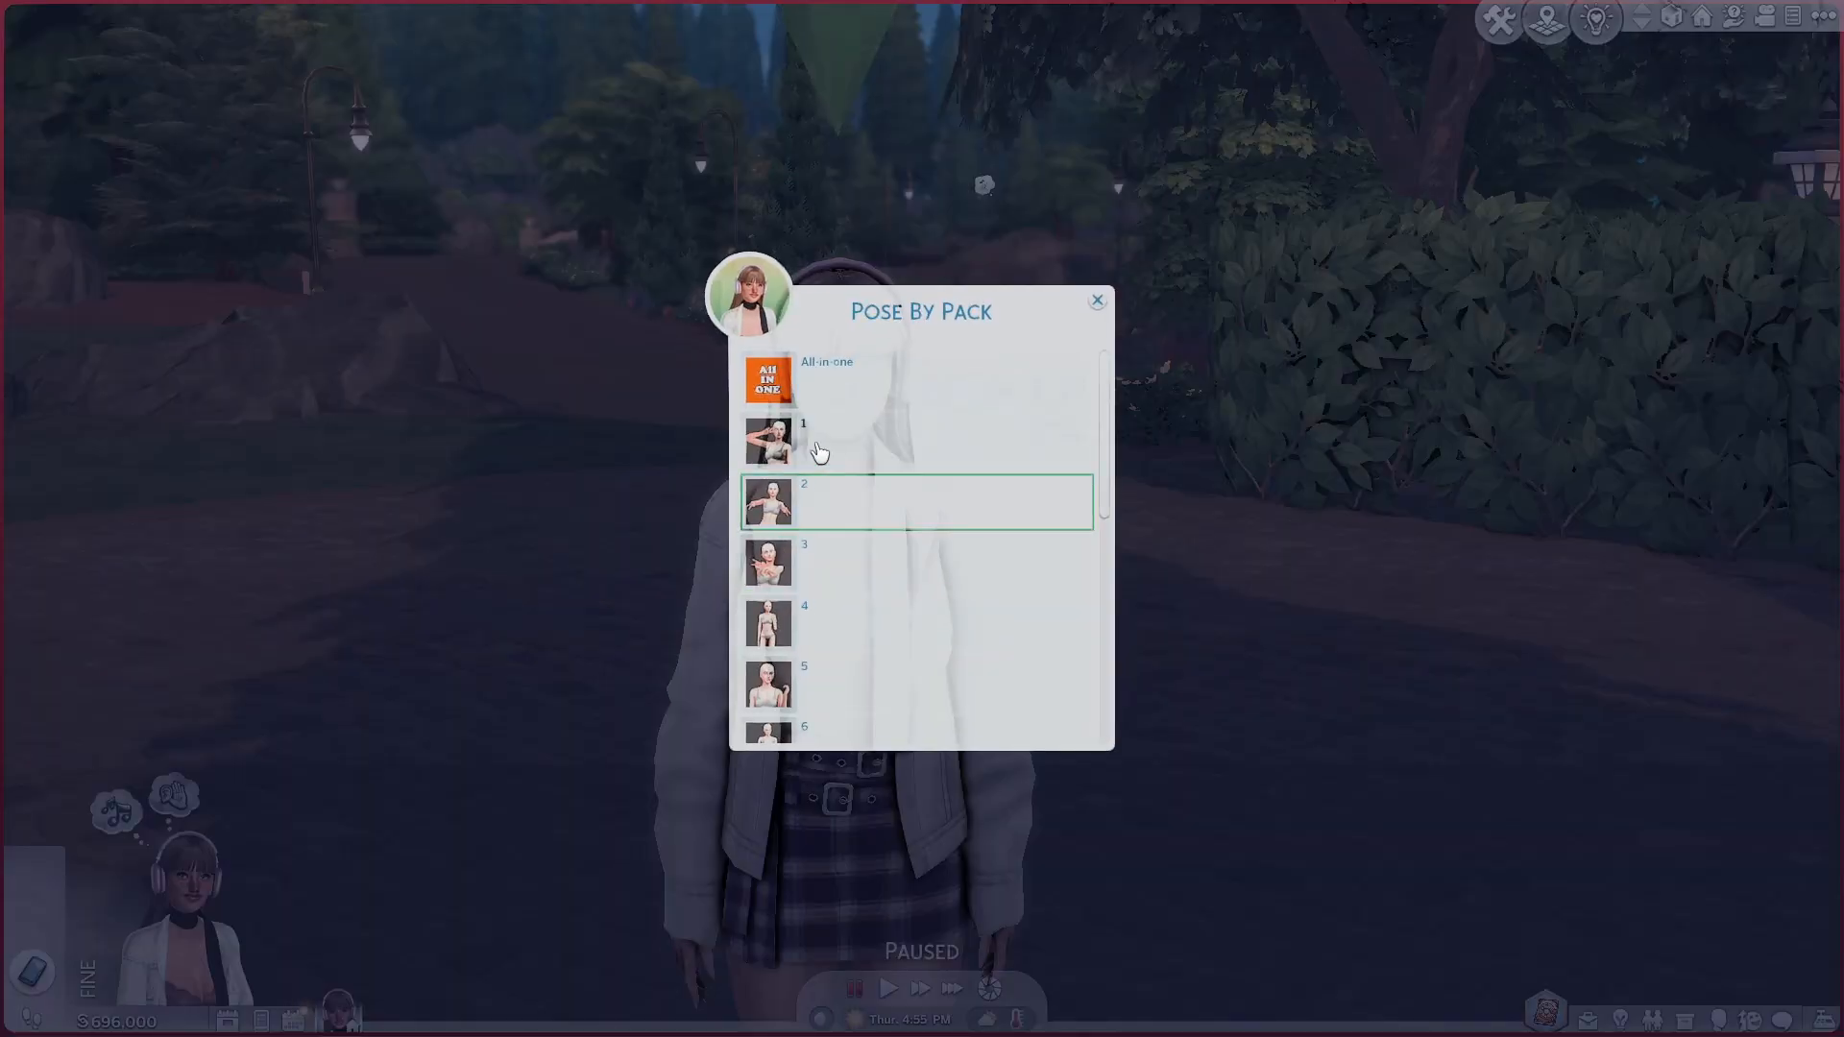
pyautogui.click(913, 403)
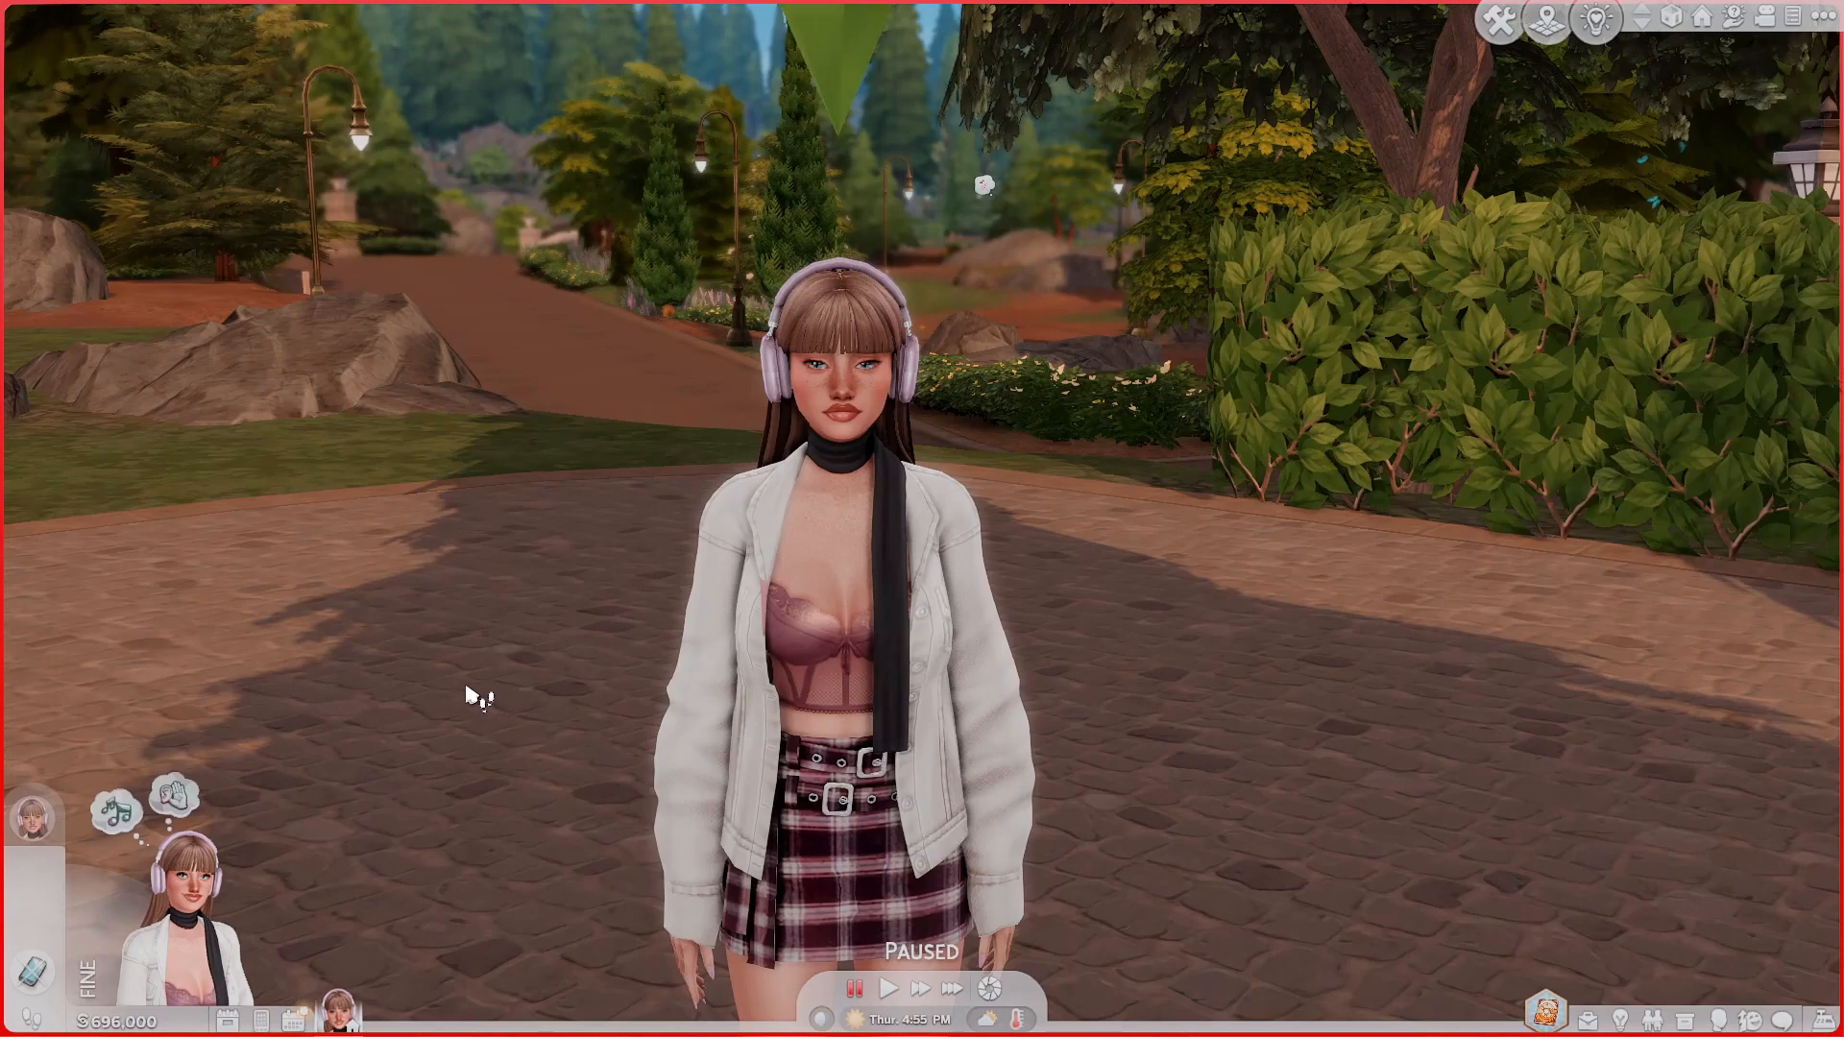
# - Enable the ADOF depth-of-field effect in GShade to blur the scene around the Sim
pyautogui.press('Home')
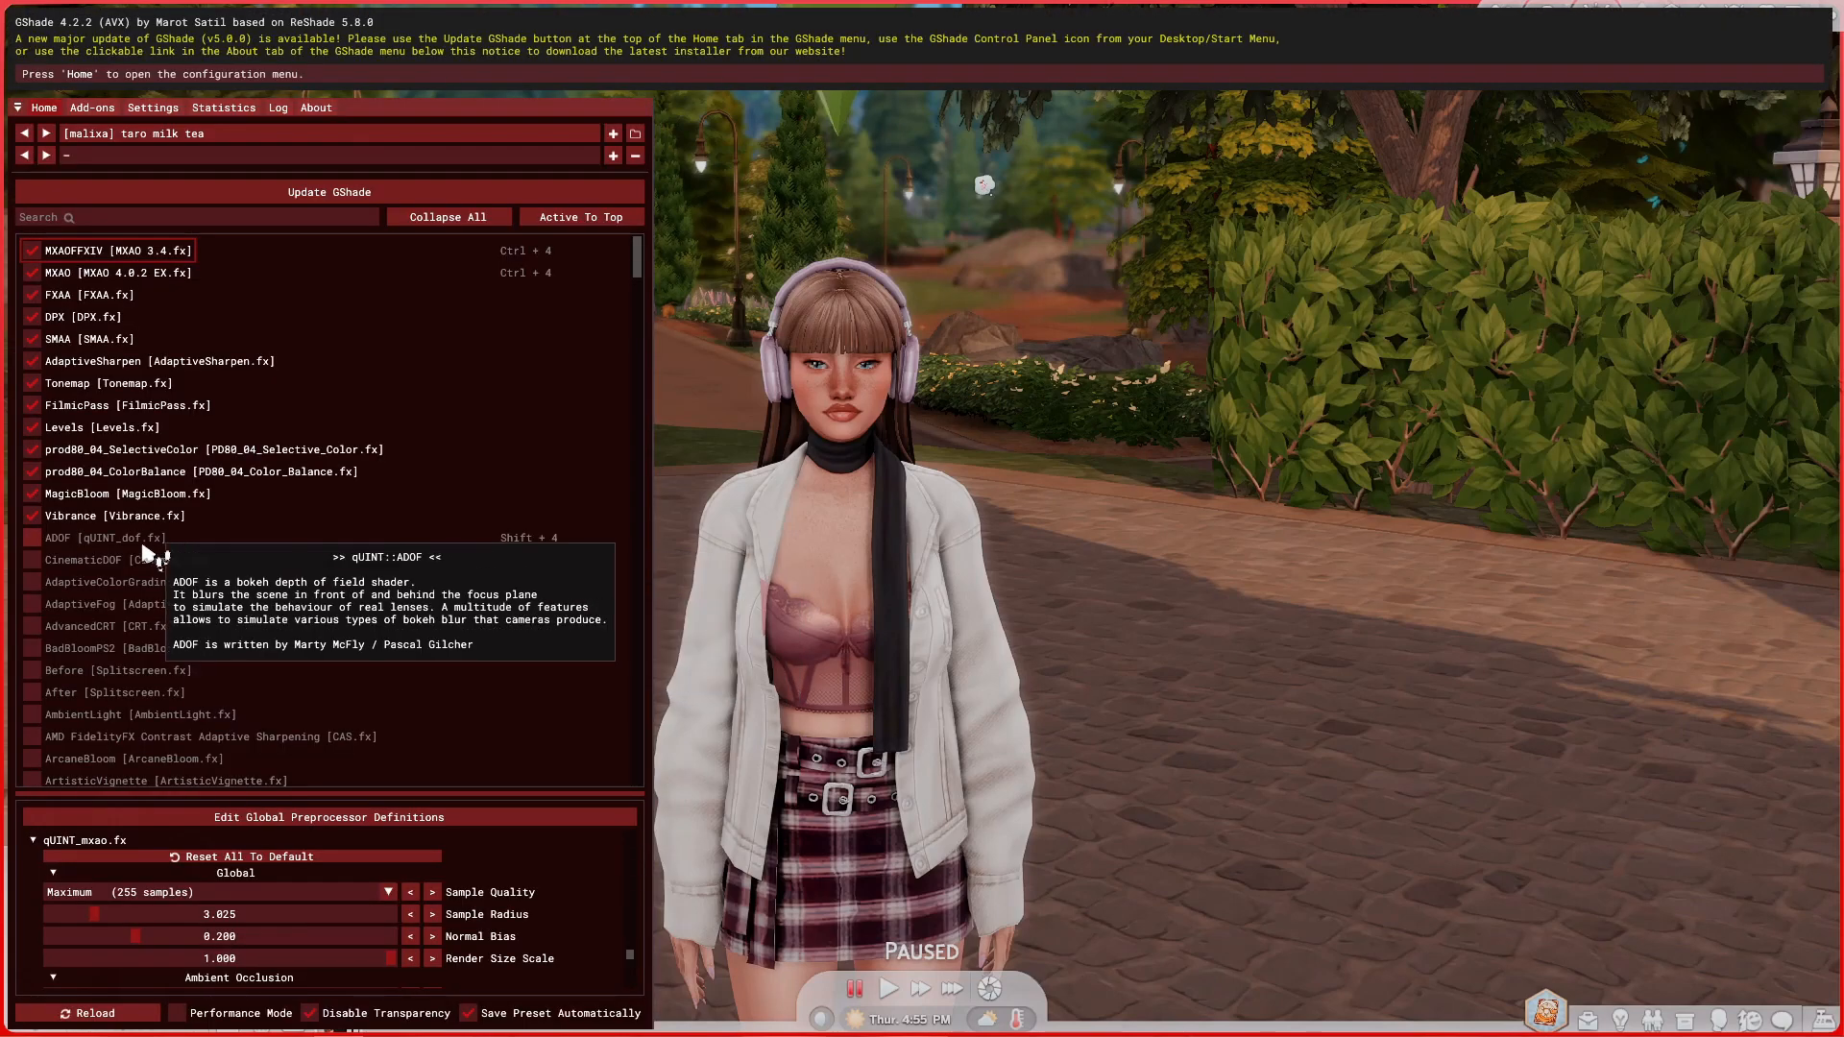
pyautogui.click(66, 554)
pyautogui.press('Home')
pyautogui.scroll(3, 543, 678)
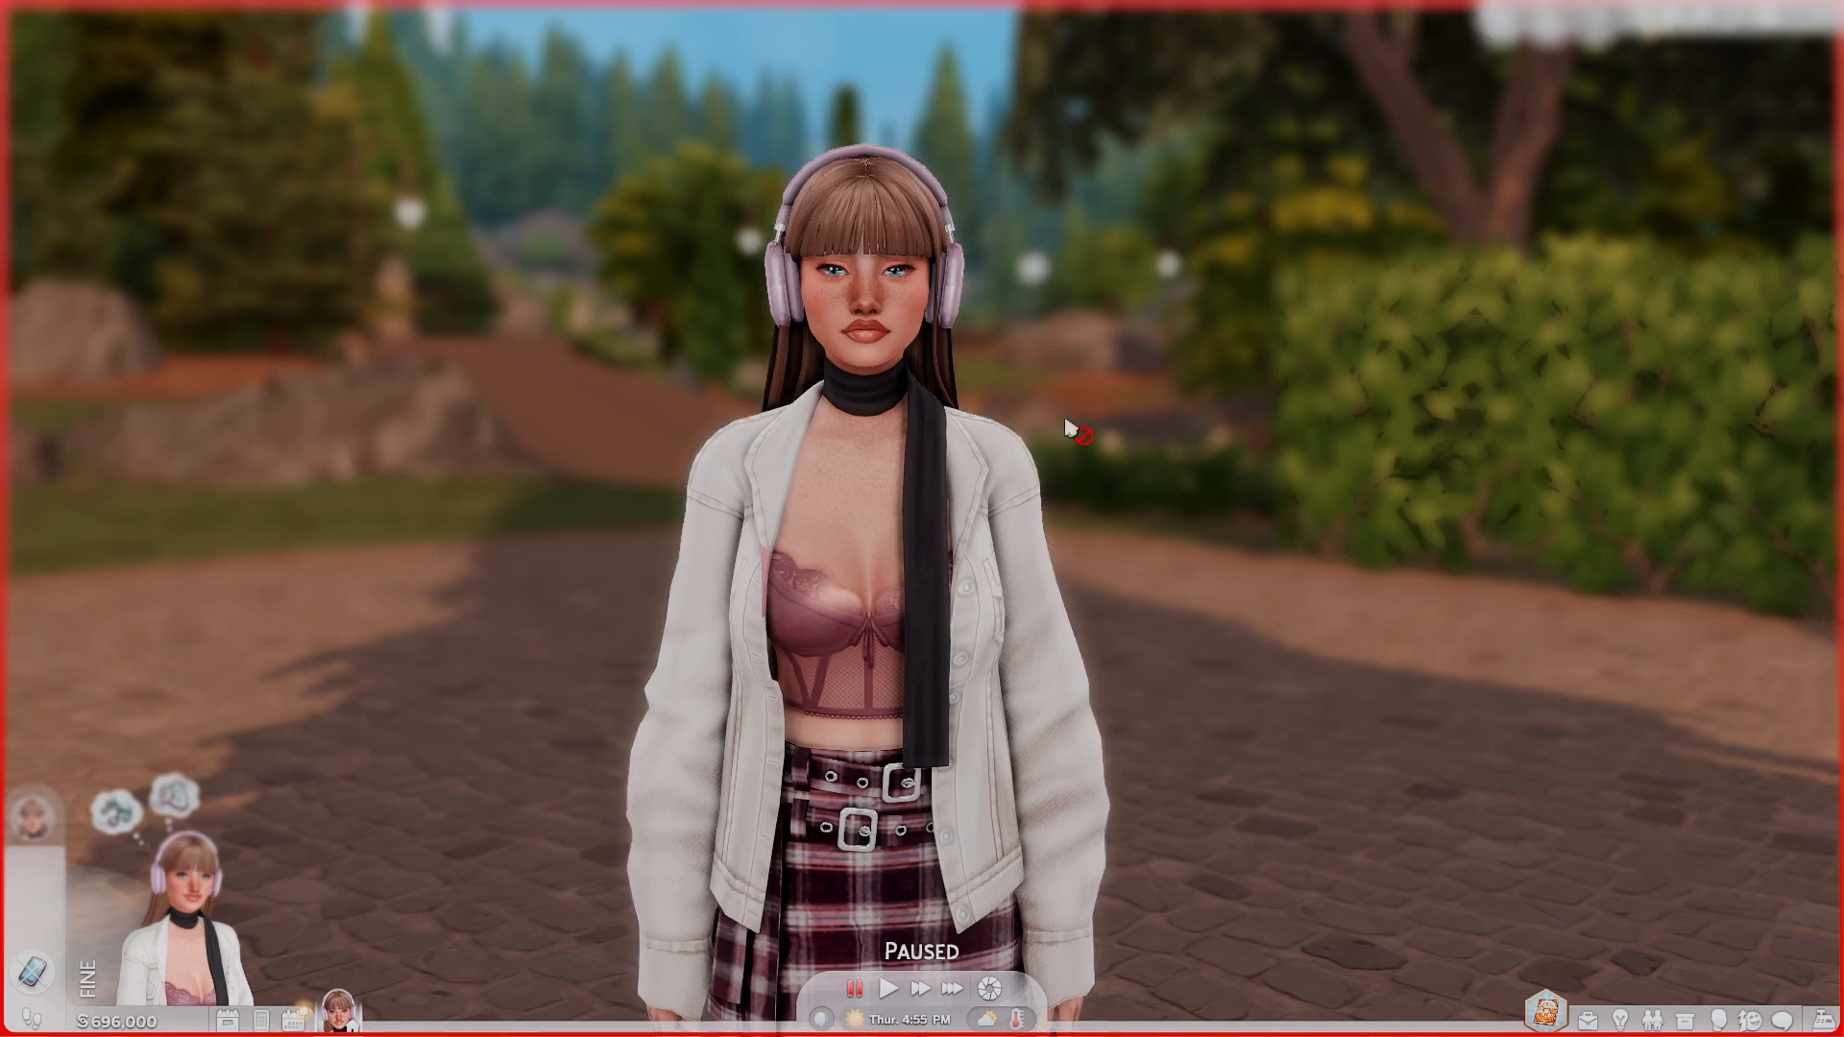
pyautogui.scroll(3, 449, 583)
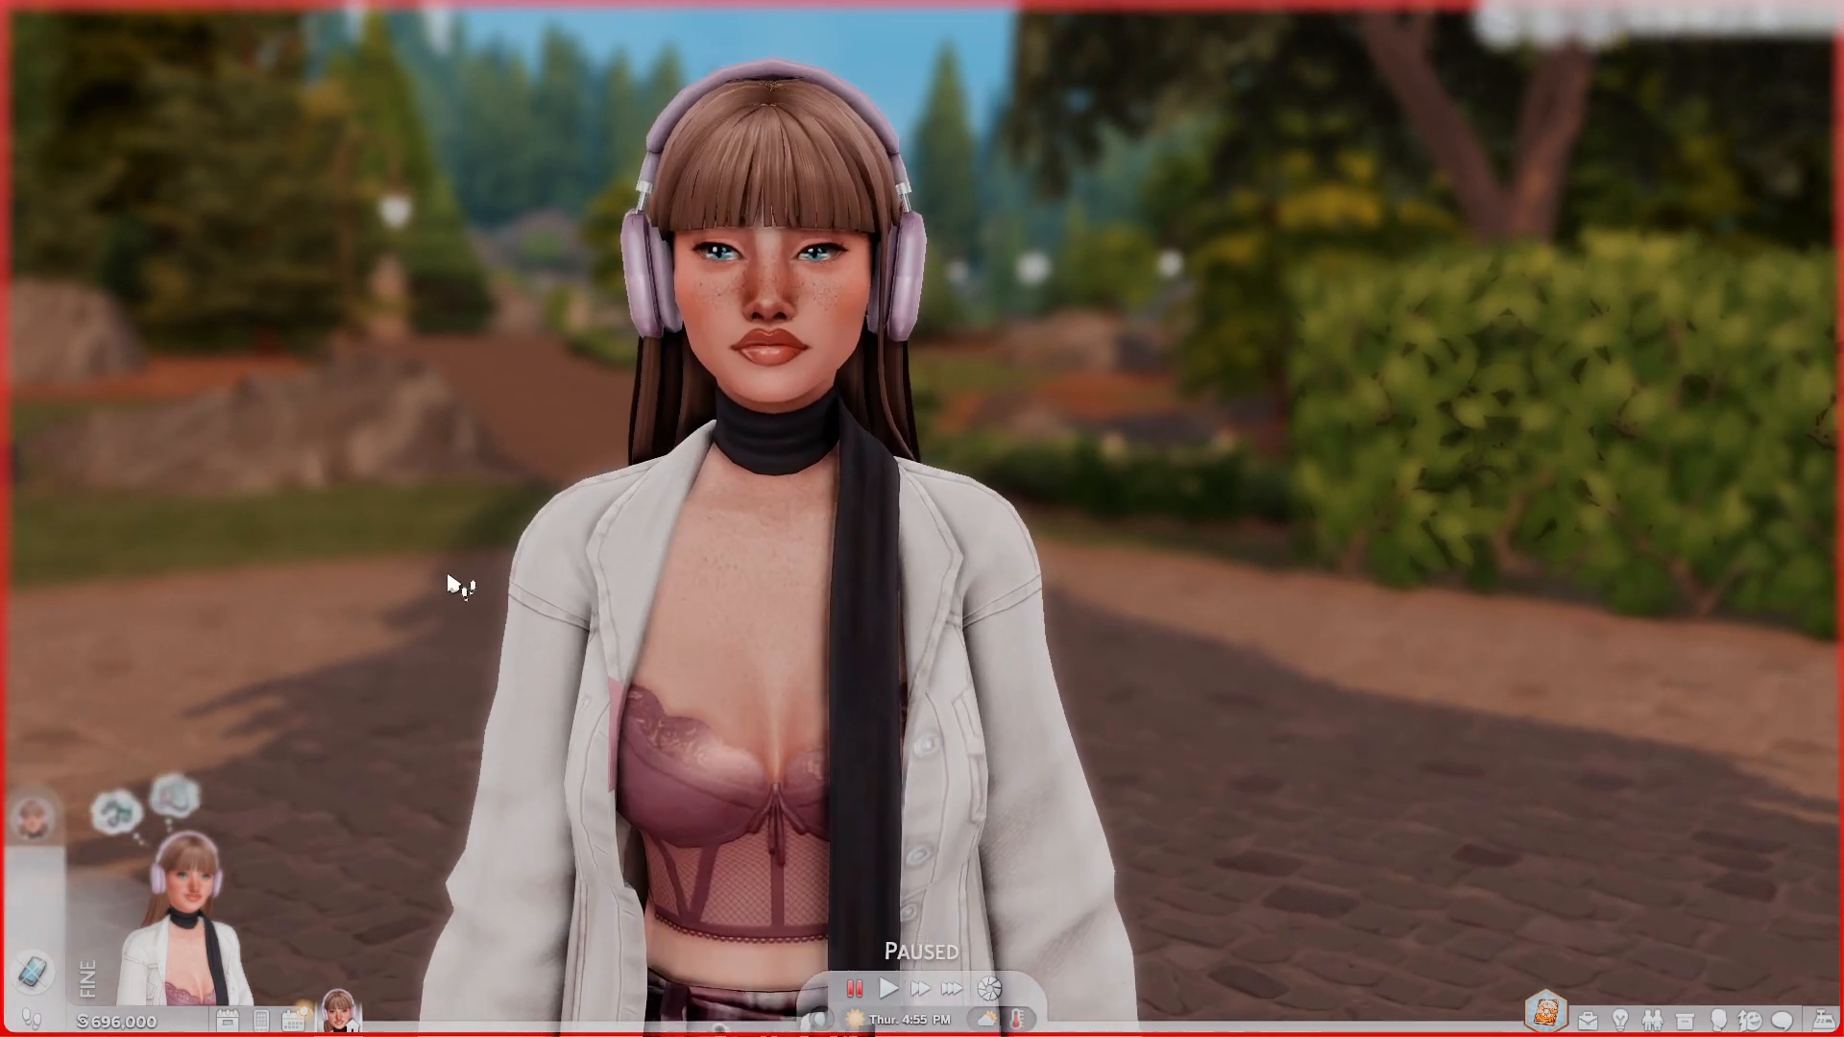
pyautogui.moveTo(450, 583); pyautogui.dragTo(384, 651)
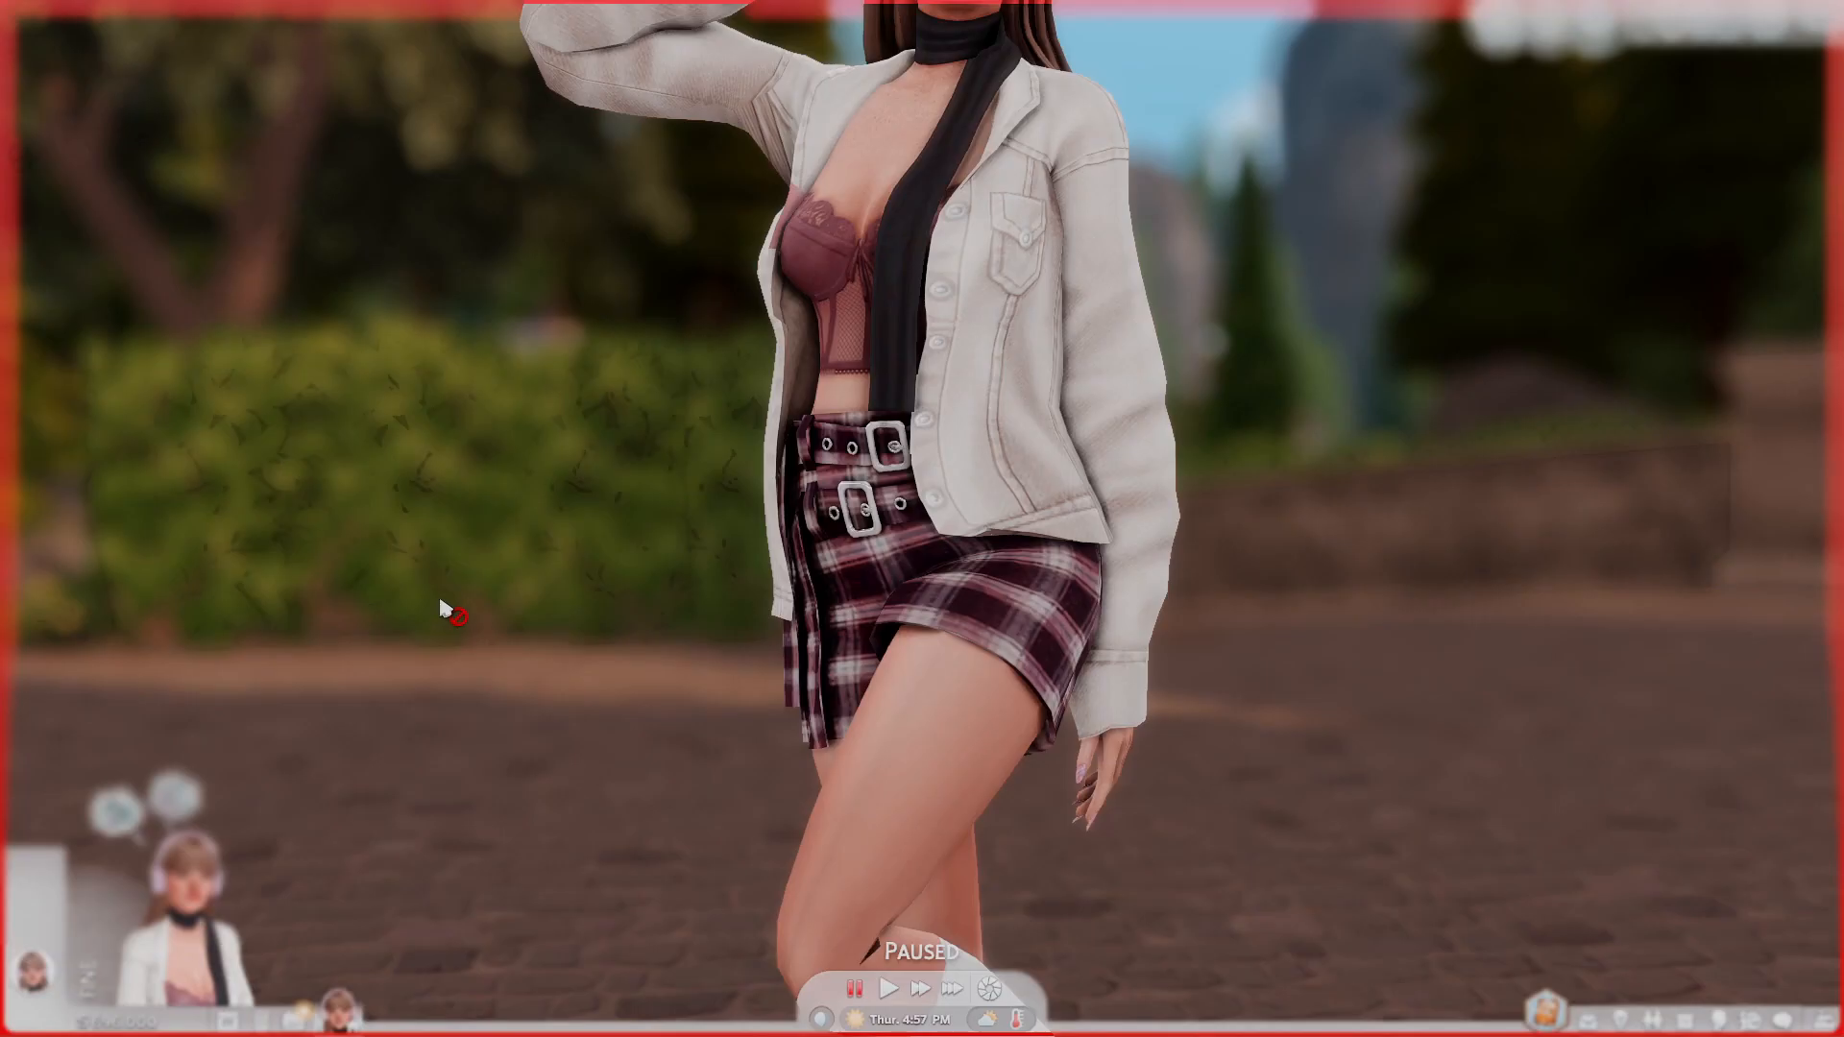
pyautogui.scroll(-5, 440, 609)
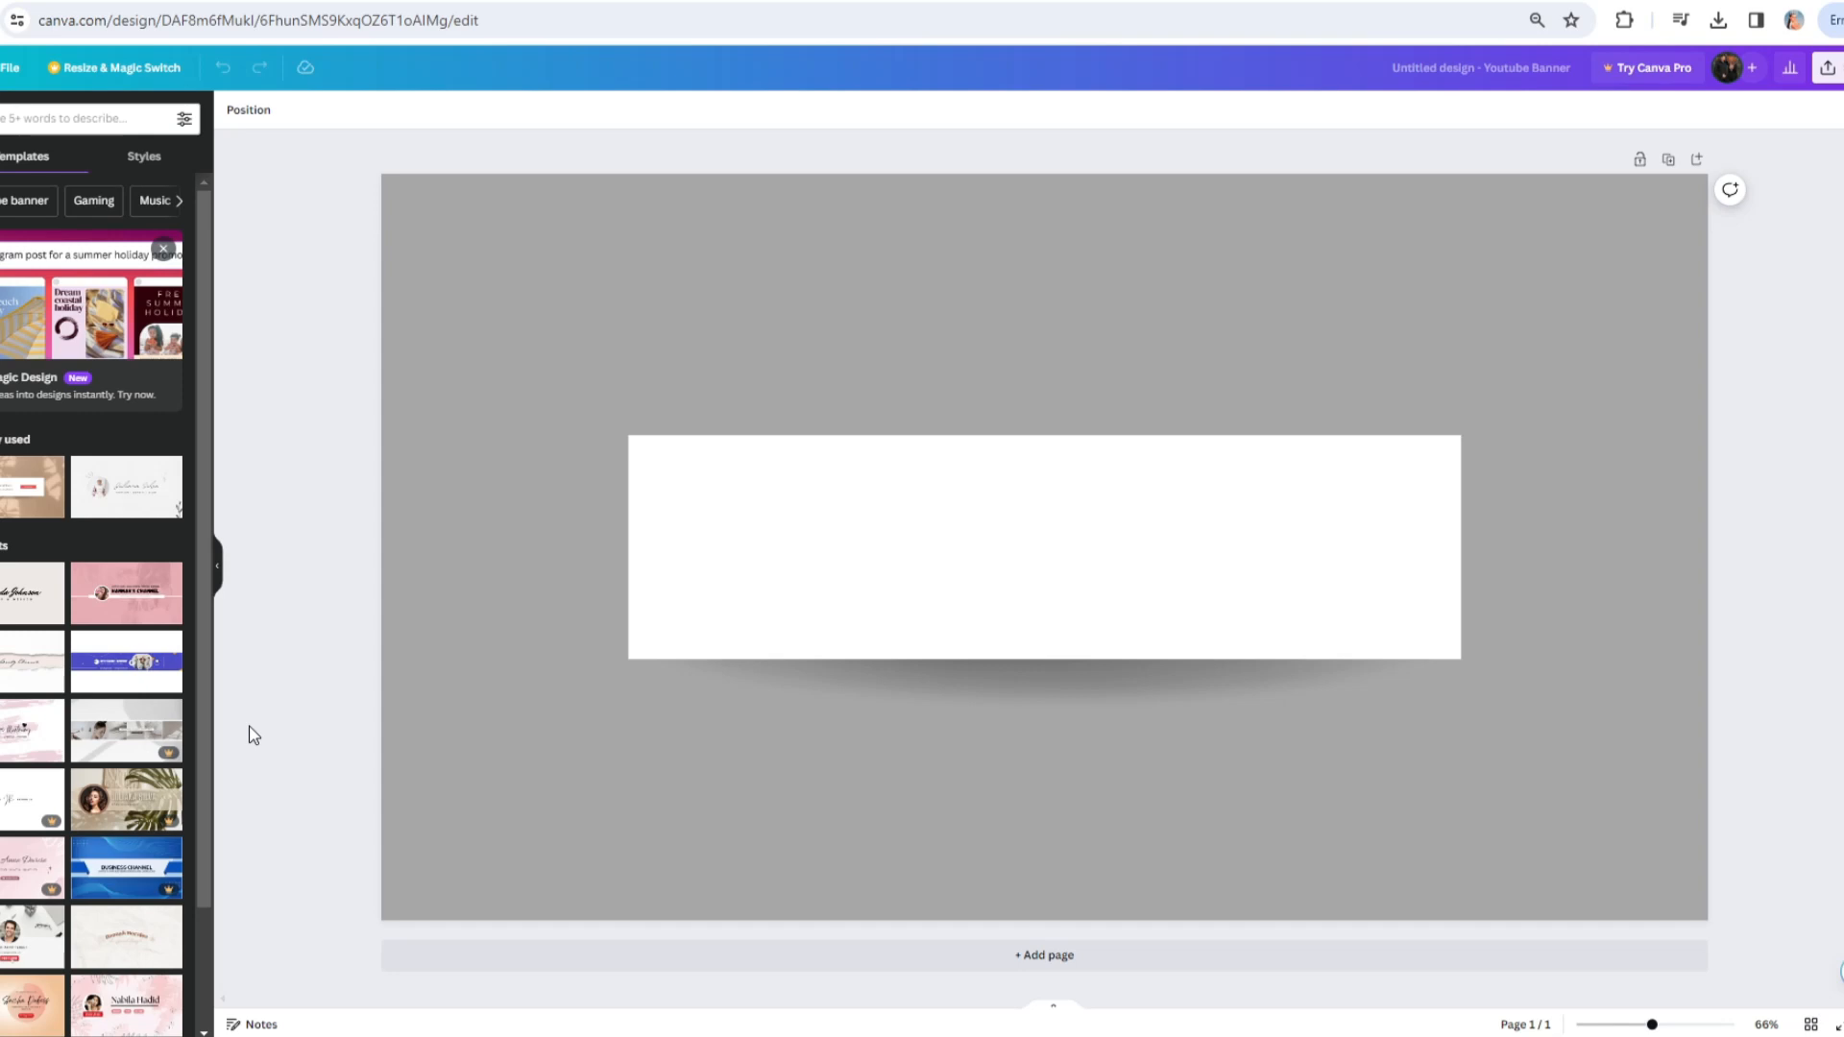
pyautogui.scroll(-2, 114, 577)
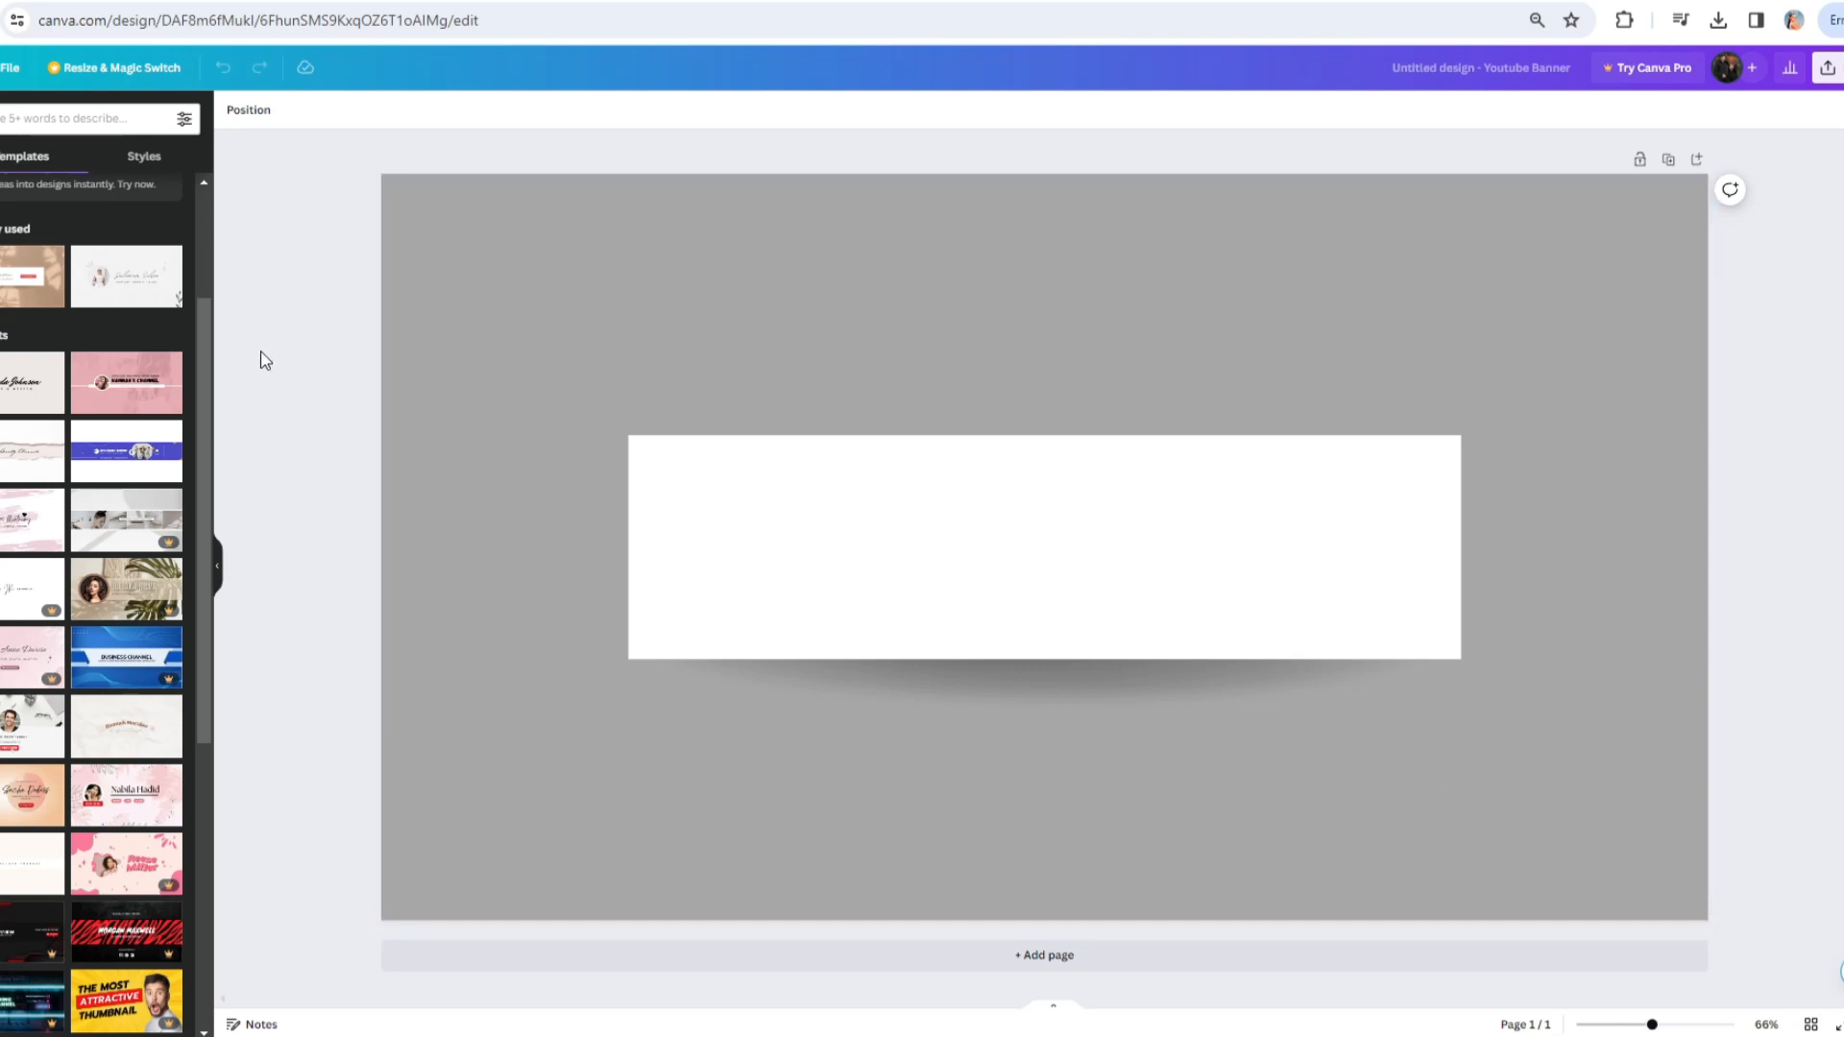
pyautogui.scroll(1, 141, 388)
pyautogui.scroll(2, 141, 388)
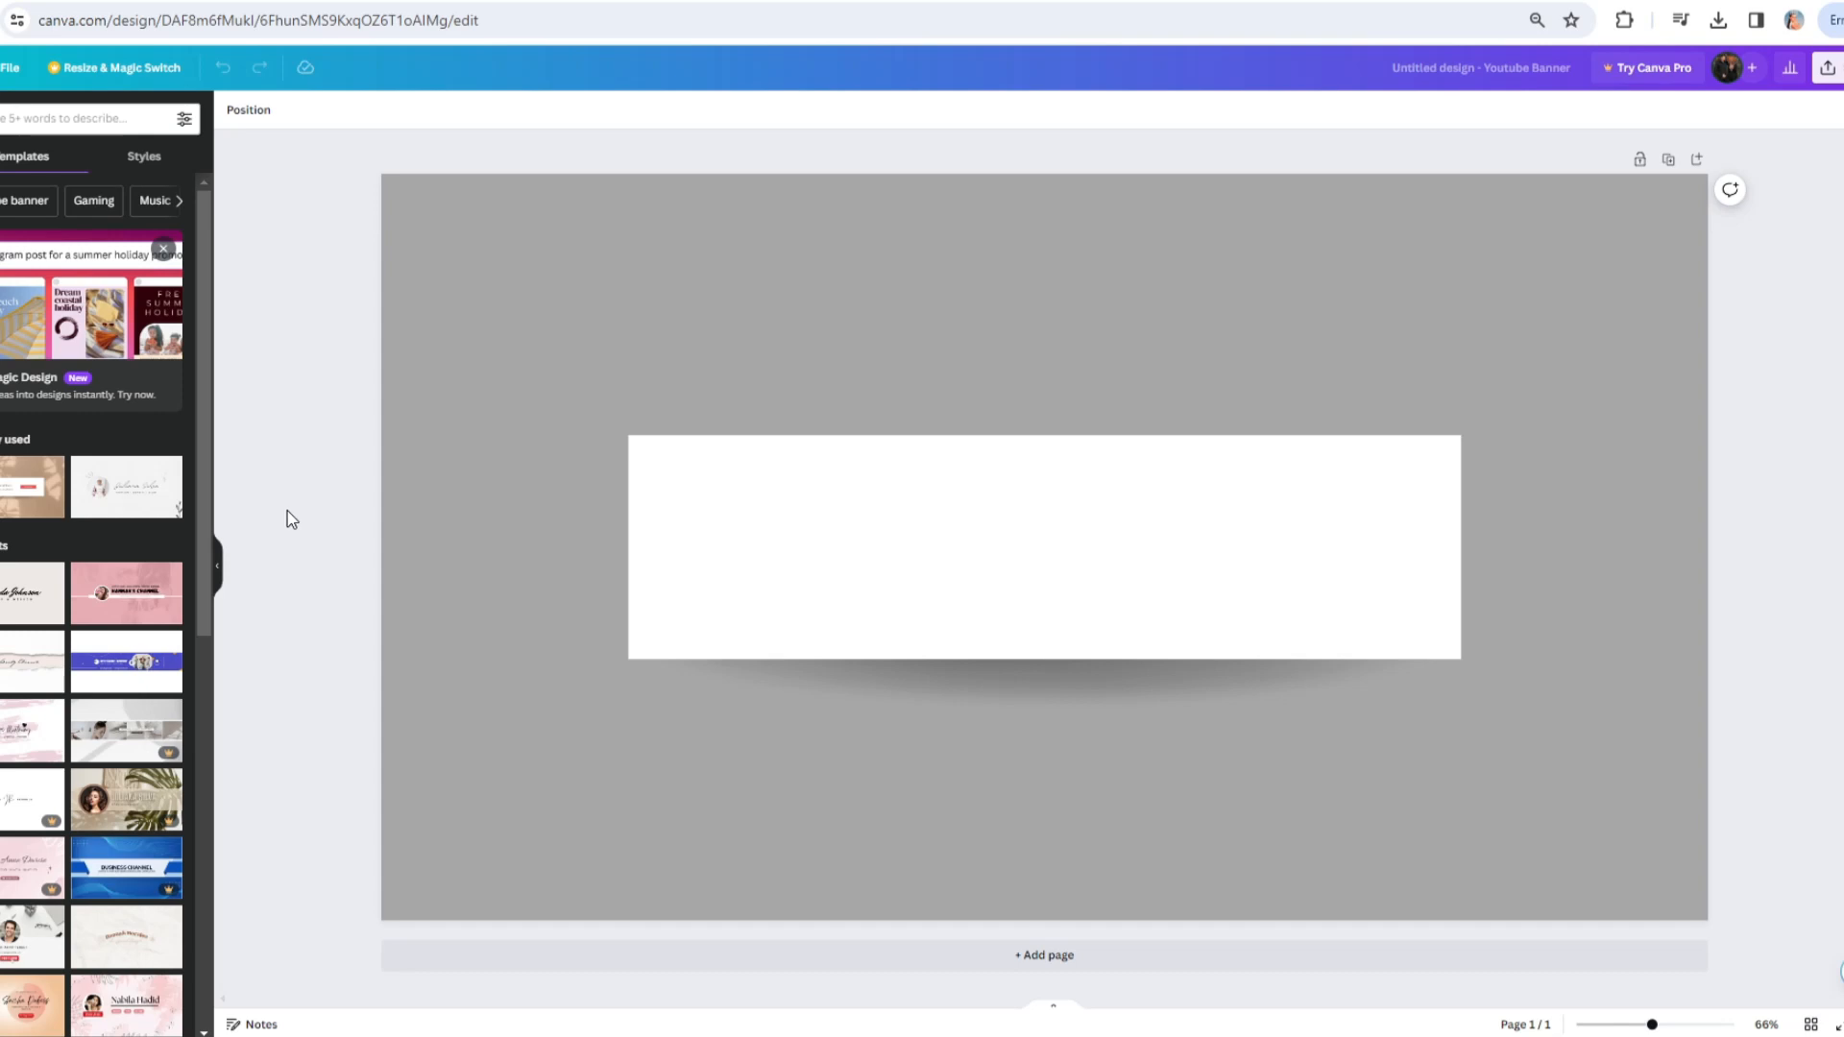
# - Add the uploaded colour palette image to the Canva YouTube banner and place it in the canvas's lower-right area
pyautogui.hotkey('ctrl', 'v')
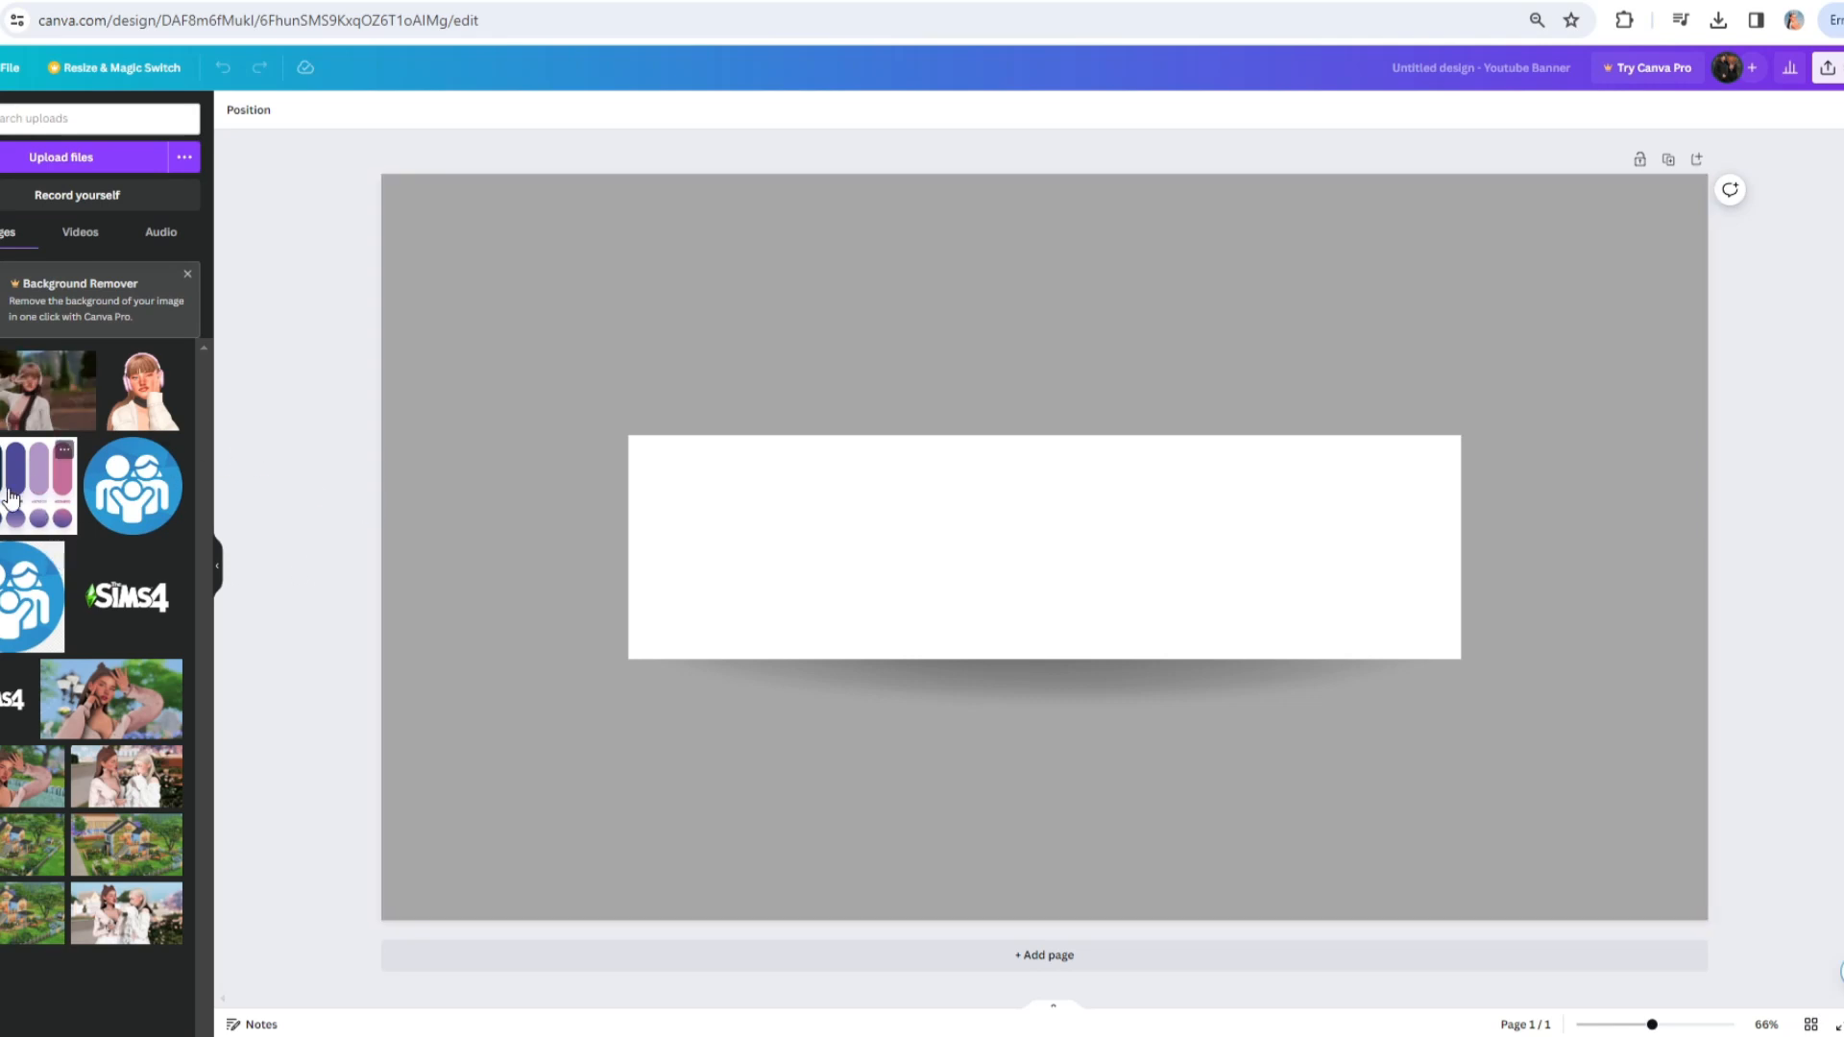
pyautogui.moveTo(79, 504); pyautogui.dragTo(563, 321)
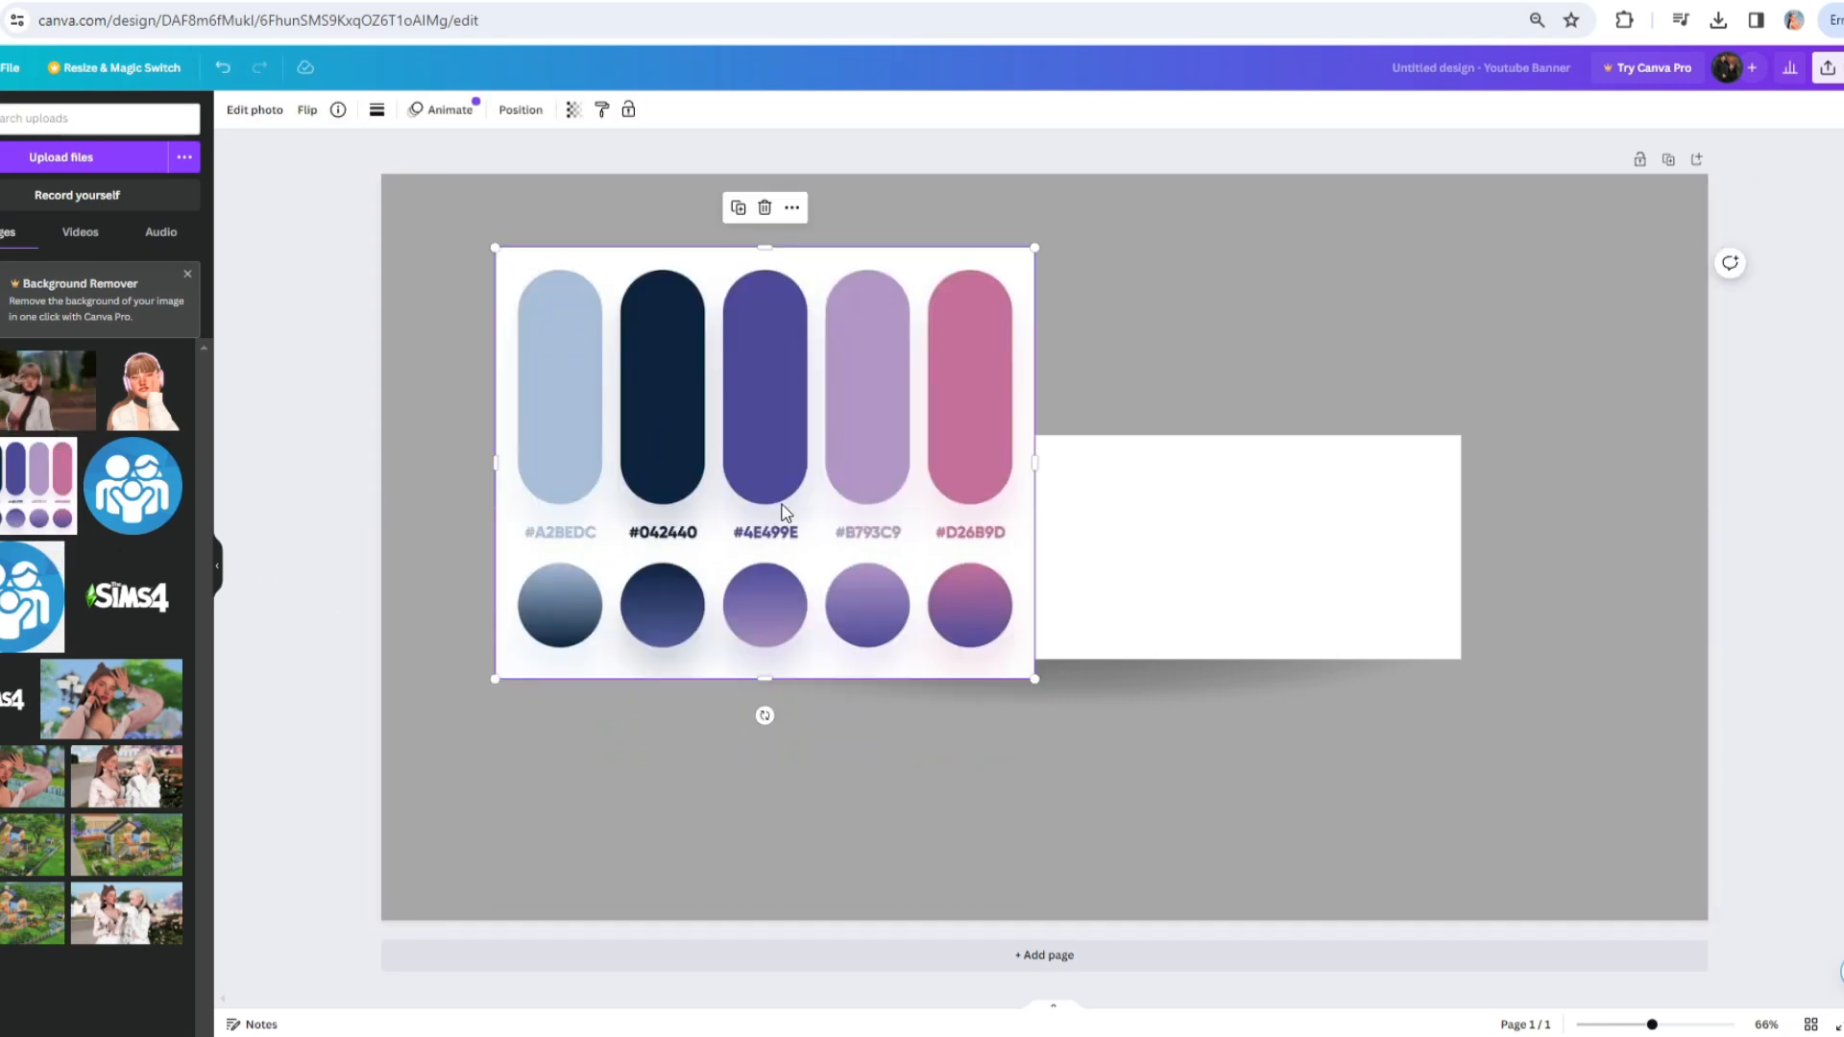
pyautogui.moveTo(783, 514); pyautogui.dragTo(1523, 827)
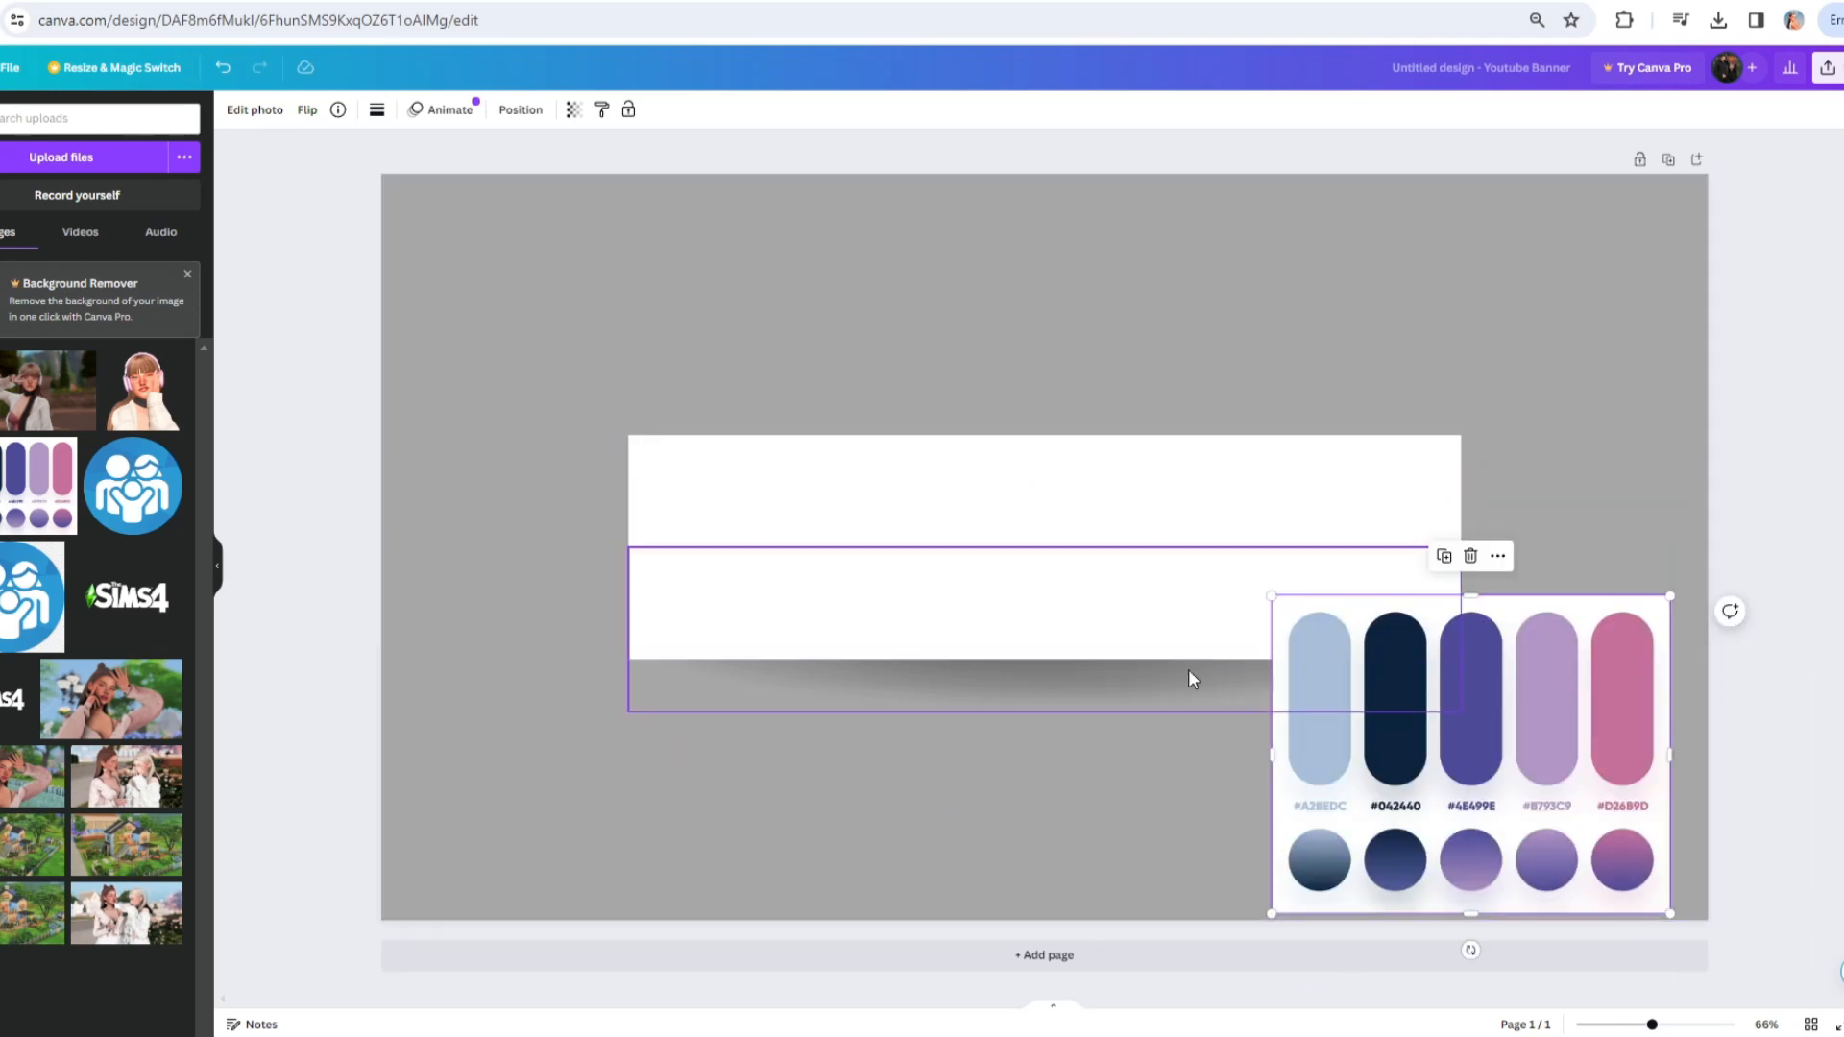
# - Fill the central banner rectangle with the light blue sampled from the colour palette image
pyautogui.click(1032, 511)
pyautogui.click(312, 110)
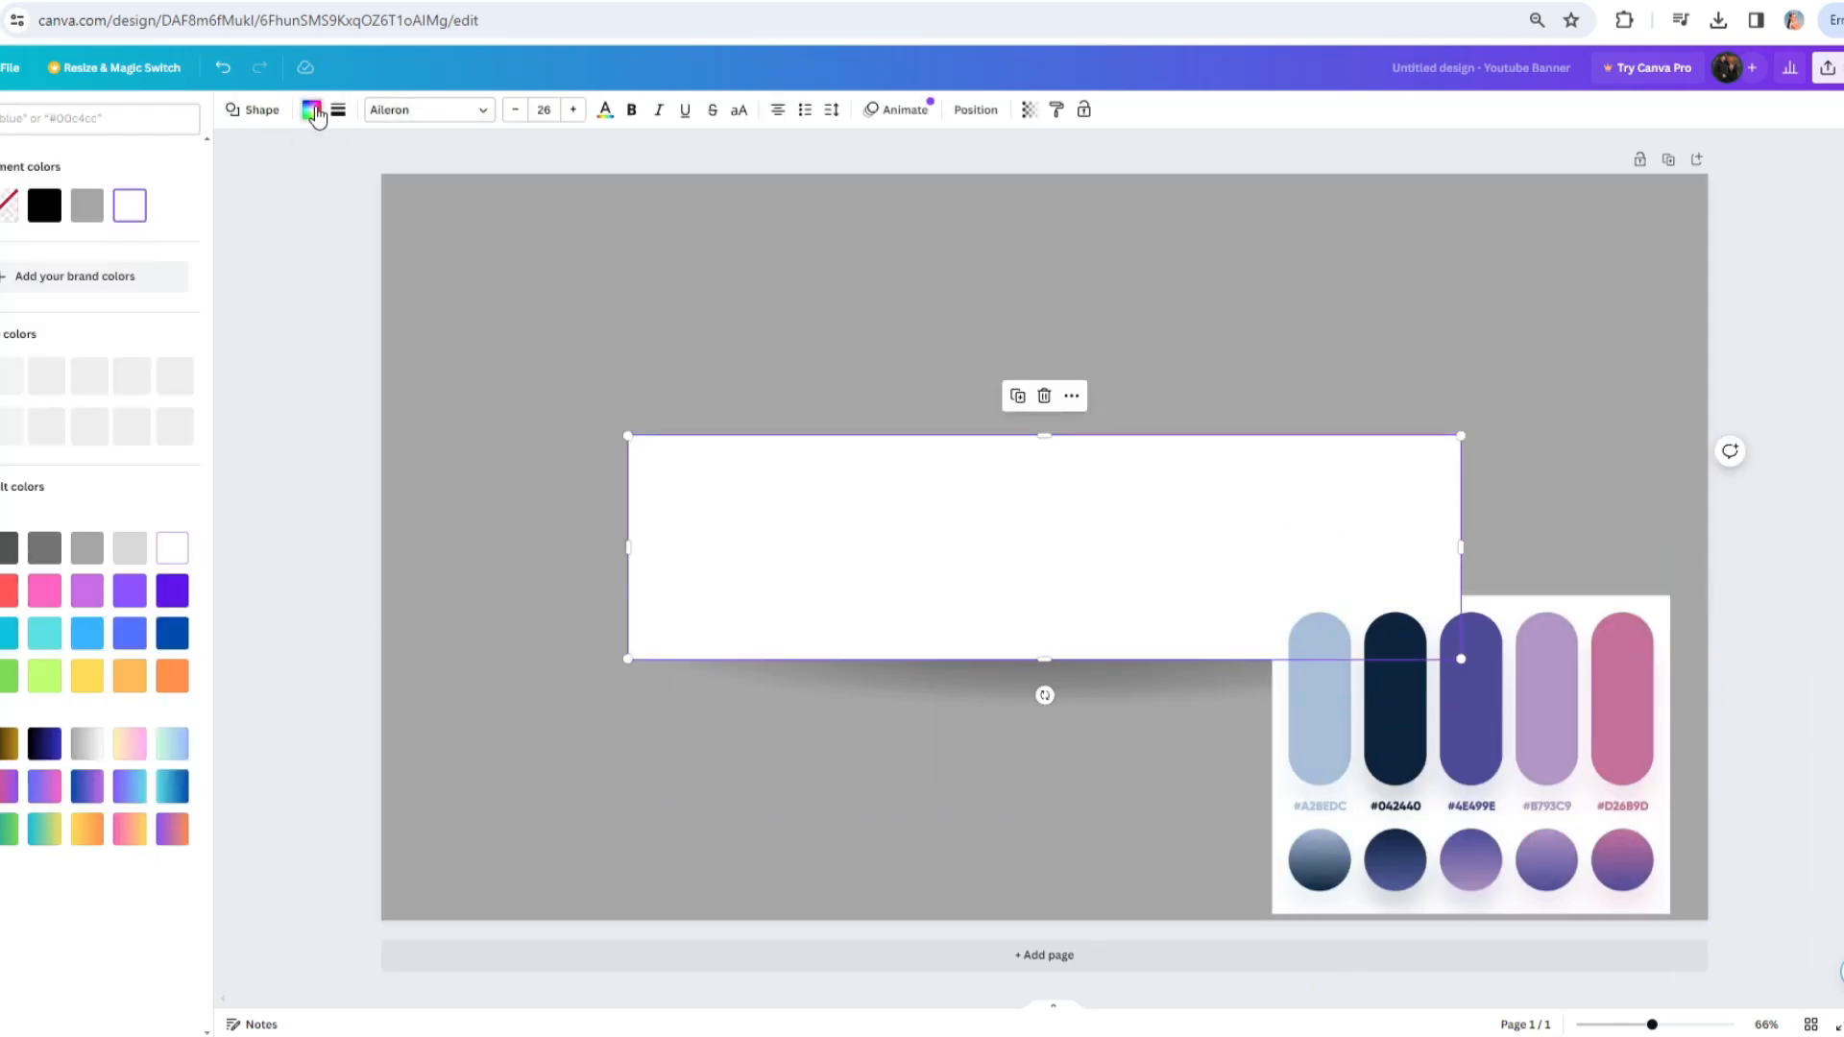
pyautogui.click(0, 205)
pyautogui.click(160, 405)
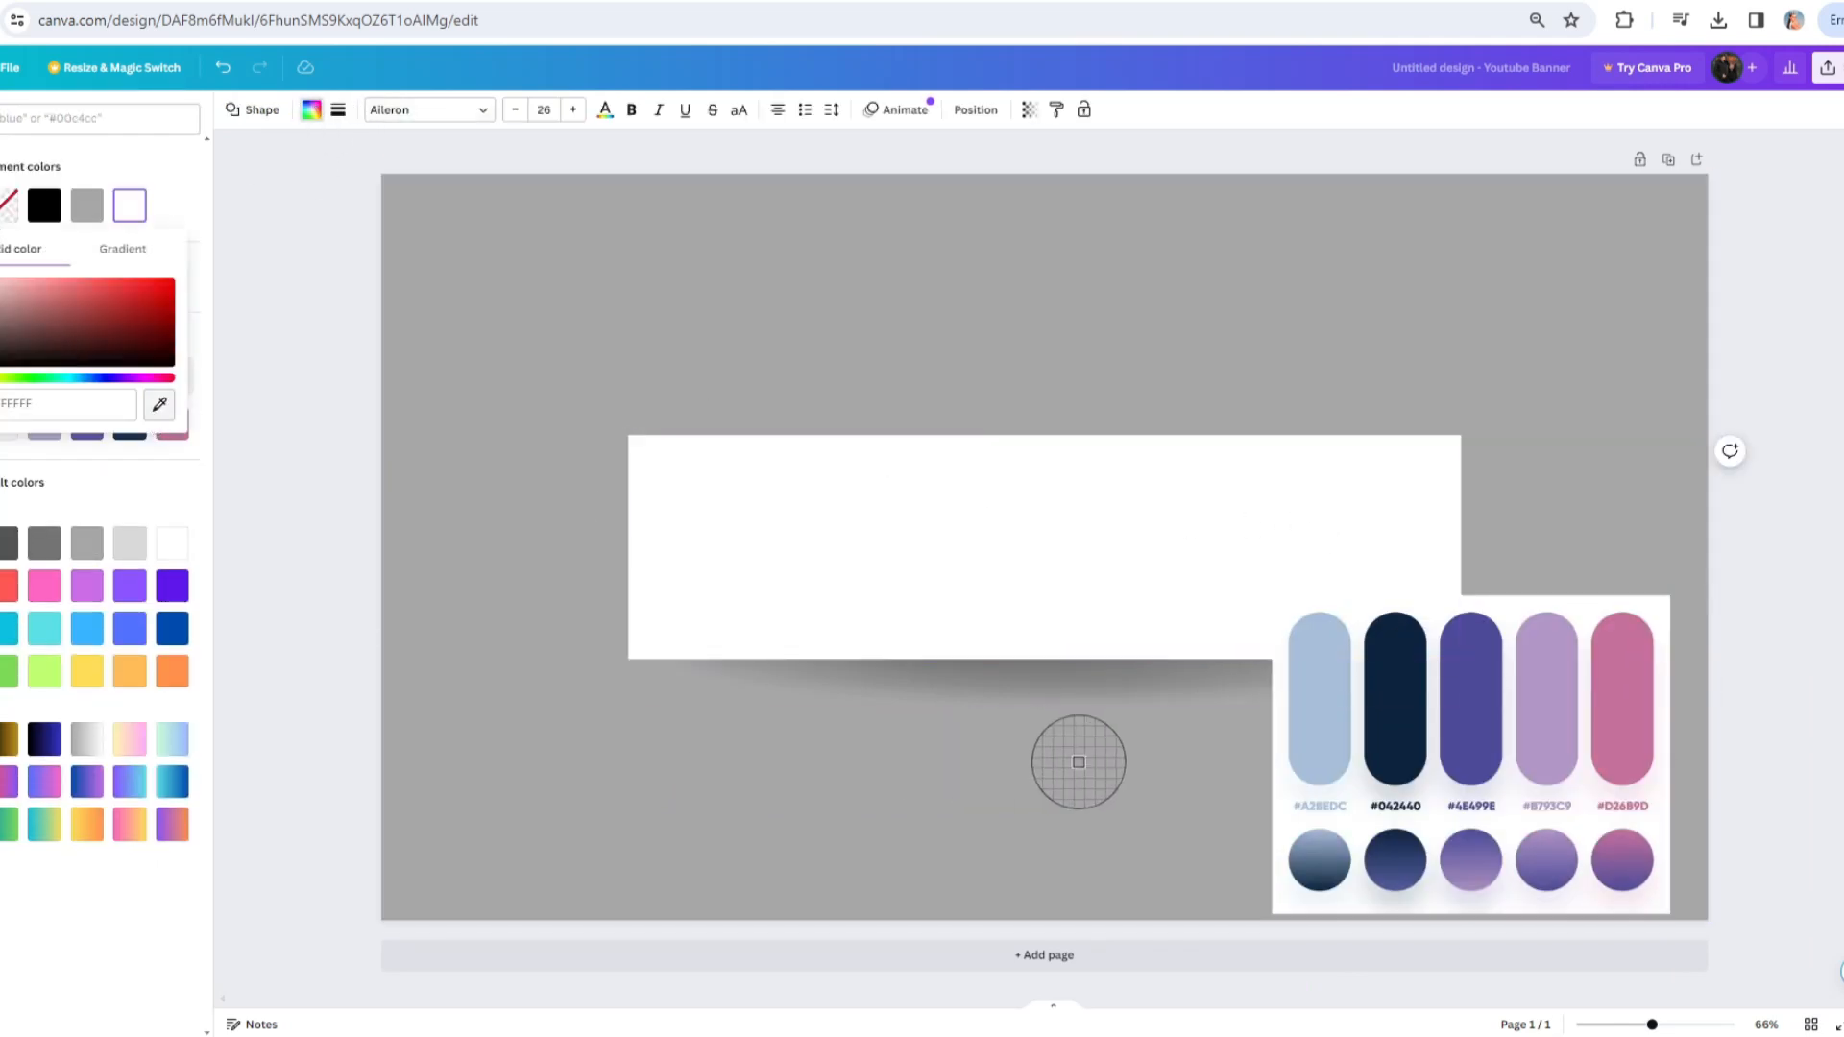
pyautogui.click(1322, 685)
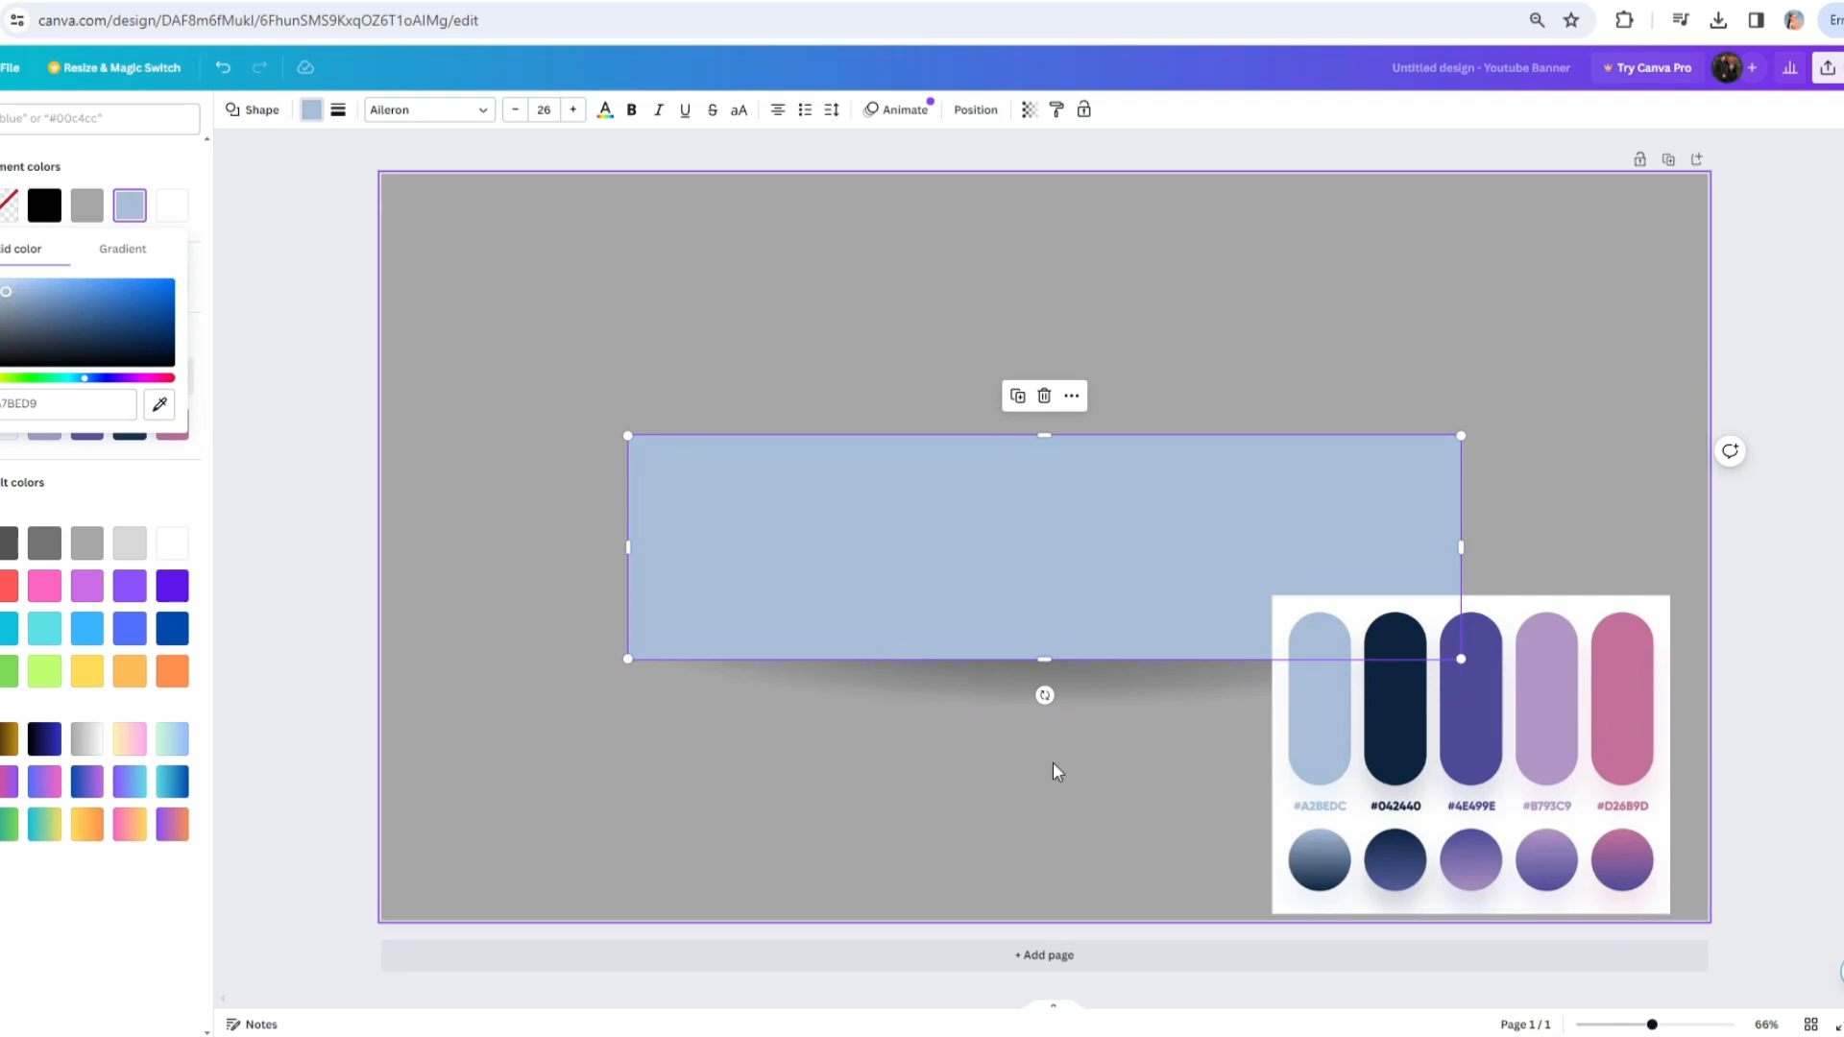
# - Shrink the colour palette image and move it to the canvas's upper-right corner
pyautogui.moveTo(1644, 598); pyautogui.dragTo(1390, 692)
pyautogui.moveTo(1385, 863); pyautogui.dragTo(1660, 375)
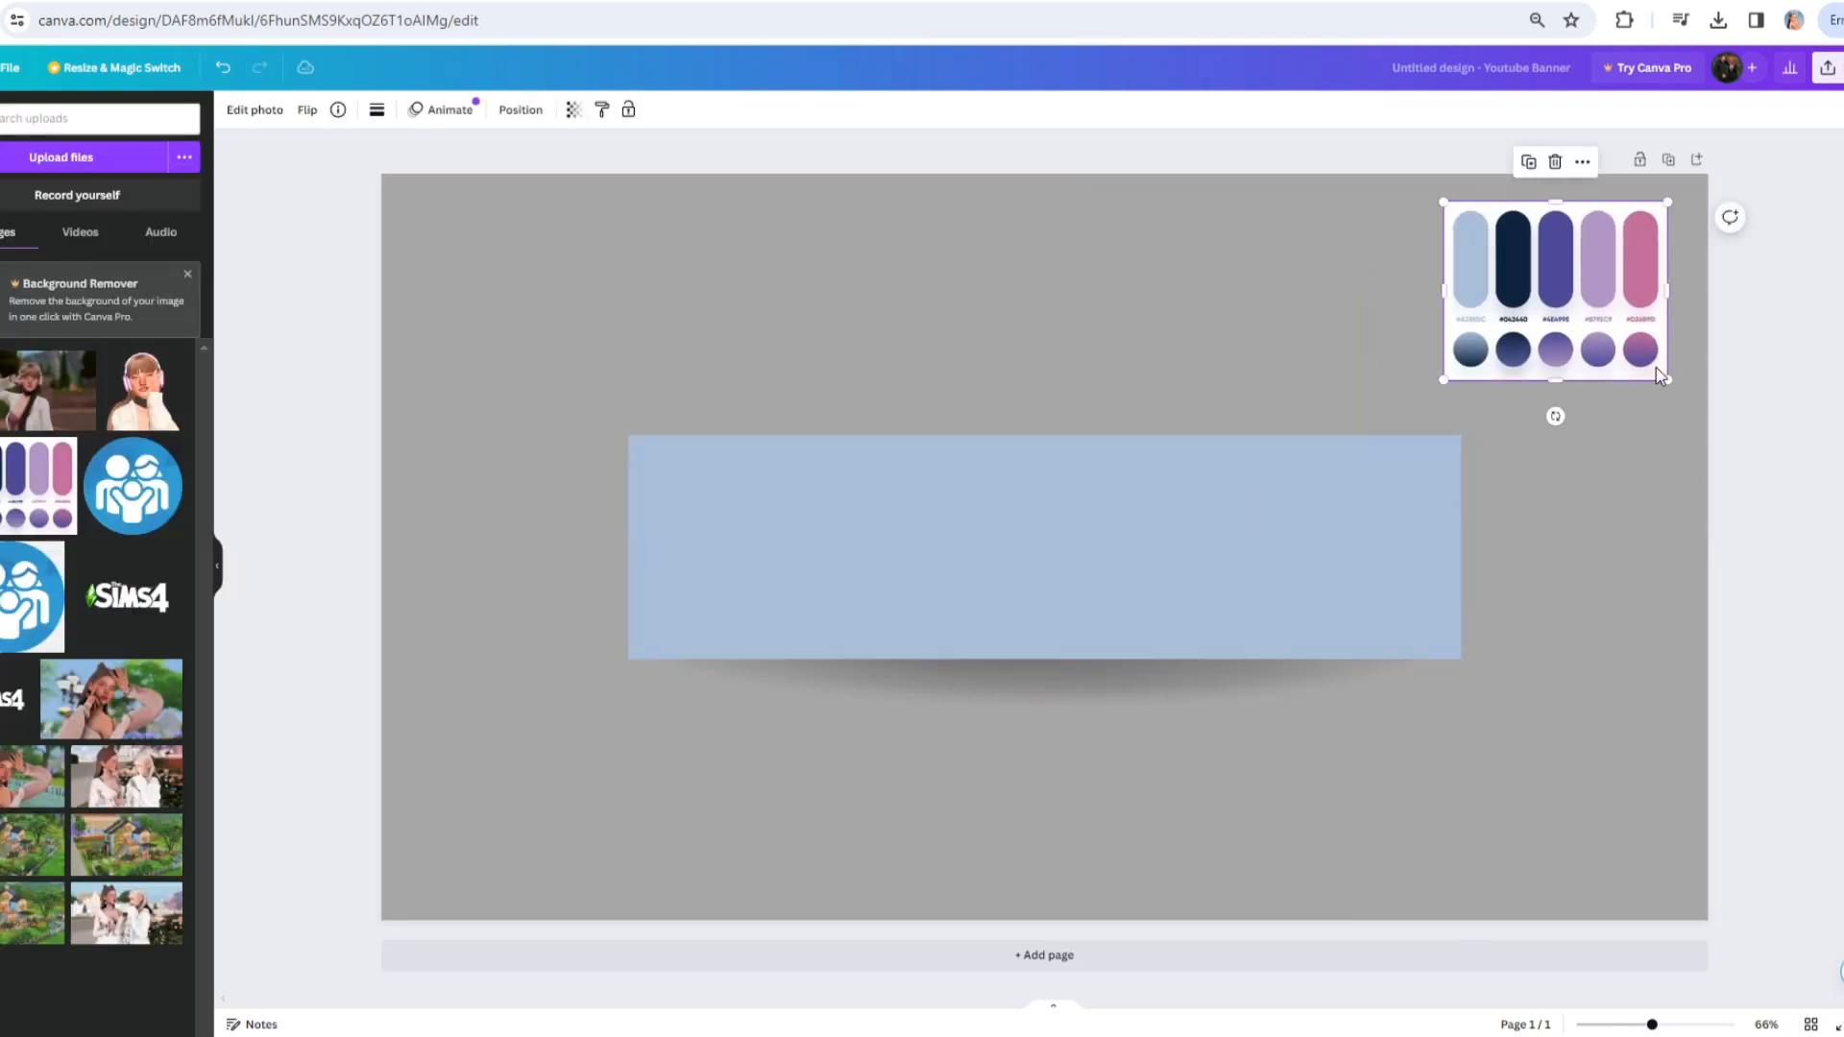
pyautogui.click(1778, 378)
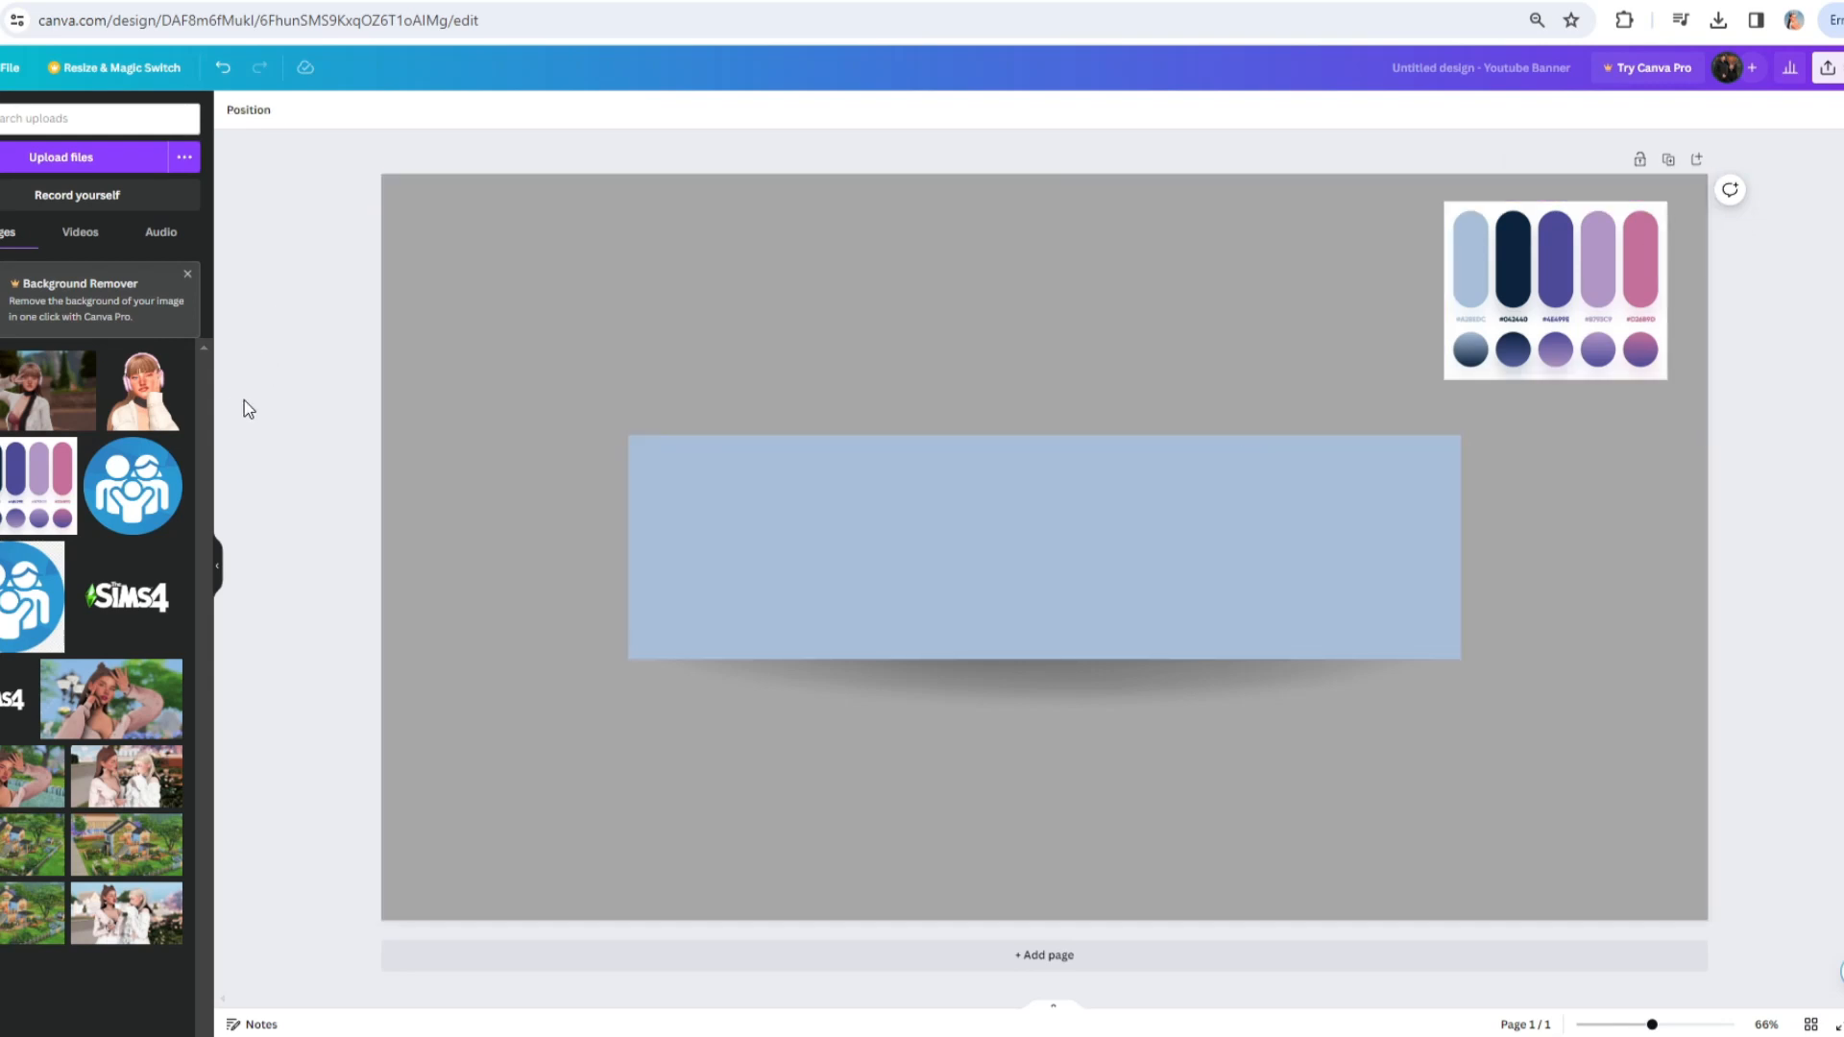
# - Switch to Photoroom's Background Remover, remove the background from the posed Sim's photo, and download the cutout
pyautogui.click(412, 336)
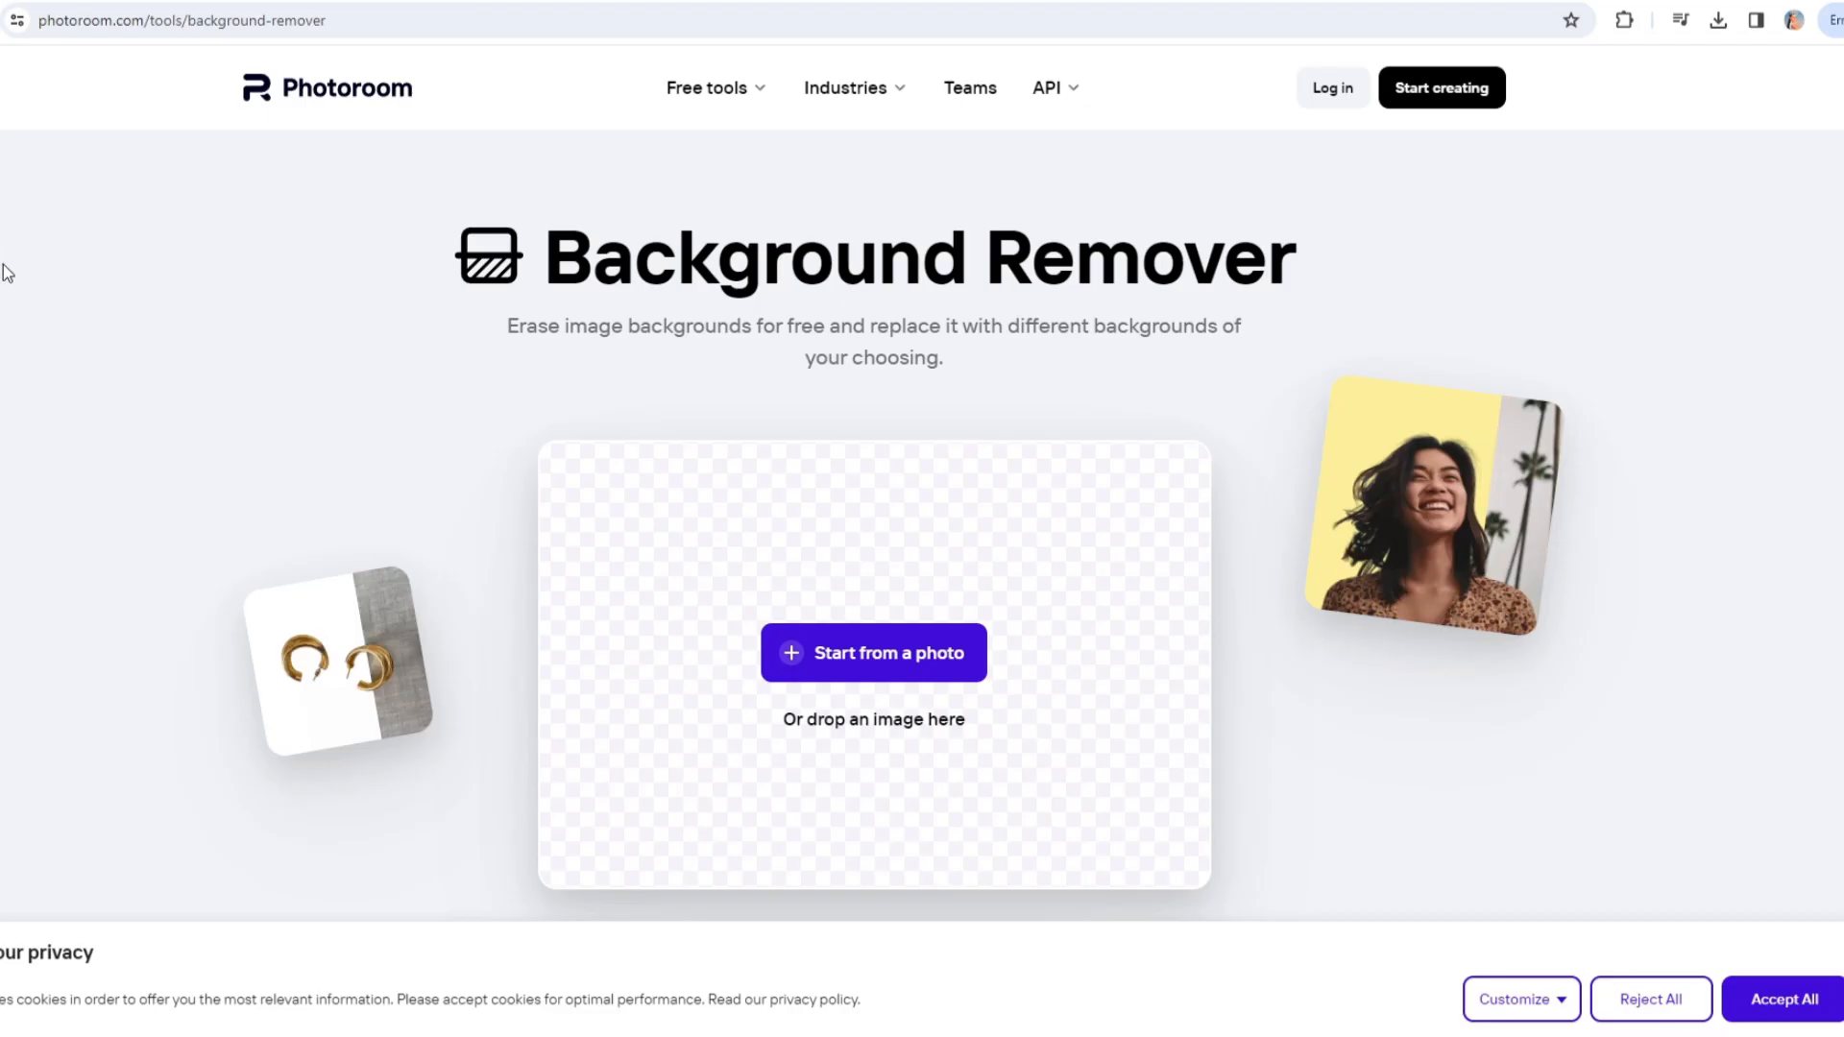
pyautogui.scroll(-1, 29, 288)
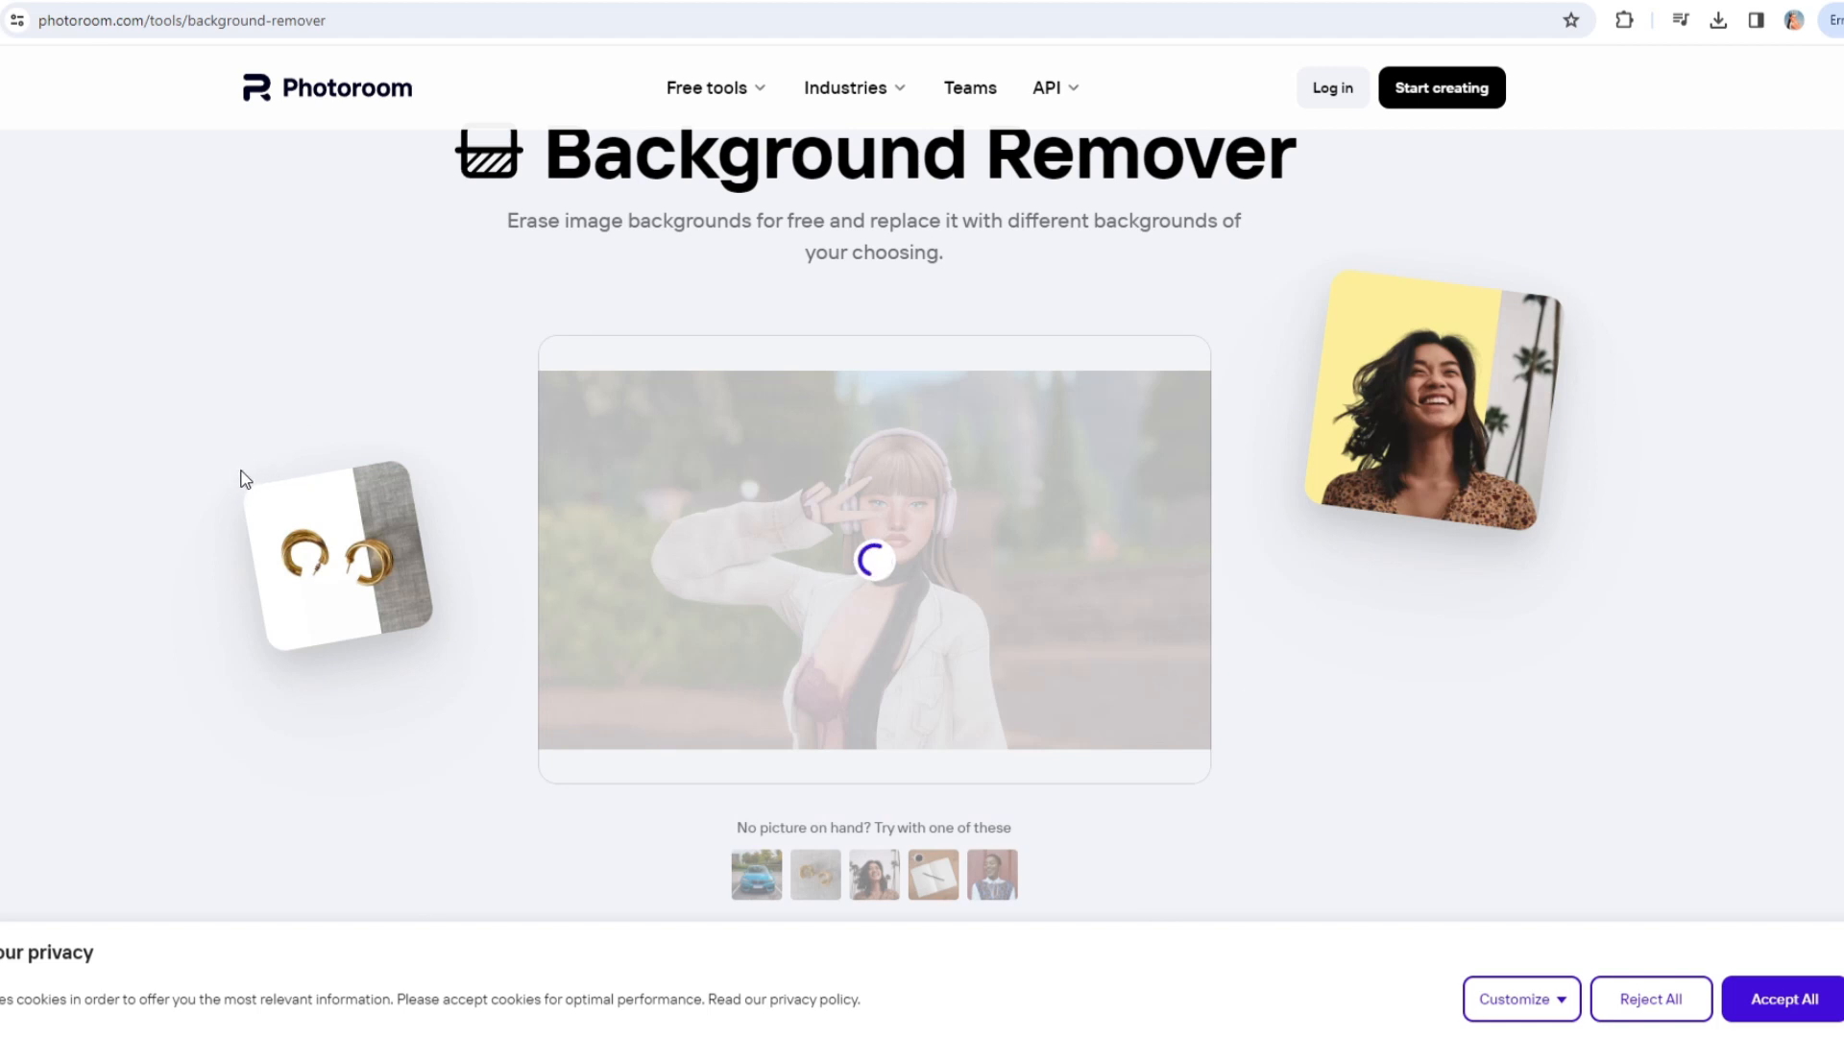
pyautogui.scroll(-1, 1025, 565)
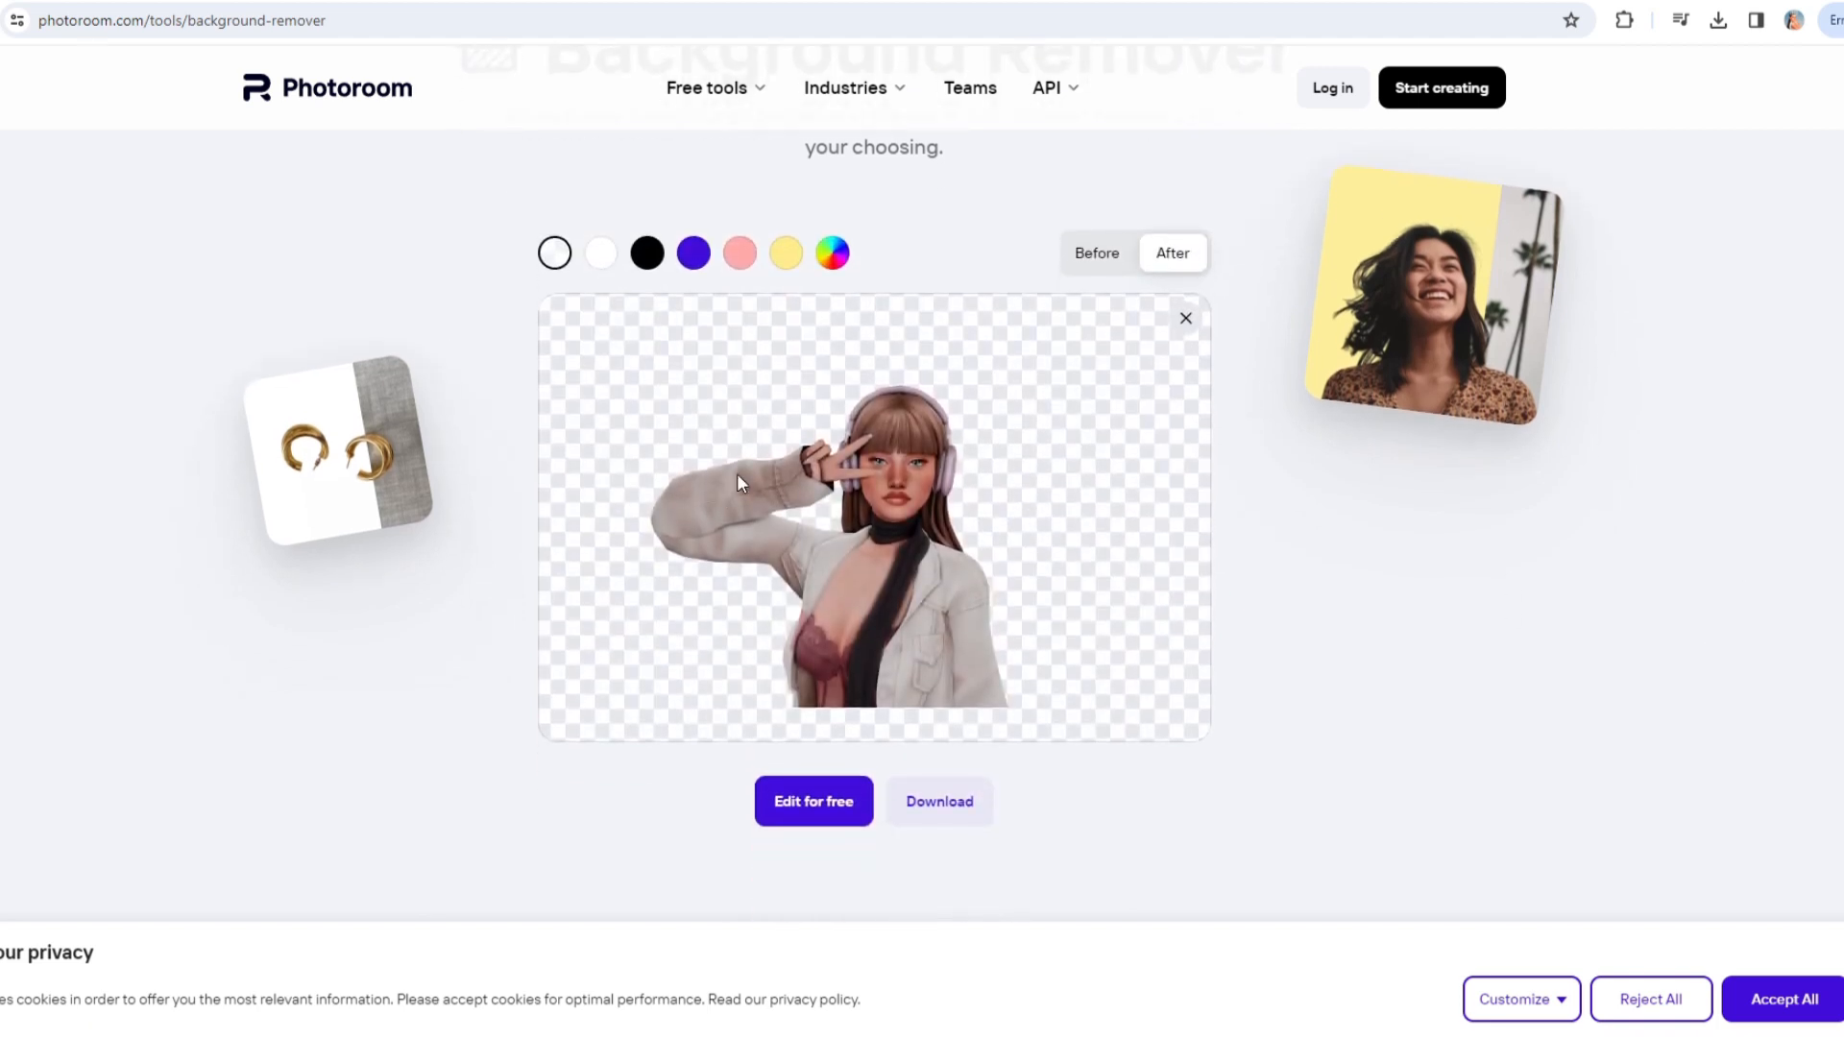
pyautogui.click(949, 805)
pyautogui.scroll(-1, 956, 805)
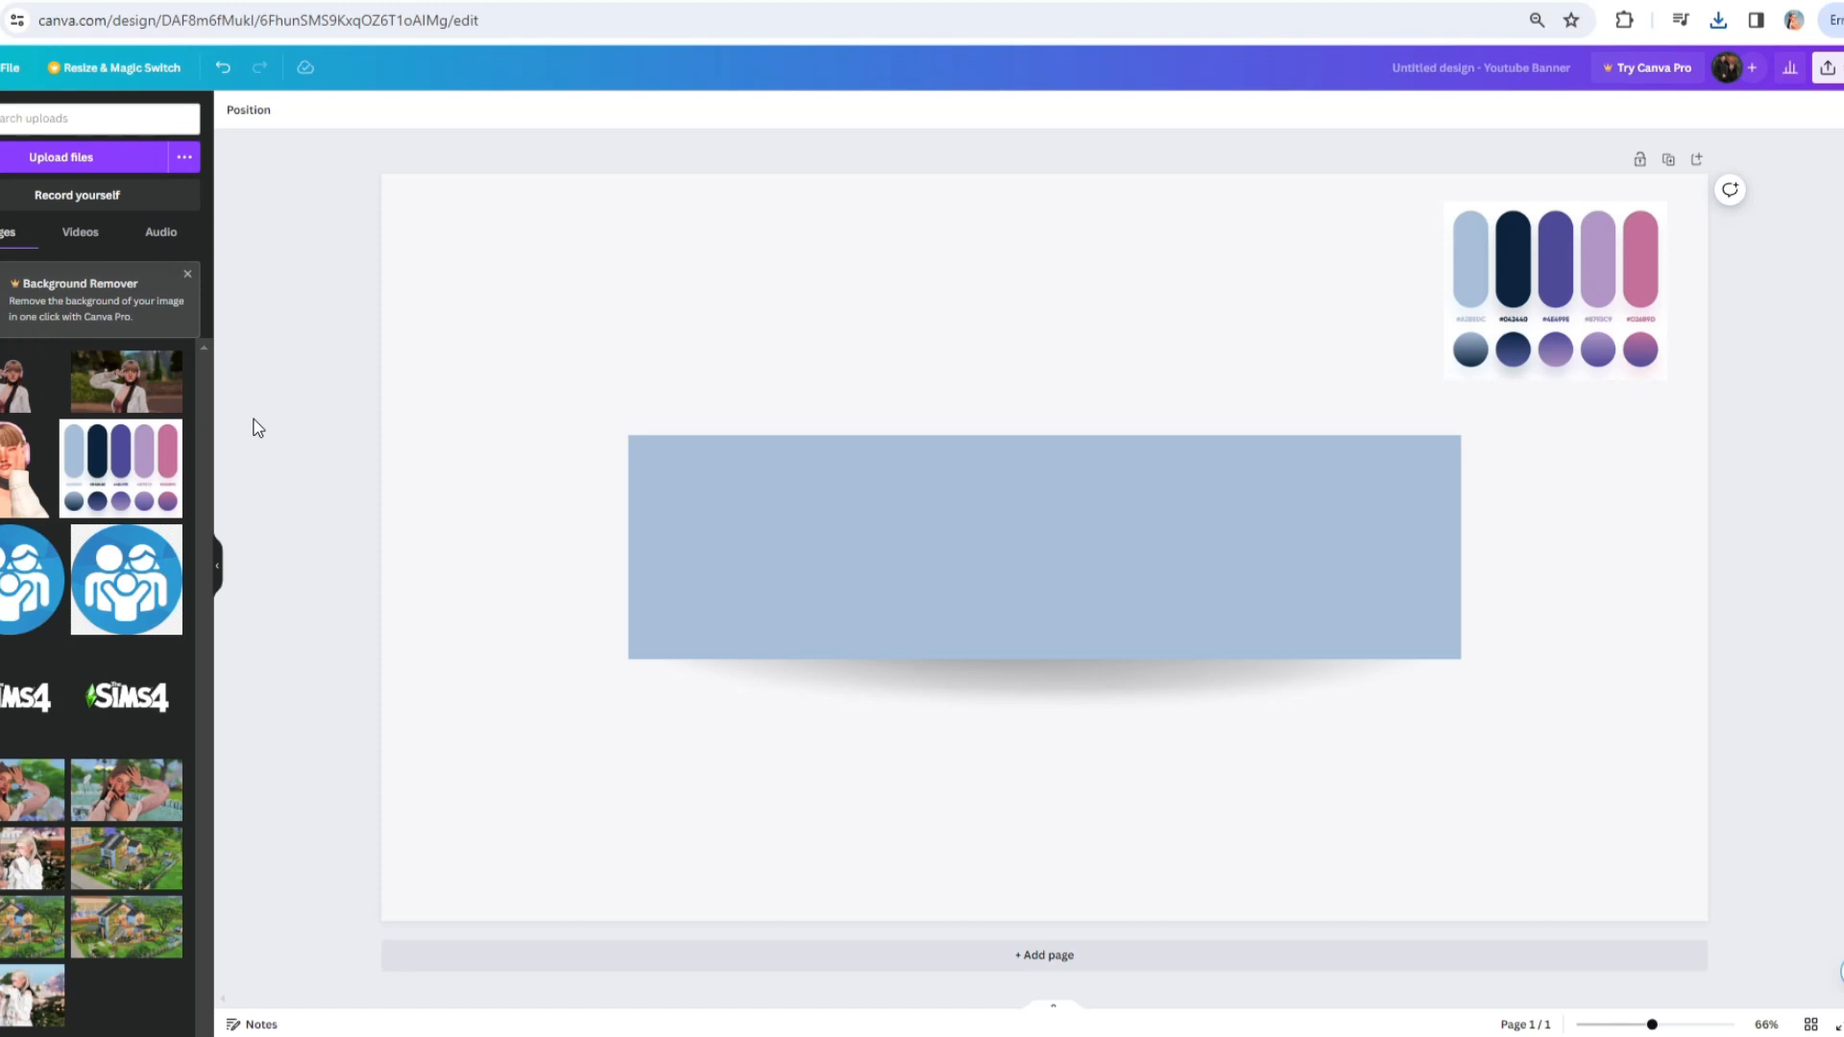
# - In the Canva banner design, change the central rectangle's fill to the lilac document colour
pyautogui.click(962, 521)
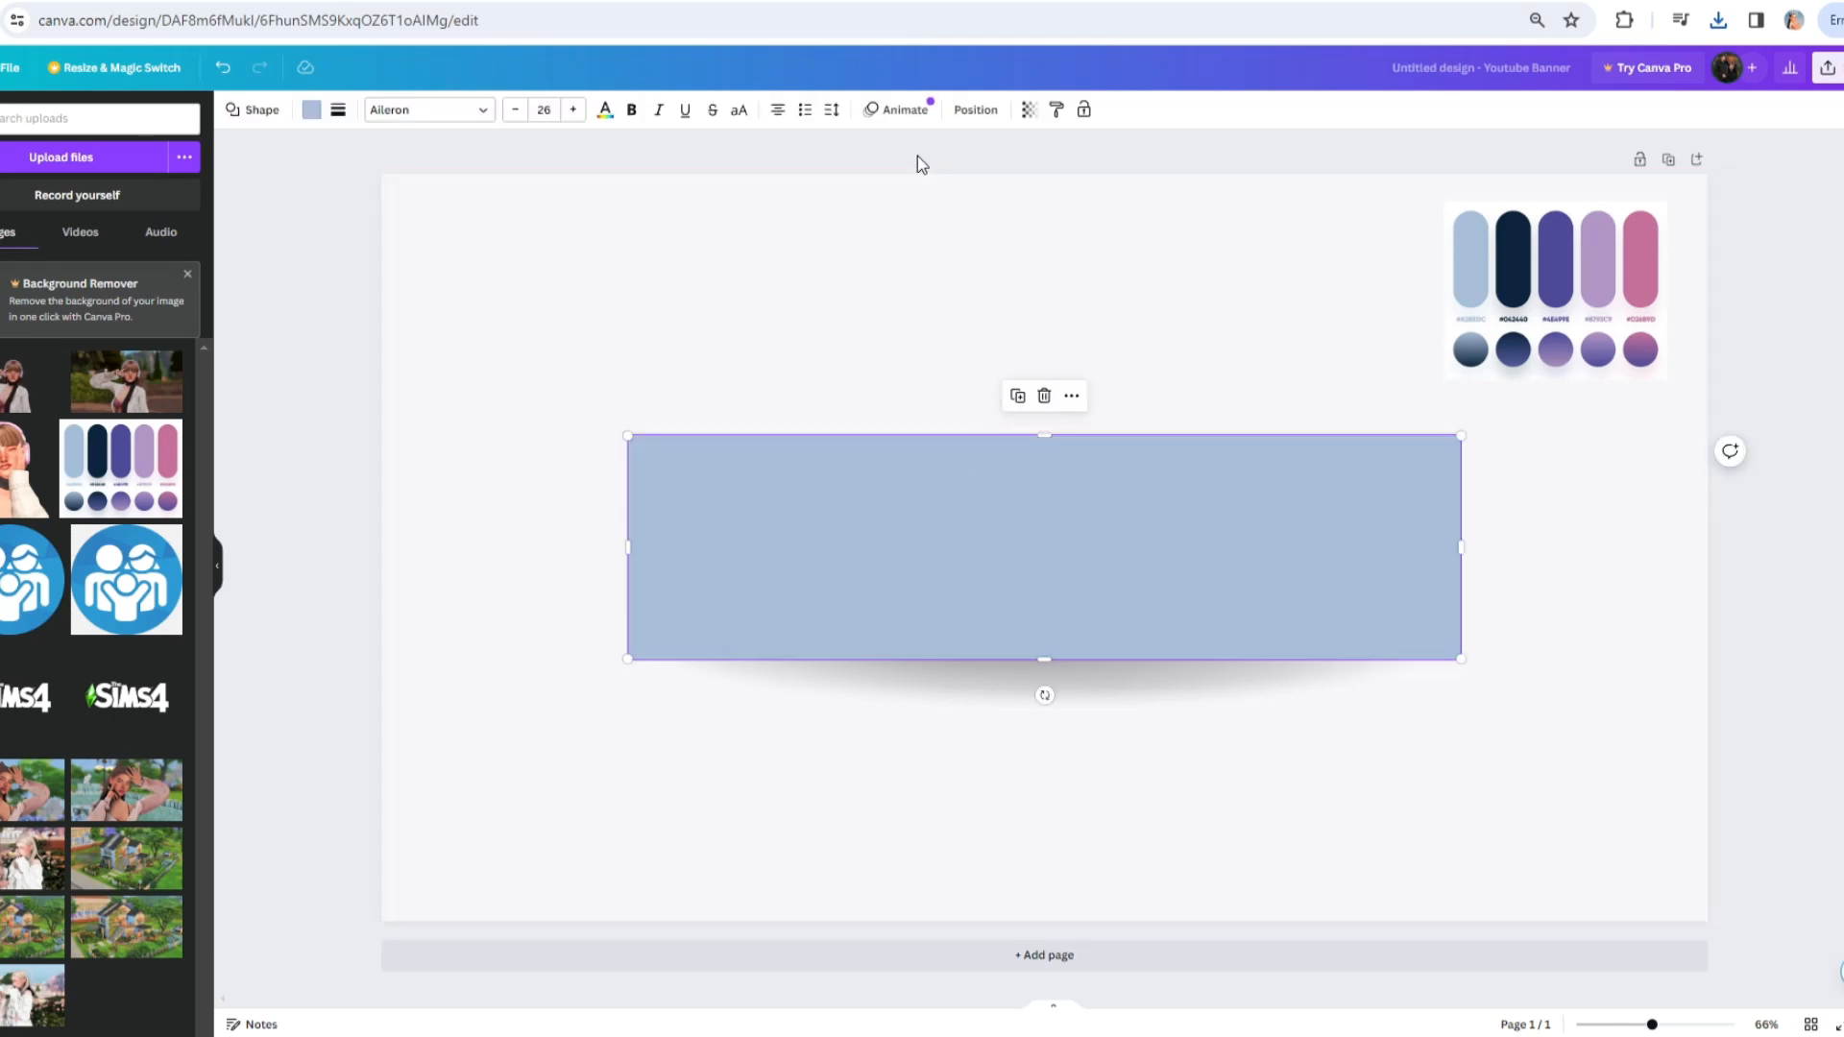
pyautogui.click(312, 109)
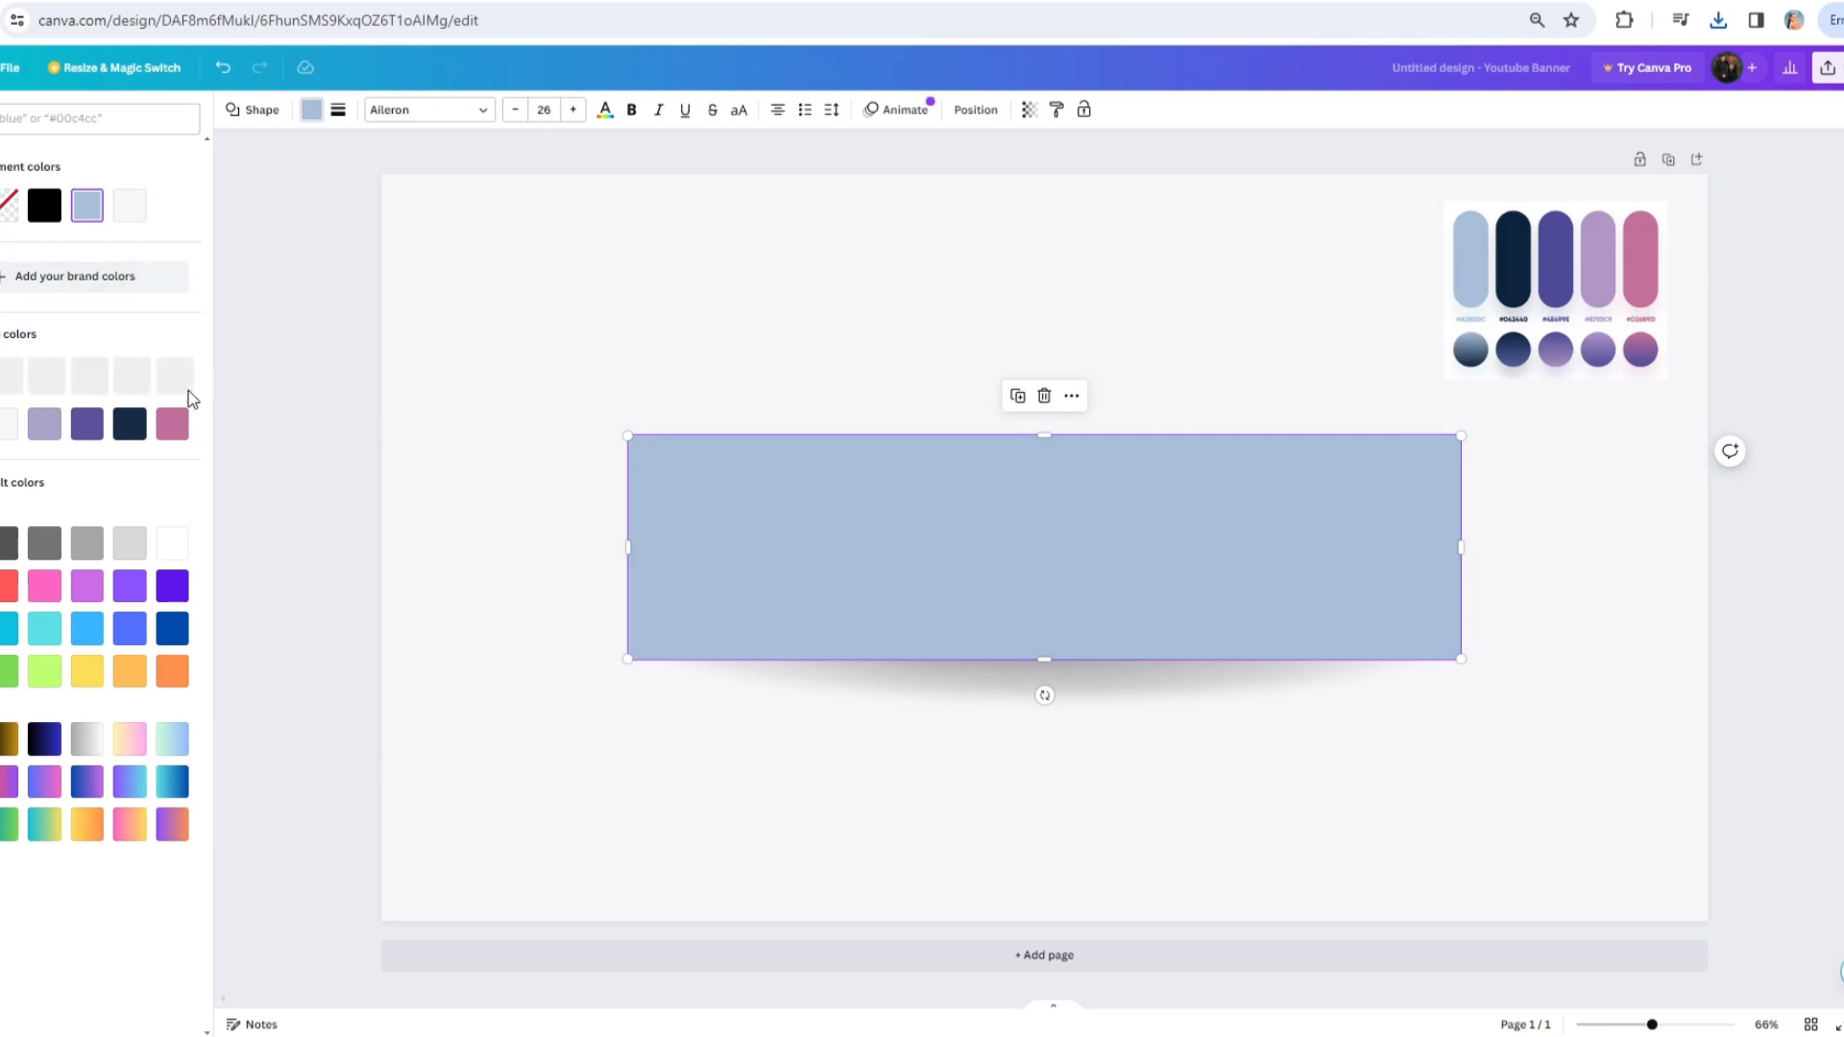
pyautogui.click(44, 423)
pyautogui.click(256, 544)
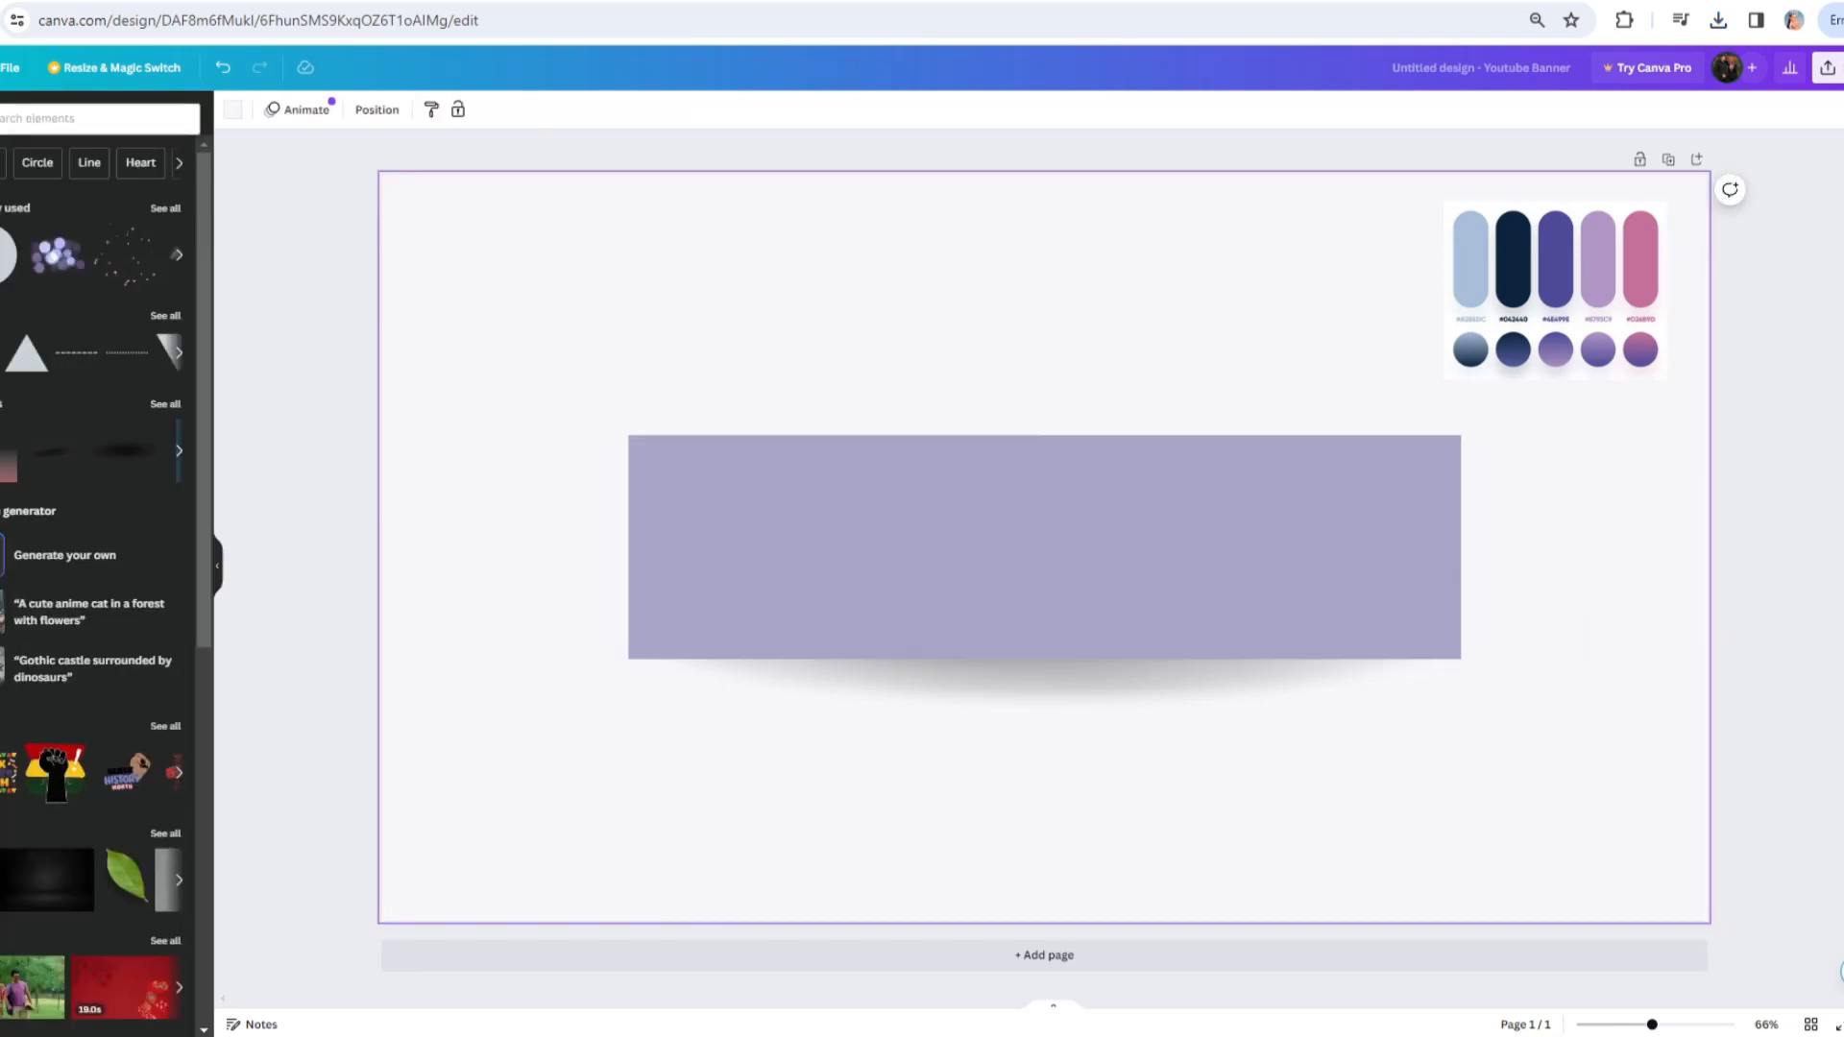
# - Add a circle at the centre of the banner rectangle and fill it with the dark indigo colour
pyautogui.click(4, 257)
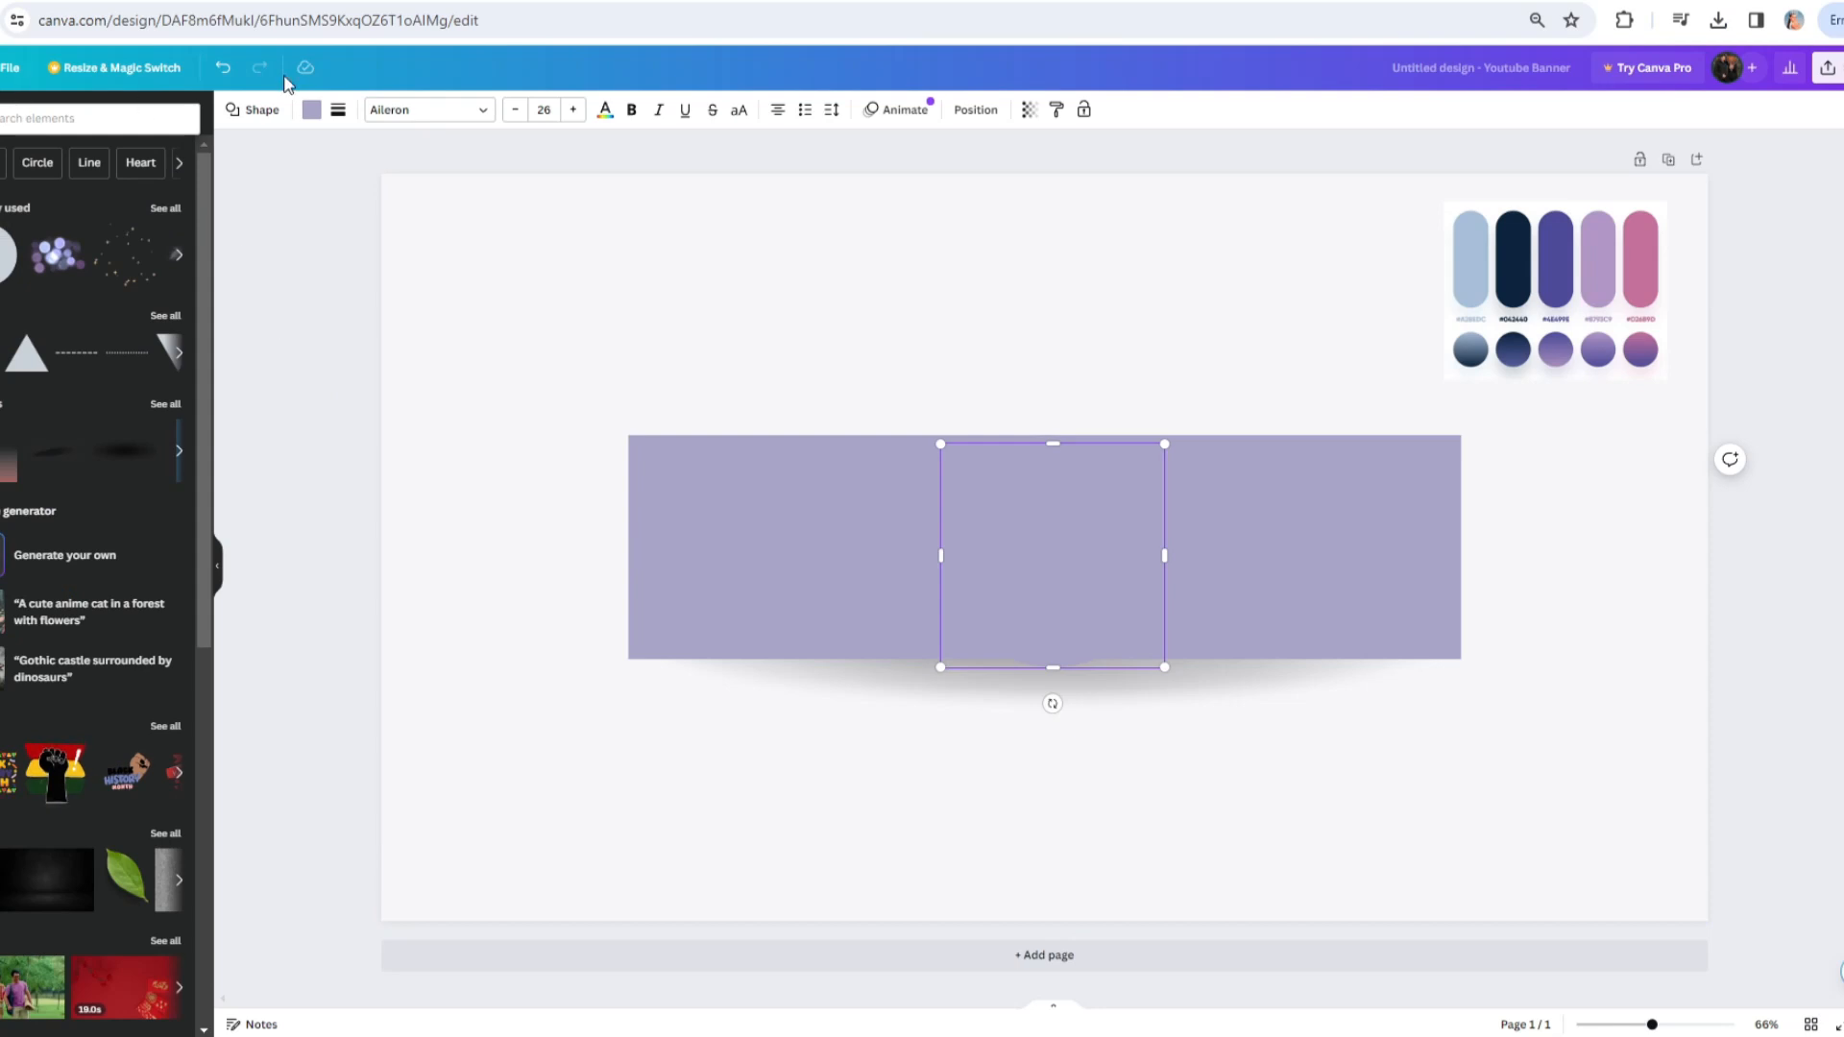
pyautogui.click(323, 112)
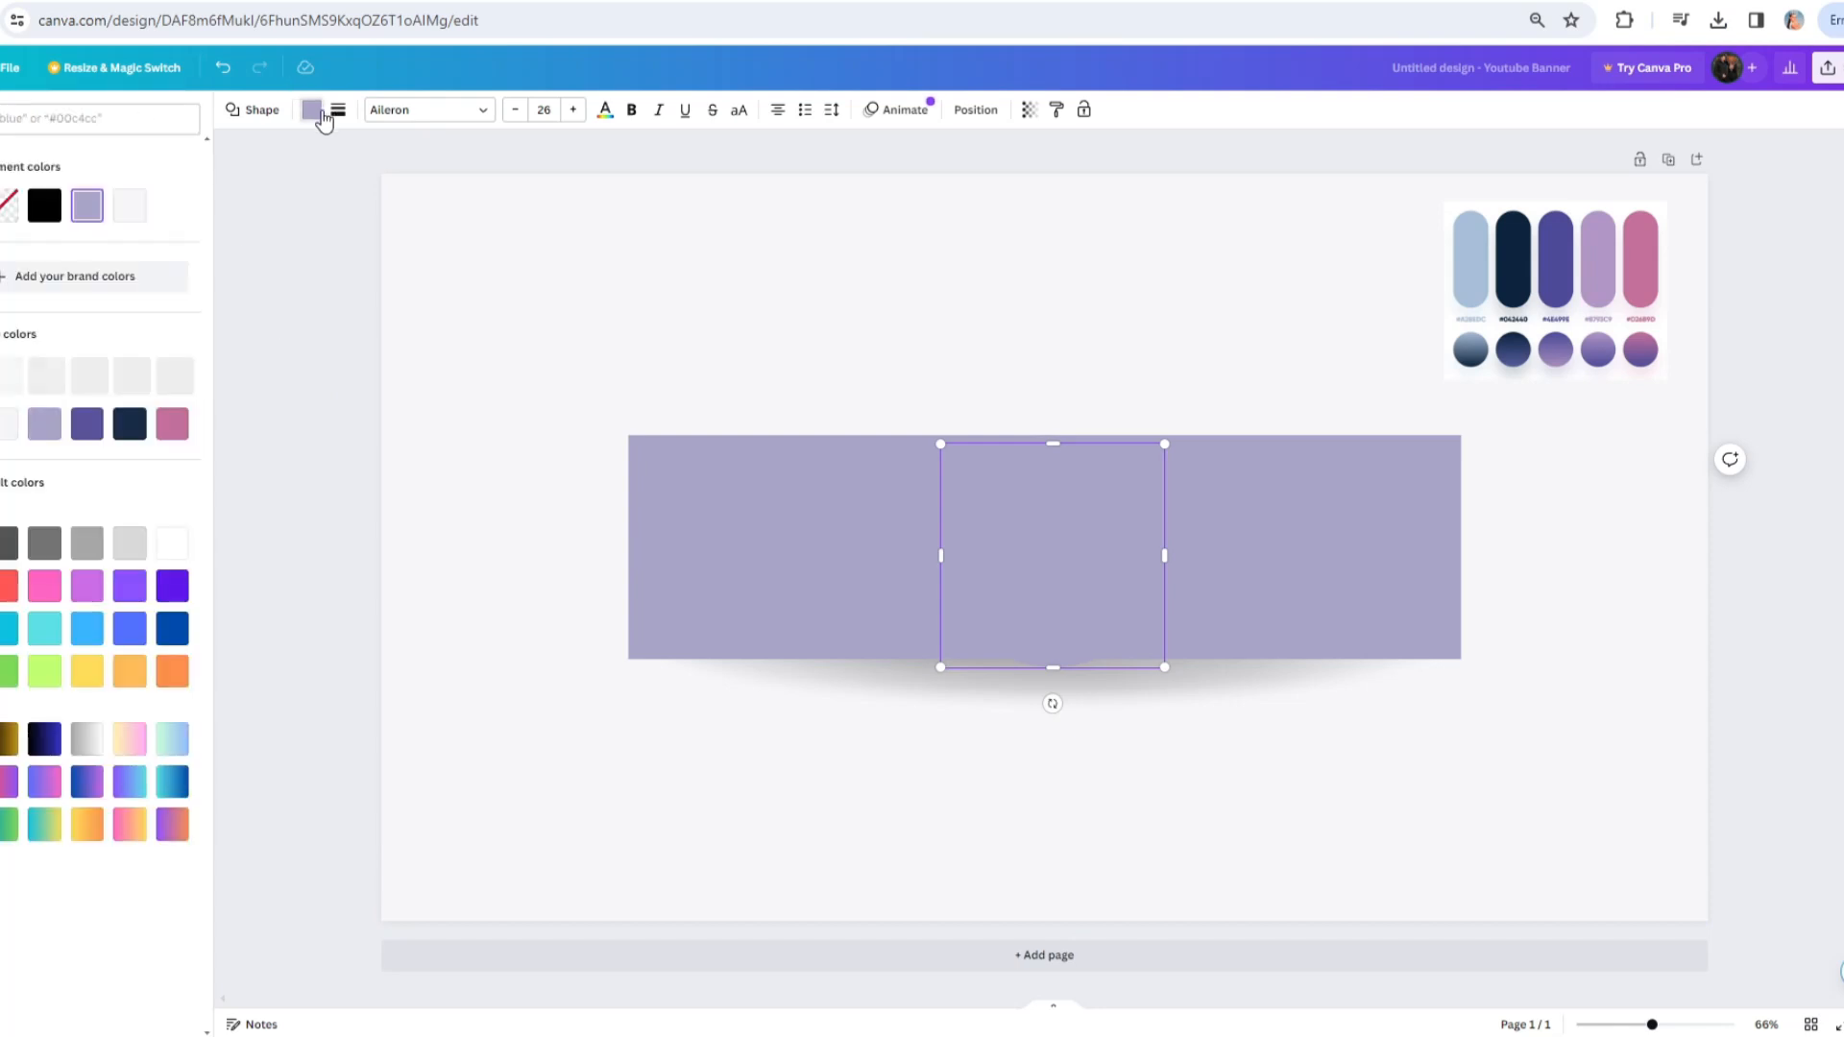
pyautogui.click(87, 424)
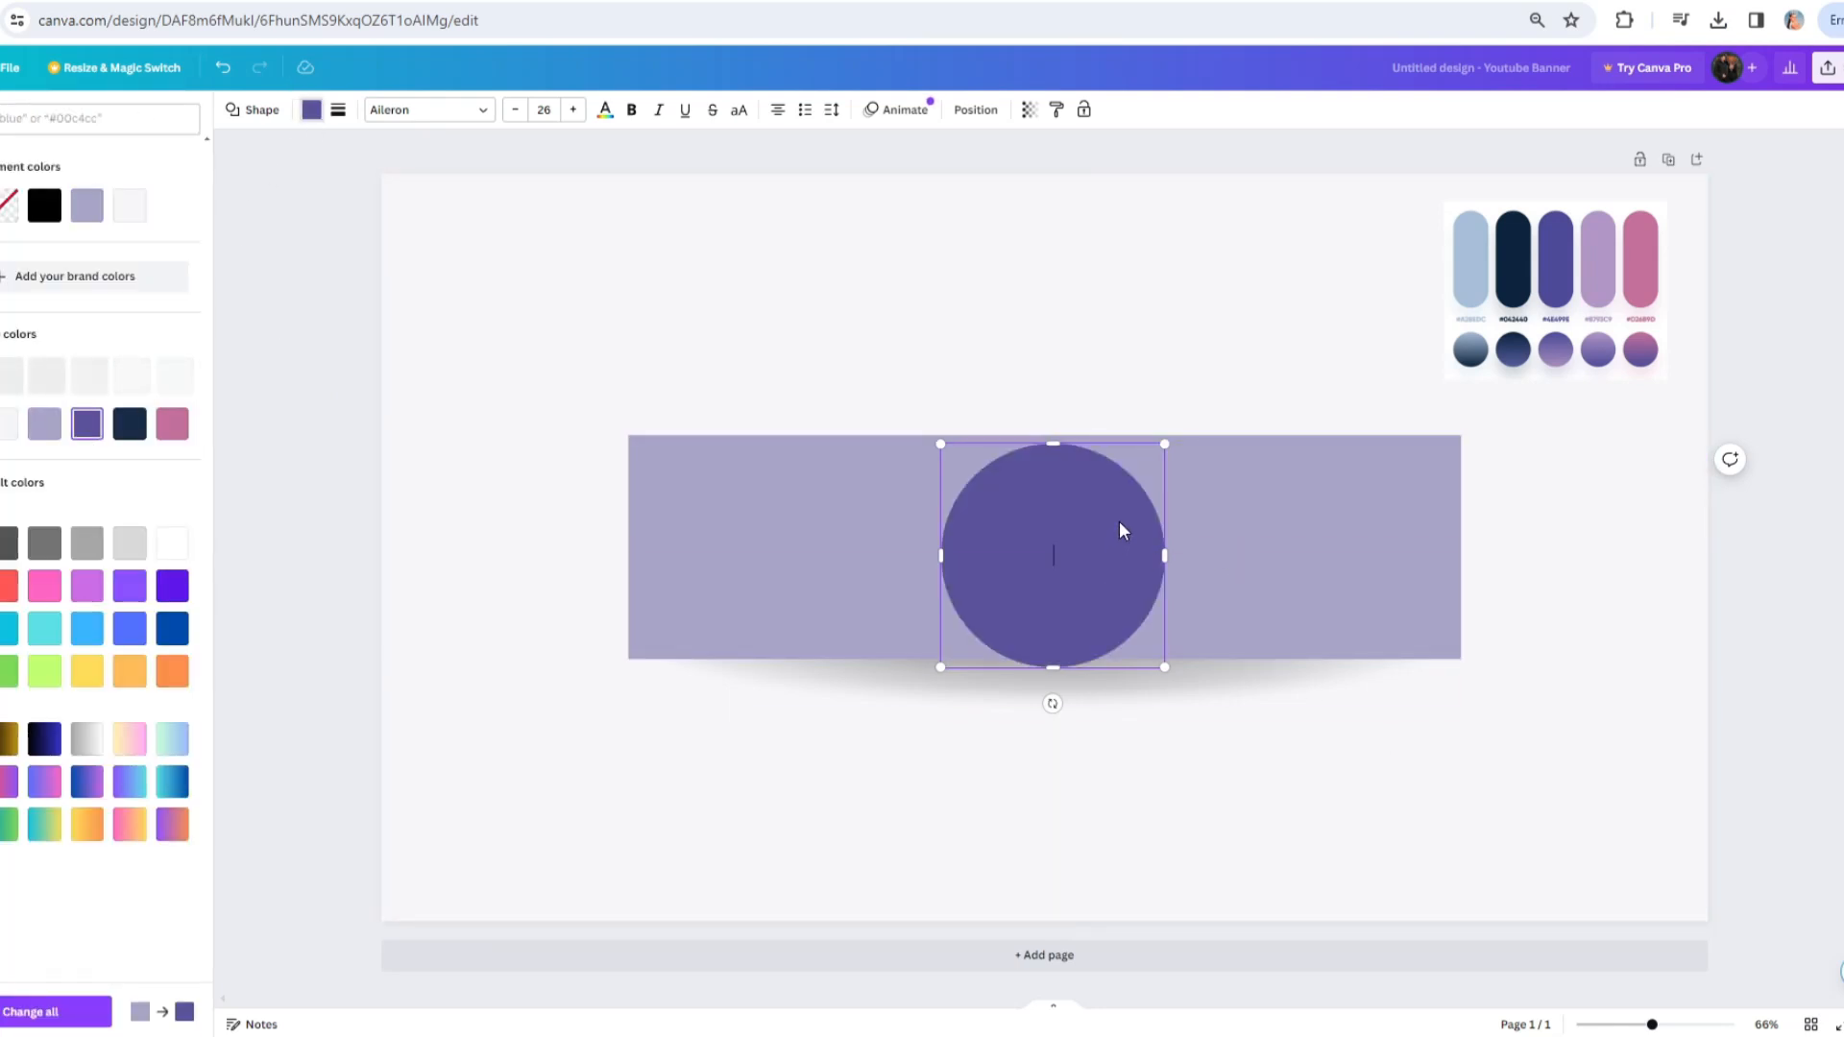
# - Move the indigo circle to the right part of the banner rectangle and shrink it slightly to fit within the rectangle's height
pyautogui.moveTo(1120, 525); pyautogui.dragTo(1285, 514)
pyautogui.moveTo(1327, 659); pyautogui.dragTo(1280, 659)
pyautogui.moveTo(1247, 554); pyautogui.dragTo(1276, 561)
pyautogui.click(1828, 636)
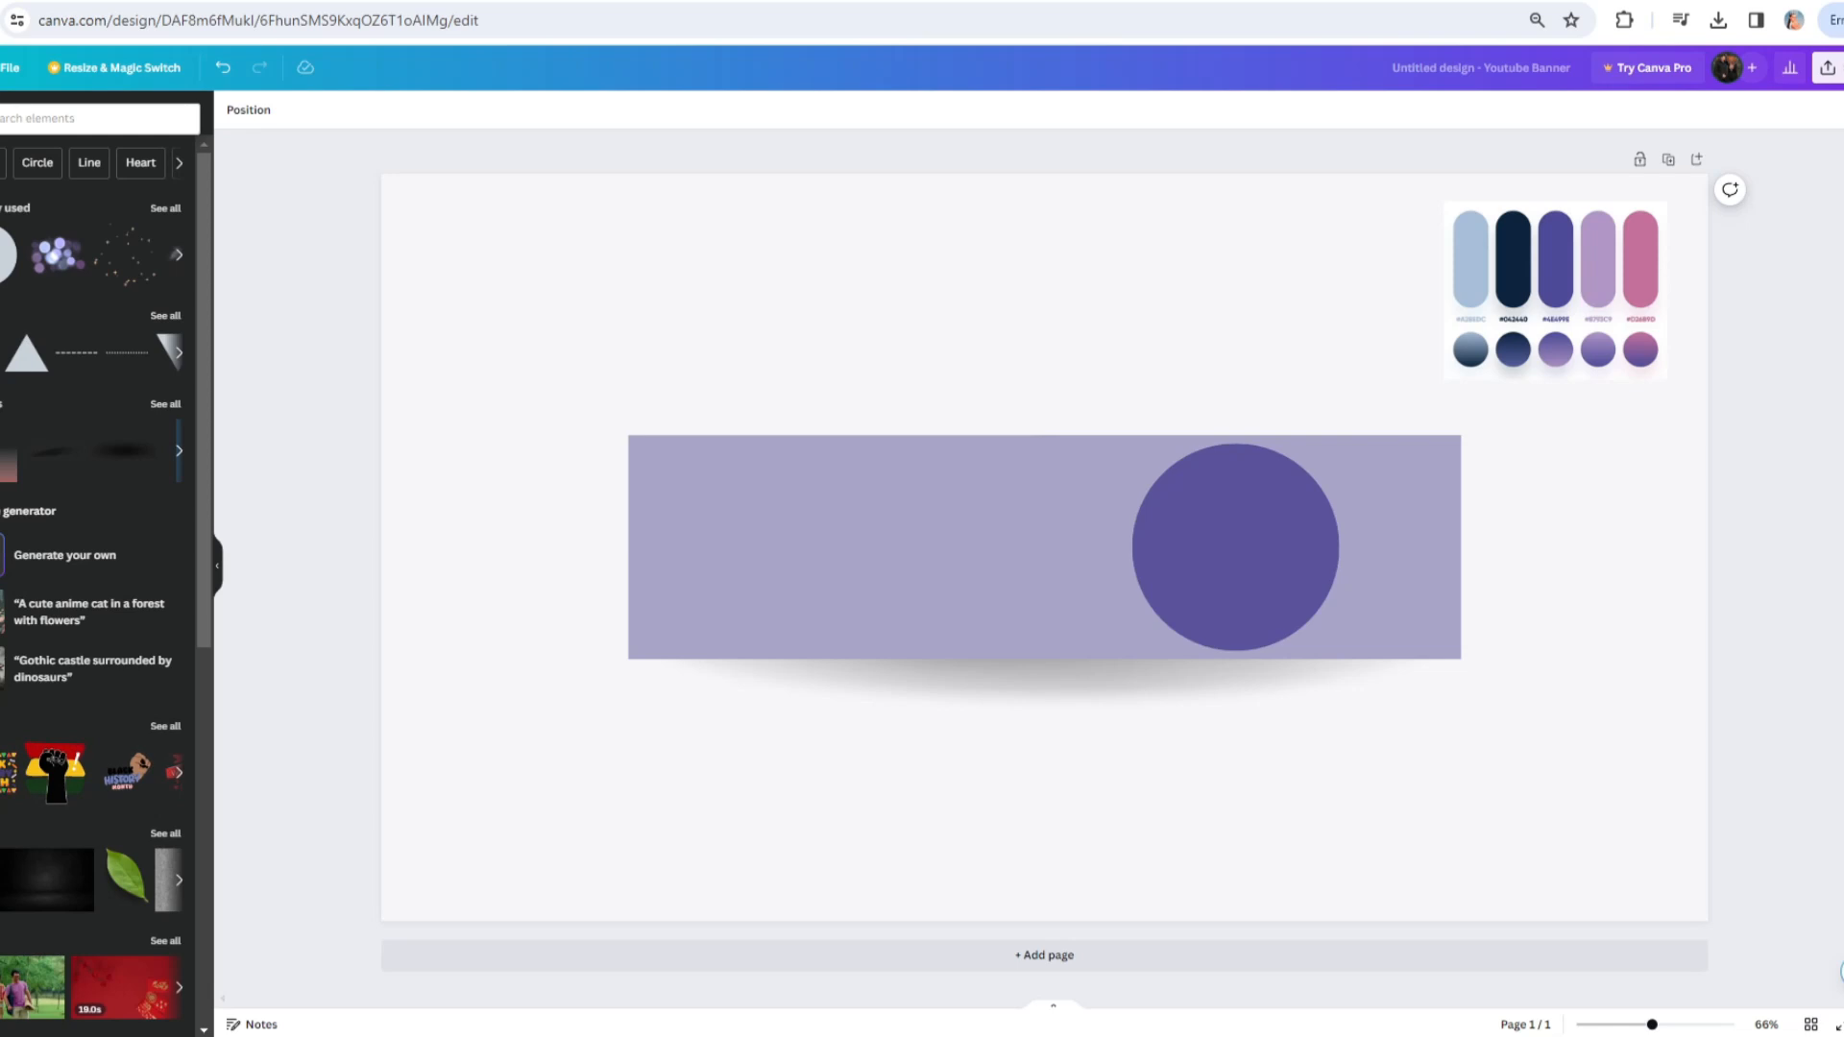
# - From the recent nAFIU4kQVbQ element collection, add the purple heart ring graphic, shrink it, and centre it over the indigo circle
pyautogui.click(0, 235)
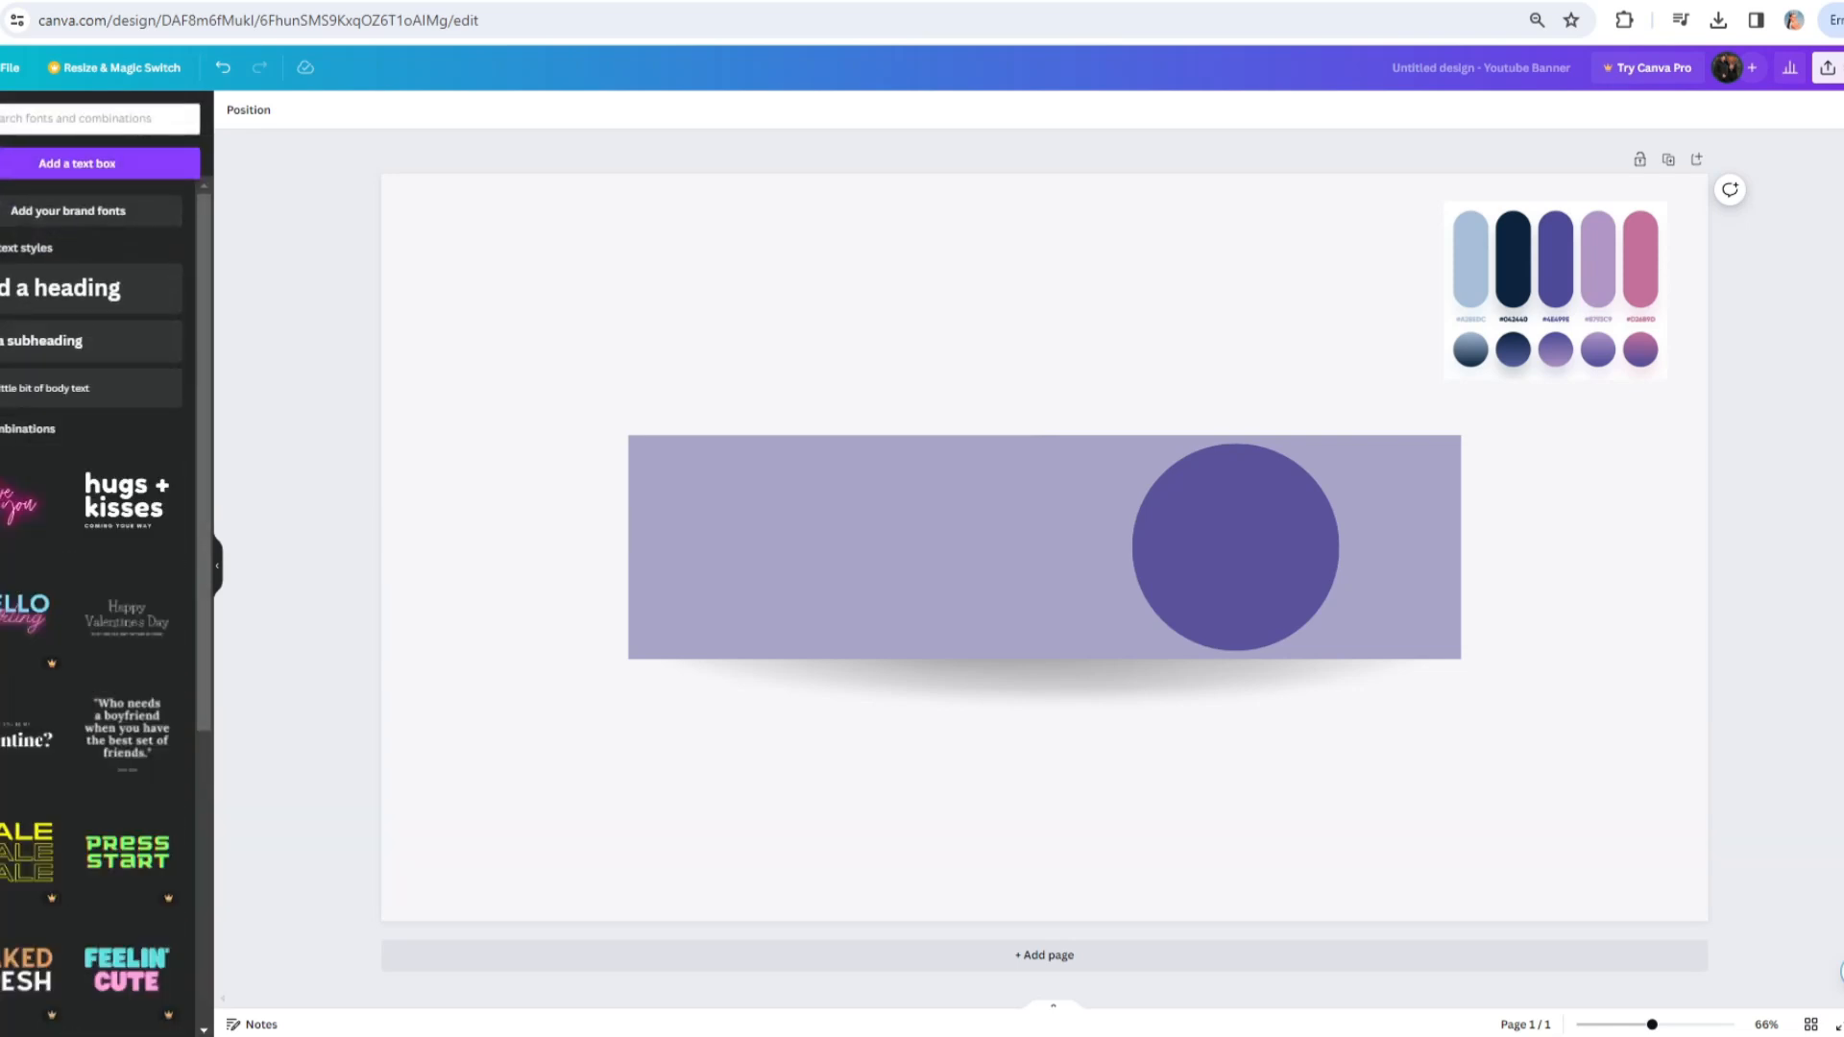
pyautogui.click(0, 117)
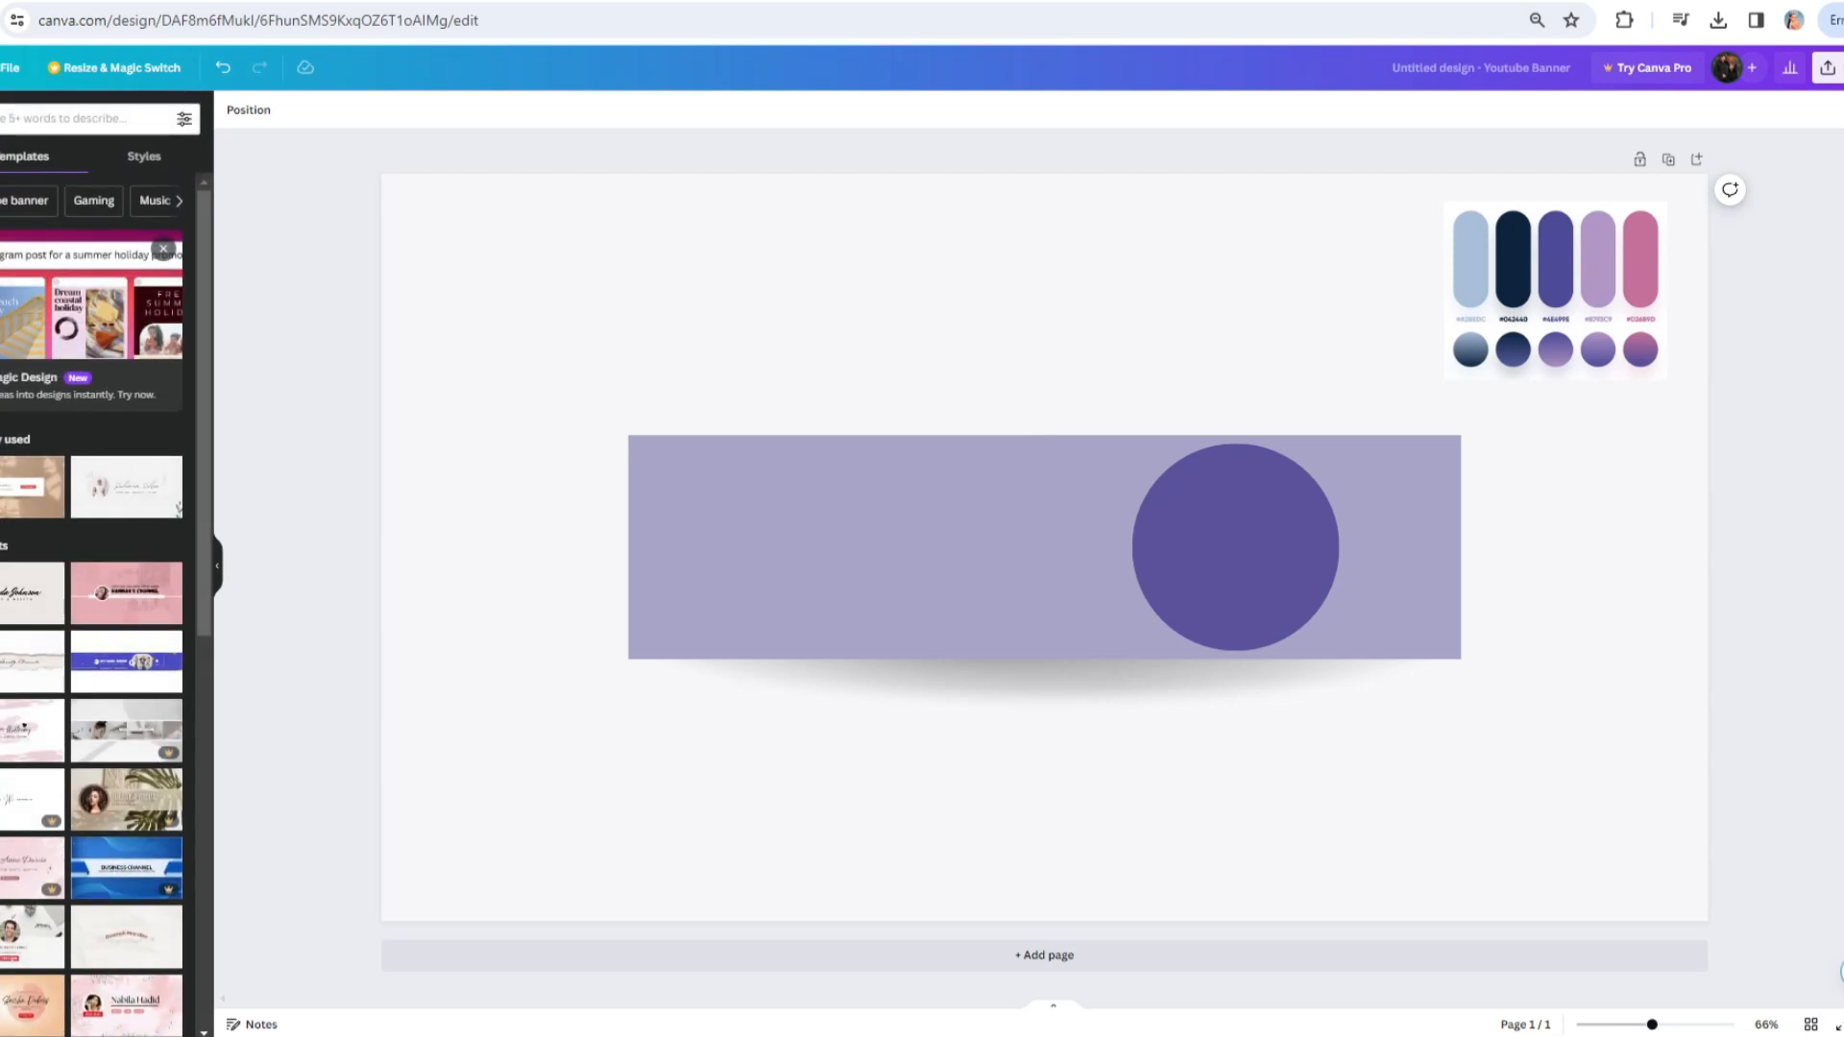
pyautogui.click(0, 176)
pyautogui.click(21, 113)
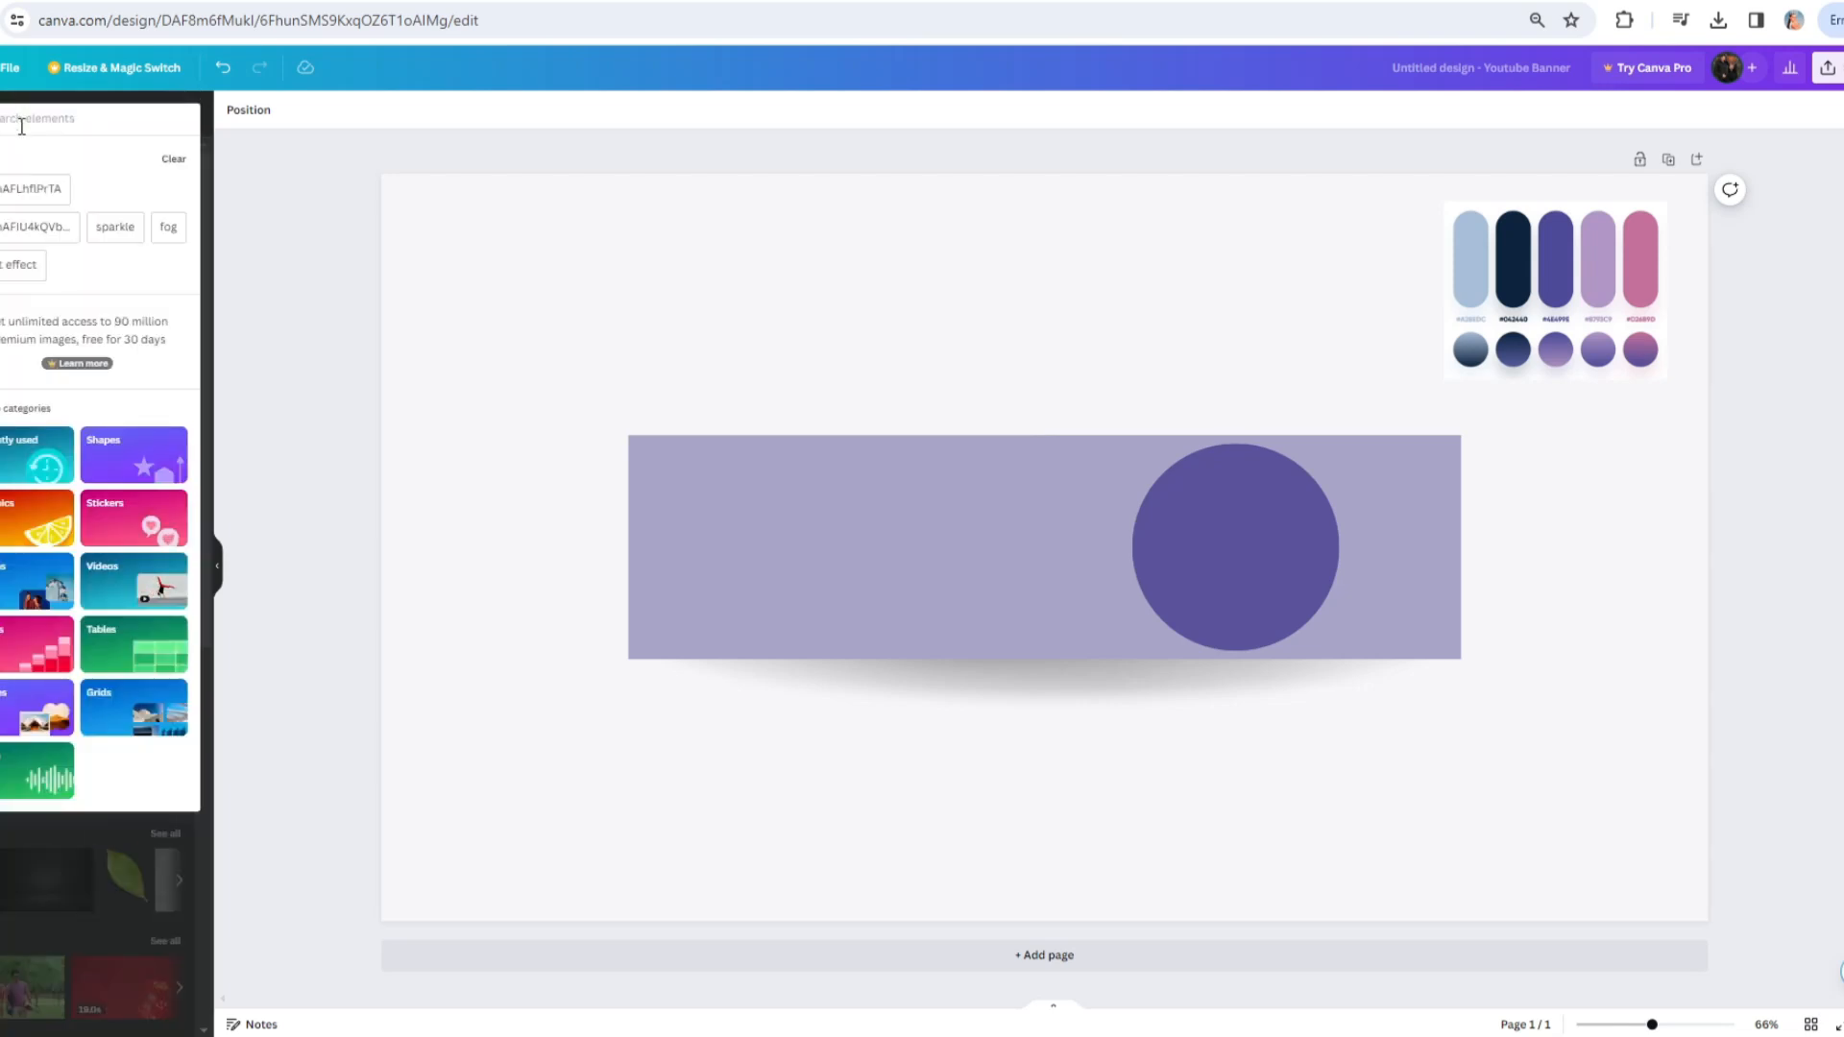
pyautogui.click(43, 226)
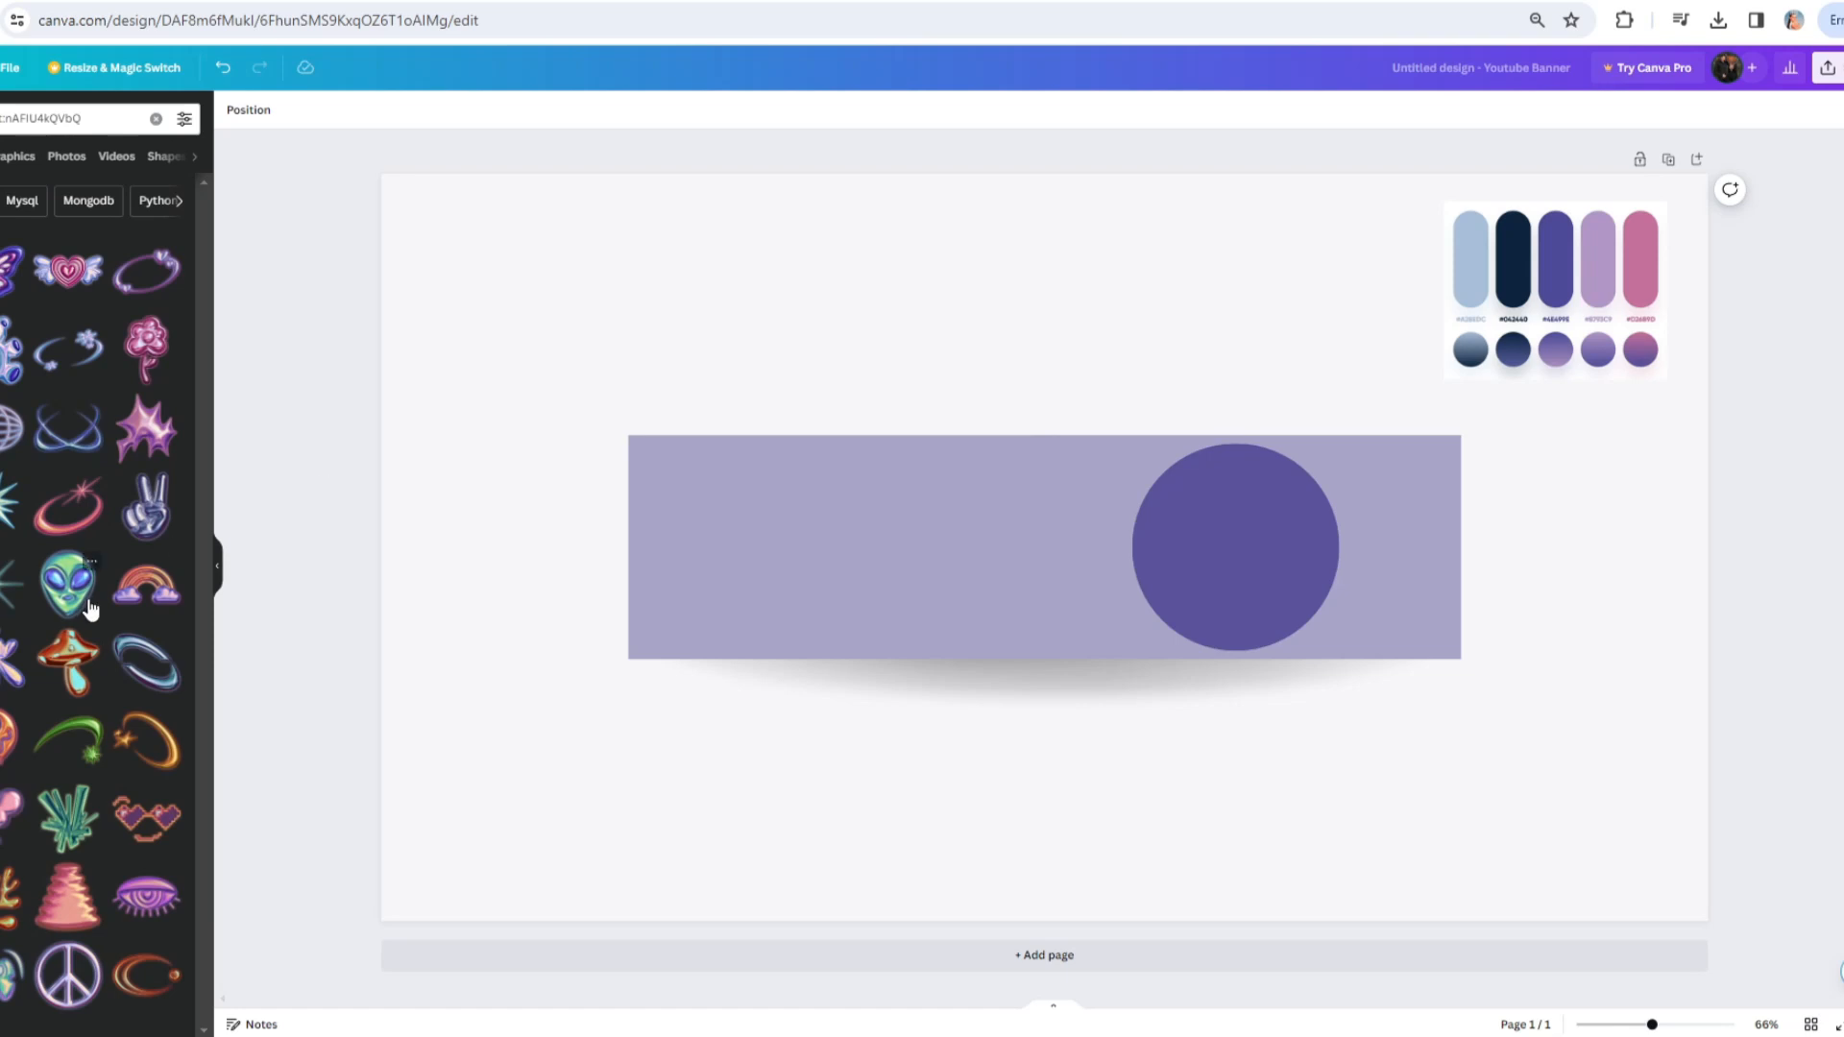
pyautogui.click(163, 283)
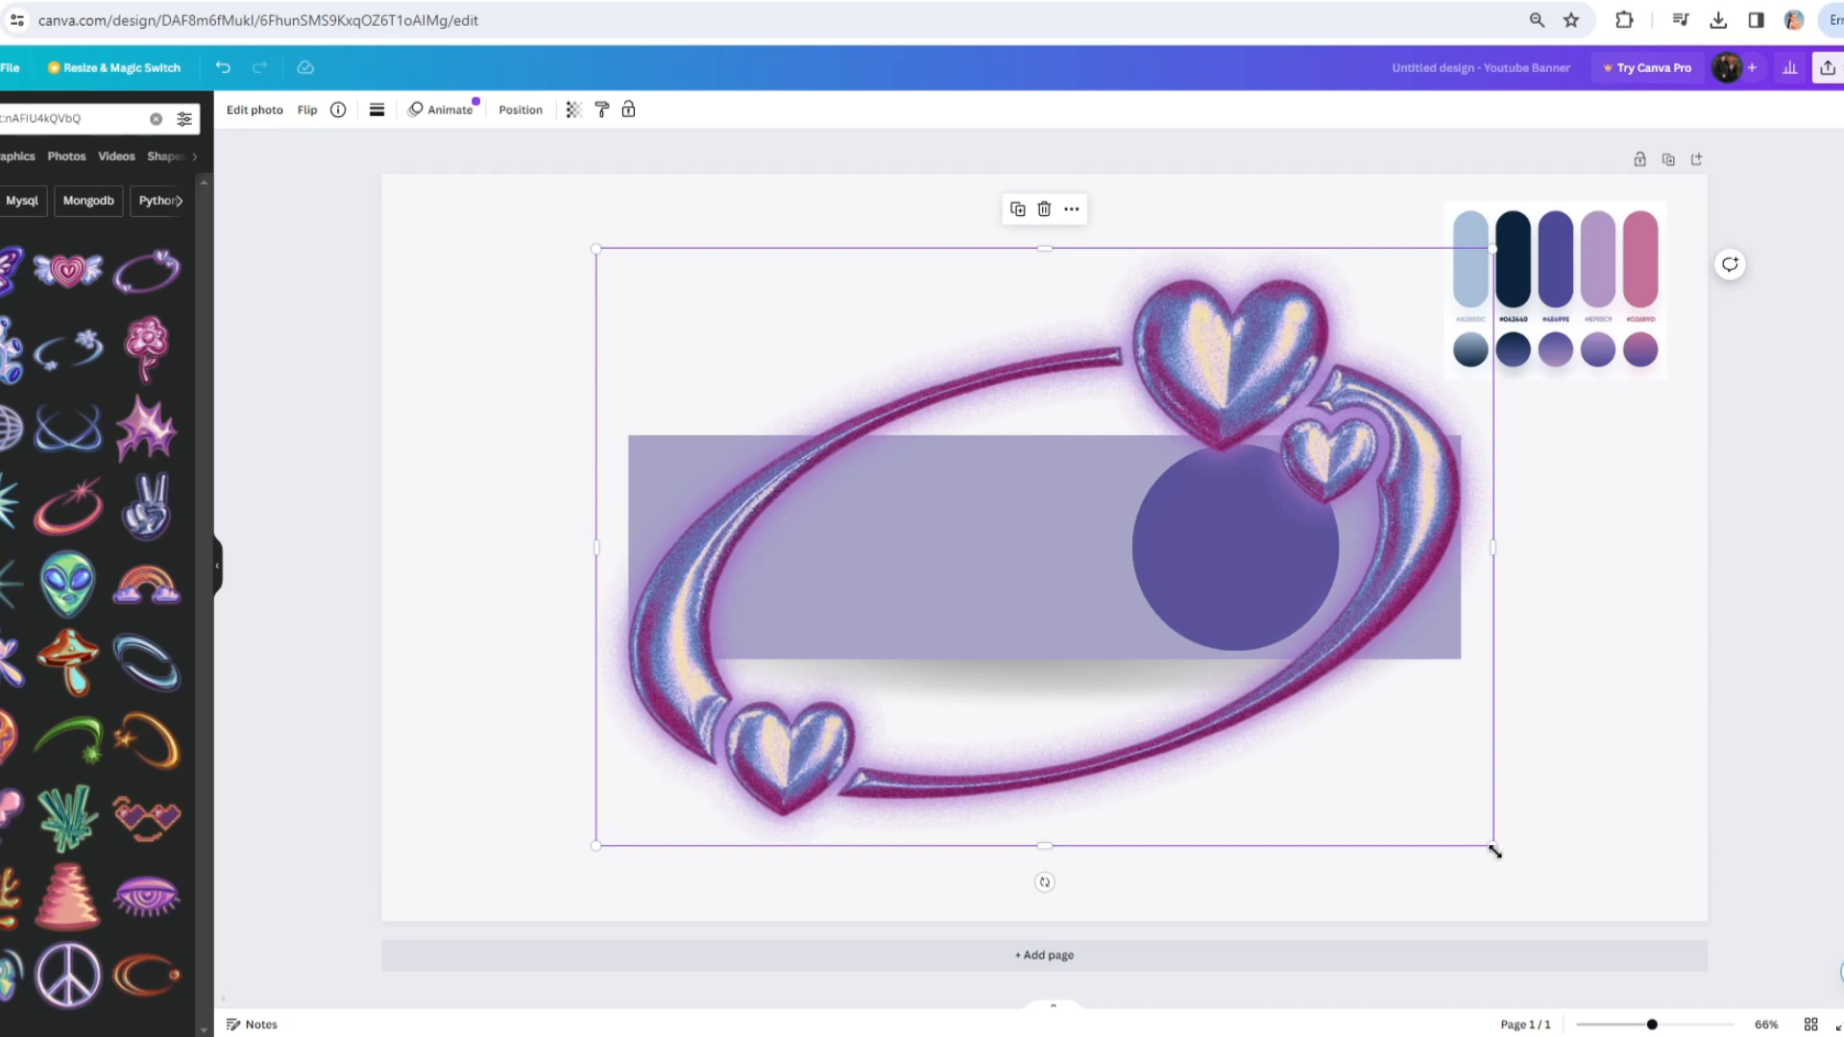
pyautogui.moveTo(1494, 849); pyautogui.dragTo(751, 520)
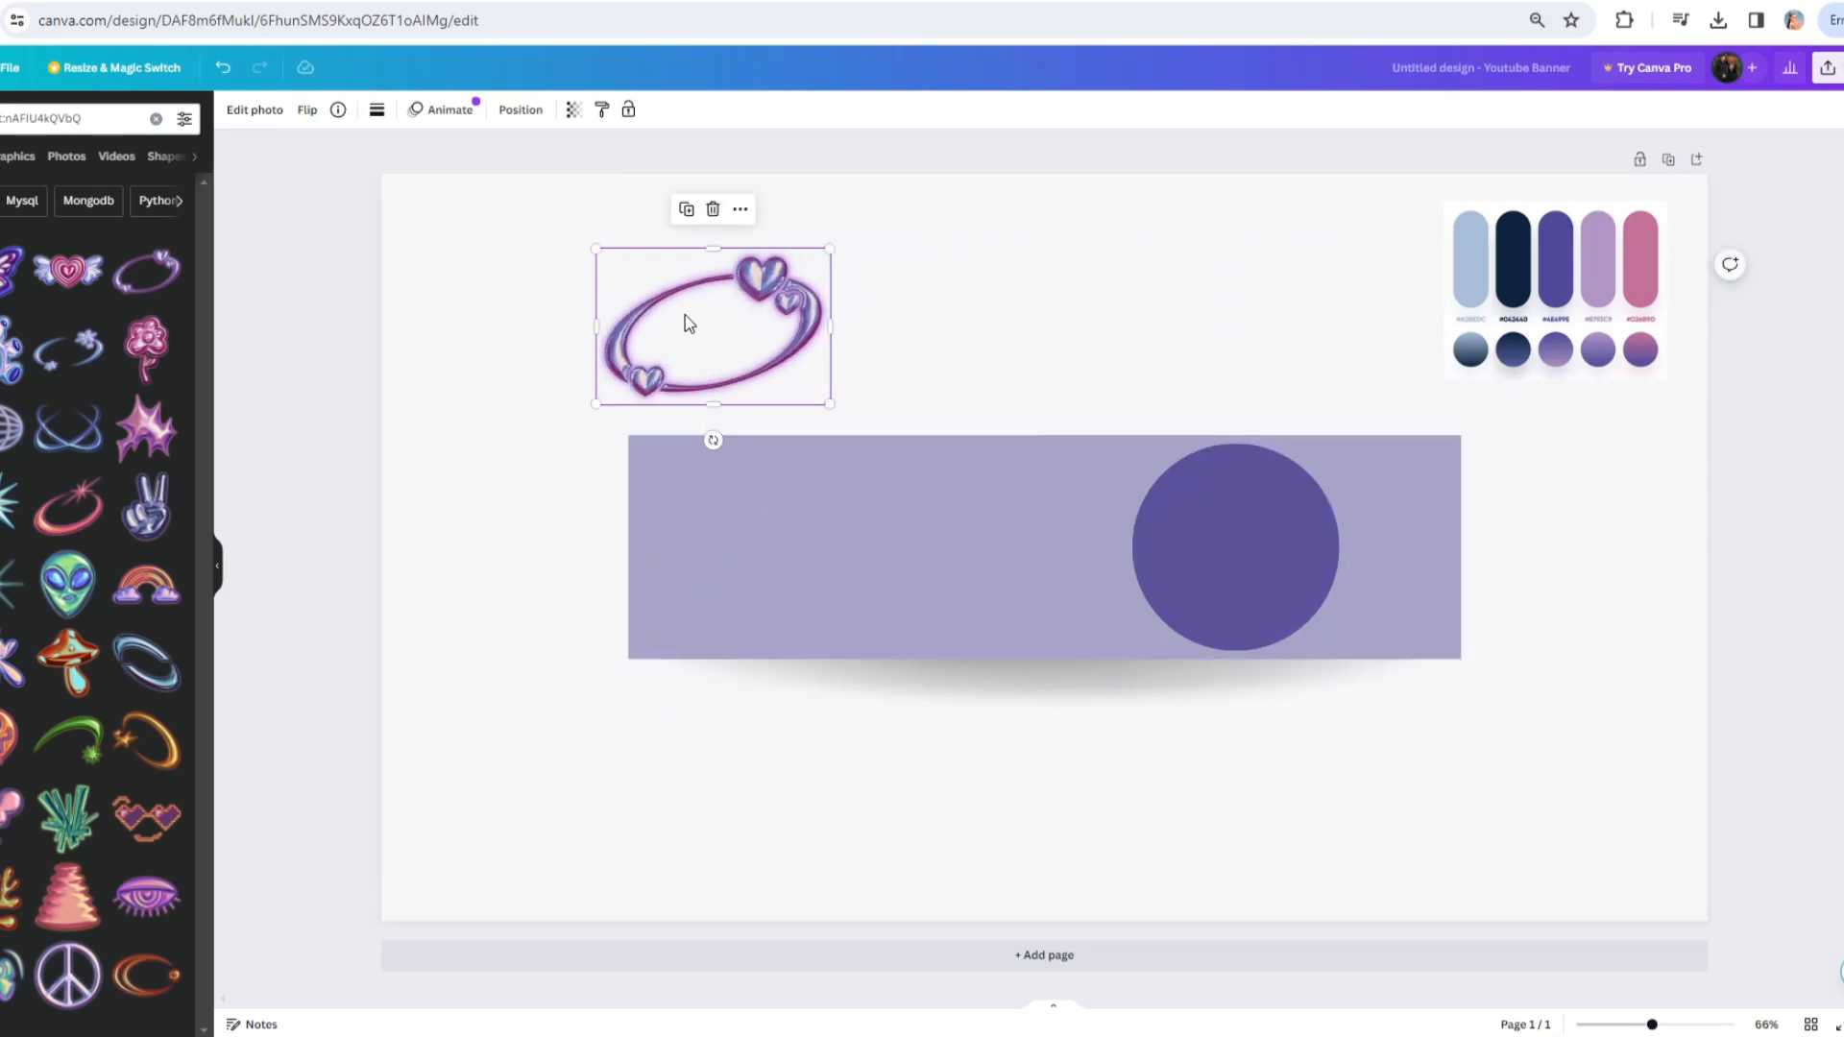
pyautogui.moveTo(688, 322); pyautogui.dragTo(1186, 537)
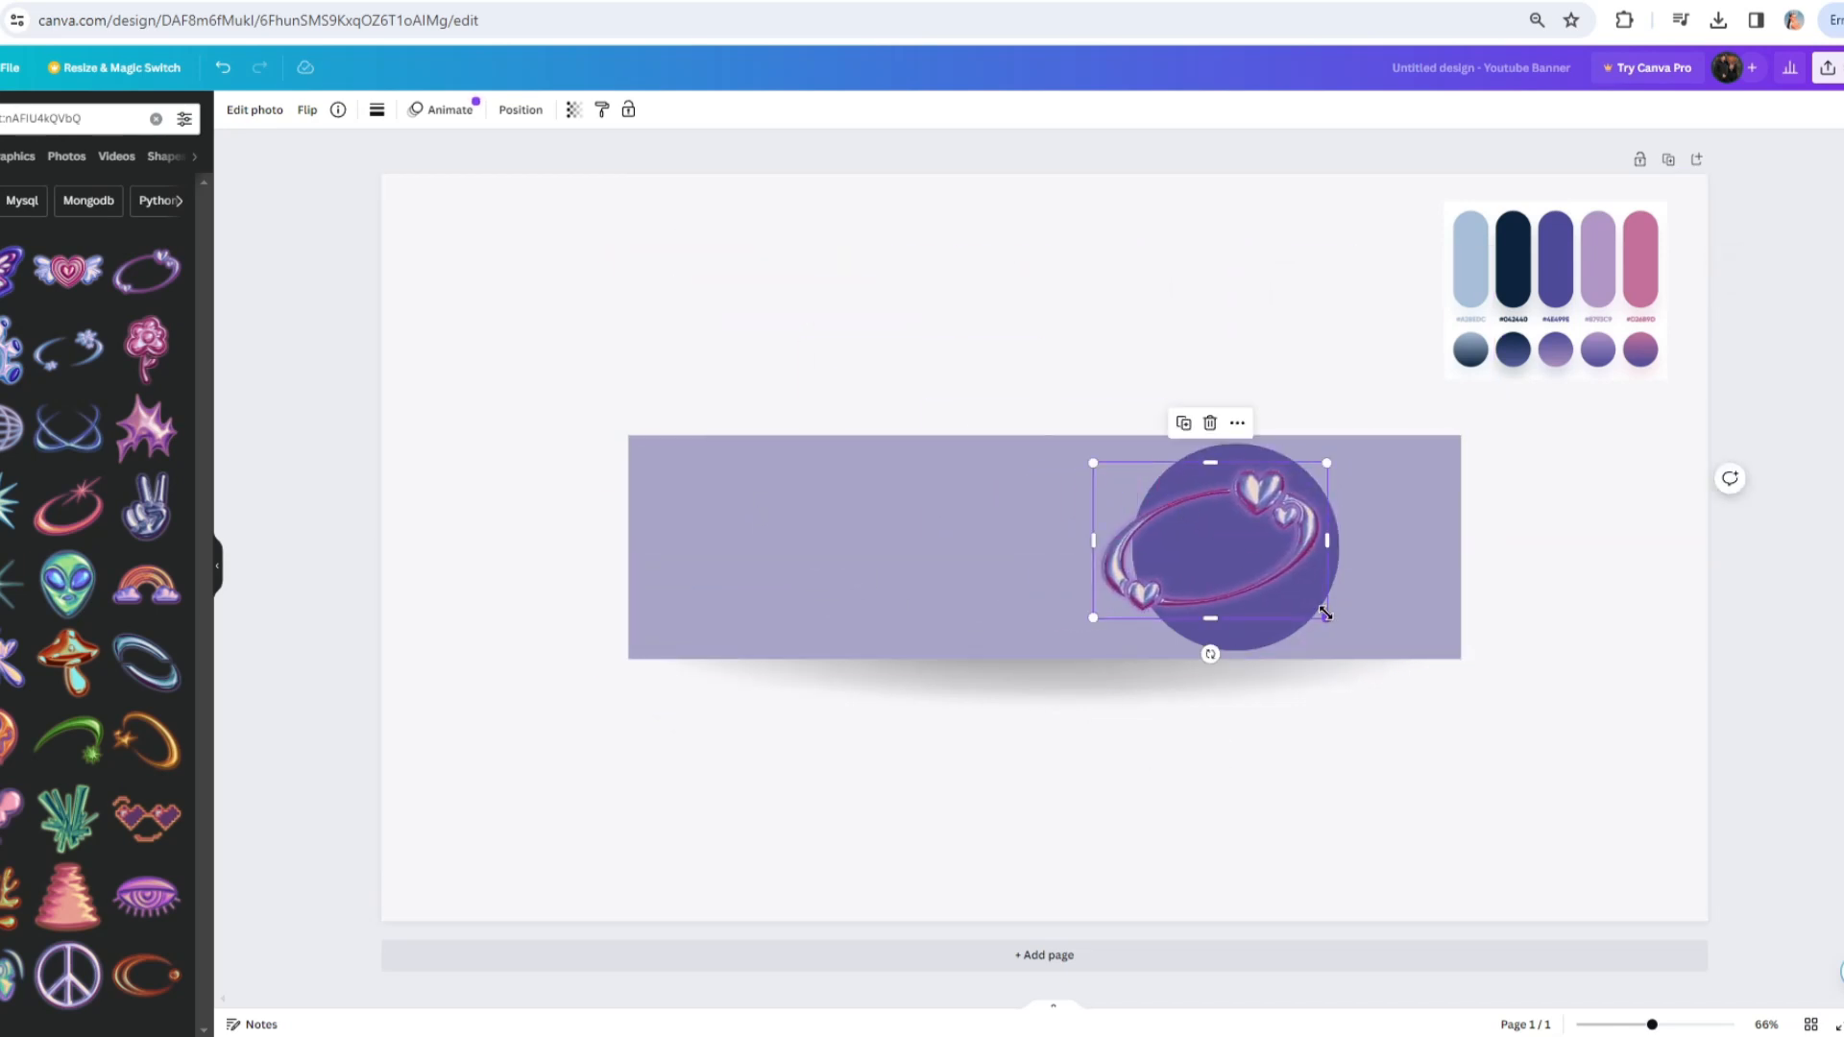
pyautogui.moveTo(1326, 613); pyautogui.dragTo(1383, 638)
pyautogui.click(310, 348)
# - Replace the element search with the nAFLhfIPrTA collection of celestial graphics
pyautogui.click(156, 118)
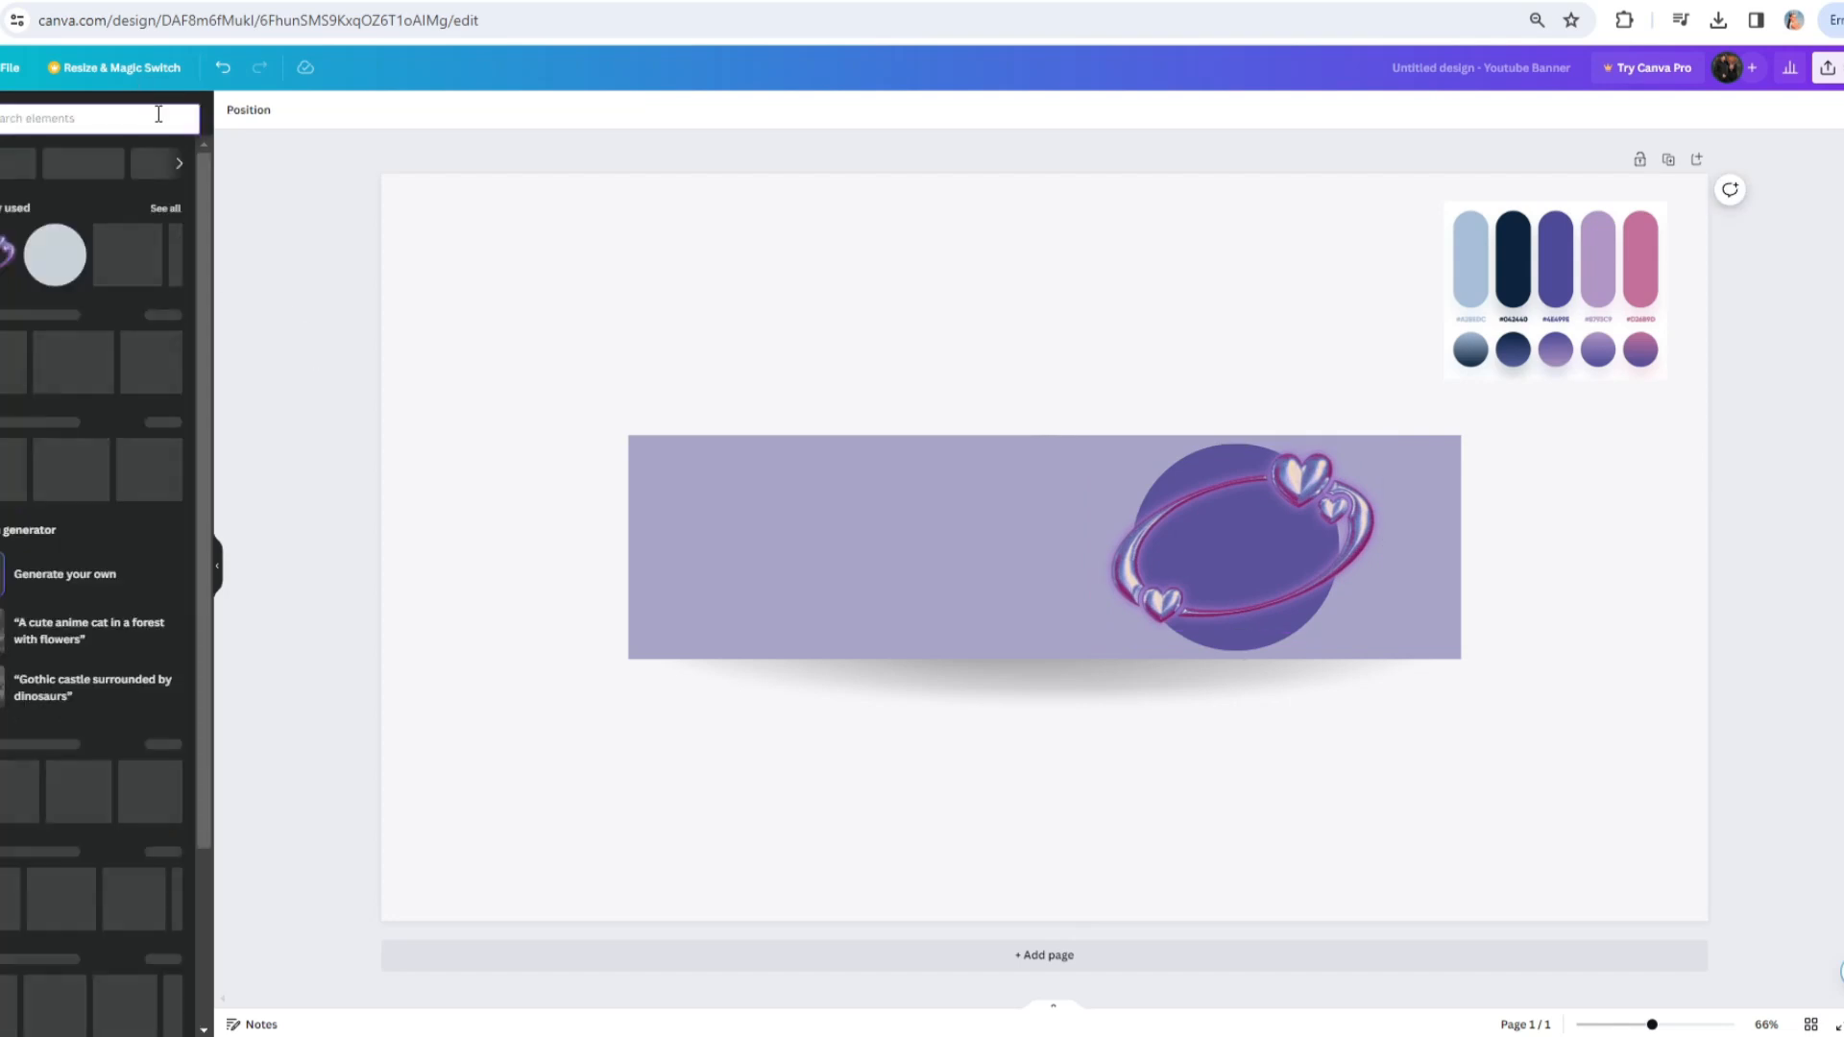
pyautogui.write('cnAFLhfIPrTA')
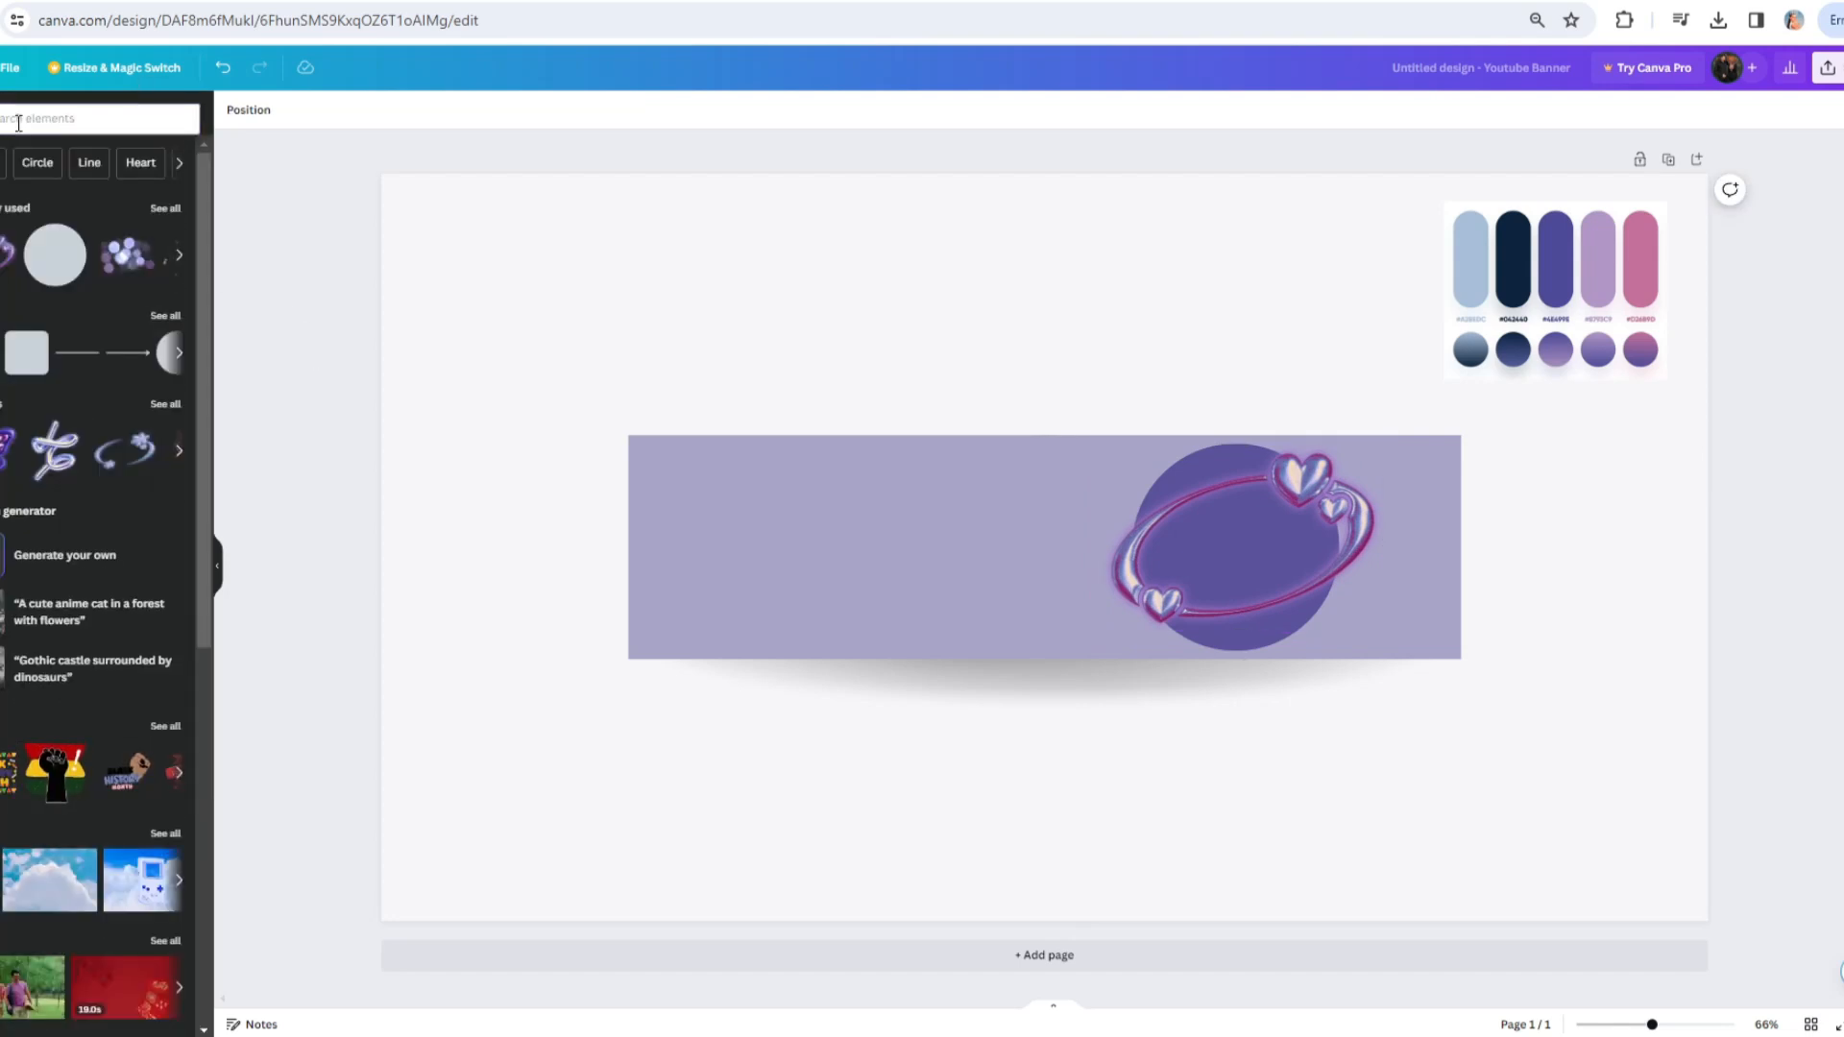
pyautogui.press('Return')
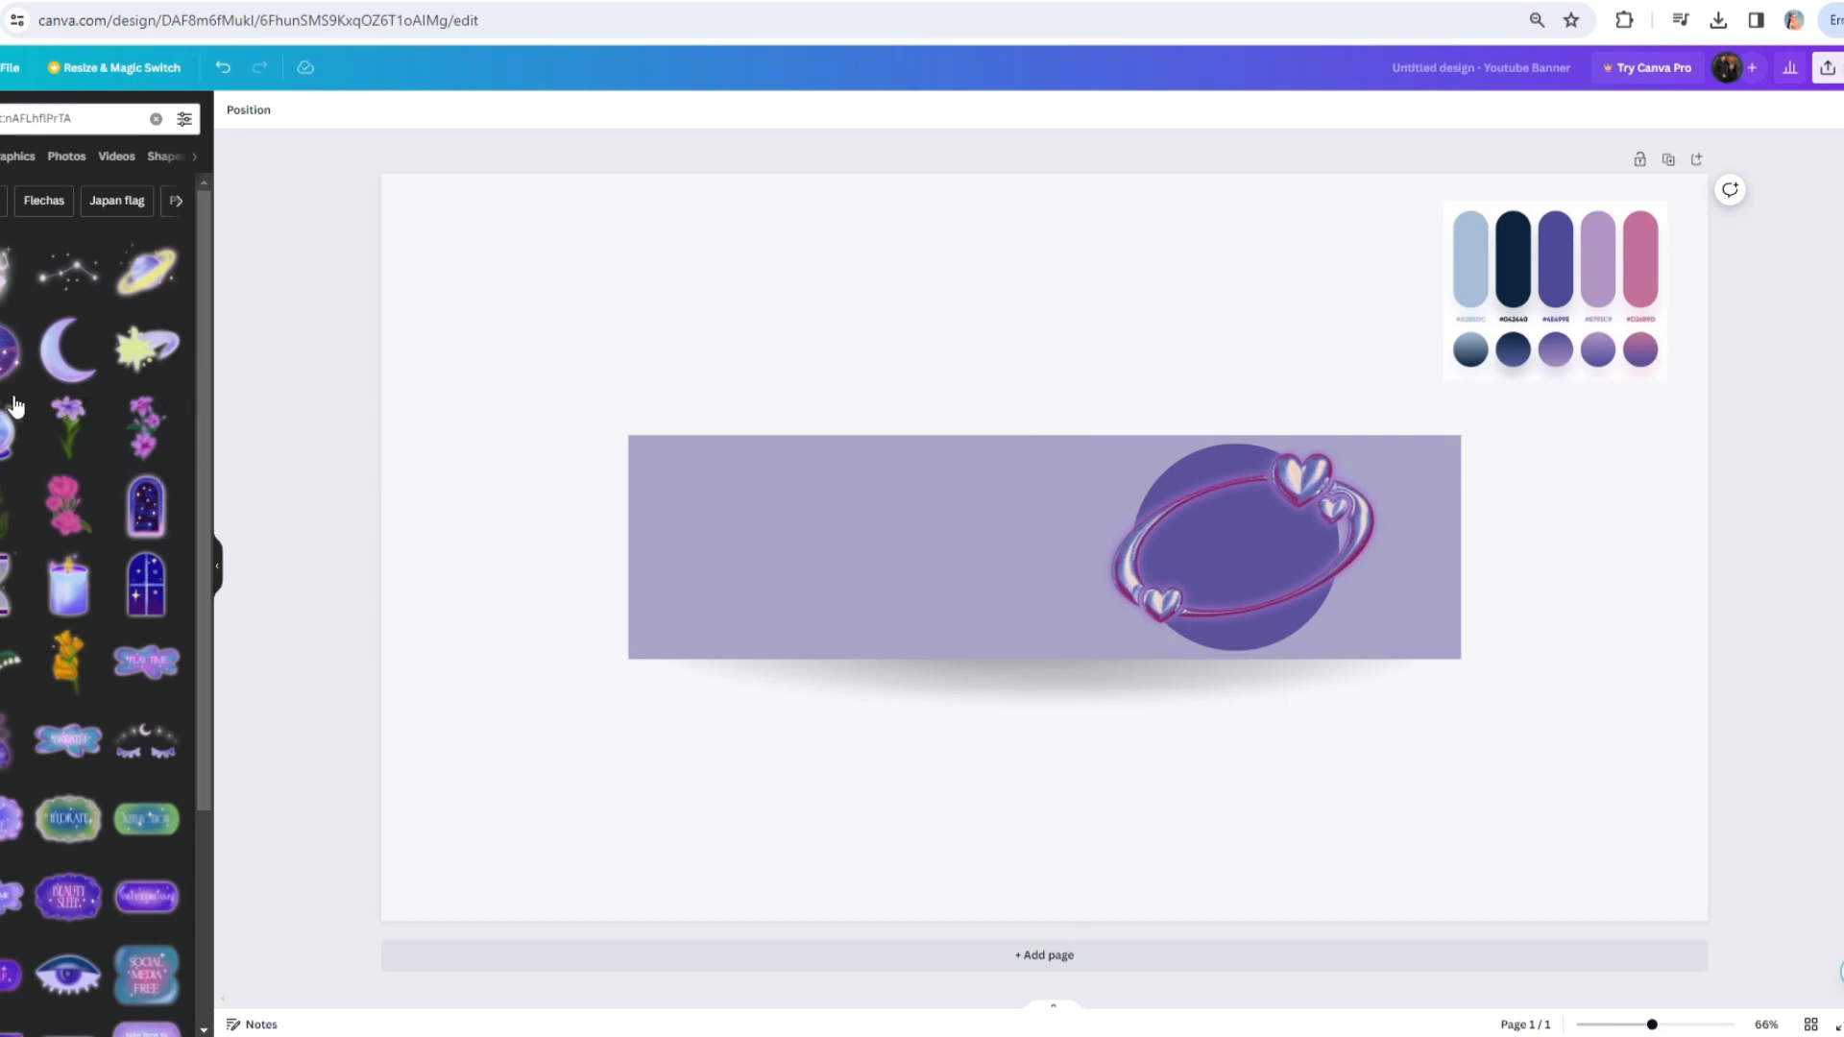
# - Delete the heart ring graphic and the indigo circle from the banner
pyautogui.click(1296, 595)
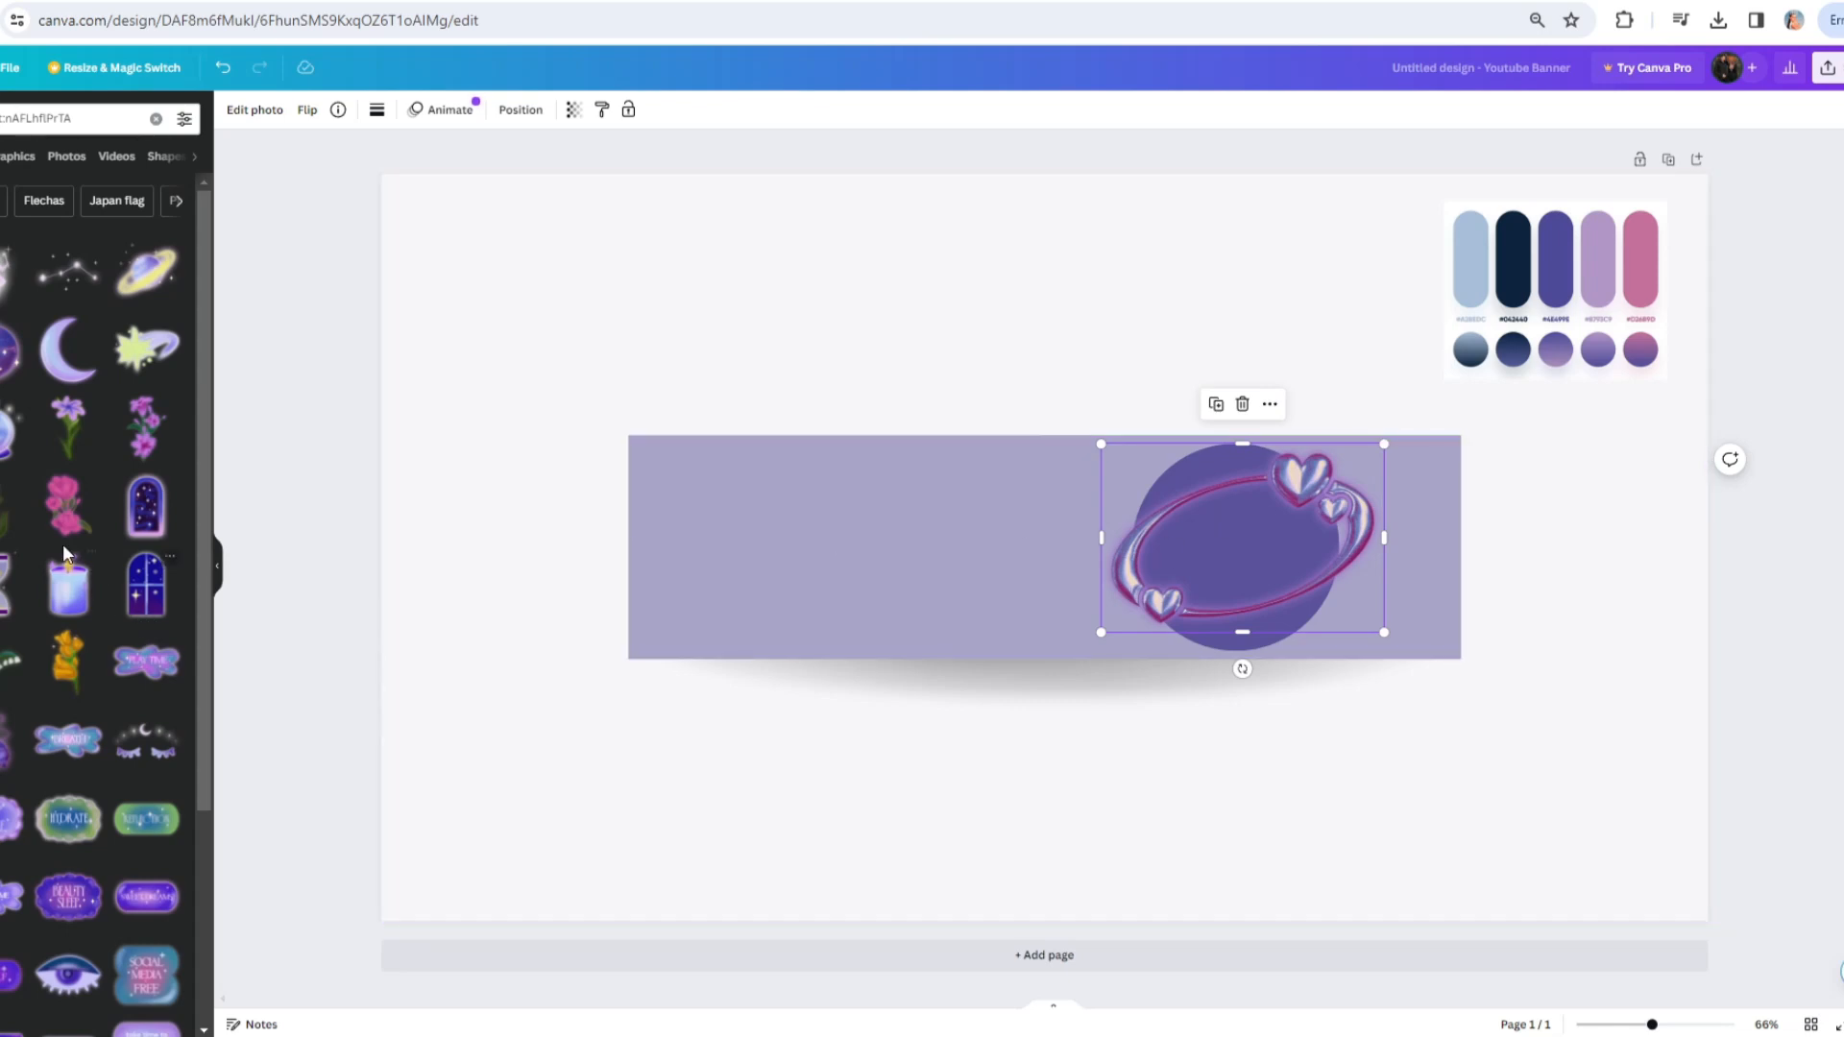
pyautogui.press('Delete')
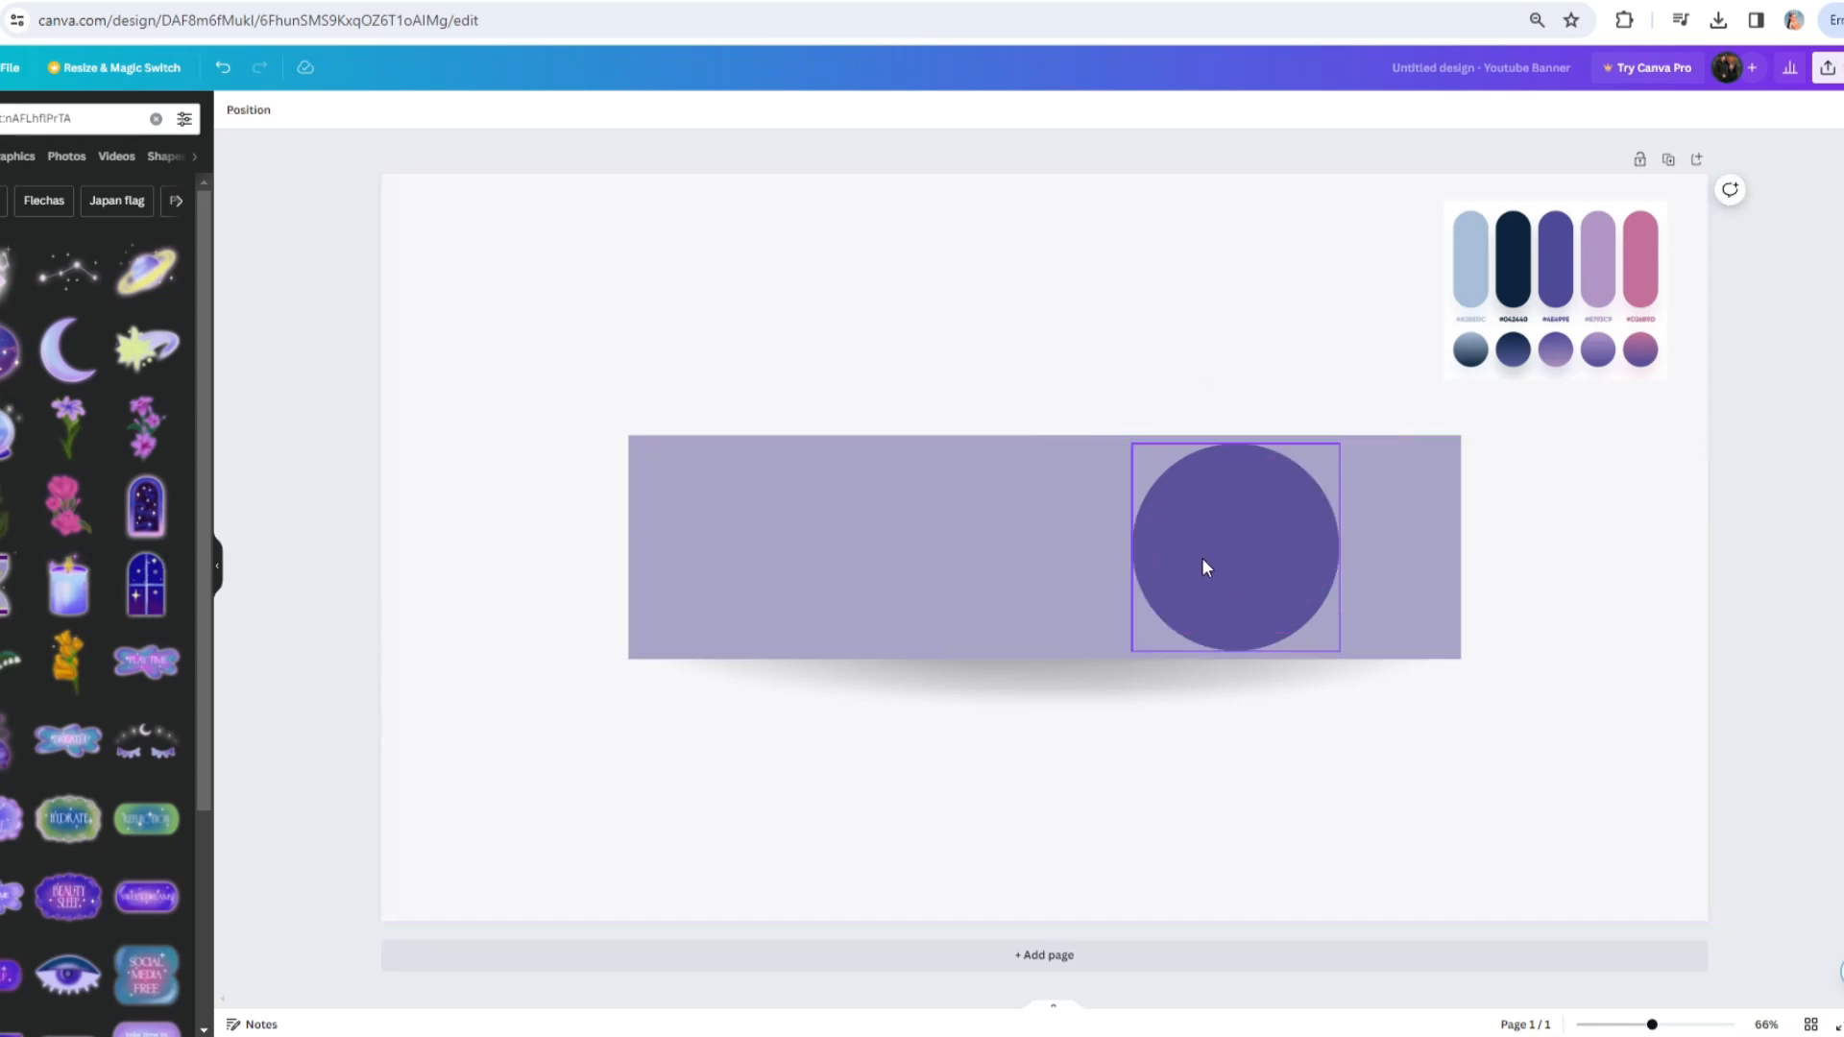
pyautogui.click(1264, 563)
pyautogui.press('Delete')
# - Add the purple-blue planet with sparkles from the collection, shrink it, and place it on the right part of the banner rectangle
pyautogui.hotkey('ctrl', 'z')
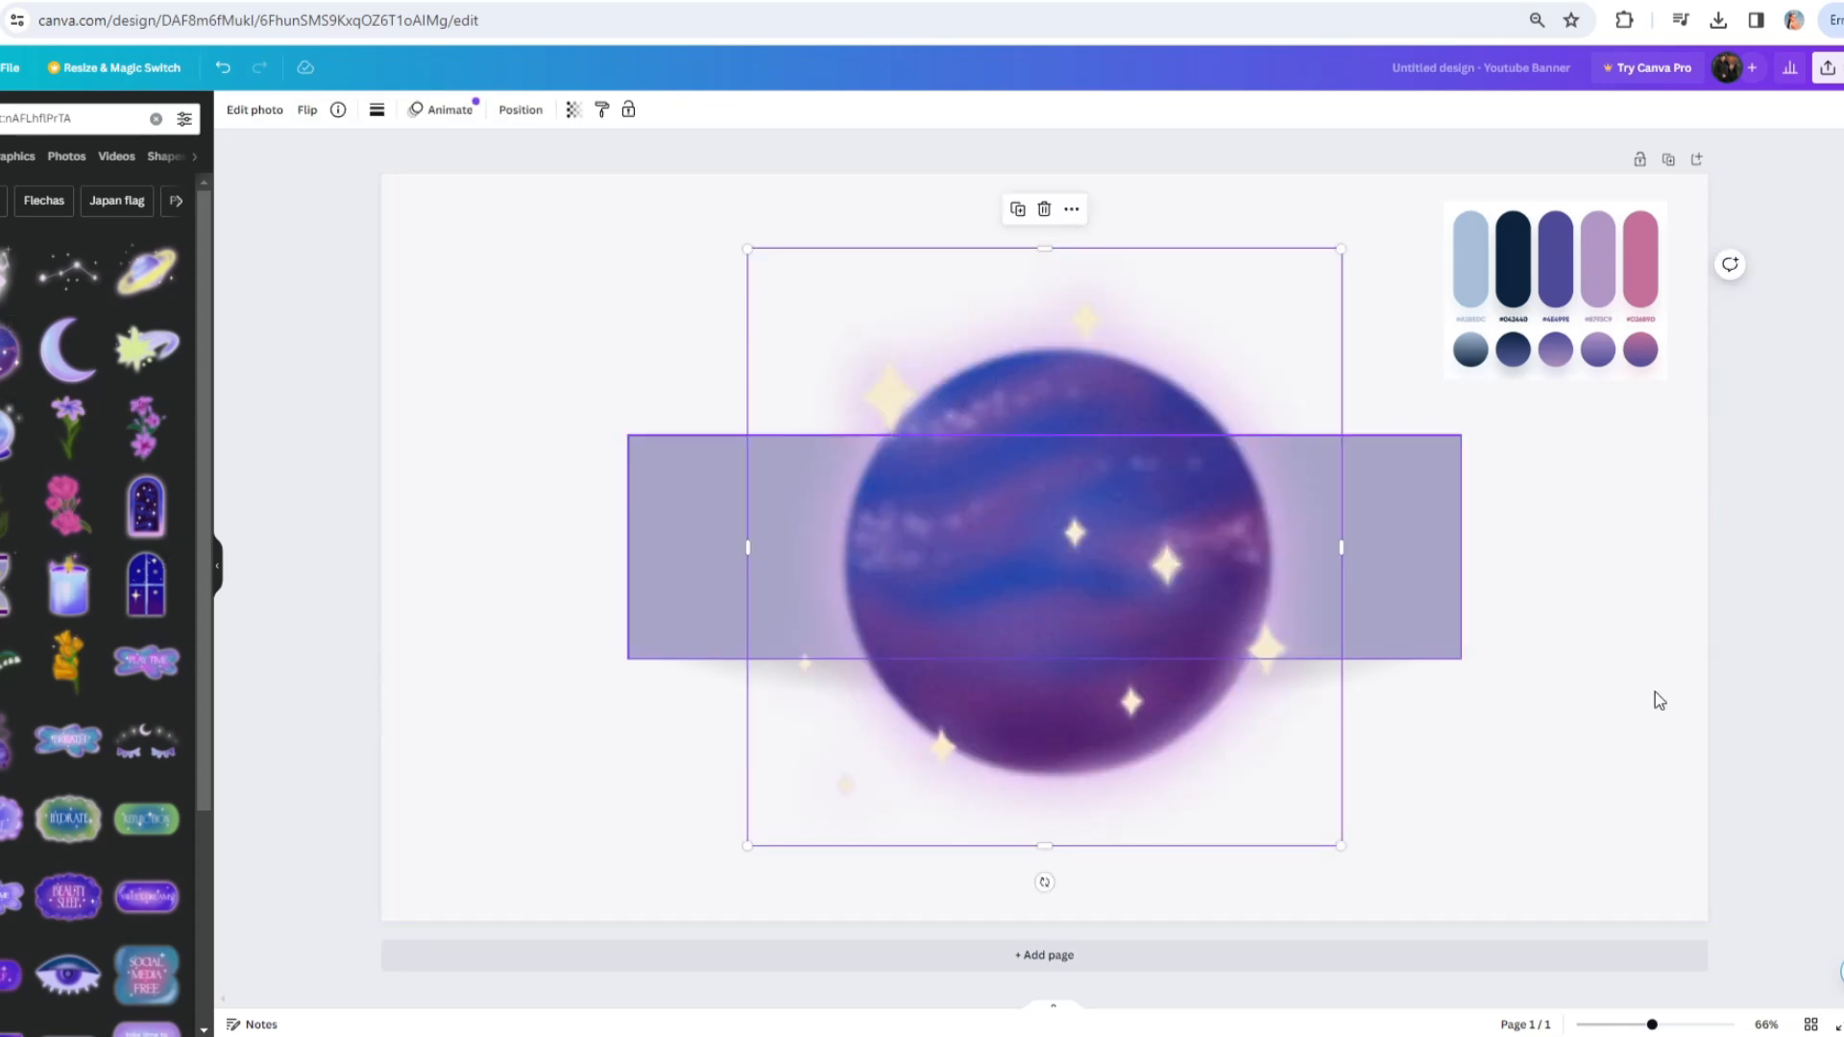
pyautogui.moveTo(1342, 857); pyautogui.dragTo(926, 601)
pyautogui.moveTo(901, 401); pyautogui.dragTo(1267, 567)
pyautogui.moveTo(1382, 685); pyautogui.dragTo(1362, 665)
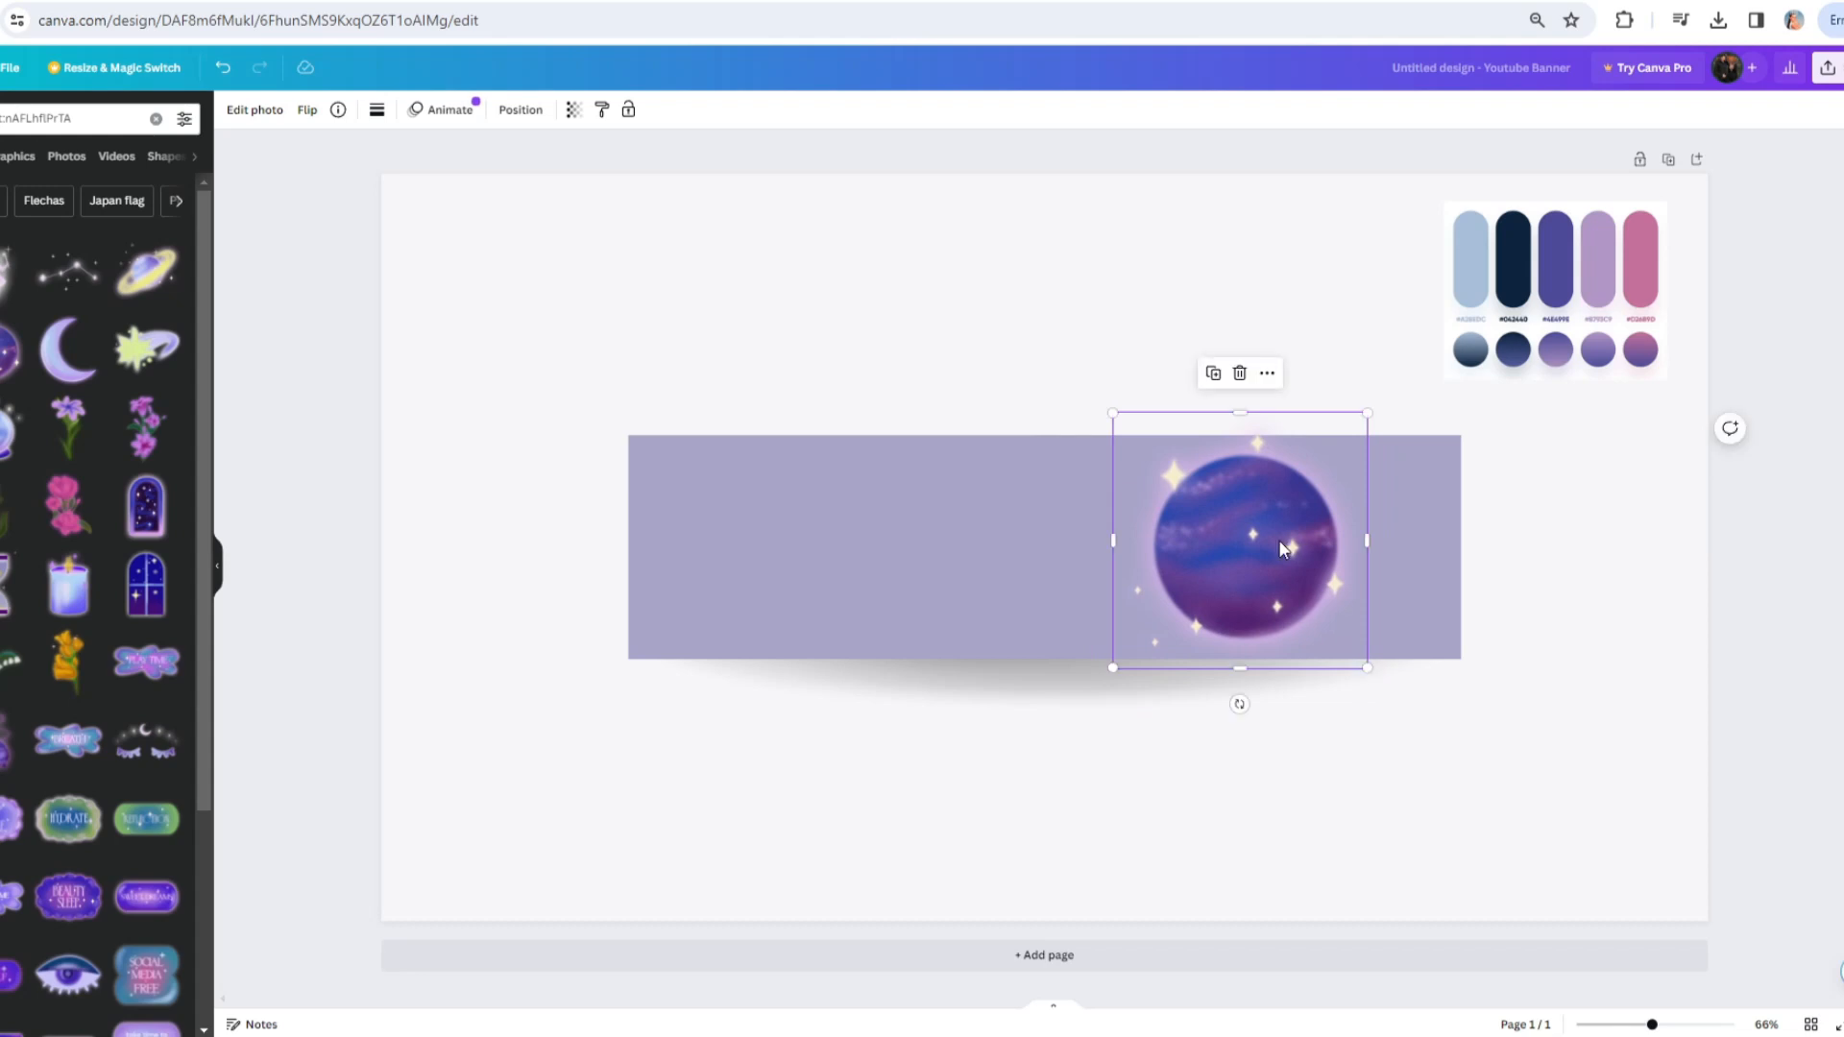
pyautogui.moveTo(1277, 547); pyautogui.dragTo(1289, 548)
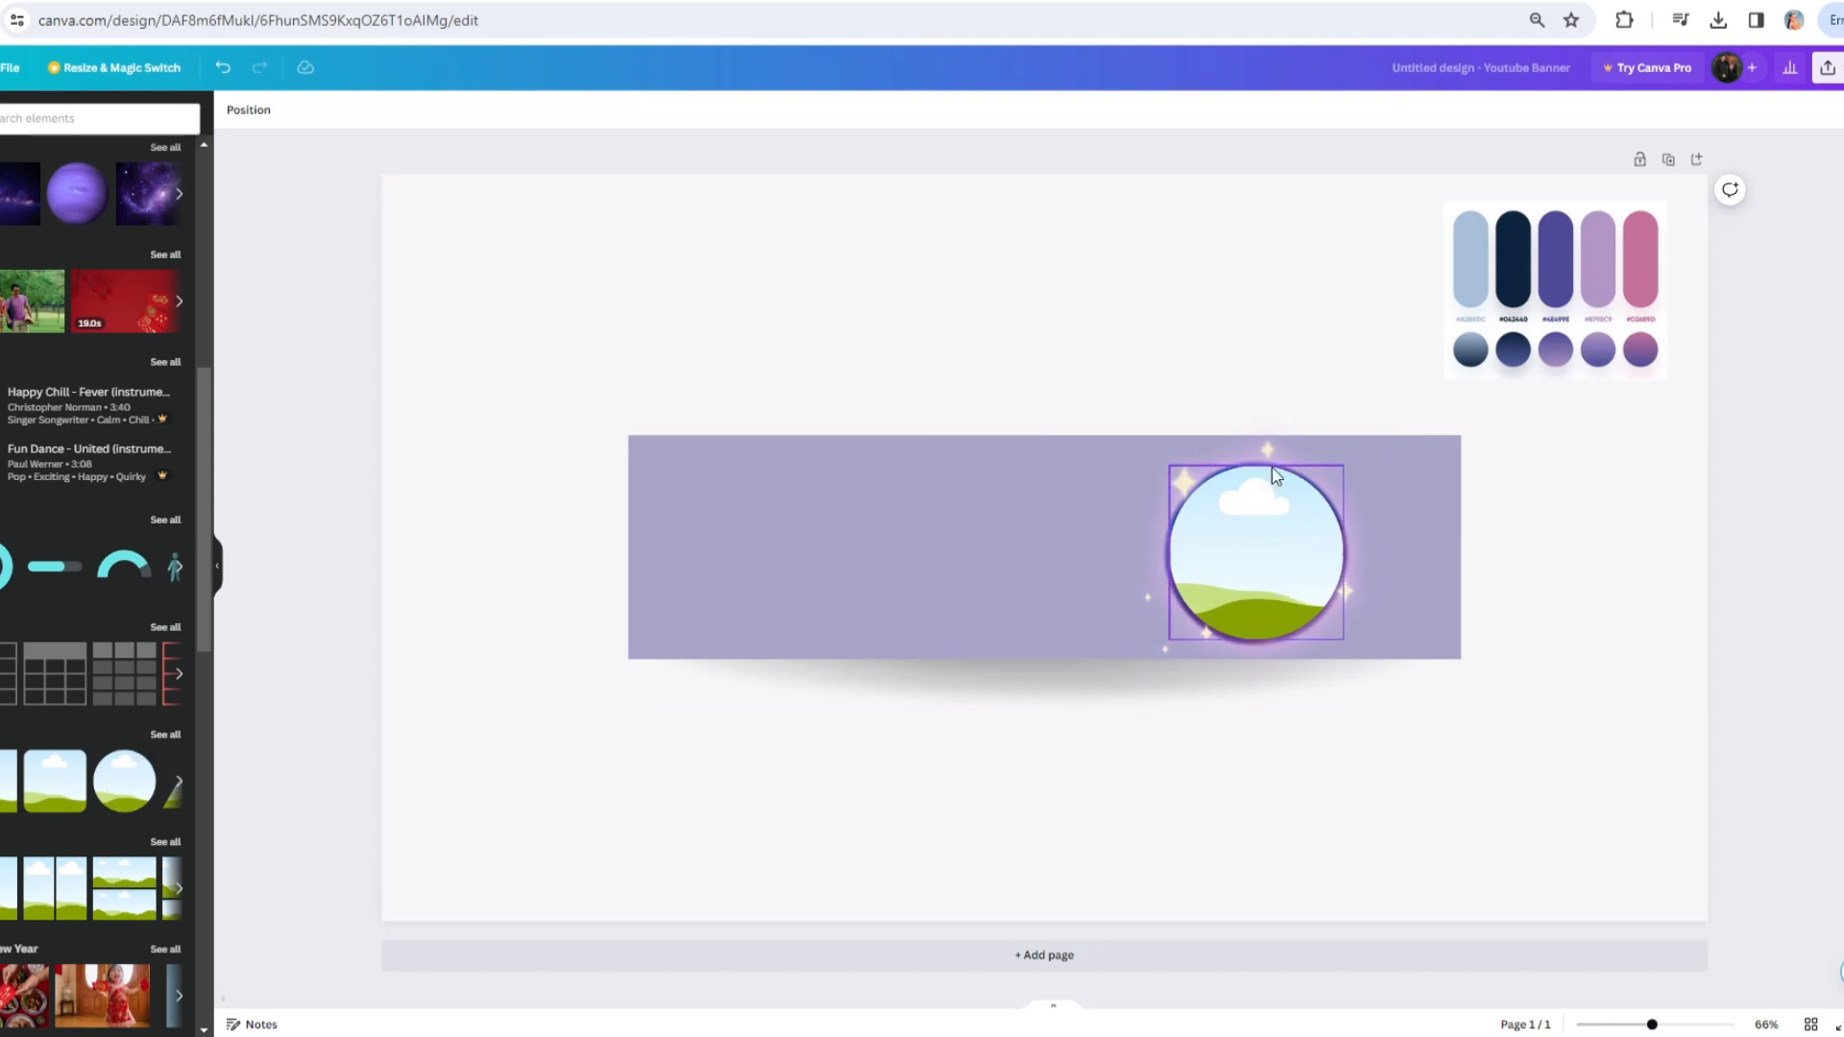
# - Fit a circular frame over the planet and fill it with the uploaded background-free Sim cutout
pyautogui.click(2, 351)
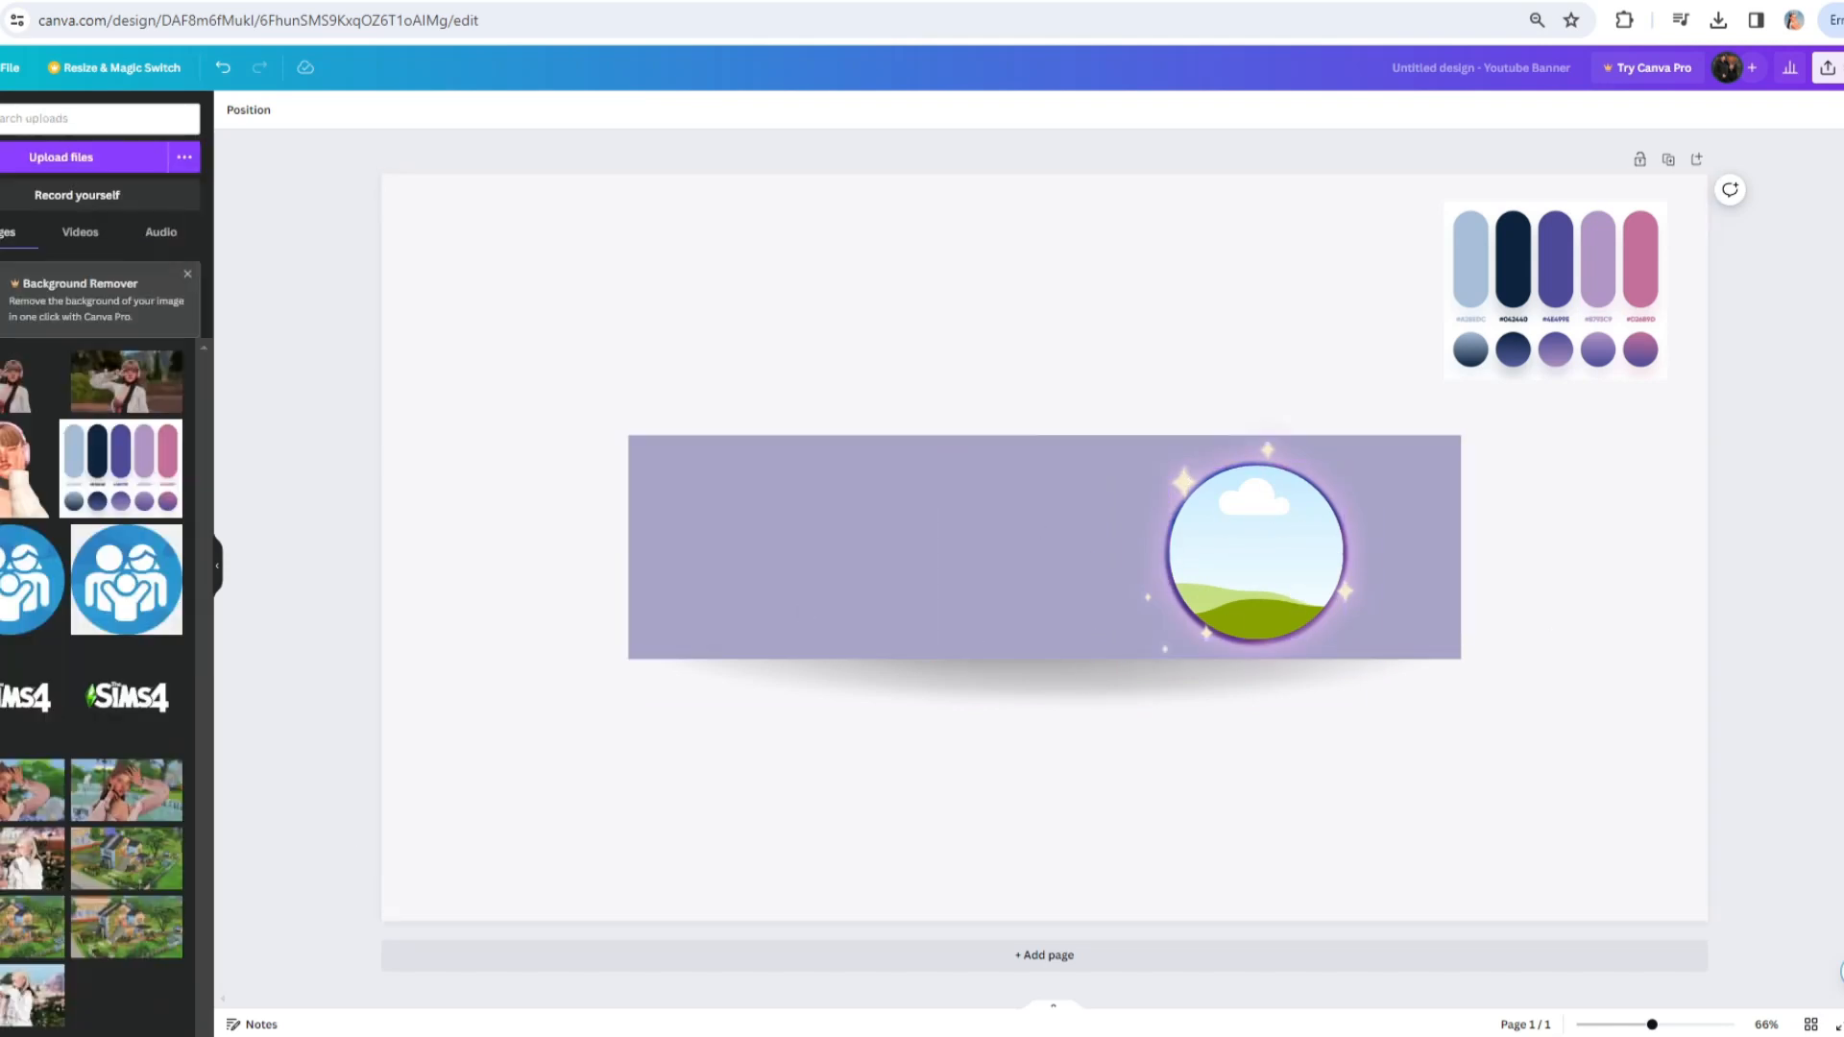
pyautogui.moveTo(26, 398); pyautogui.dragTo(1252, 527)
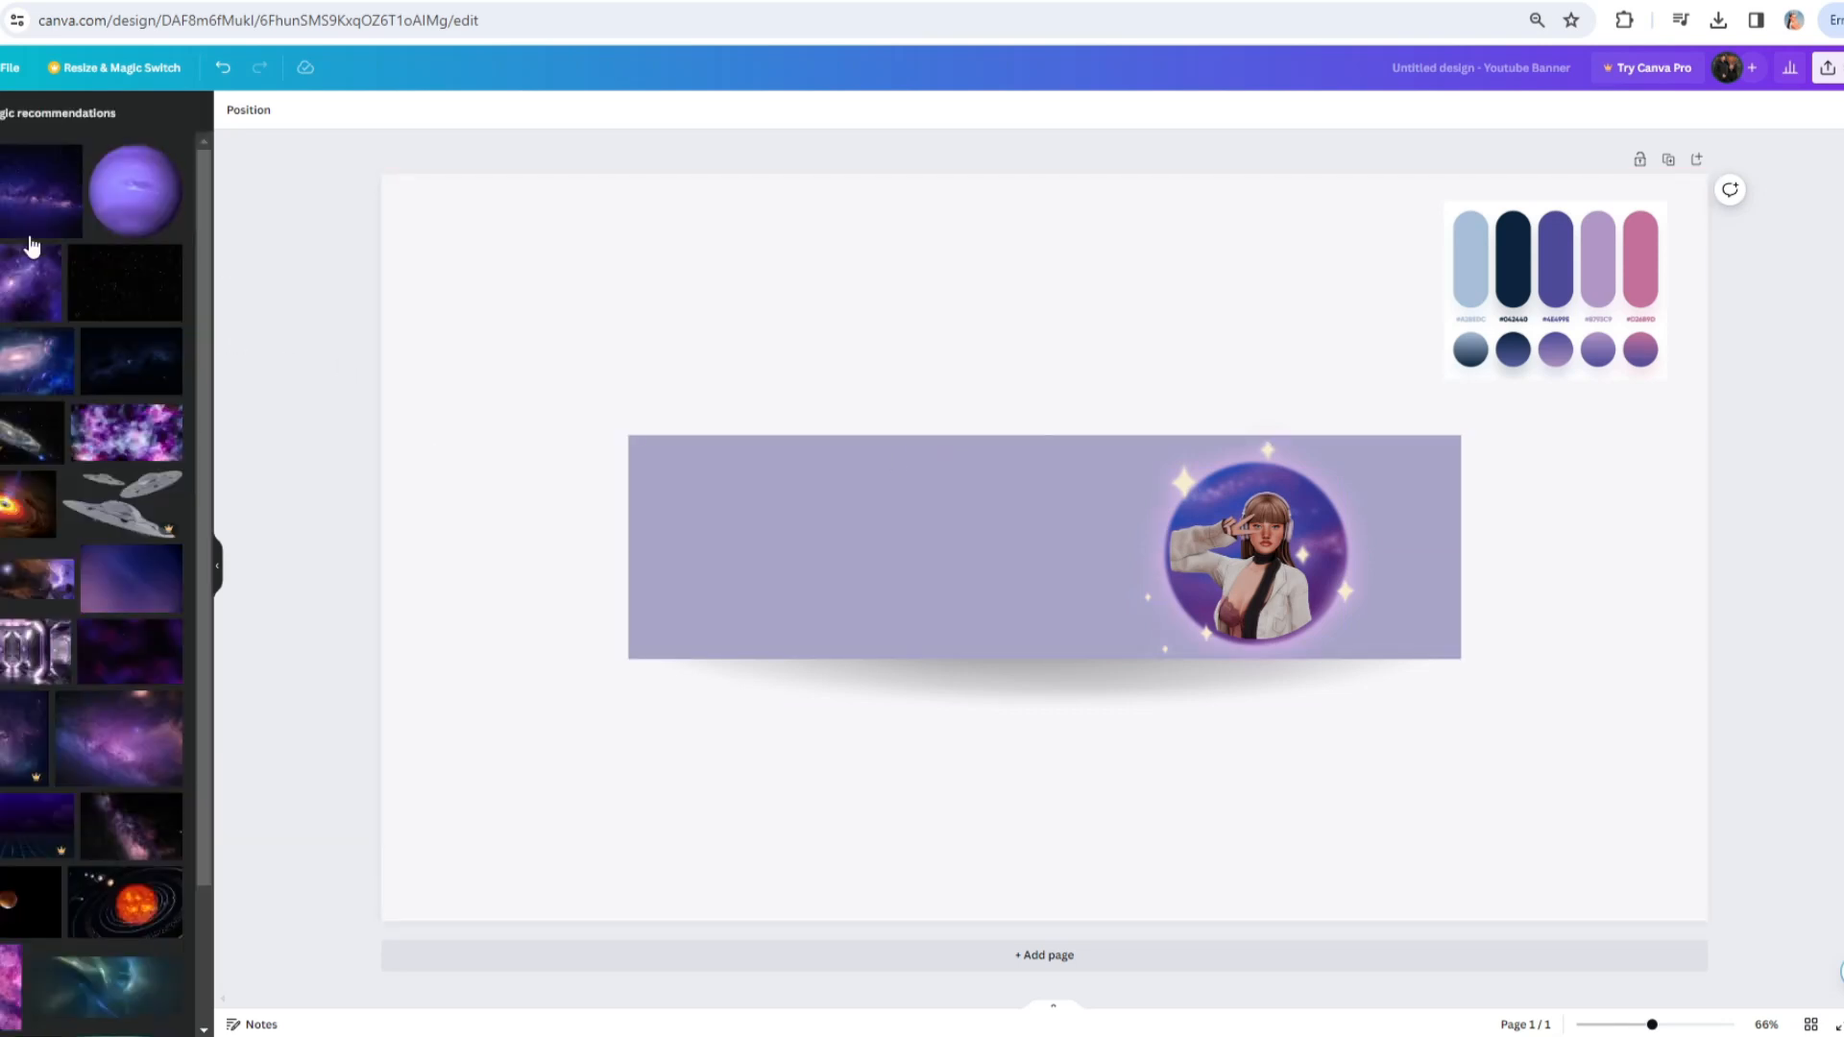
# - Add the purple starry sky photo from the Magic recommendations and crop it to cover exactly the lilac banner rectangle
pyautogui.scroll(-3, 109, 778)
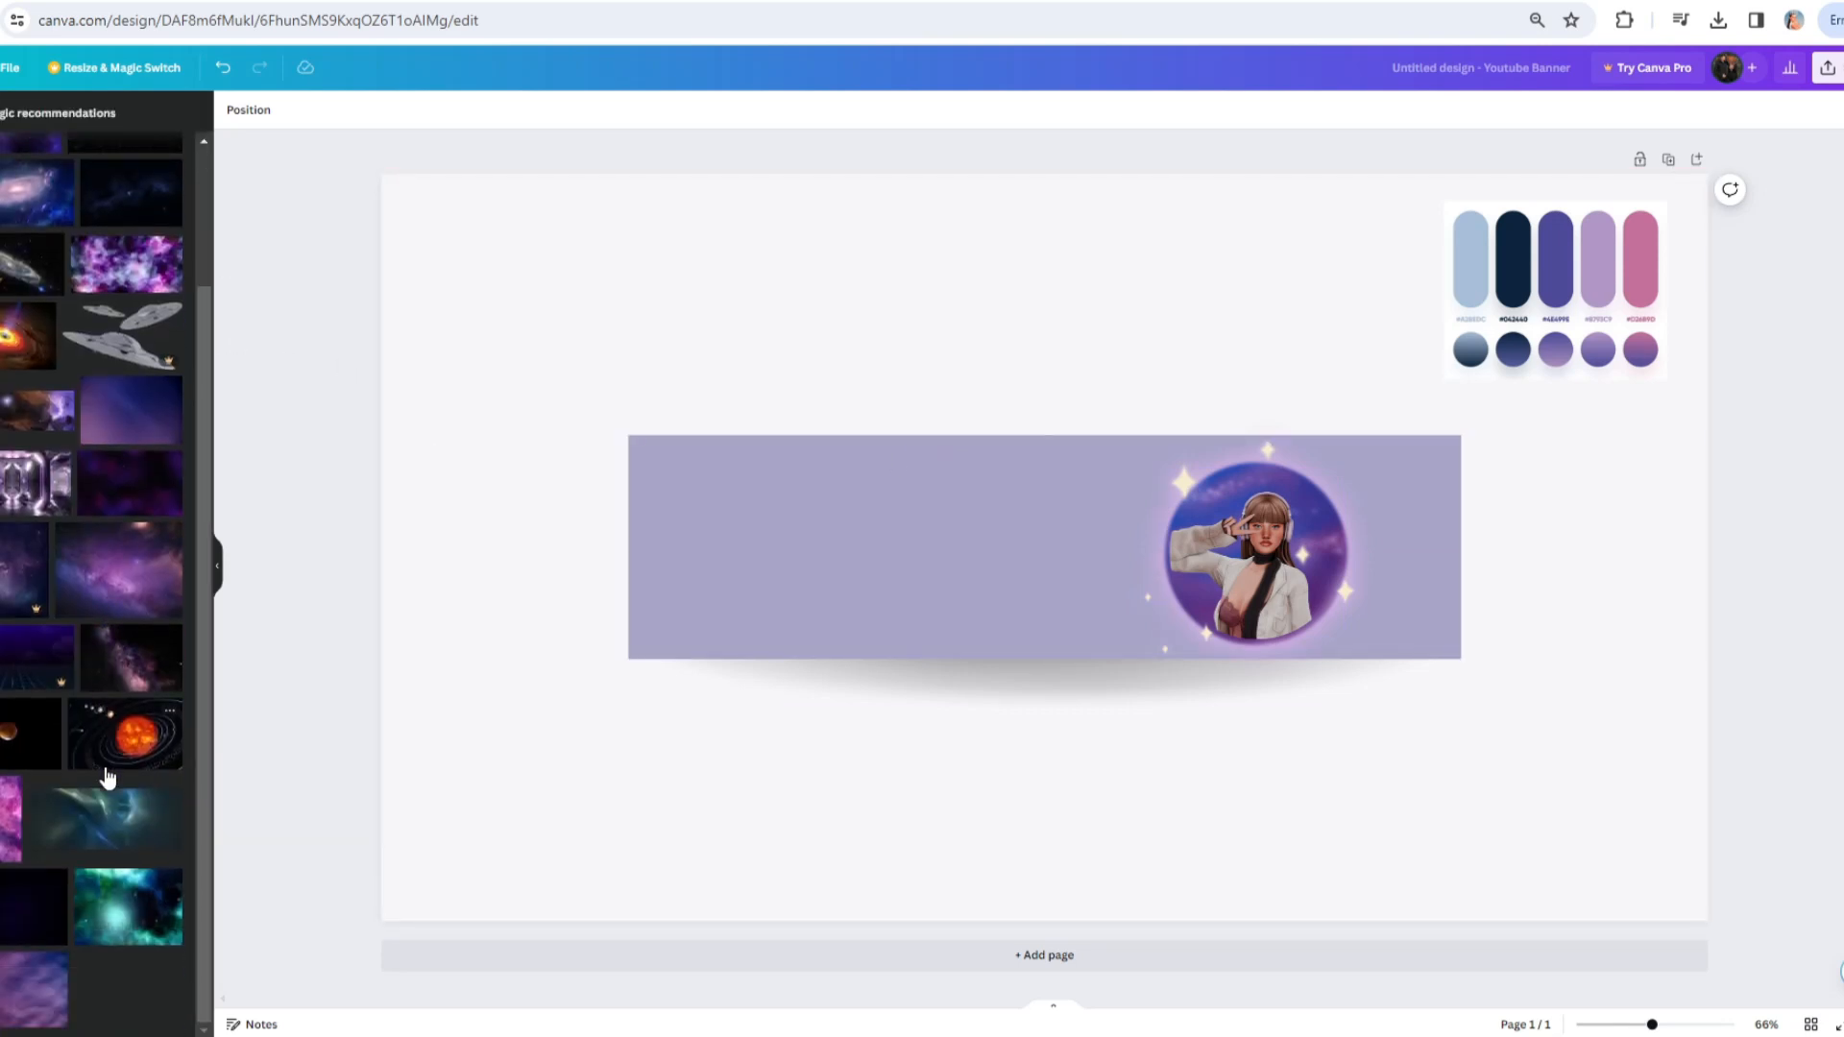
pyautogui.click(32, 1011)
pyautogui.moveTo(1046, 257); pyautogui.dragTo(1047, 437)
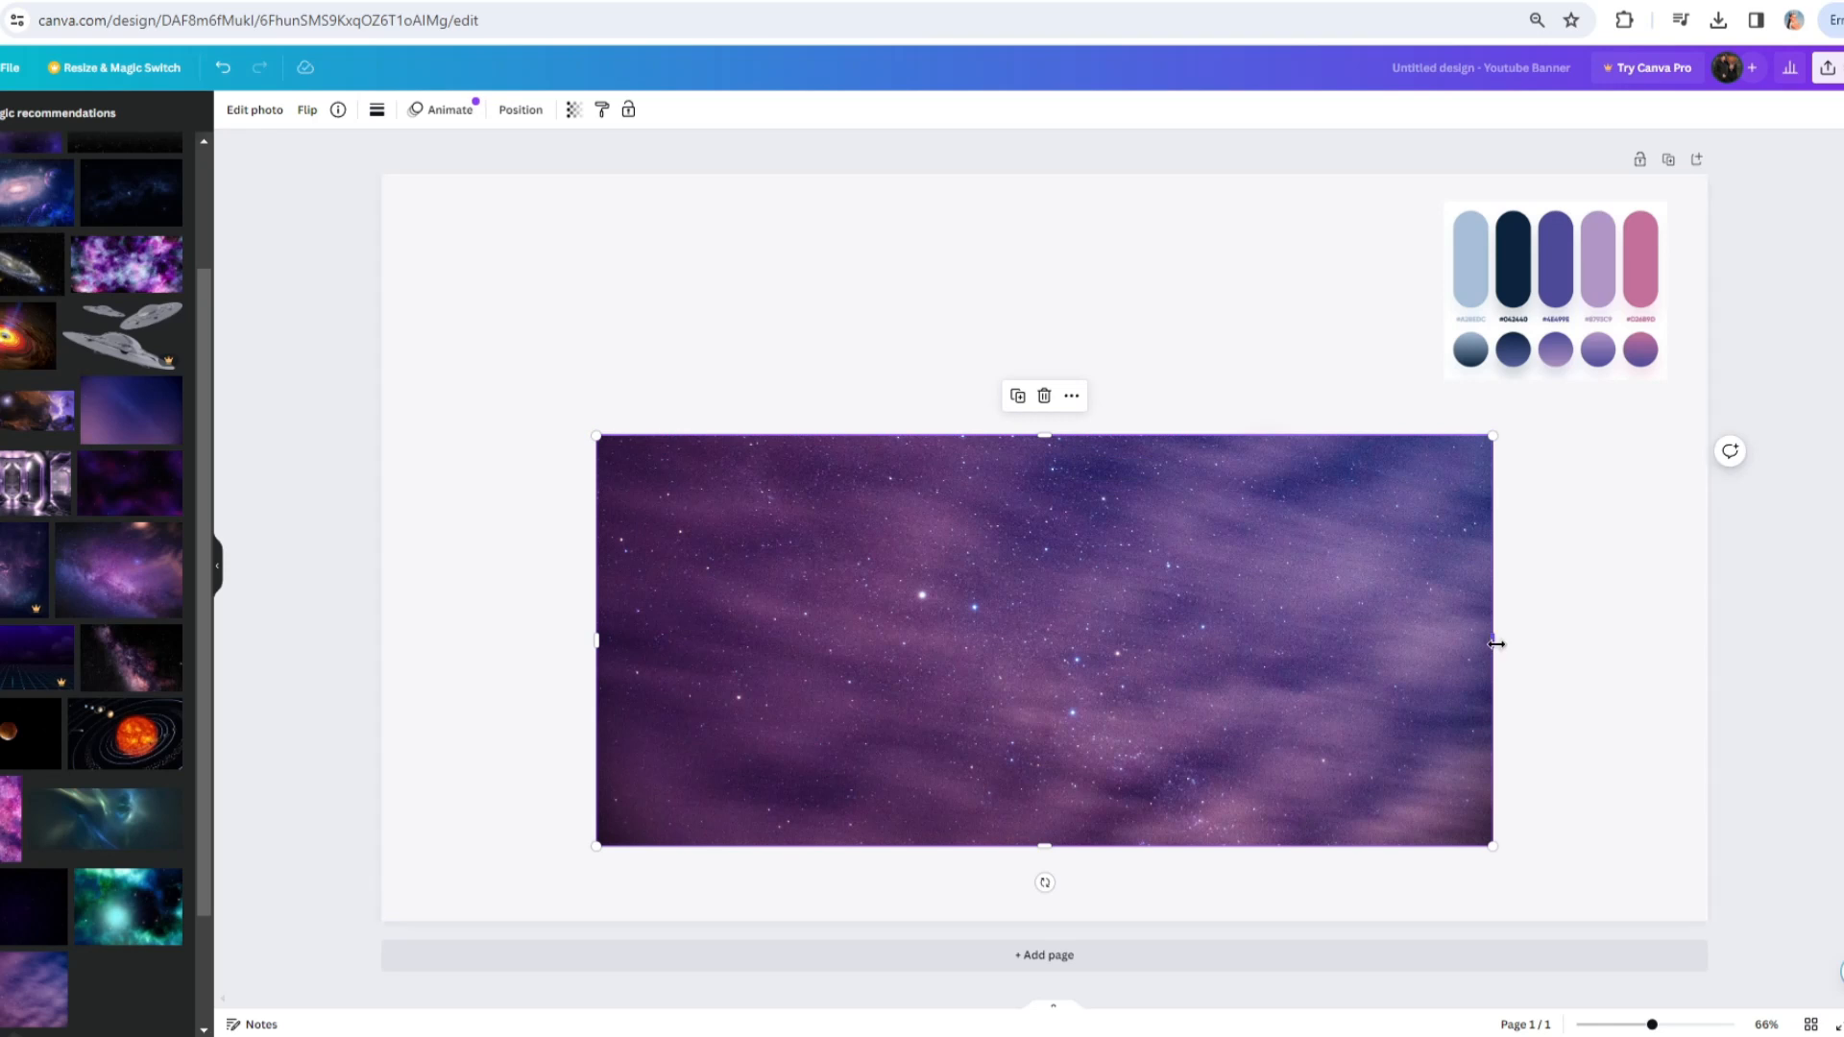
pyautogui.moveTo(1495, 641); pyautogui.dragTo(1461, 639)
pyautogui.moveTo(1019, 853); pyautogui.dragTo(1065, 663)
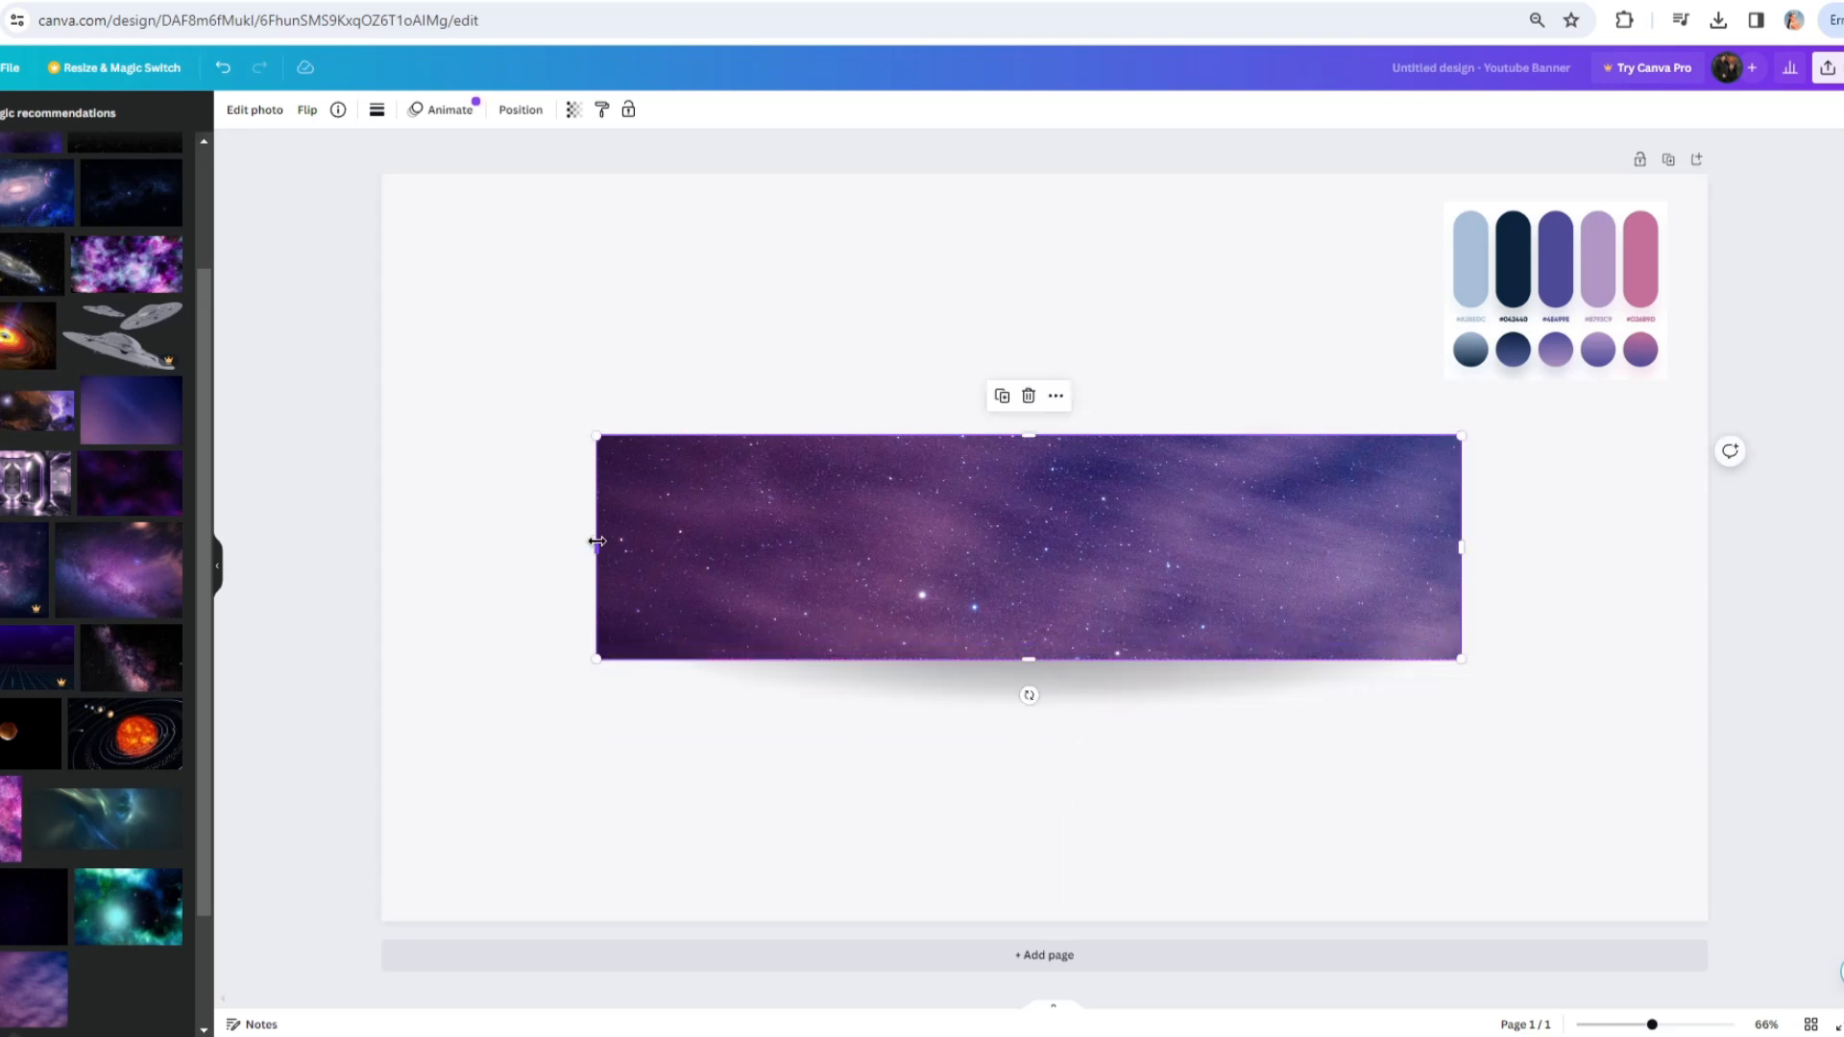
pyautogui.moveTo(597, 542); pyautogui.dragTo(629, 543)
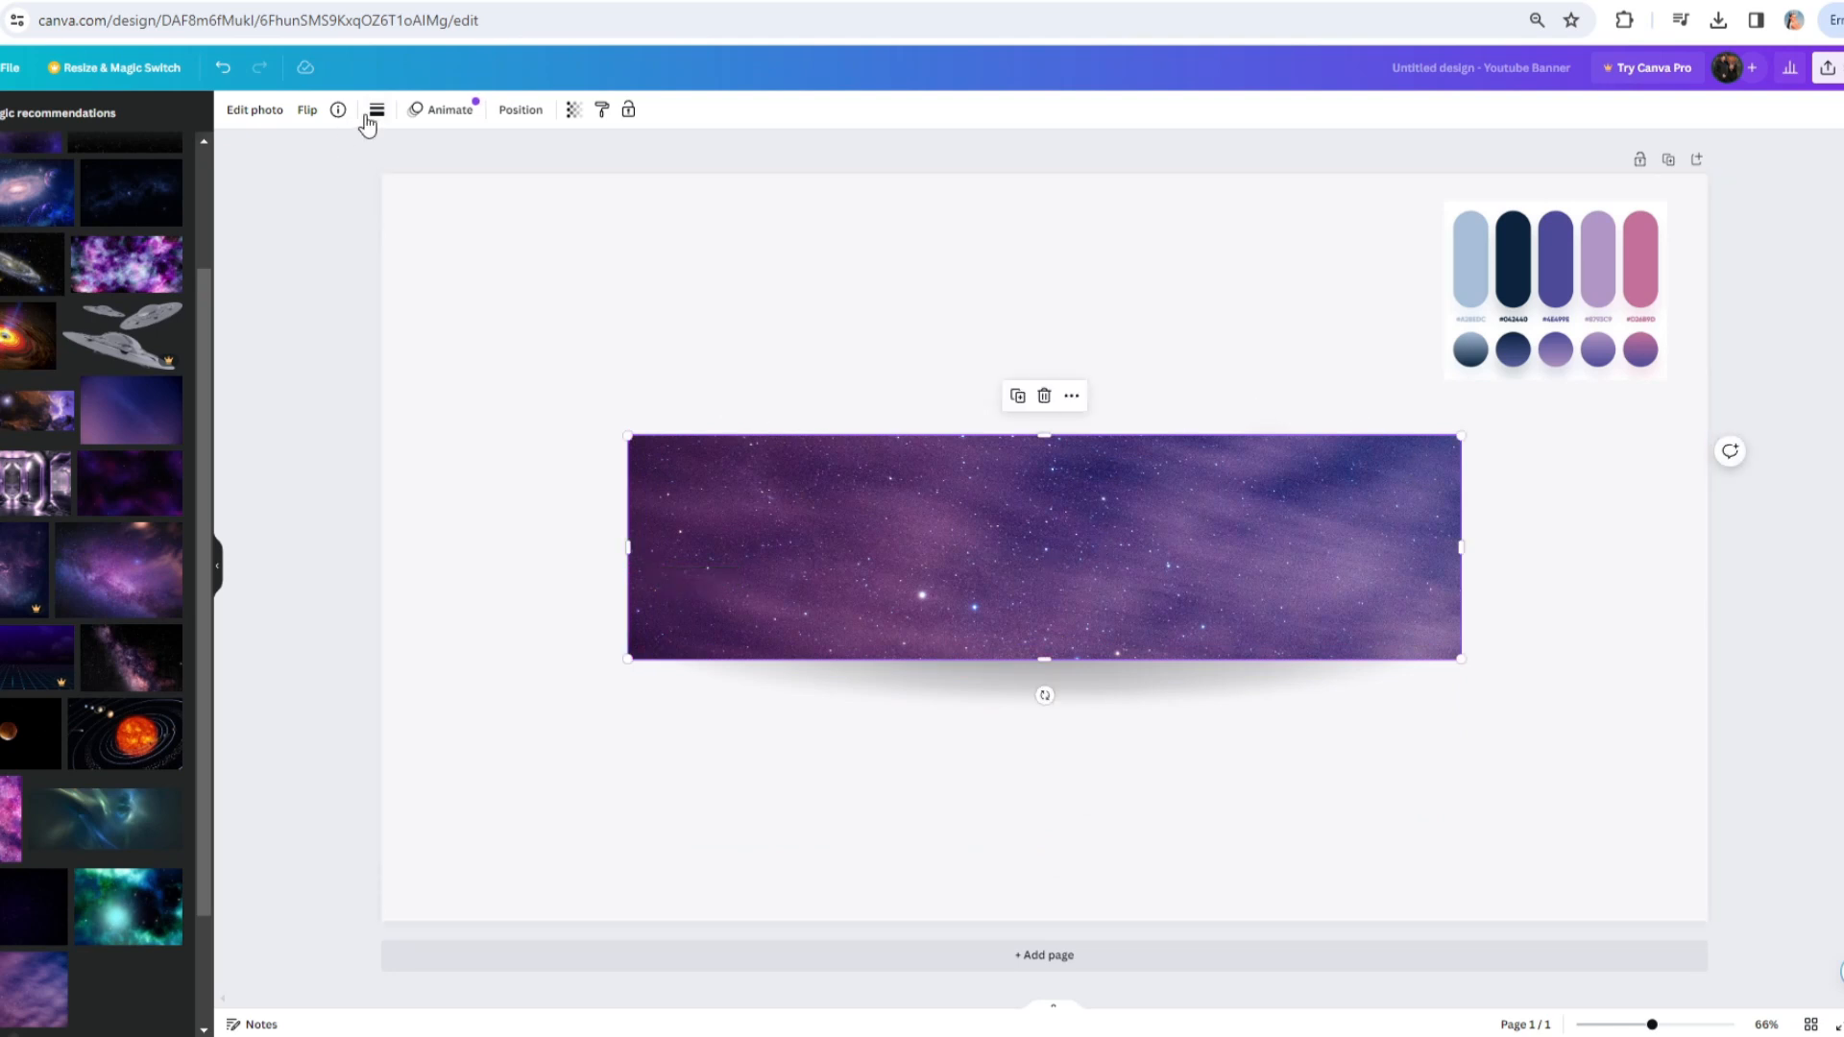
# - Move the starry sky photo backward so it sits behind the planet and Sim portrait but above the lilac rectangle
pyautogui.click(531, 111)
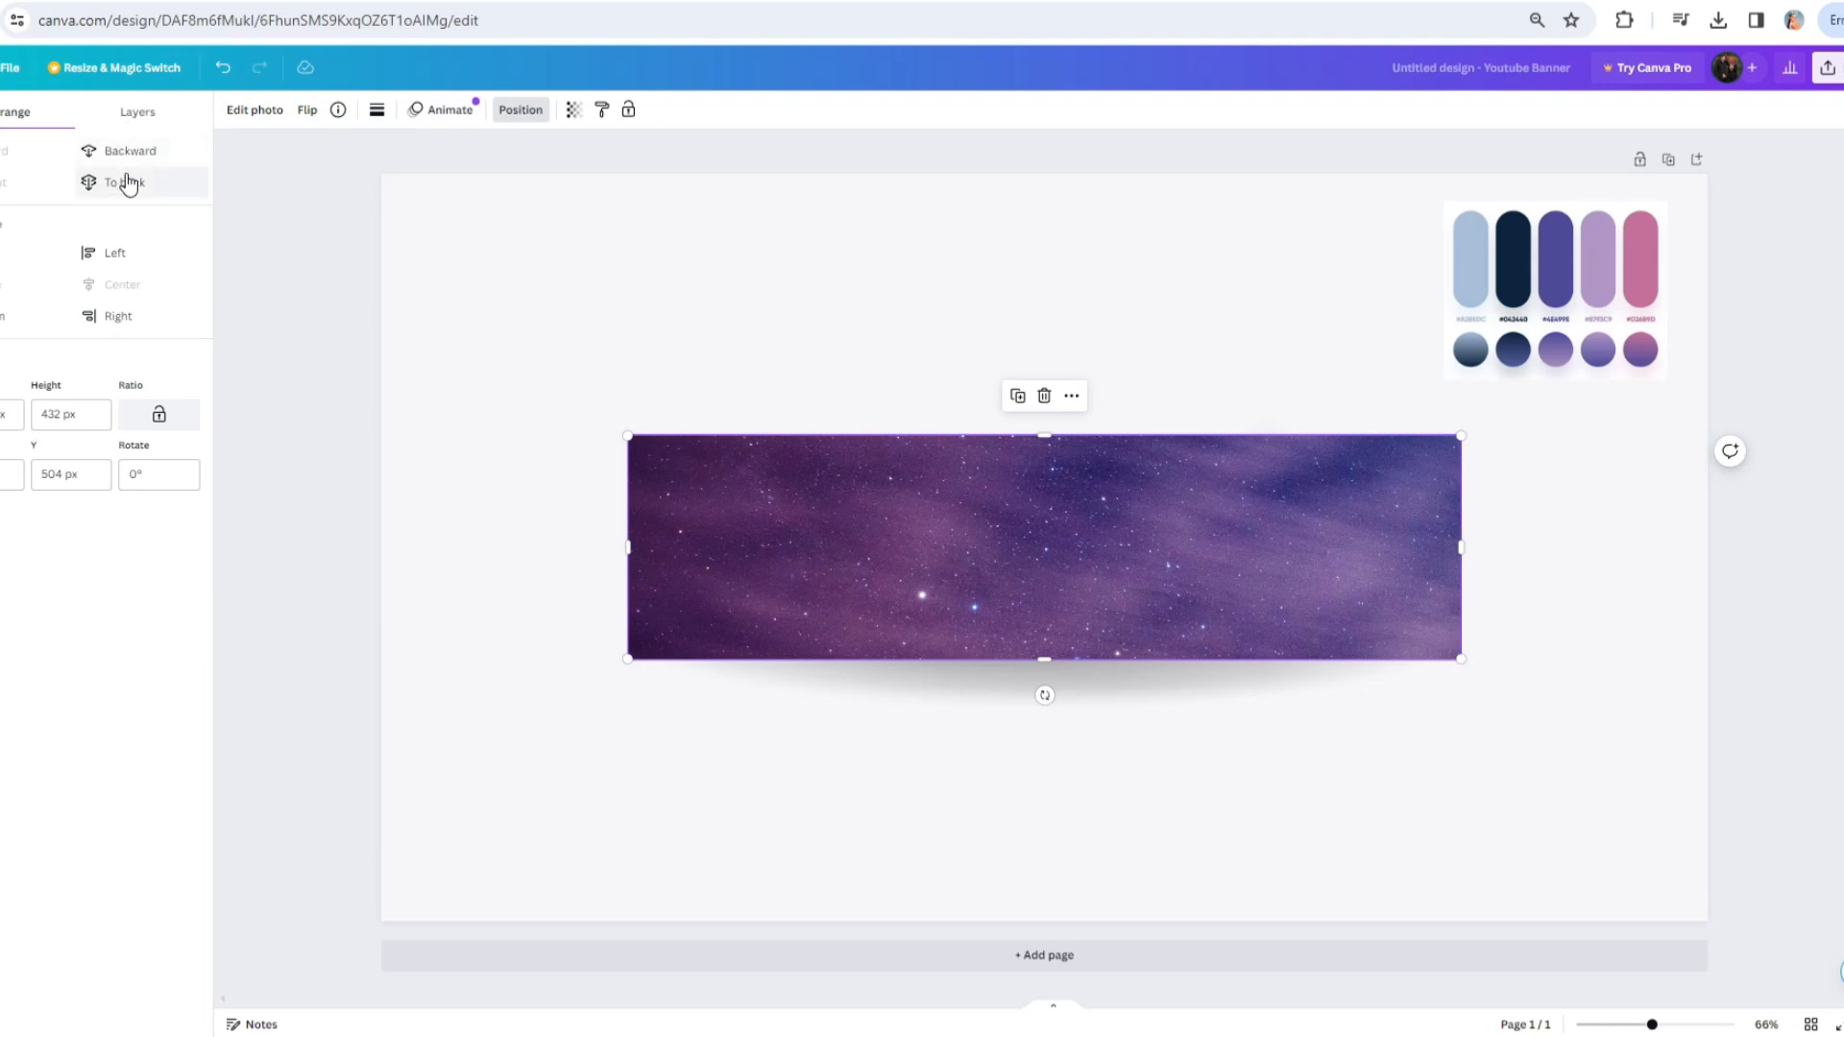
pyautogui.click(145, 150)
pyautogui.click(354, 498)
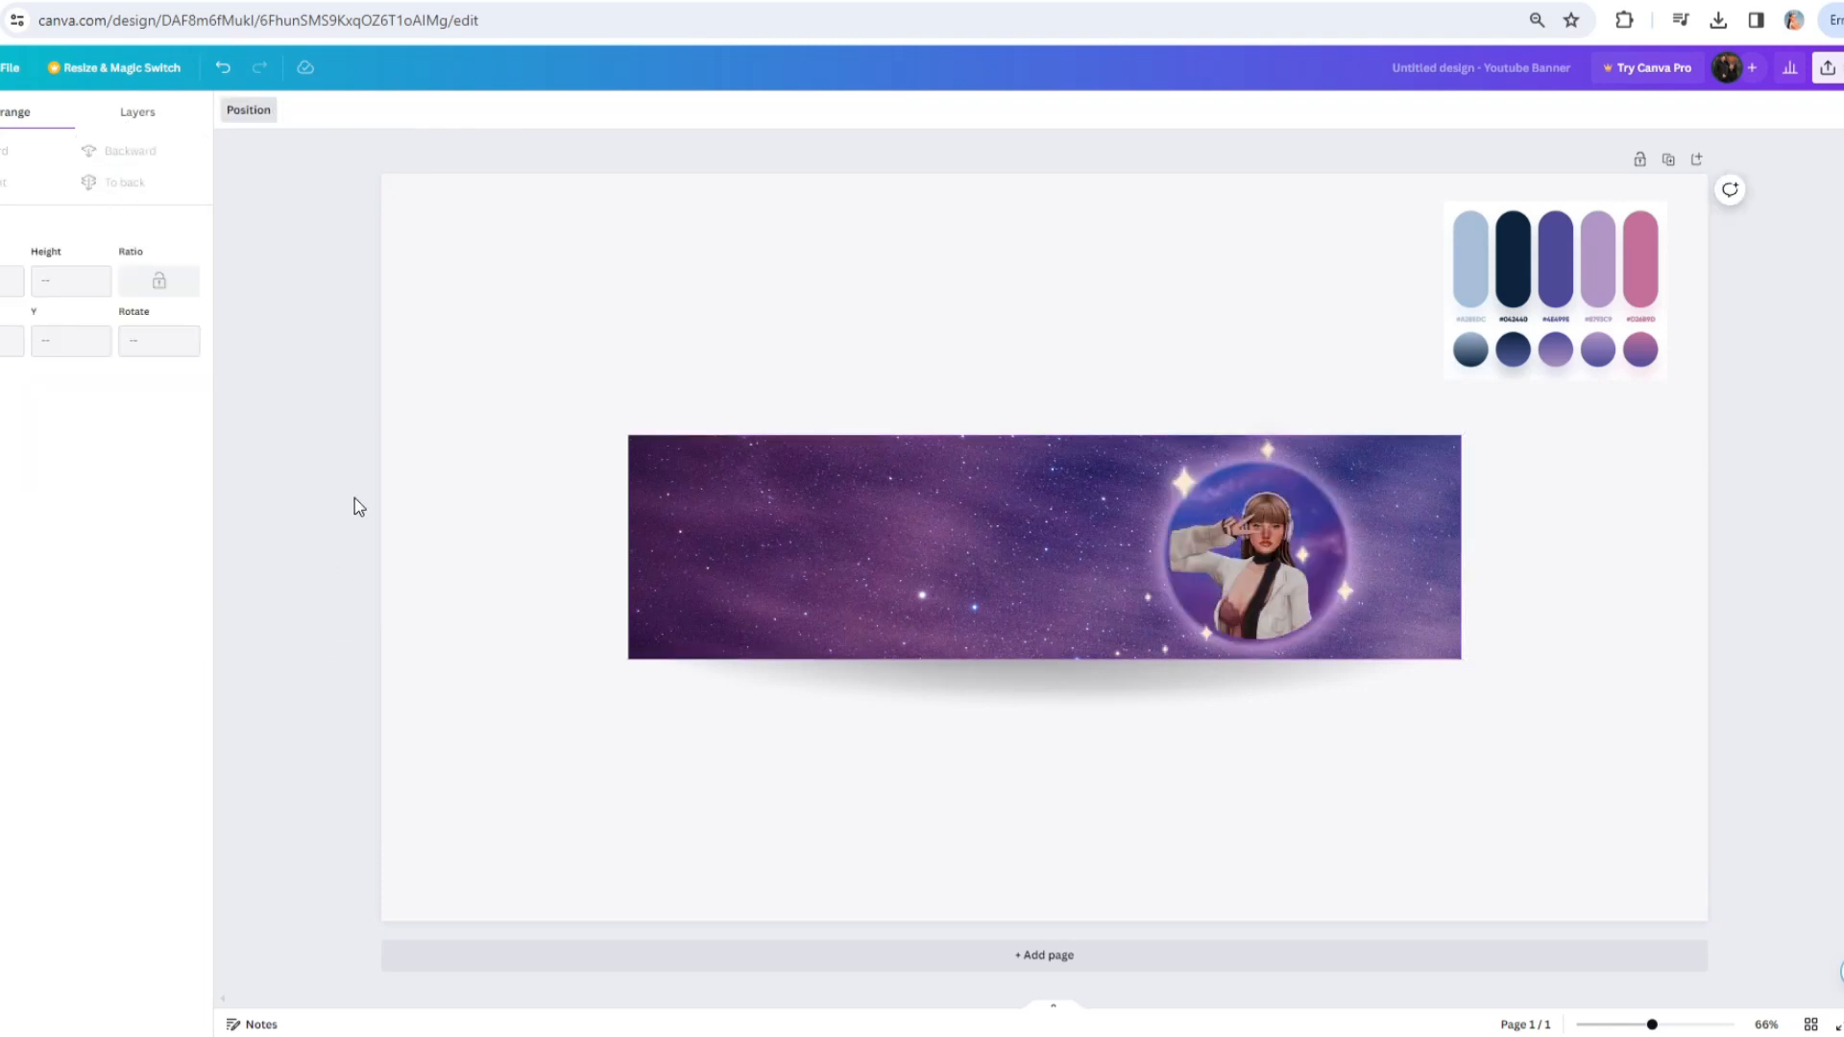
# - Set the starry sky photo's transparency to 50
pyautogui.click(742, 529)
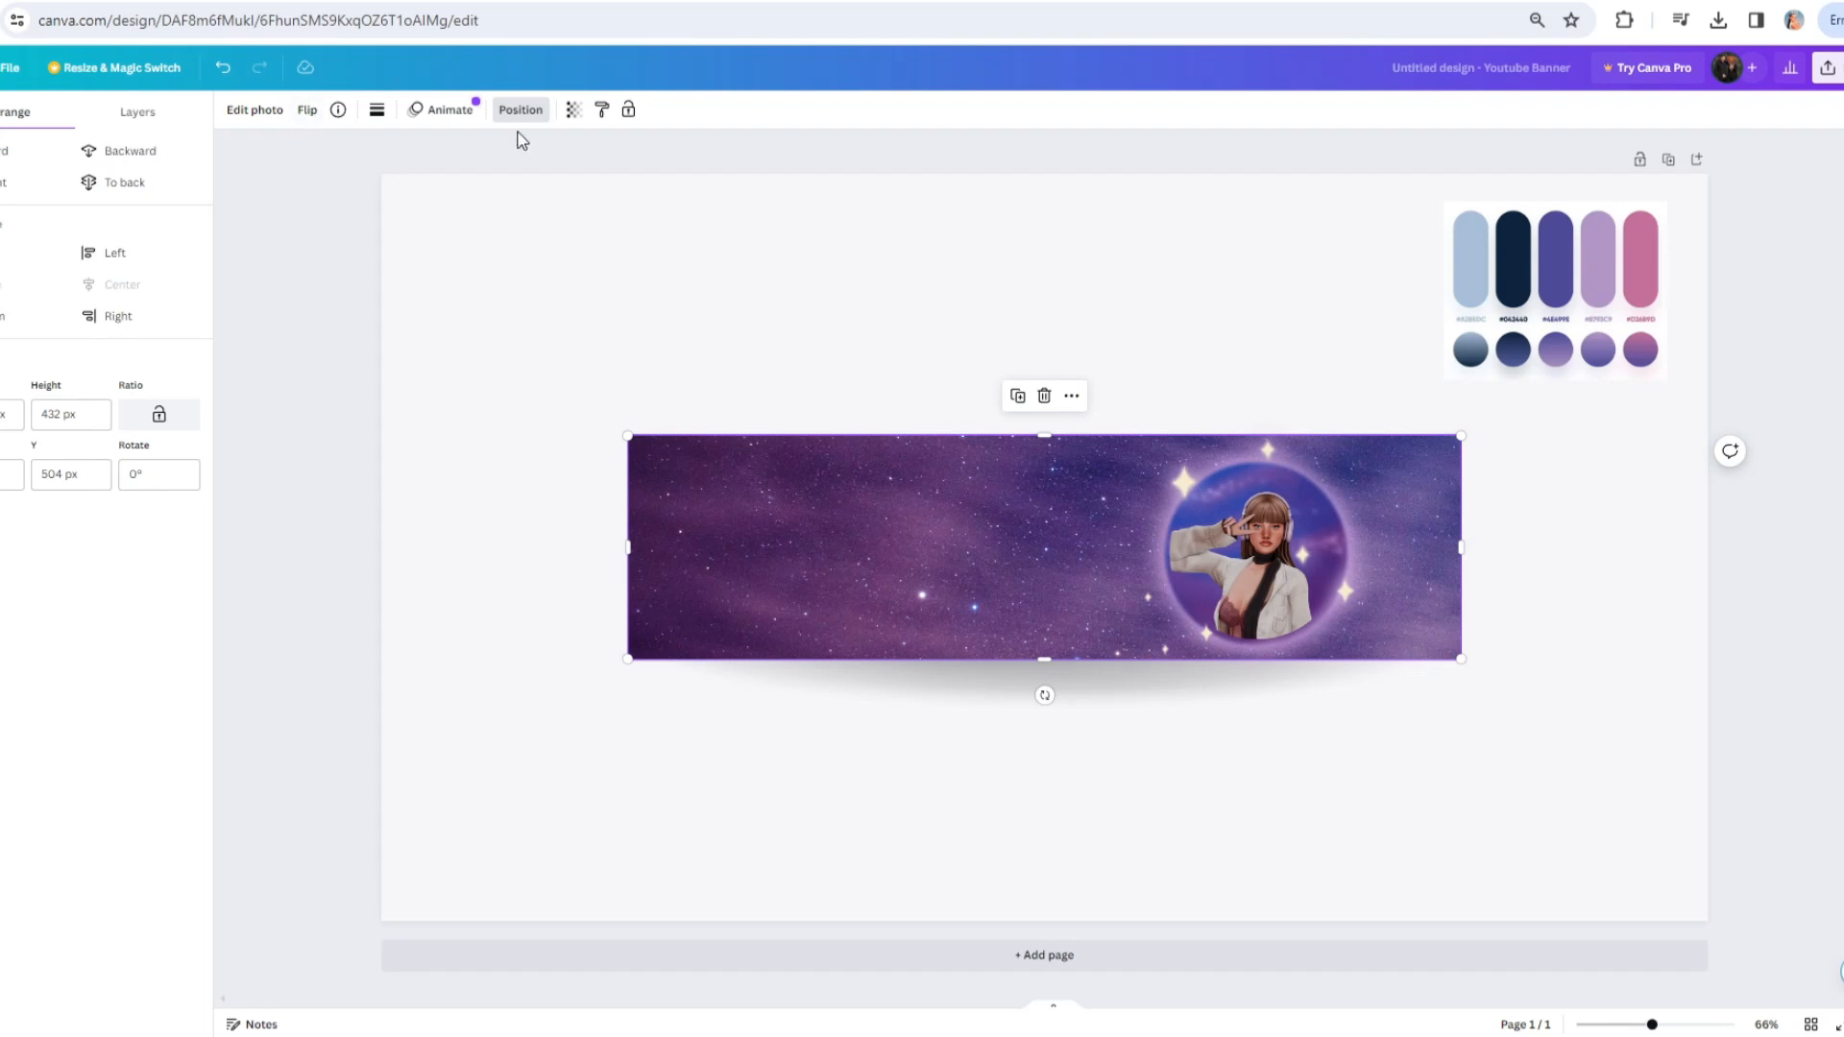
pyautogui.click(574, 110)
pyautogui.moveTo(547, 173); pyautogui.dragTo(499, 178)
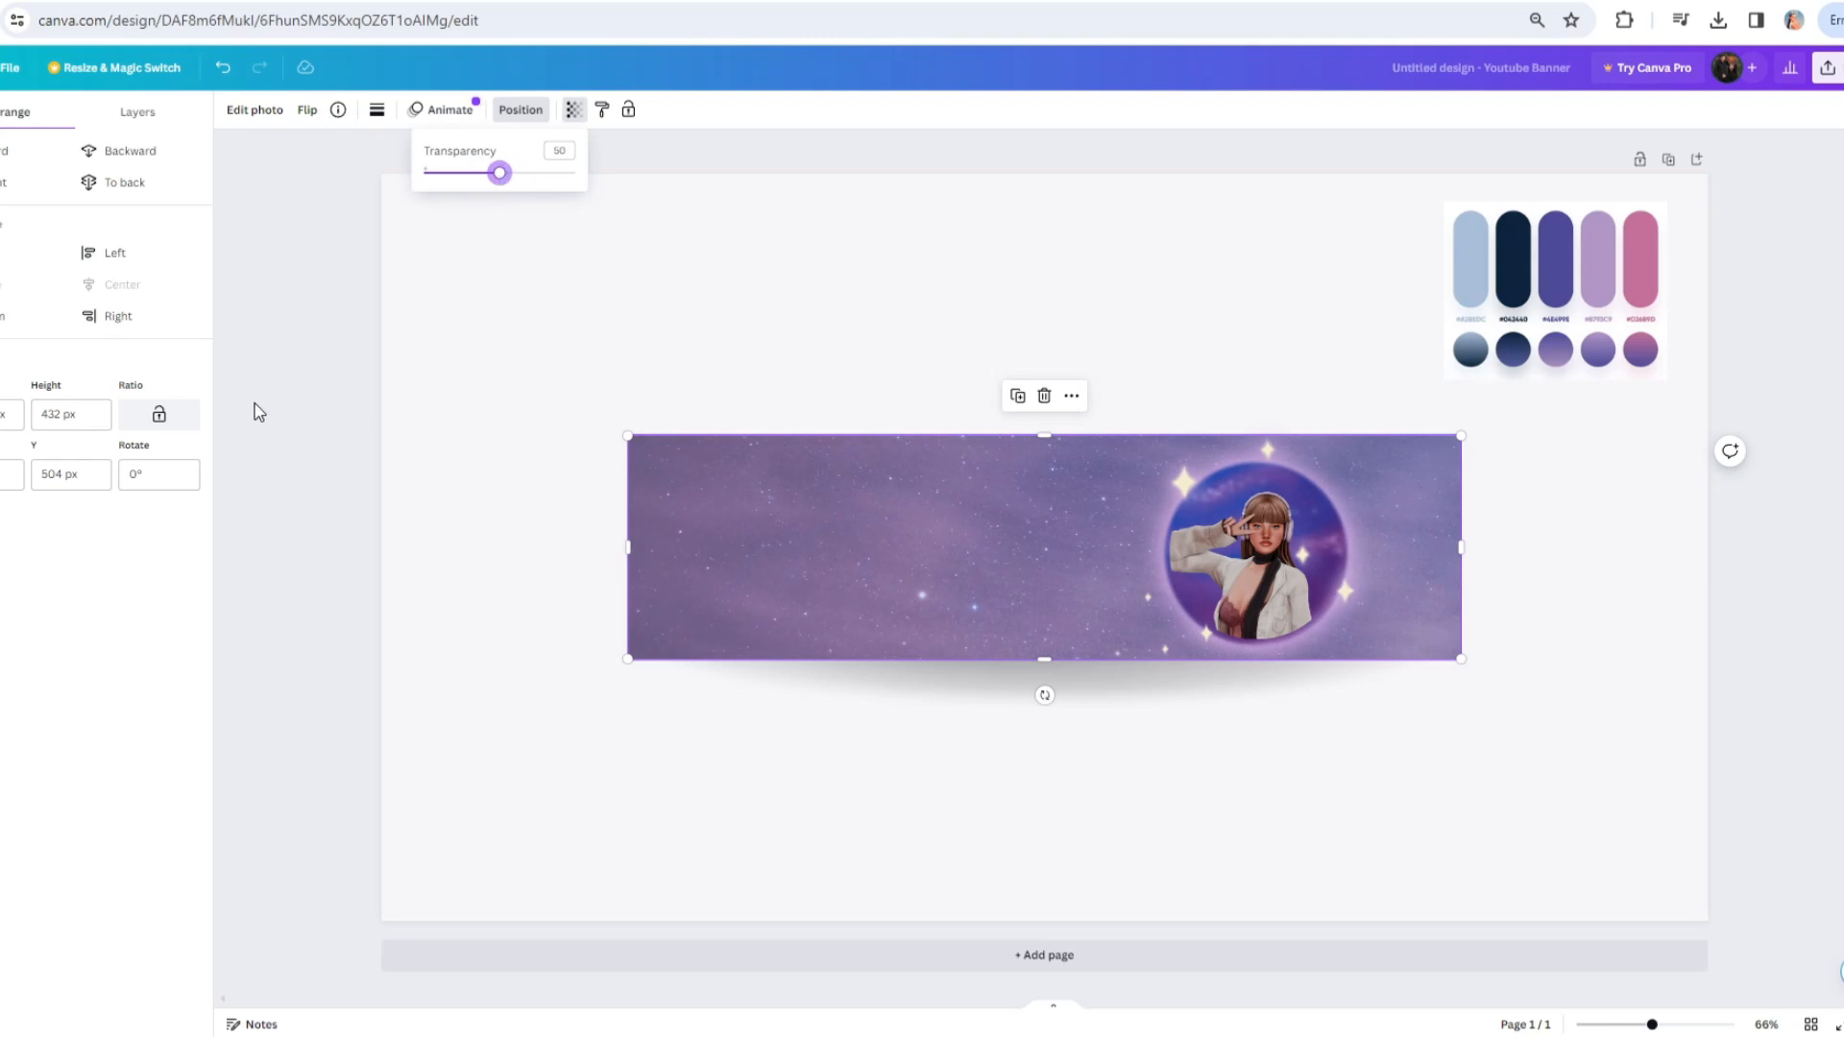
pyautogui.click(274, 510)
pyautogui.click(288, 508)
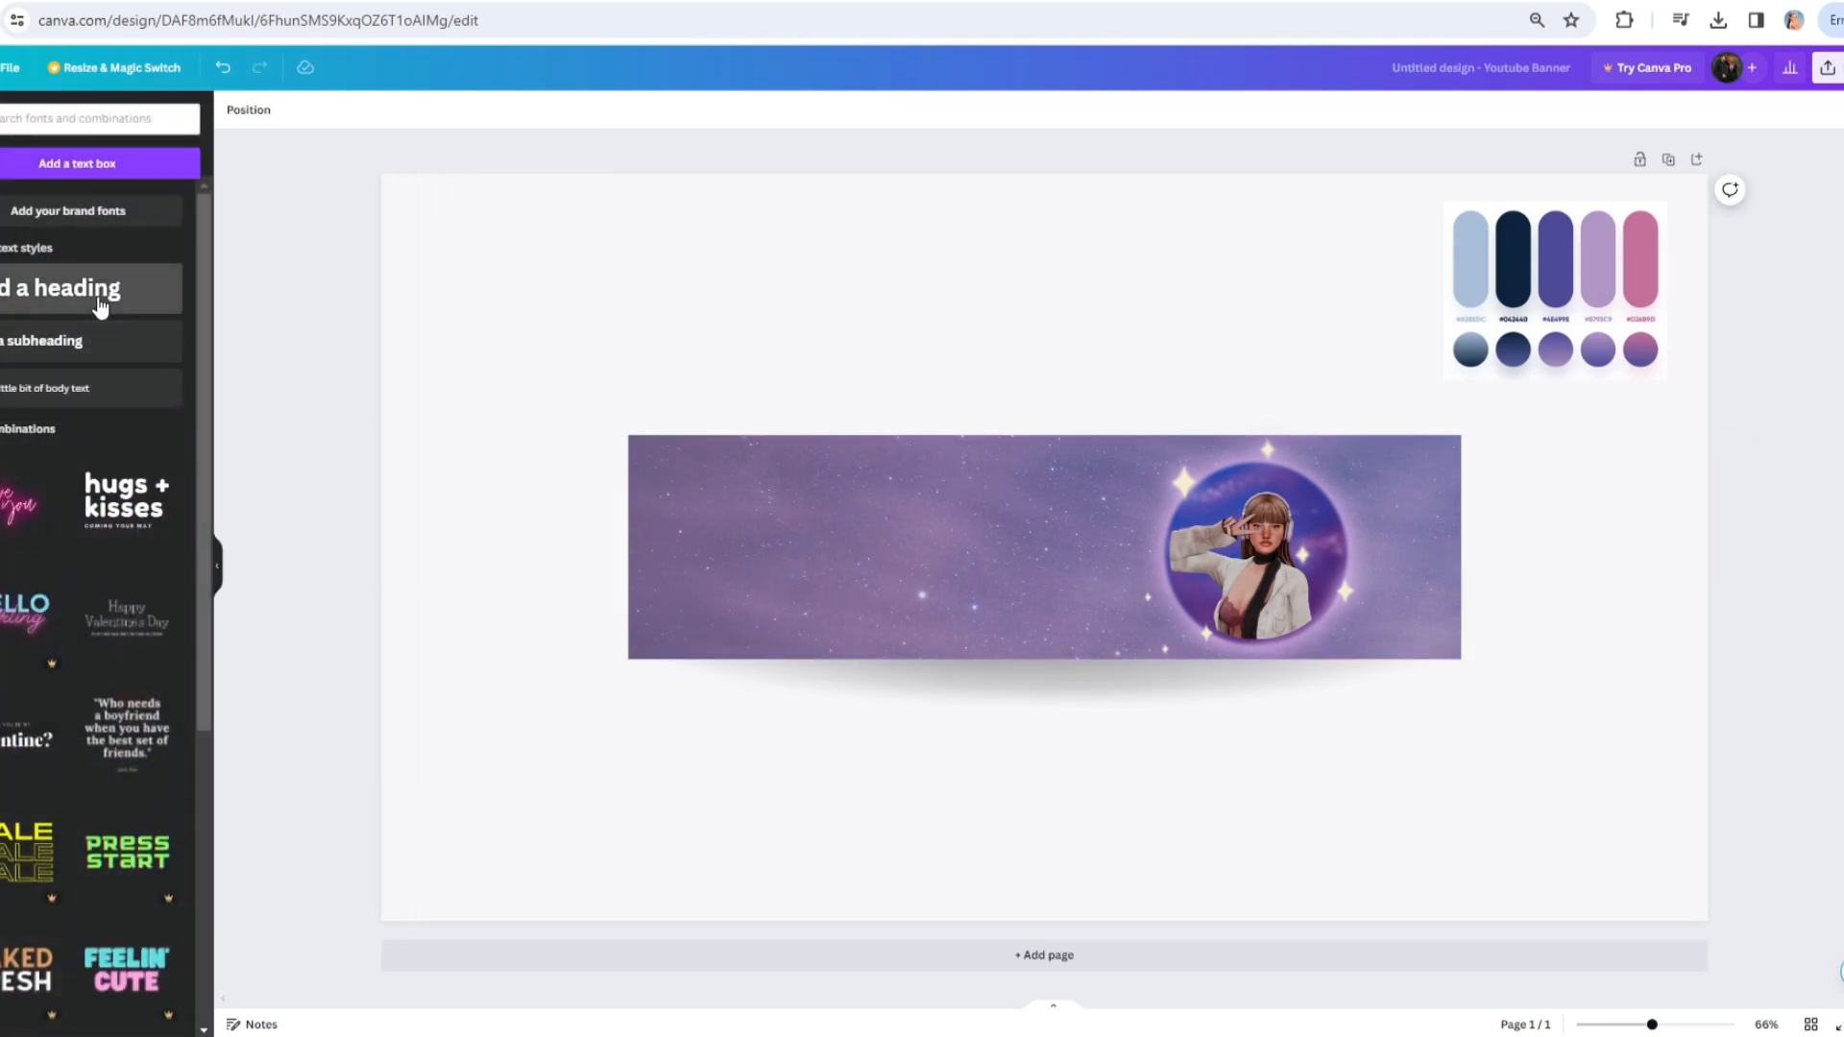
# - Add a heading with the channel name, shrink it to font size 113, and place it beside the Sim portrait on the banner
pyautogui.click(103, 288)
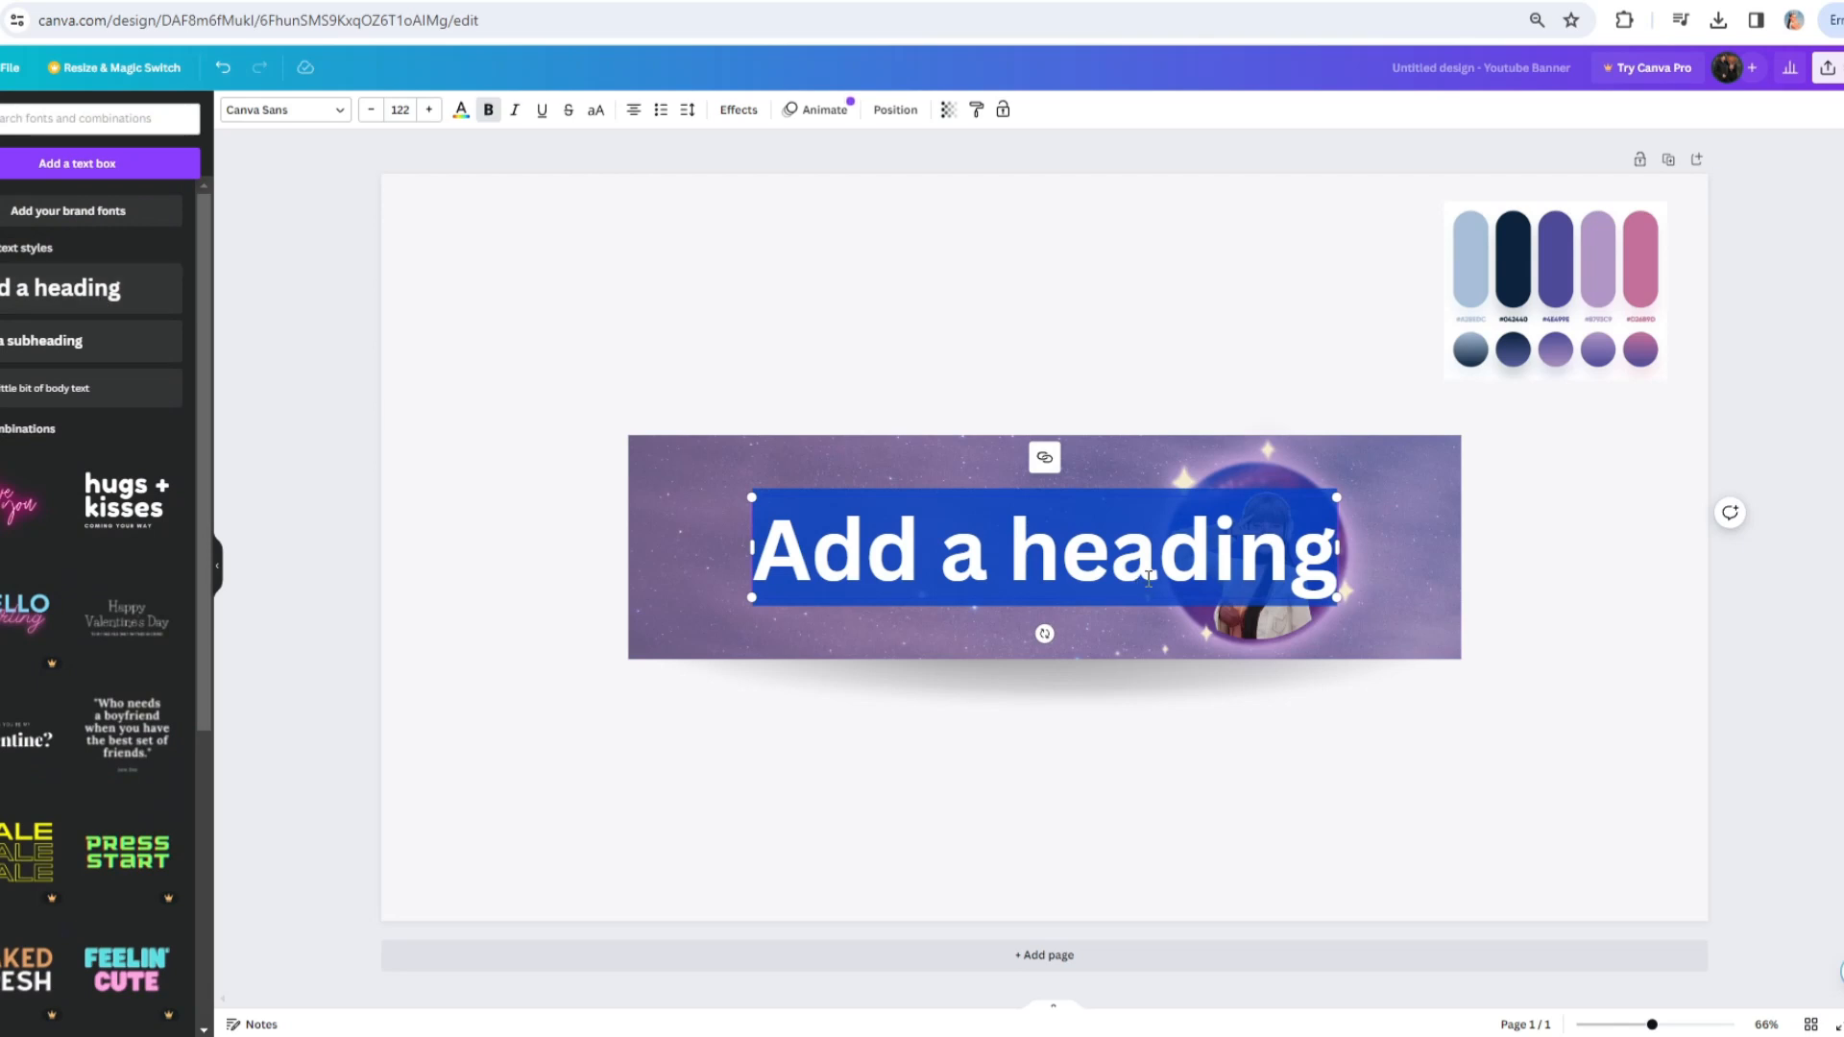
pyautogui.write('X')
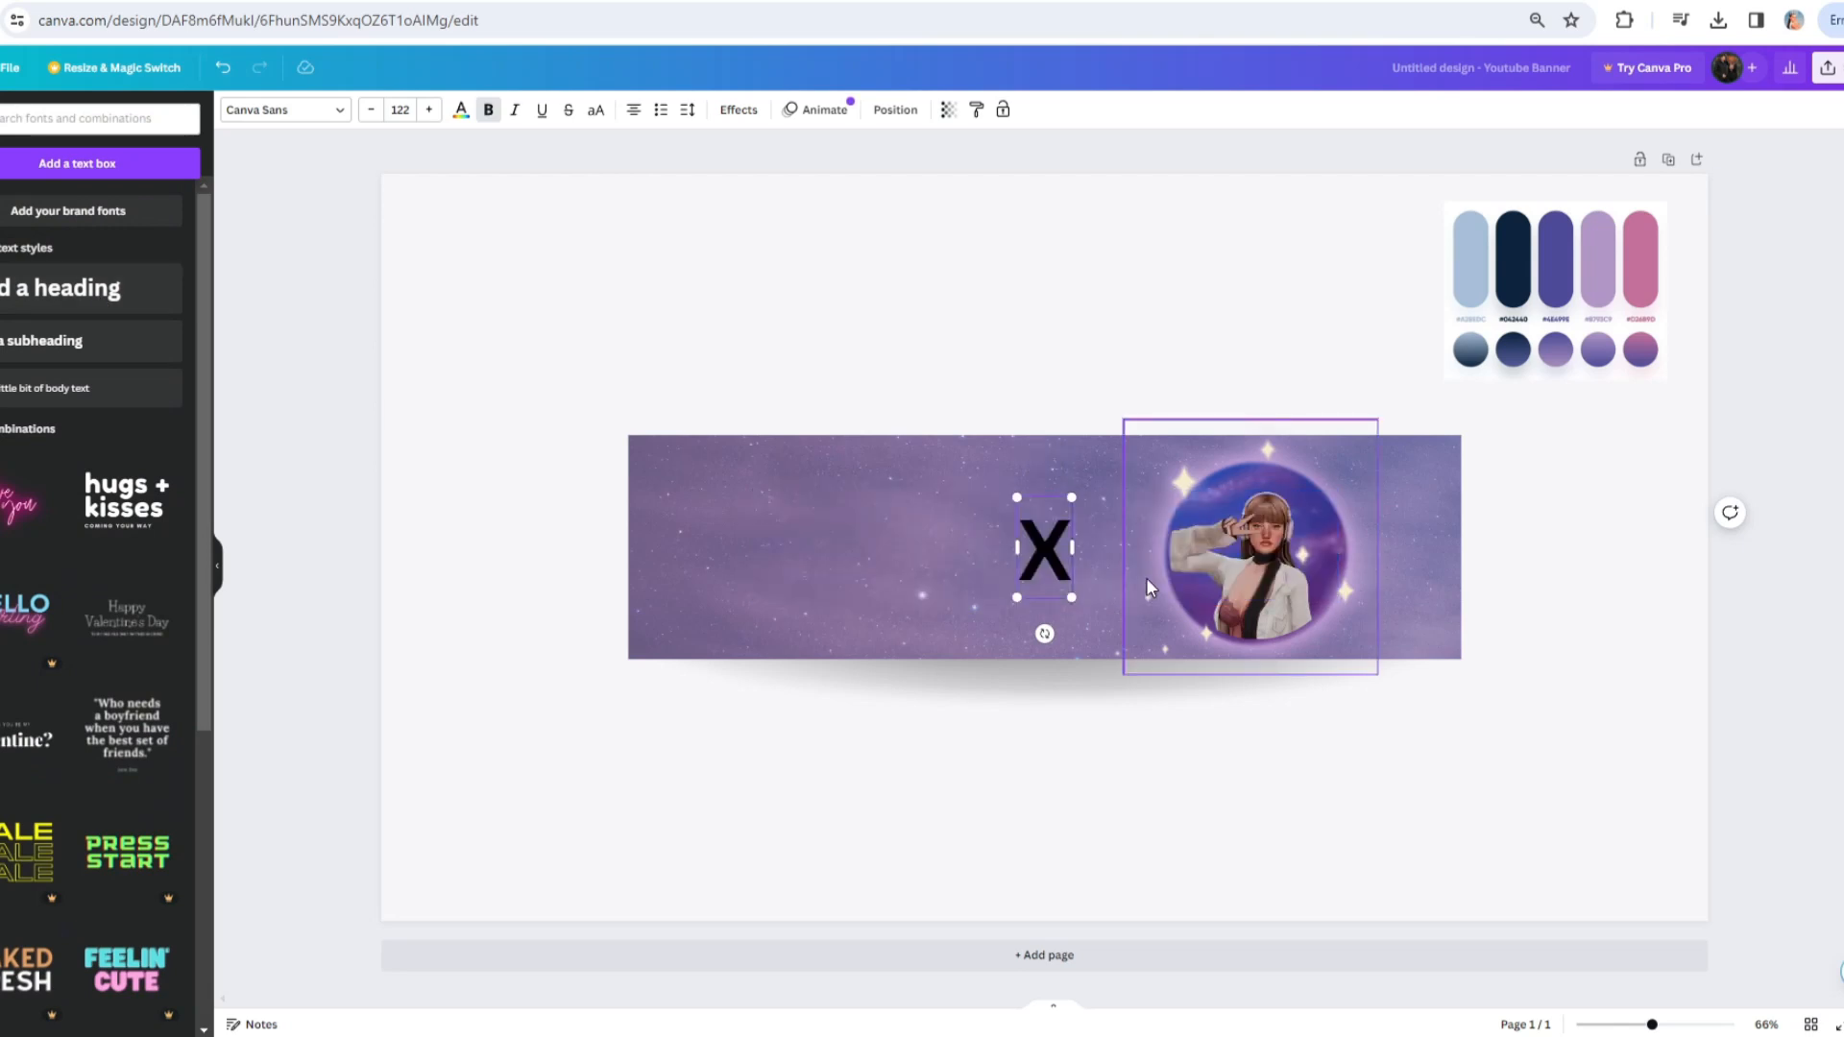
pyautogui.write('Chloe98')
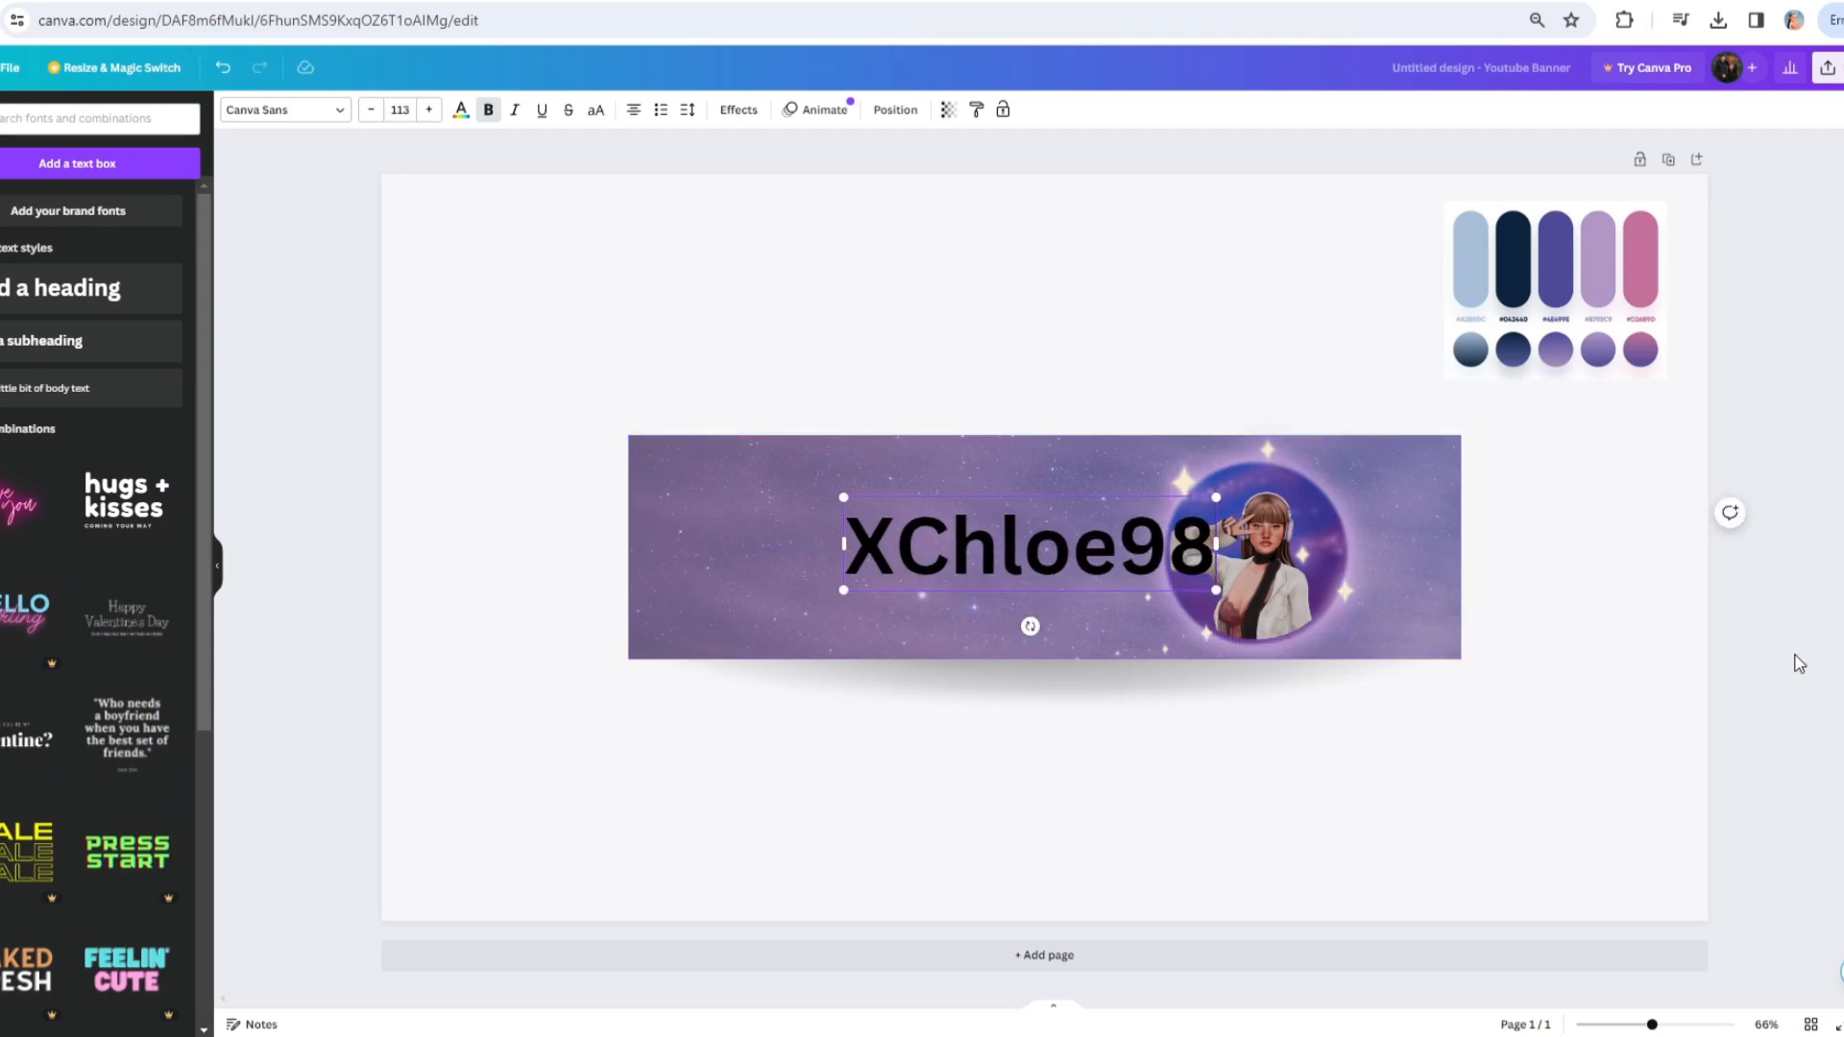
pyautogui.click(1821, 622)
pyautogui.click(1062, 564)
pyautogui.moveTo(1061, 564); pyautogui.dragTo(988, 538)
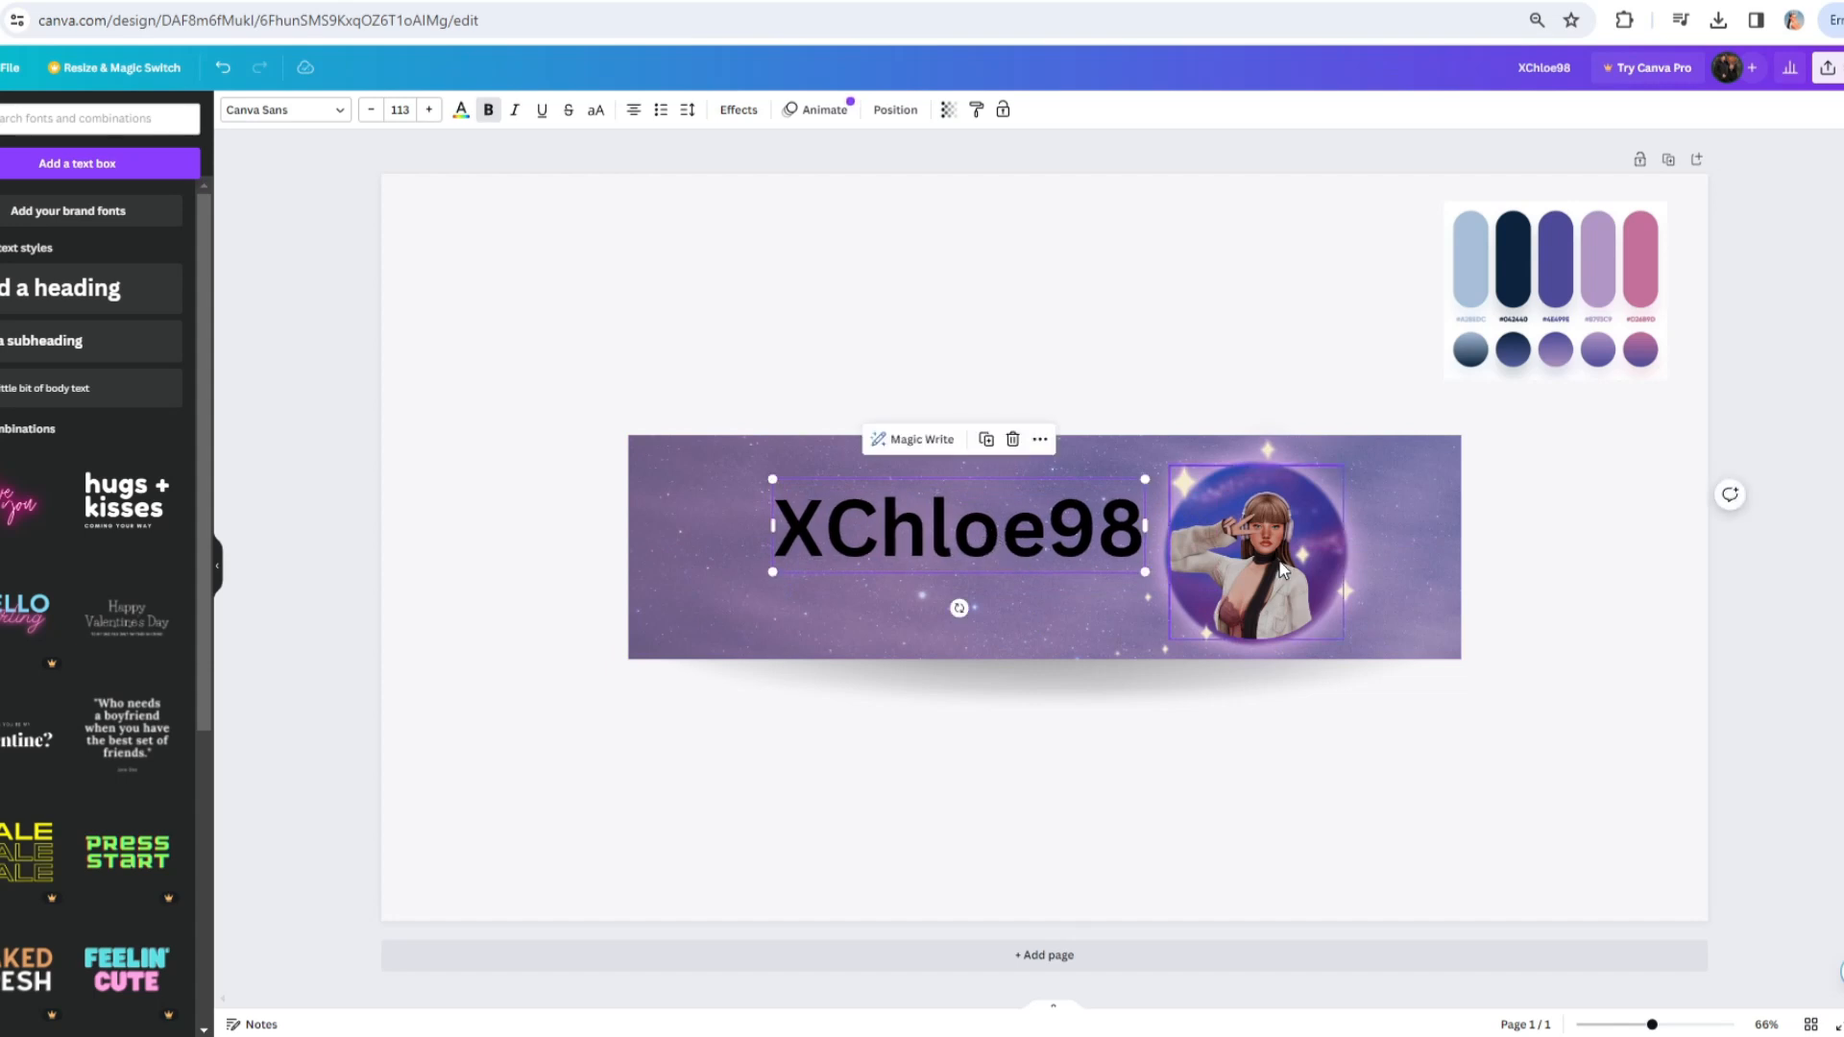
# - Increase the channel name heading's font size to 115
pyautogui.click(1303, 524)
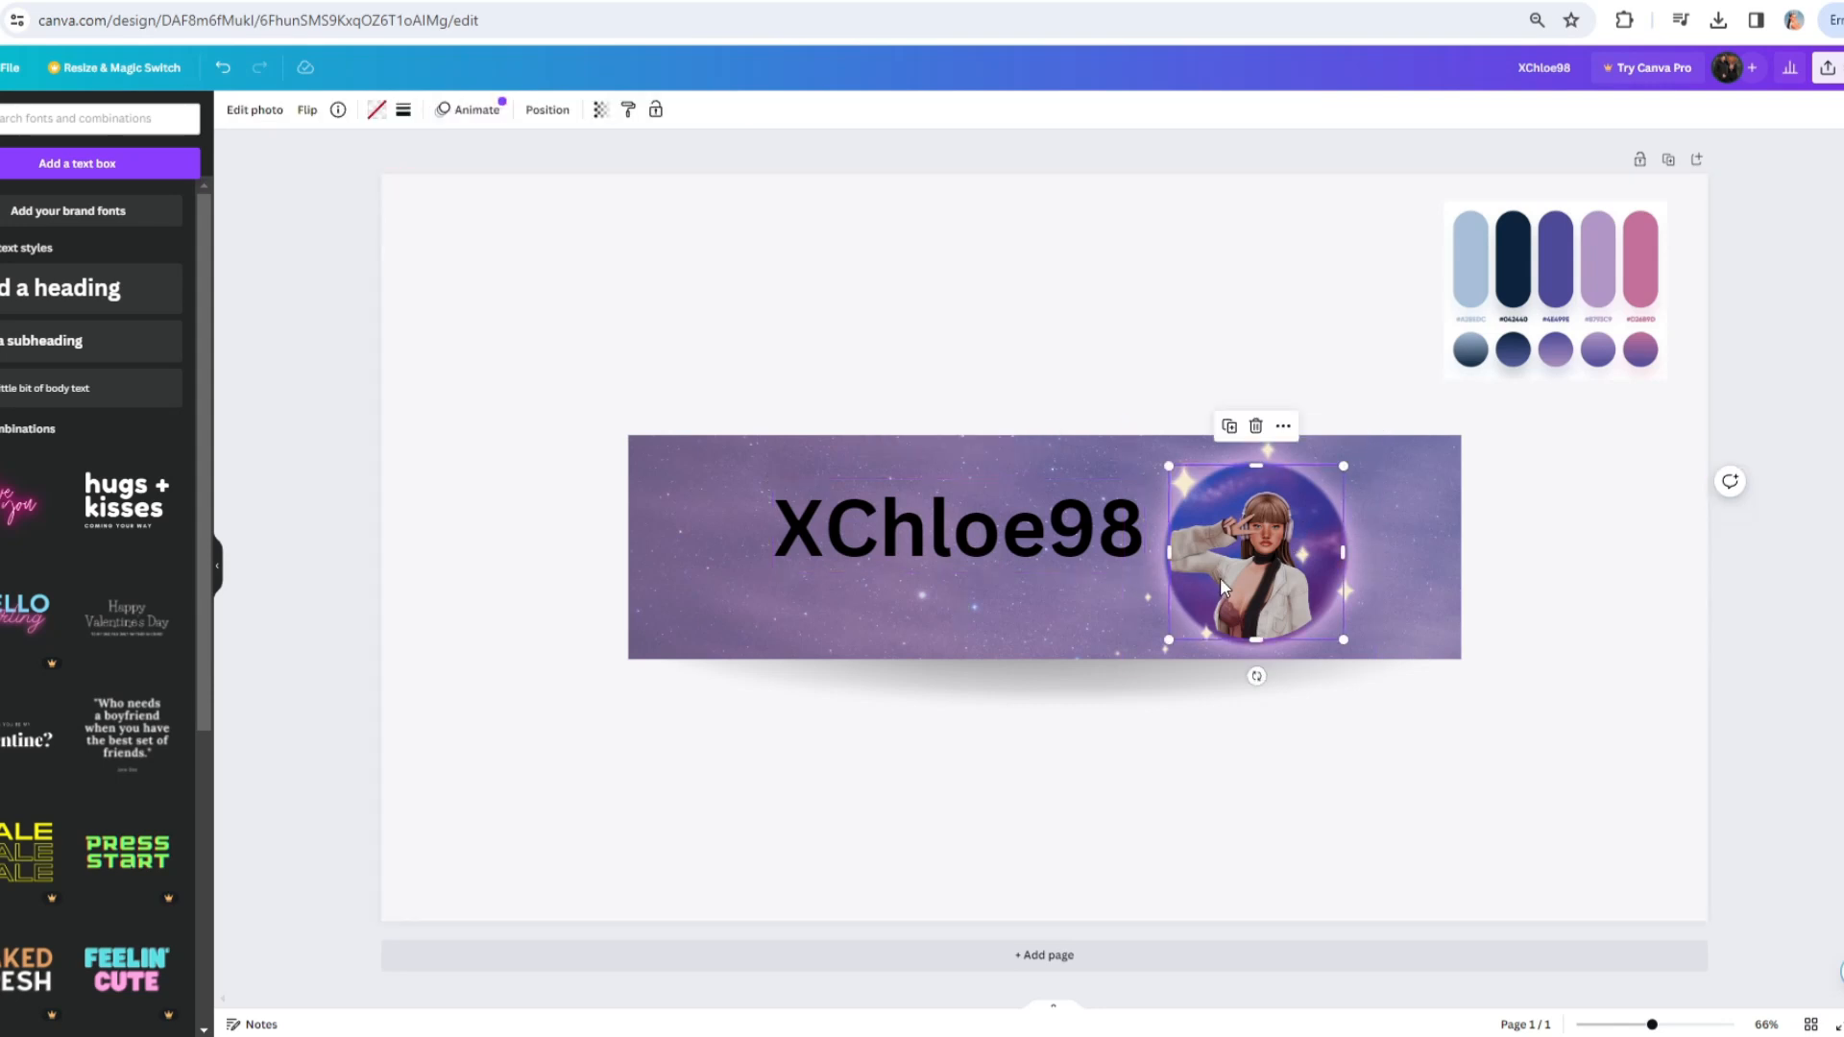
pyautogui.click(946, 523)
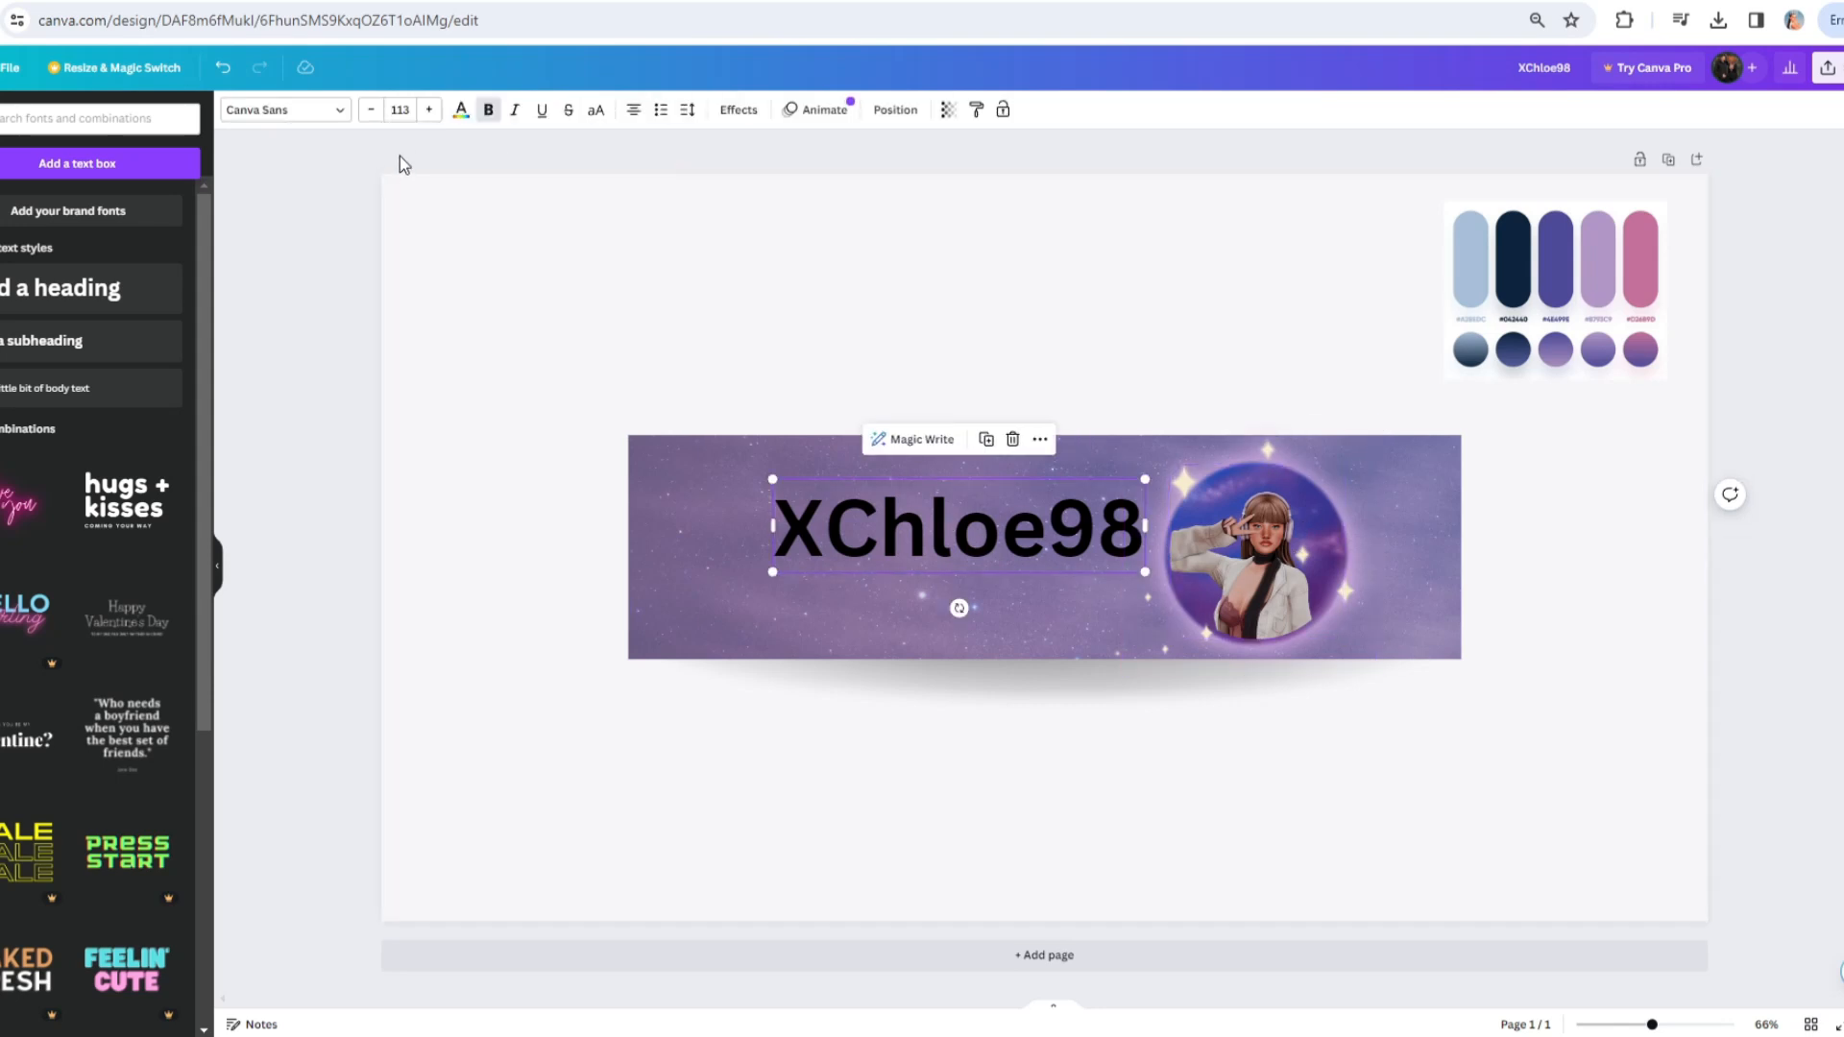
pyautogui.click(428, 109)
pyautogui.click(428, 110)
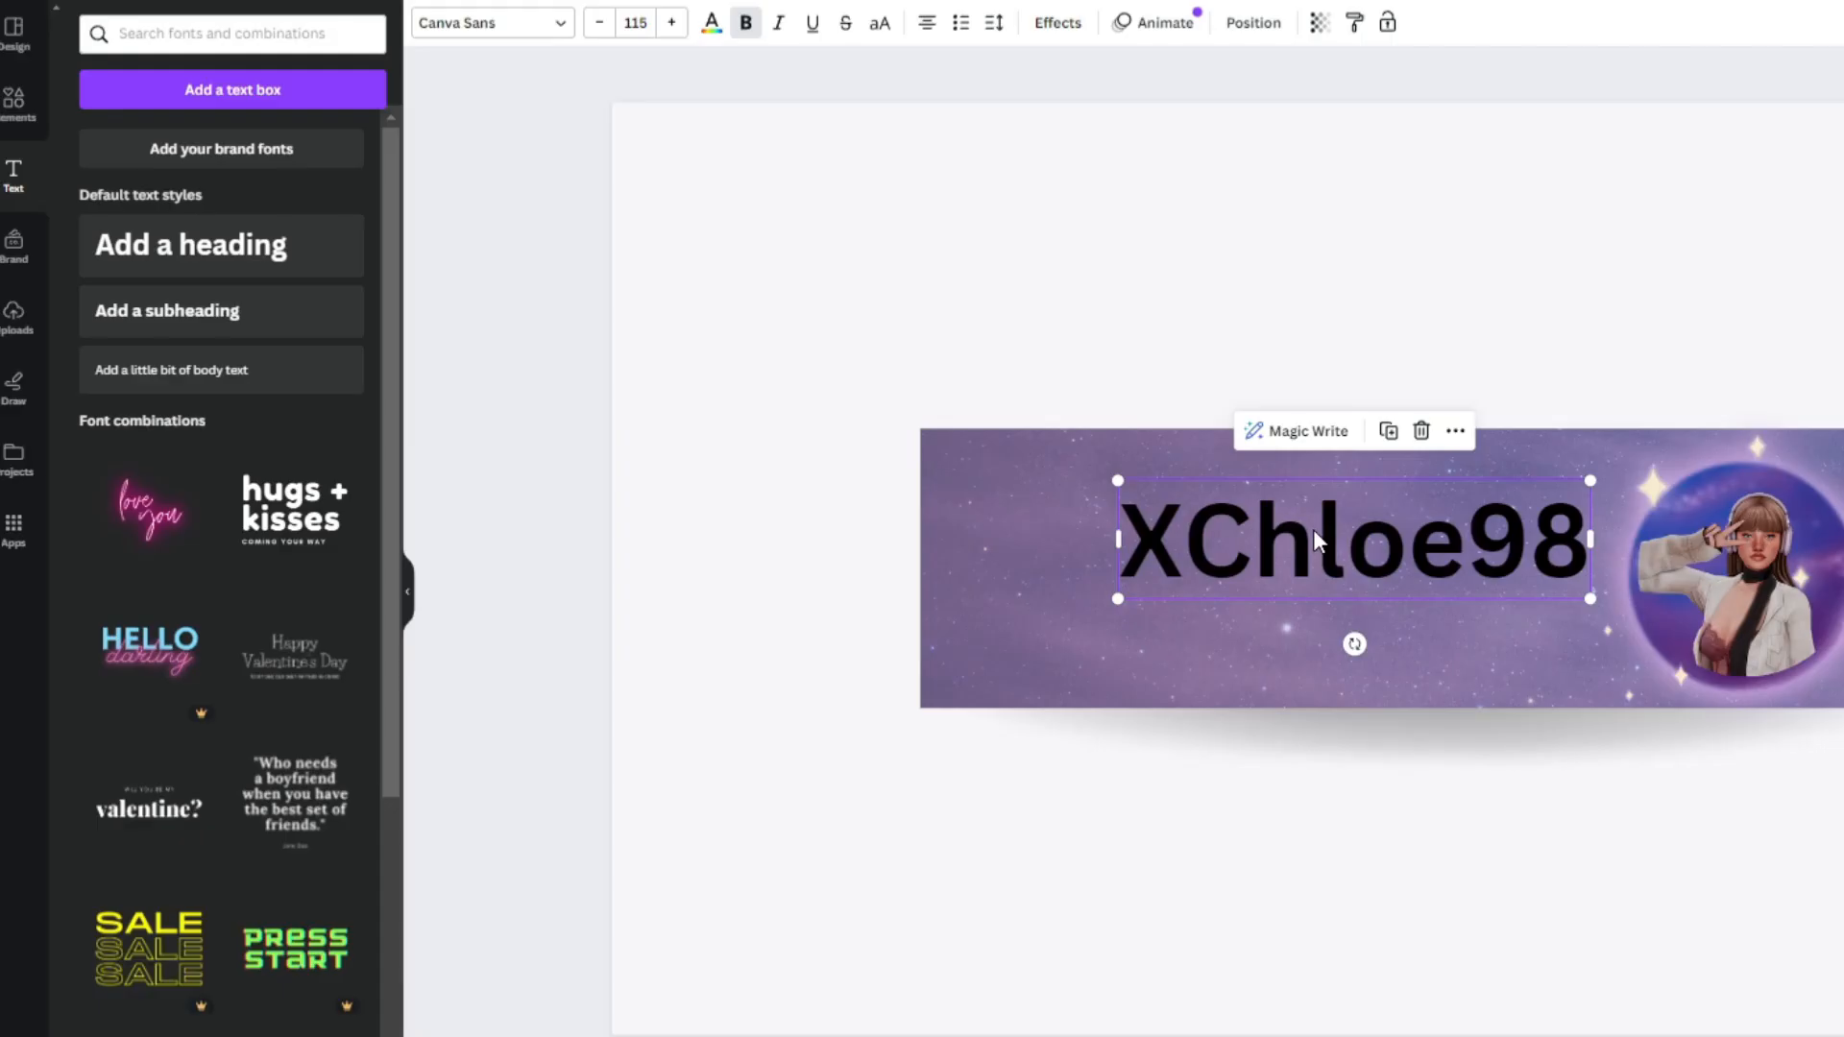
# - Set the channel name's font to Molenilo, enlarge it to font size 153, and reposition it beside the Sim portrait
pyautogui.click(492, 22)
pyautogui.write('molen')
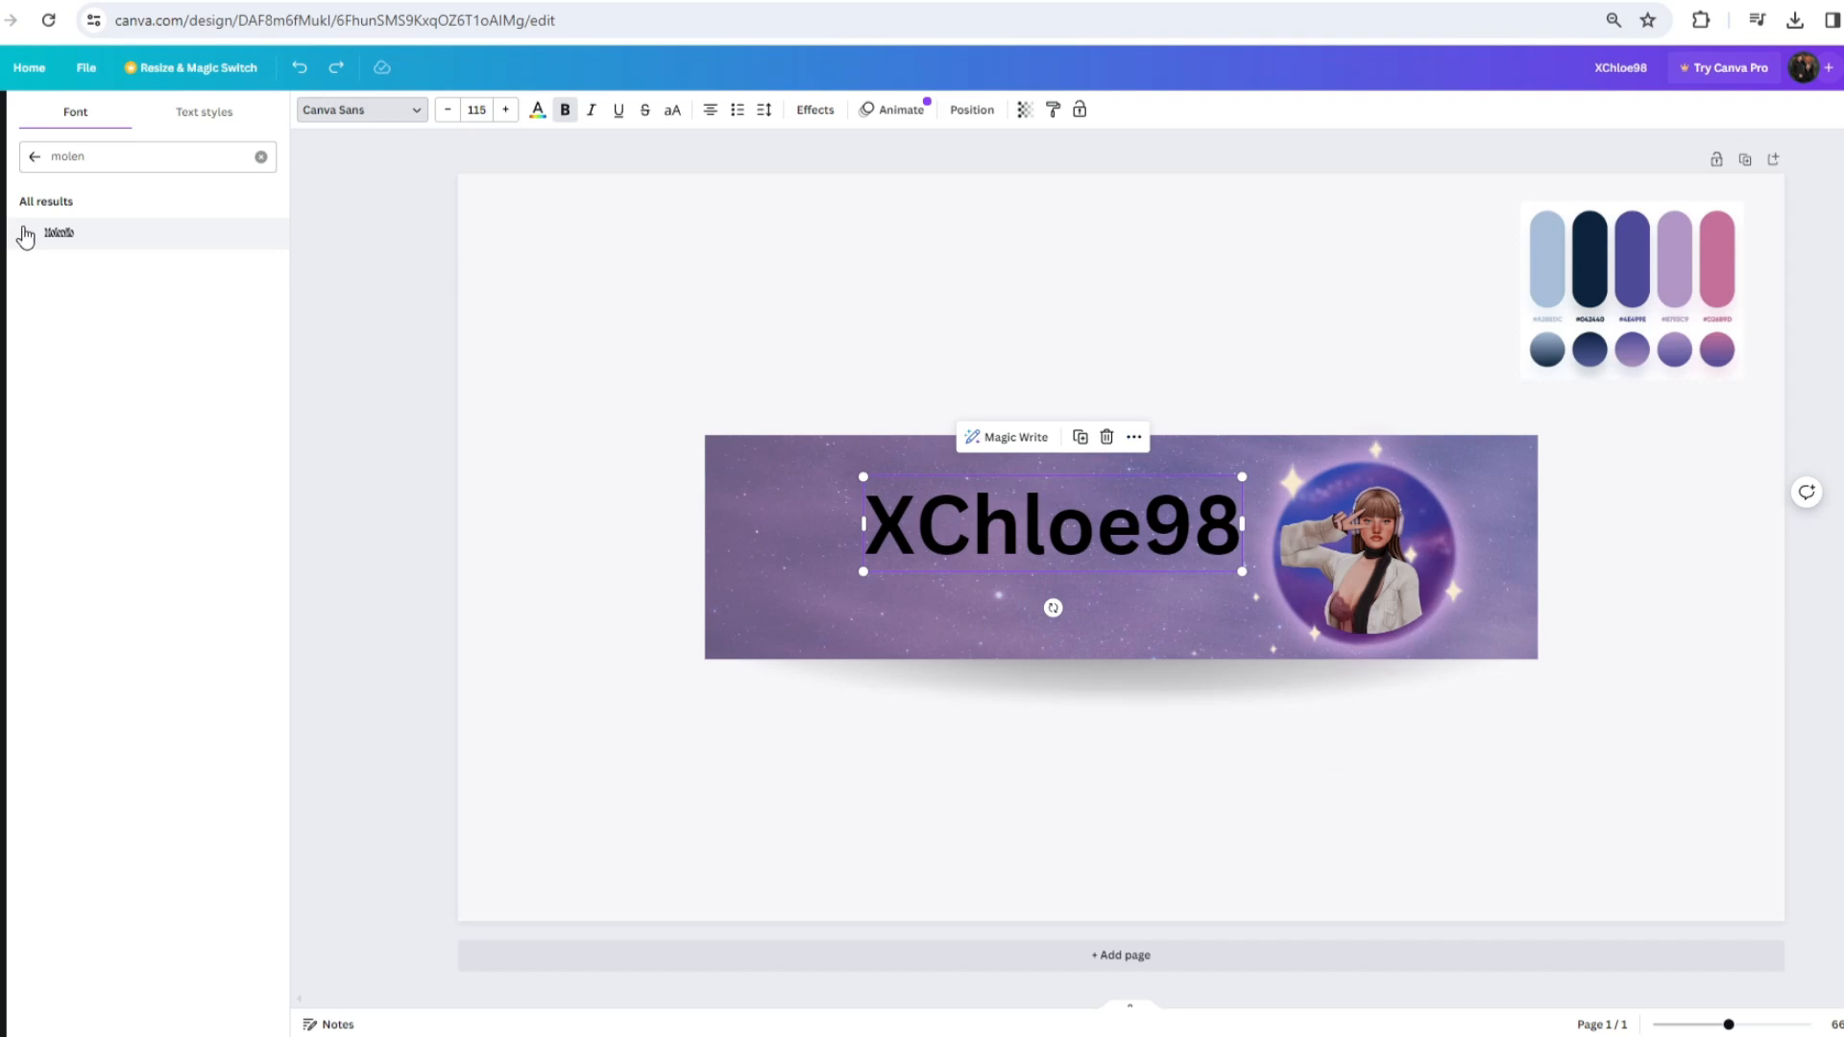
pyautogui.click(123, 190)
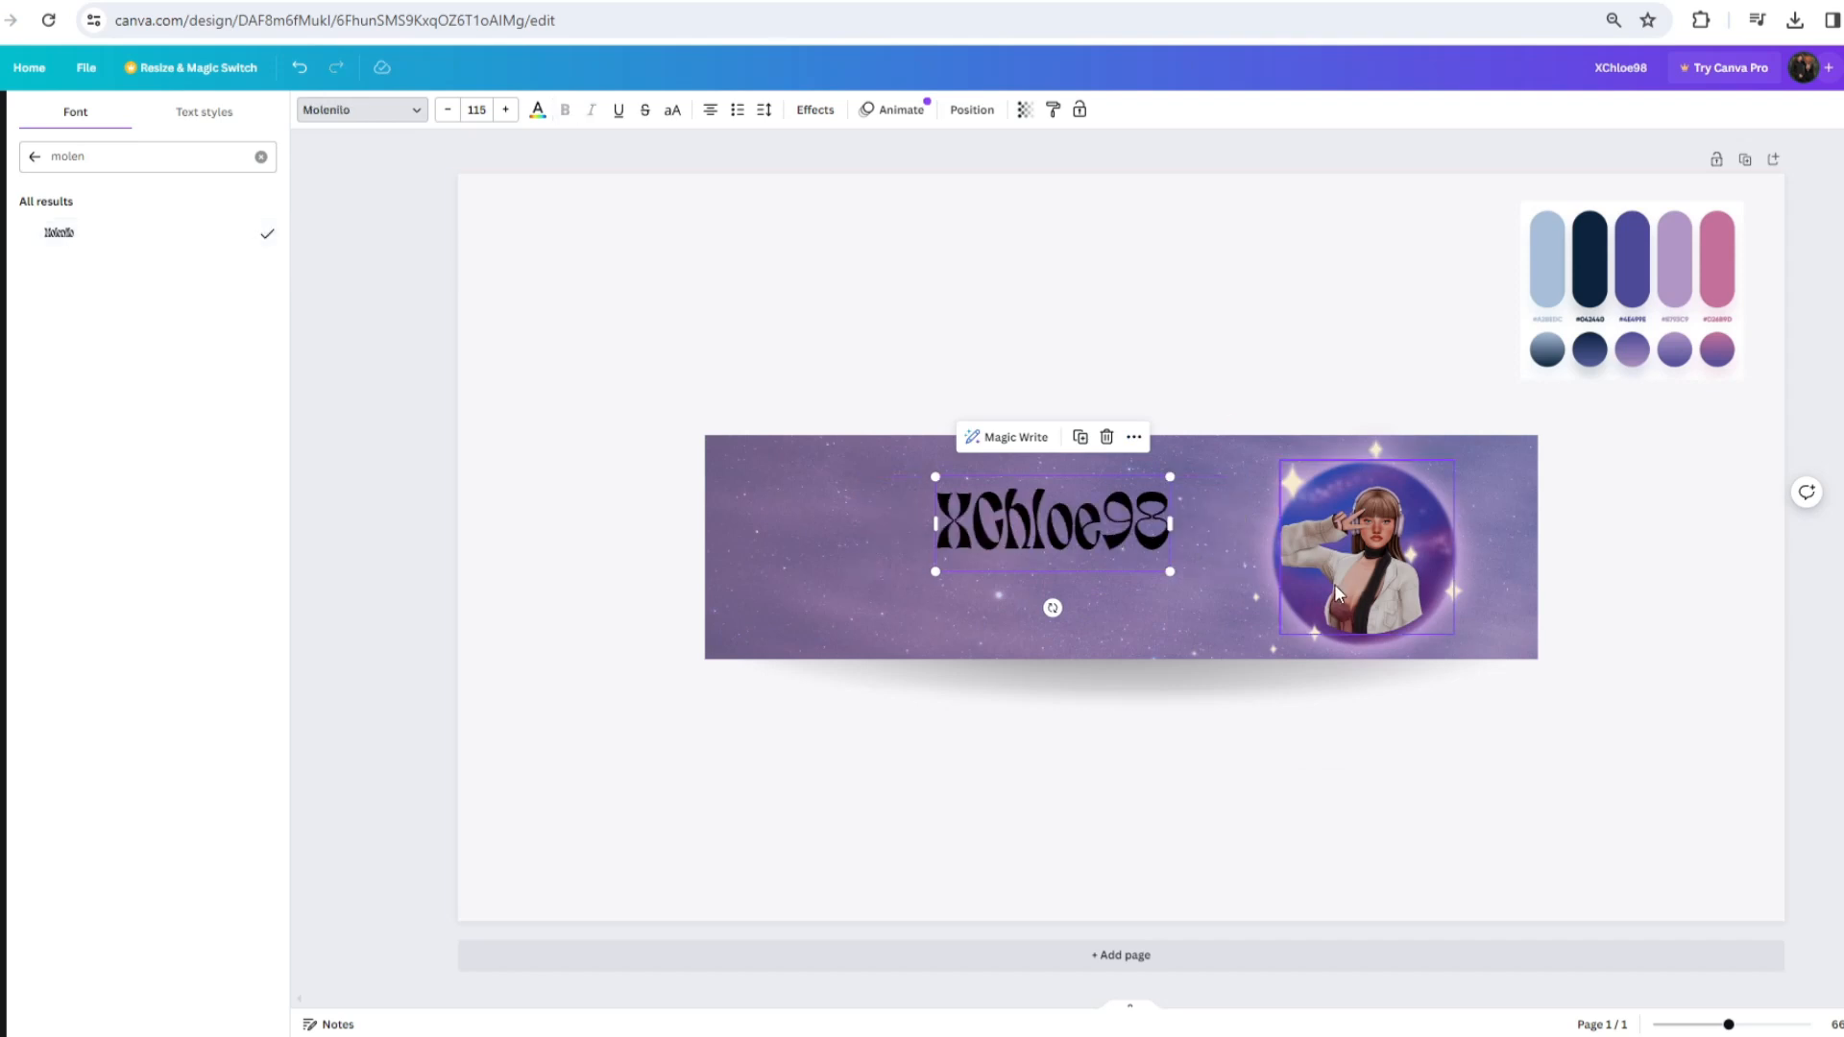
pyautogui.moveTo(1172, 573); pyautogui.dragTo(1233, 597)
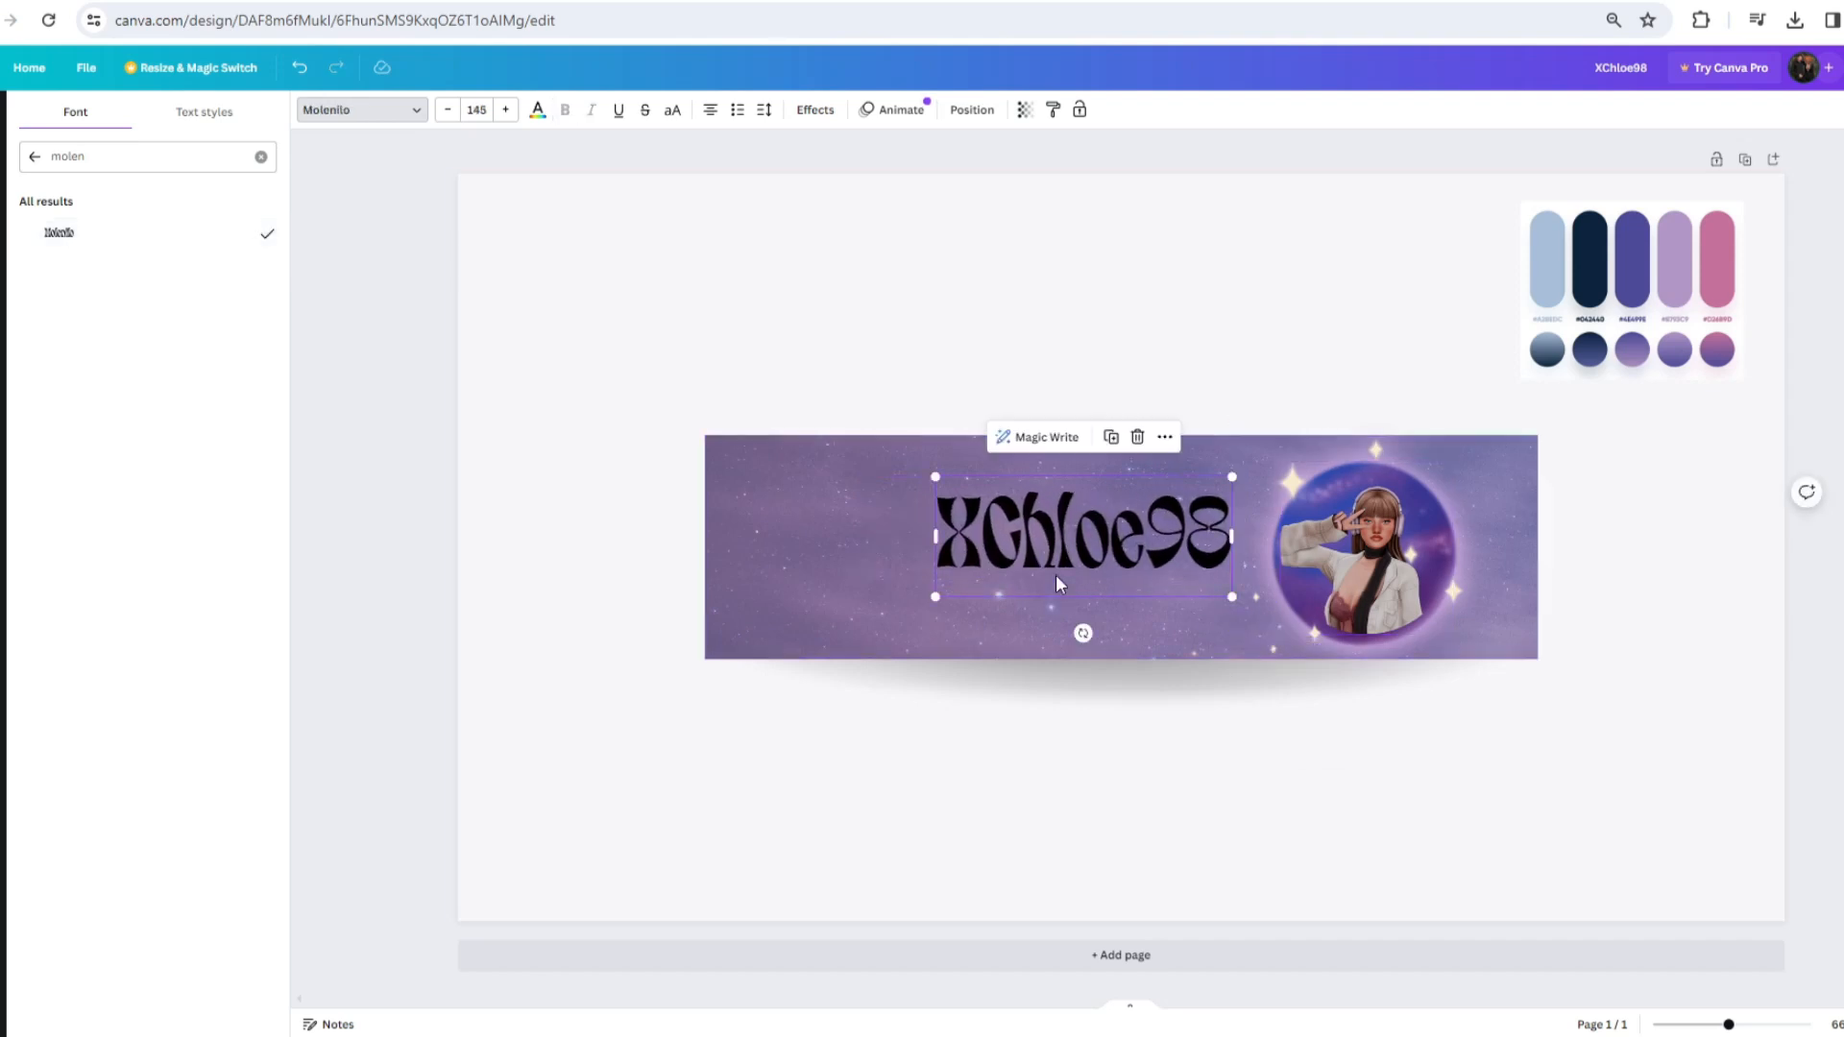
pyautogui.moveTo(1135, 549); pyautogui.dragTo(1097, 542)
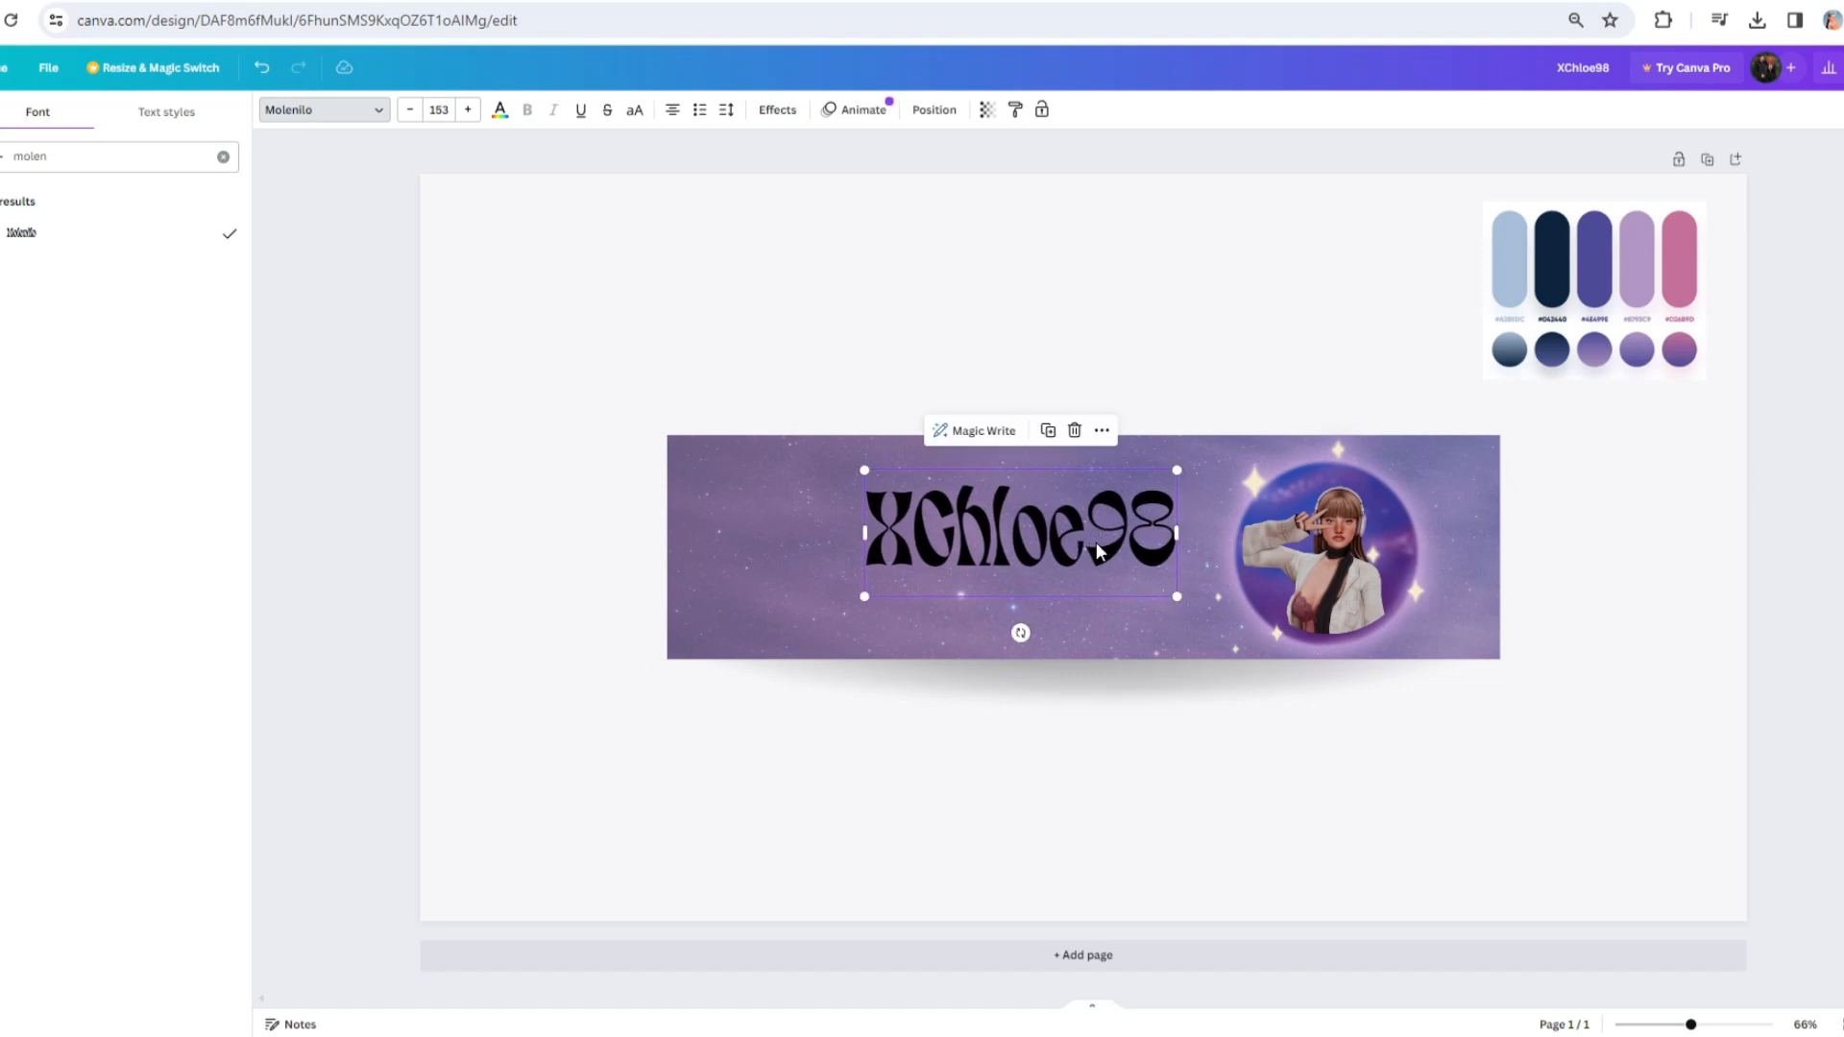
# - Colour the channel name with the palette's pink and apply the Neon text effect
pyautogui.click(499, 120)
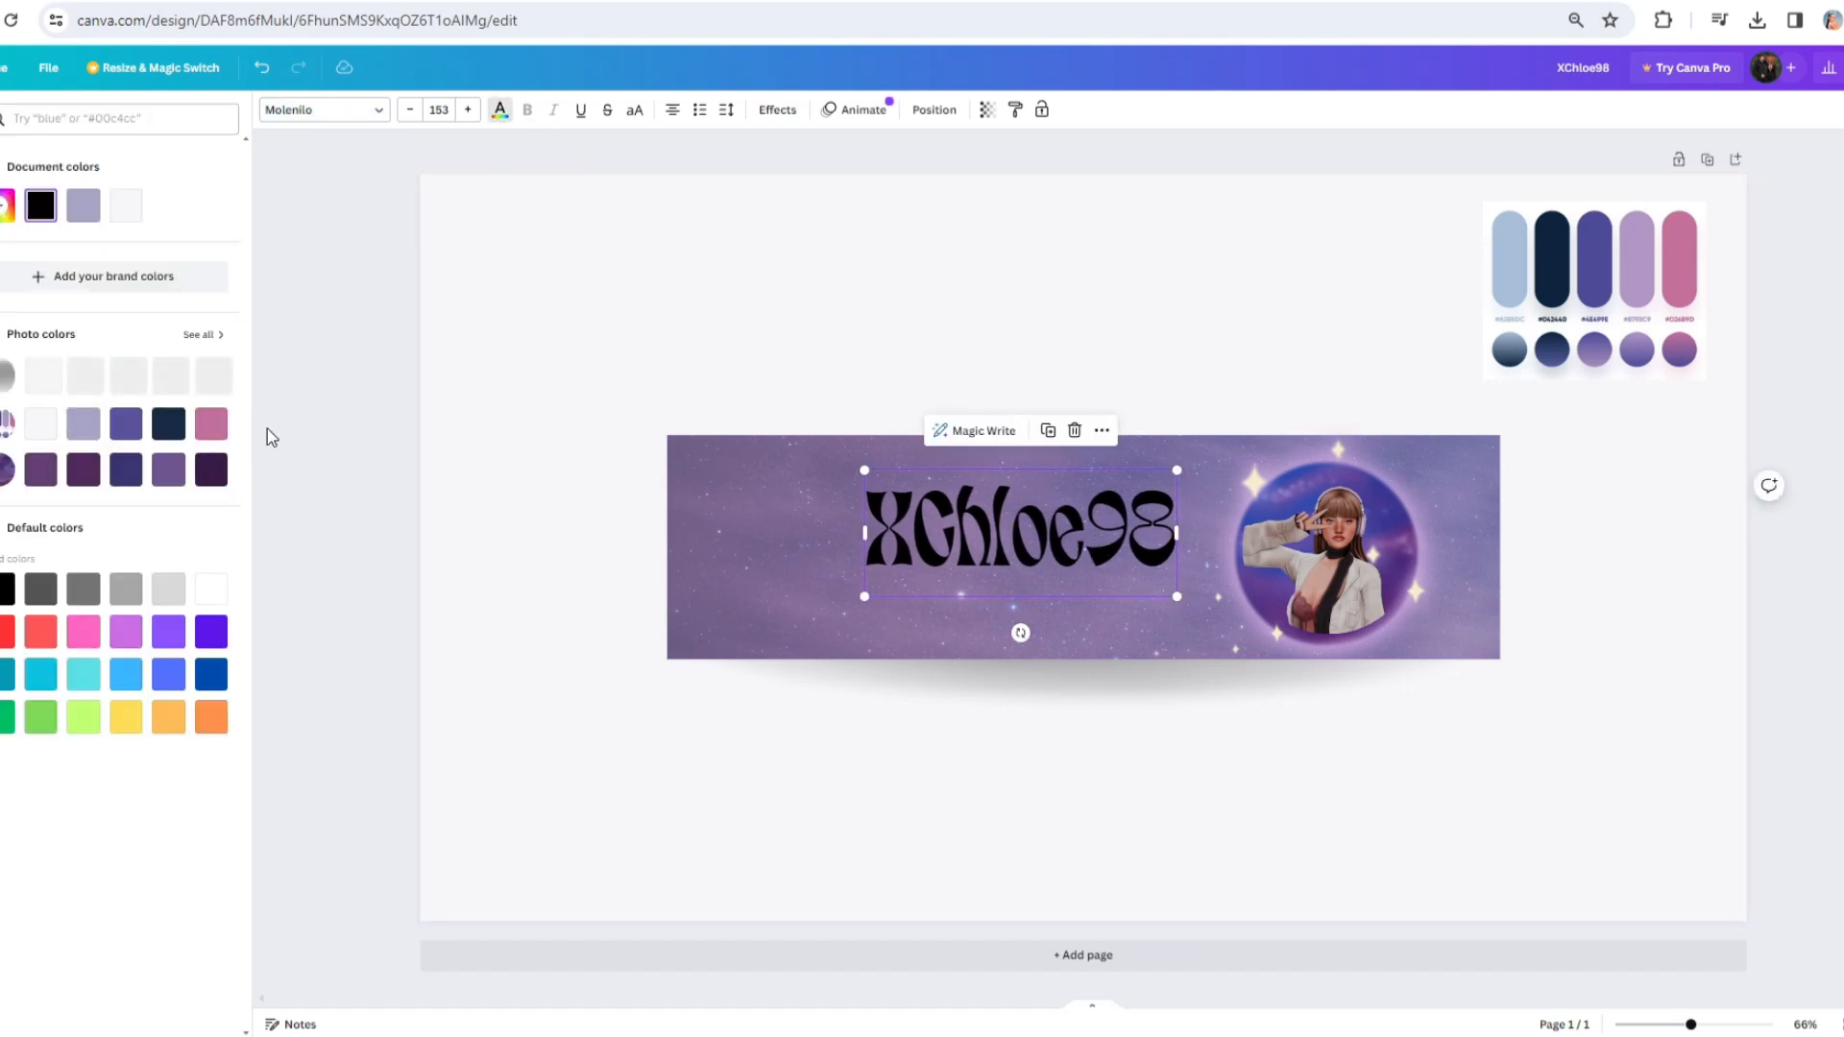
pyautogui.click(208, 426)
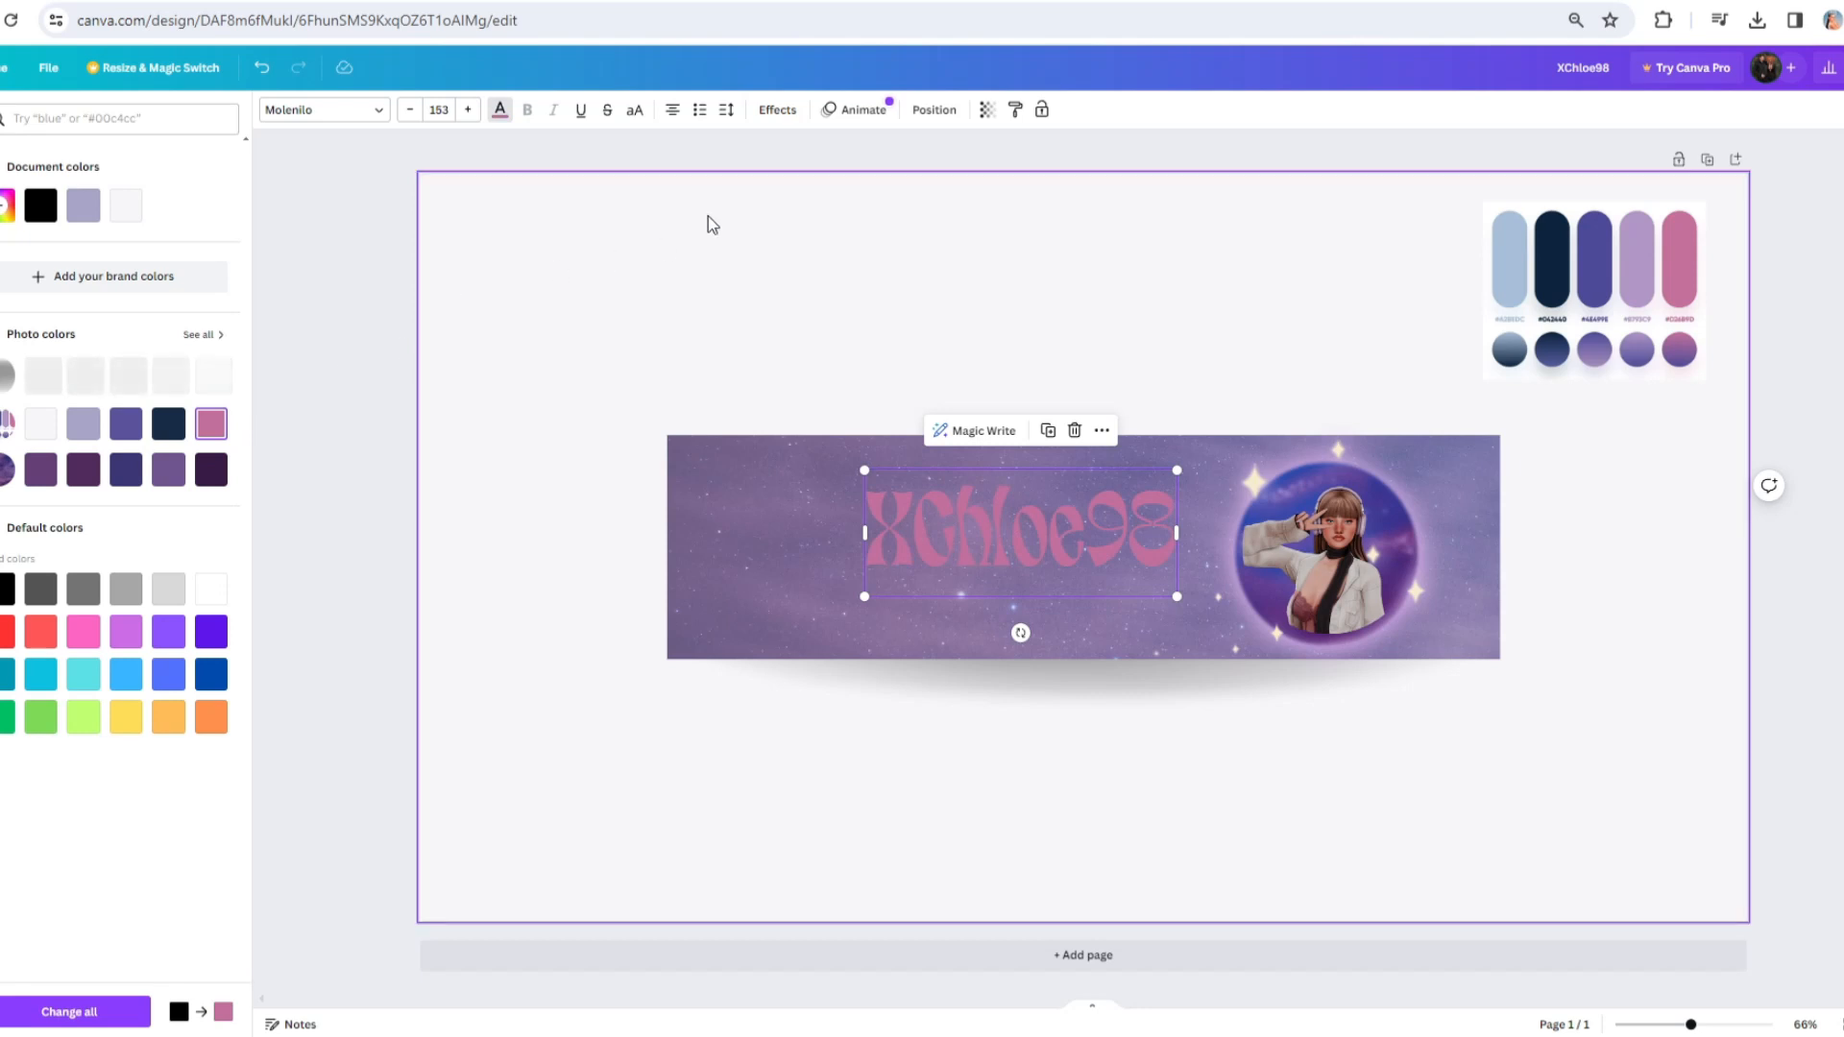
pyautogui.click(782, 113)
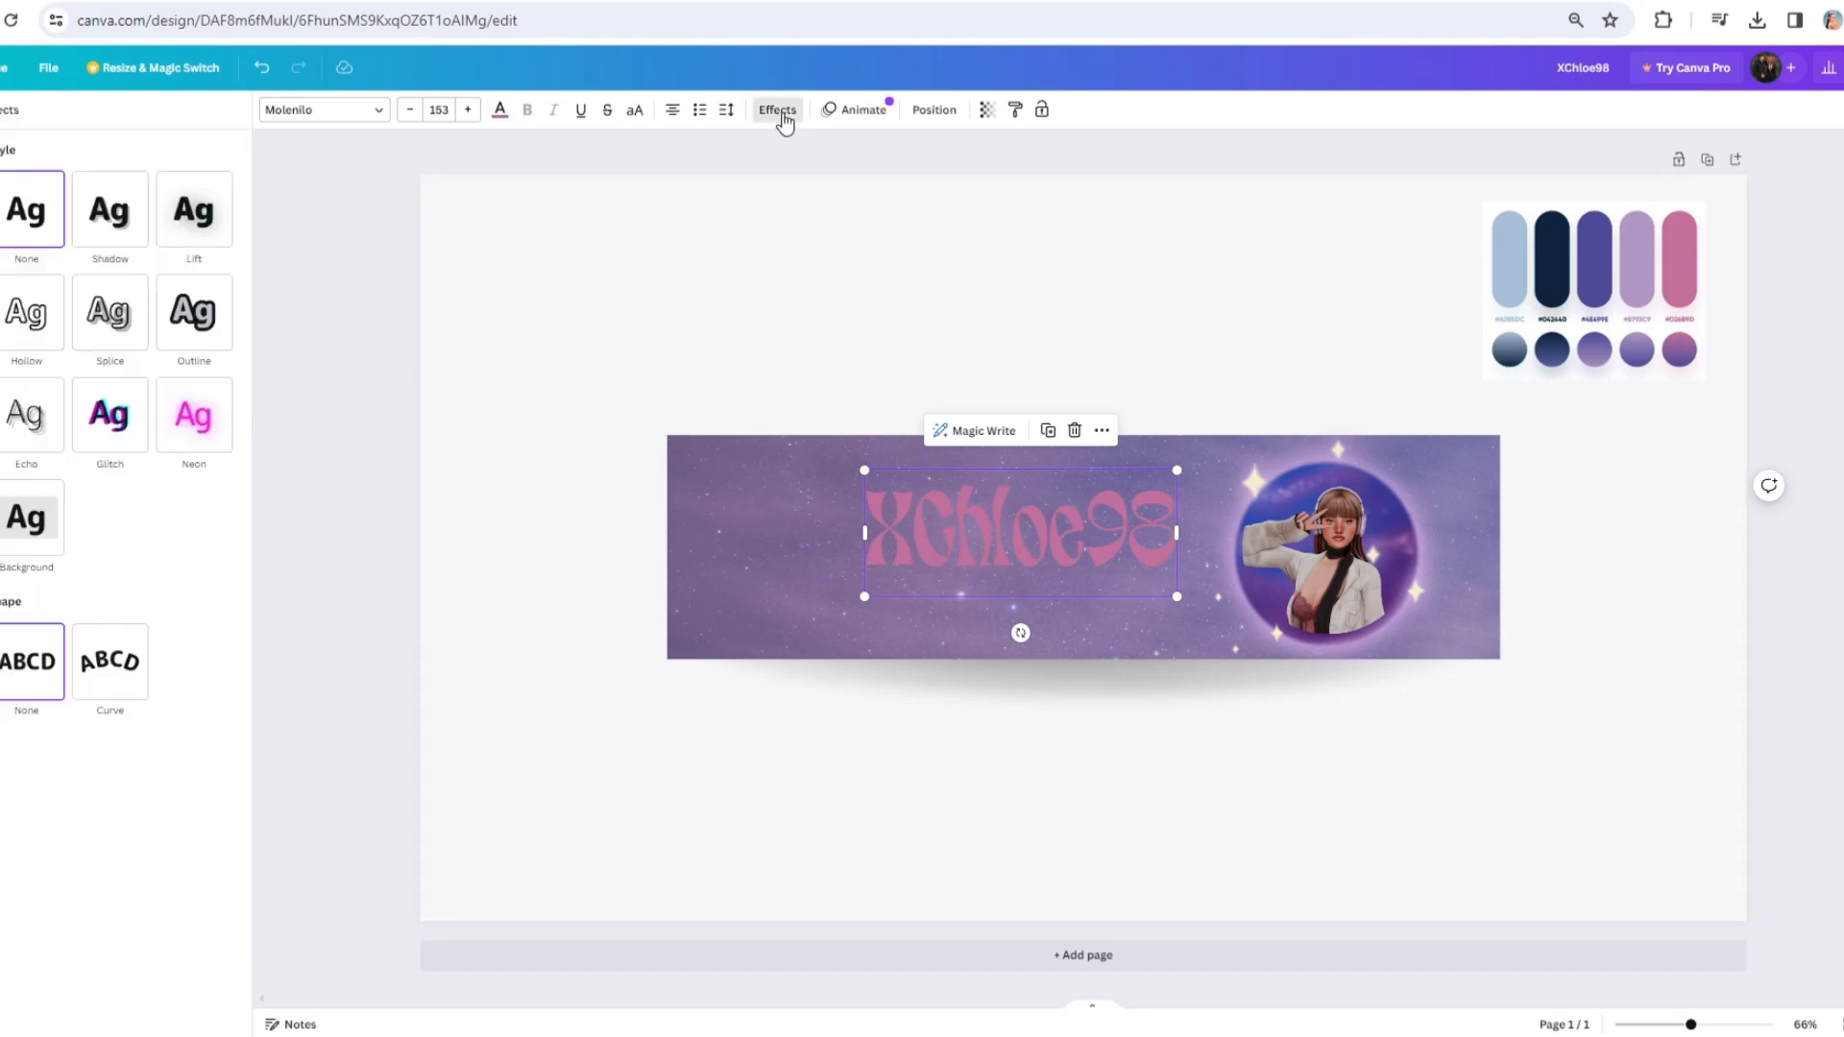
pyautogui.click(198, 427)
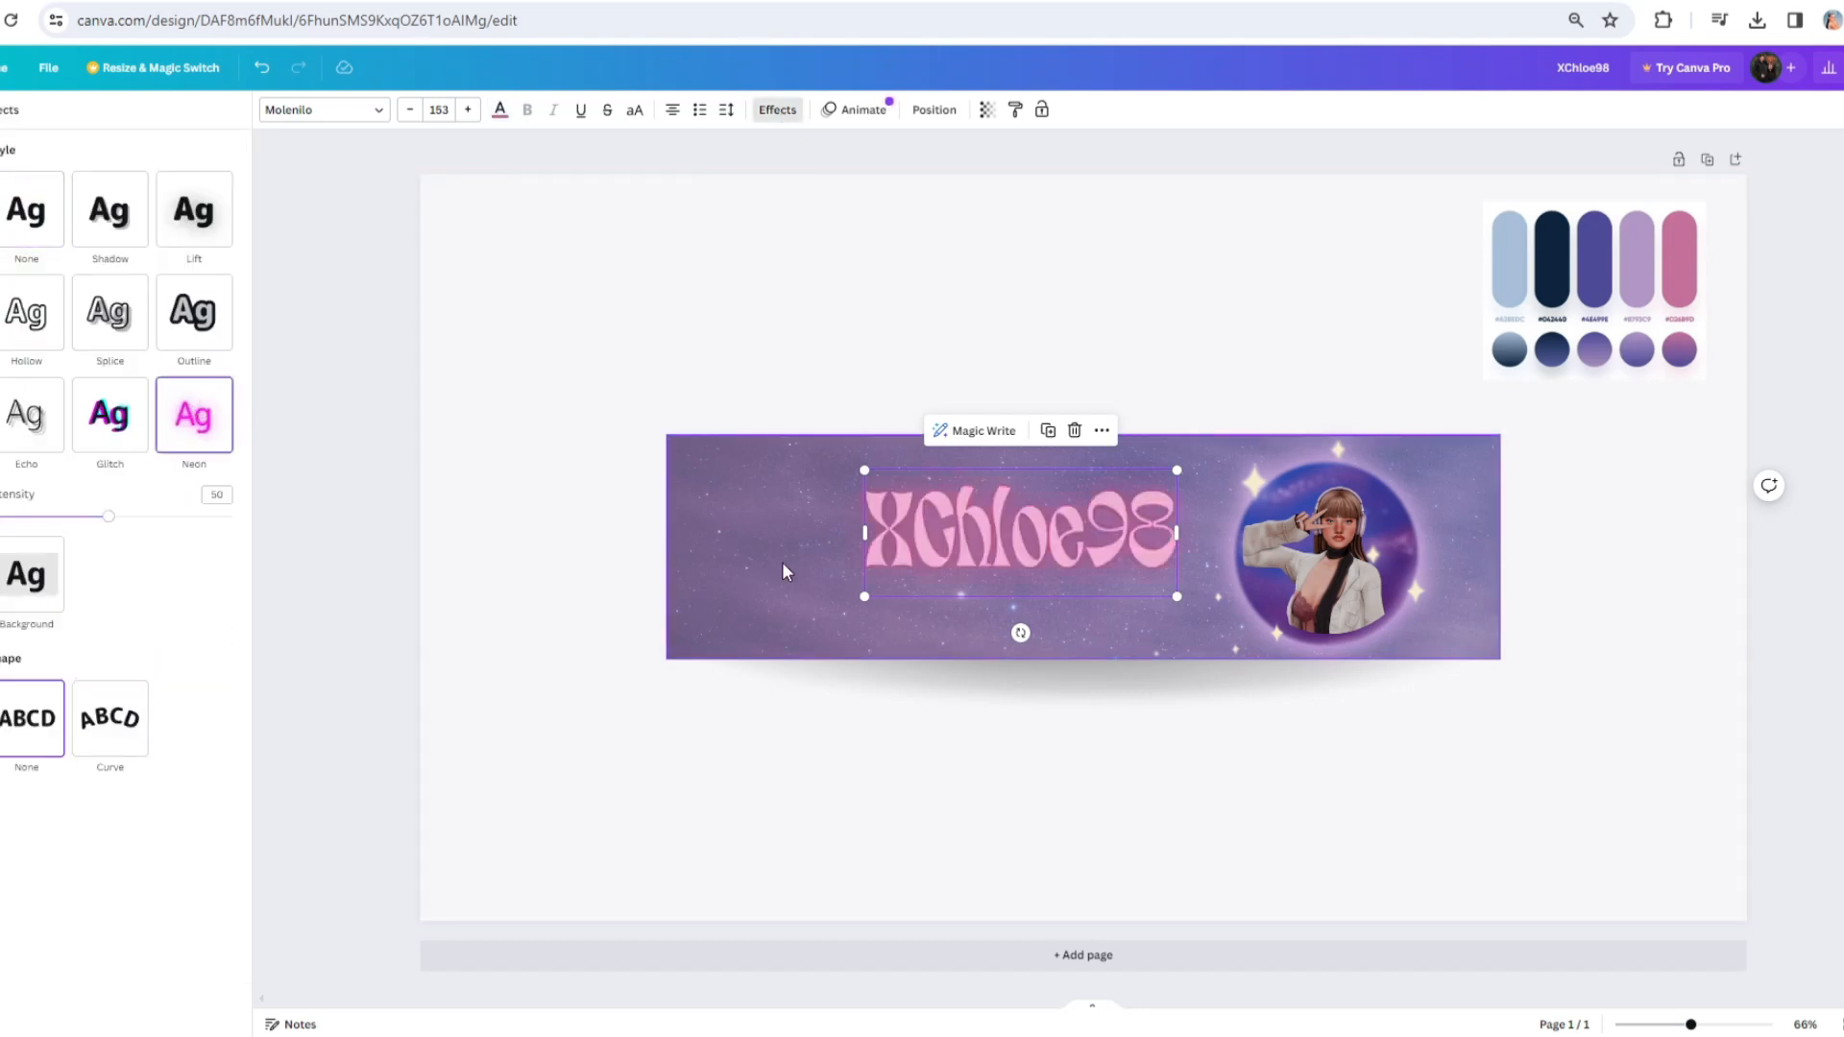
# - Enlarge the channel name to font size 162, recolour it with the palette's lilac, and nudge it slightly upward
pyautogui.moveTo(1178, 598); pyautogui.dragTo(1195, 604)
pyautogui.moveTo(1059, 557); pyautogui.dragTo(1048, 554)
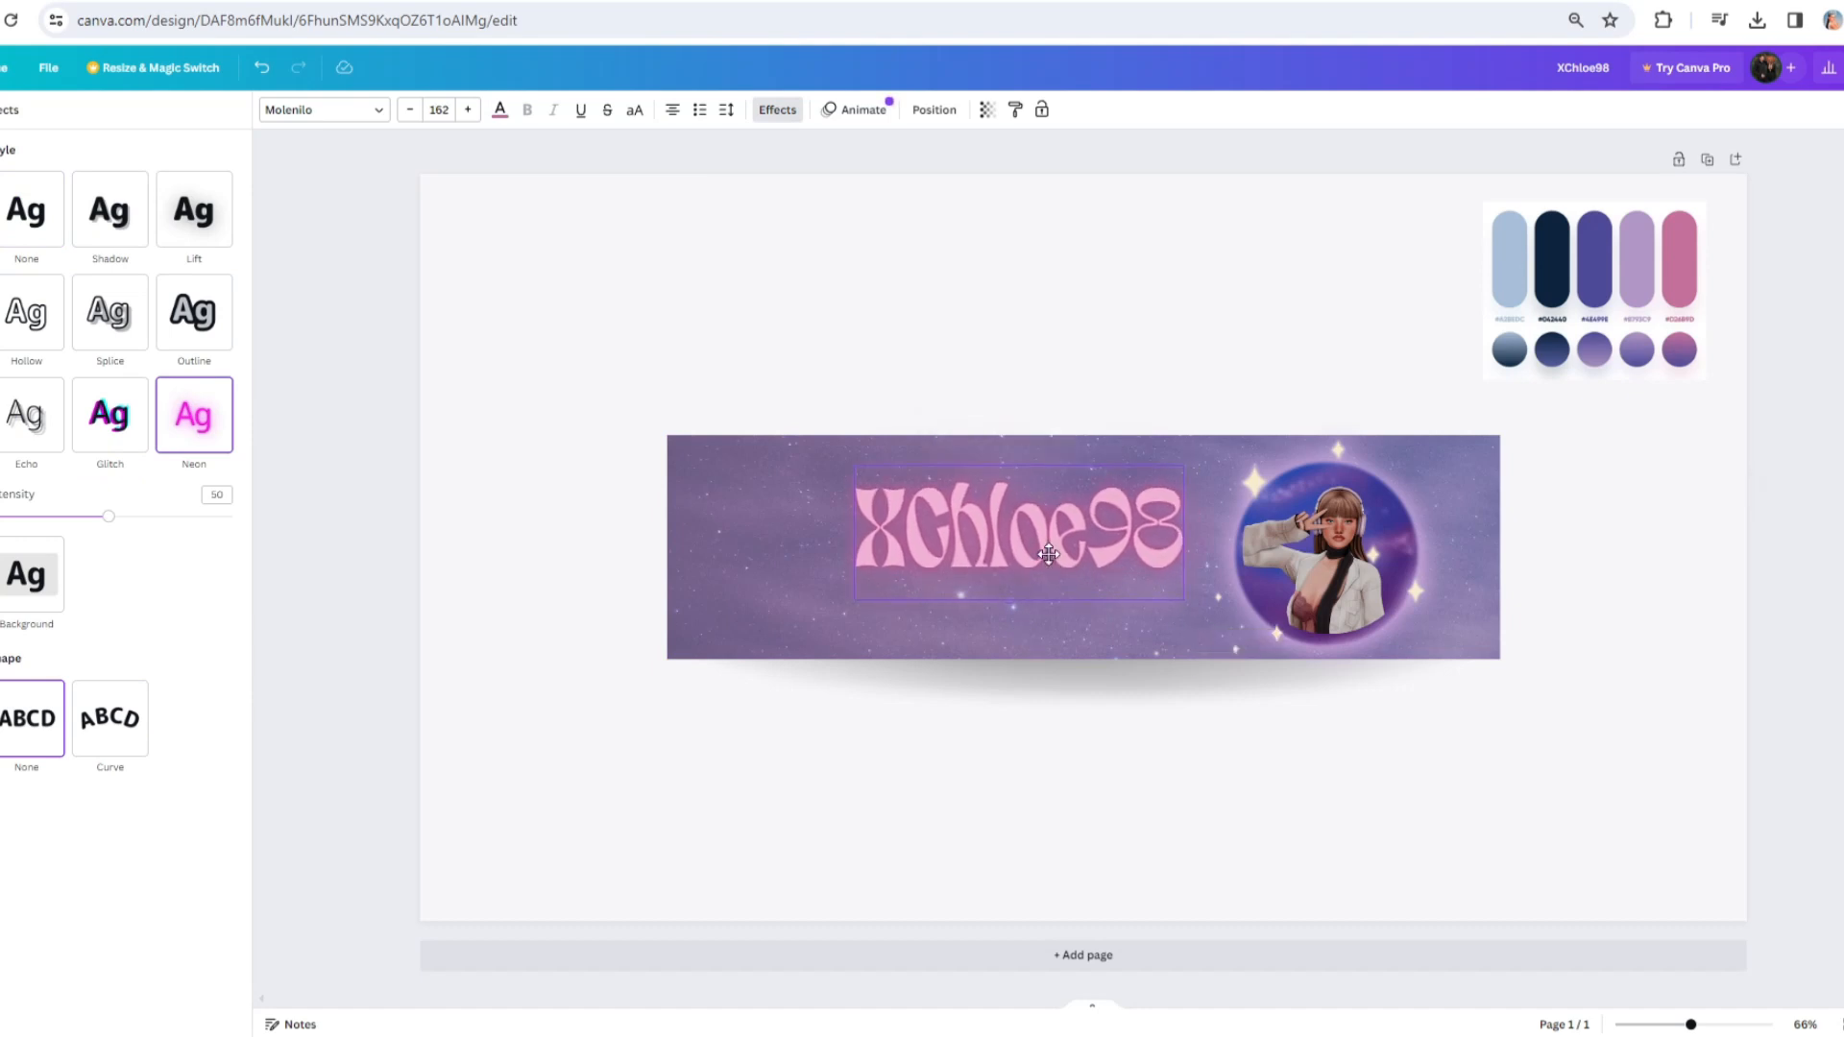
pyautogui.click(501, 112)
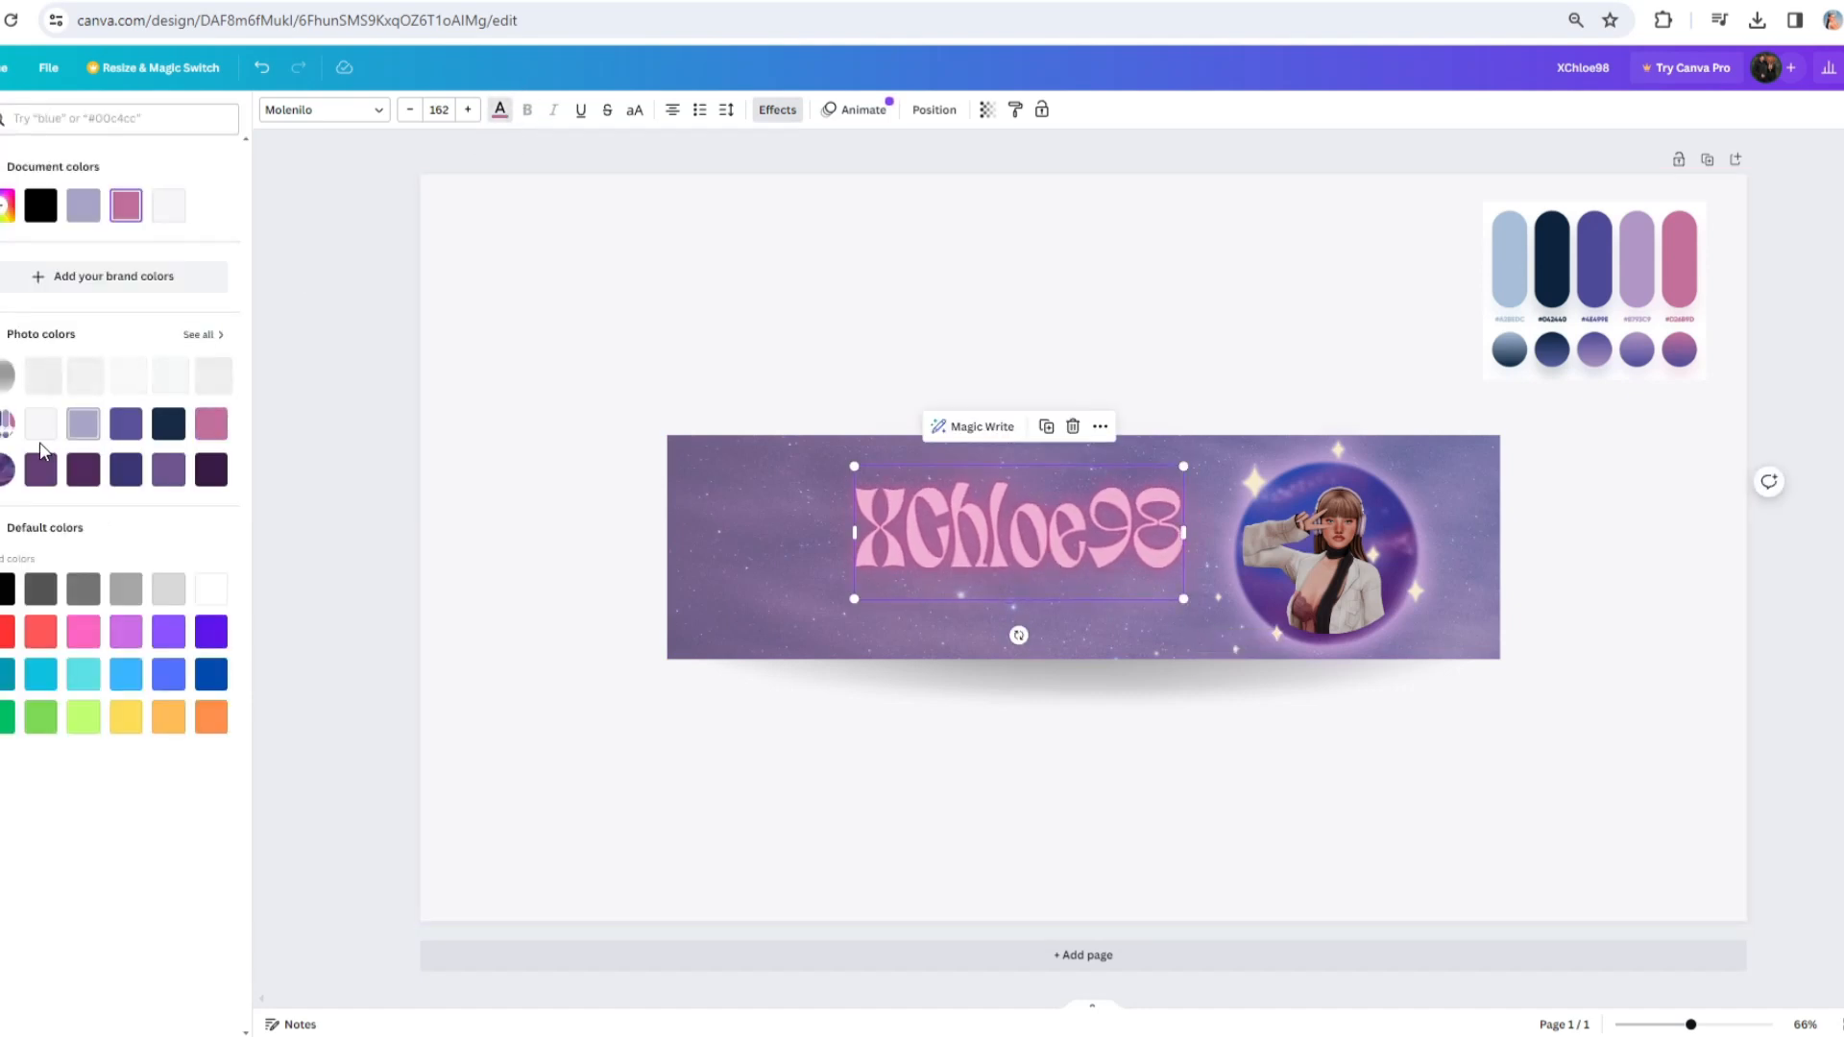
pyautogui.click(84, 423)
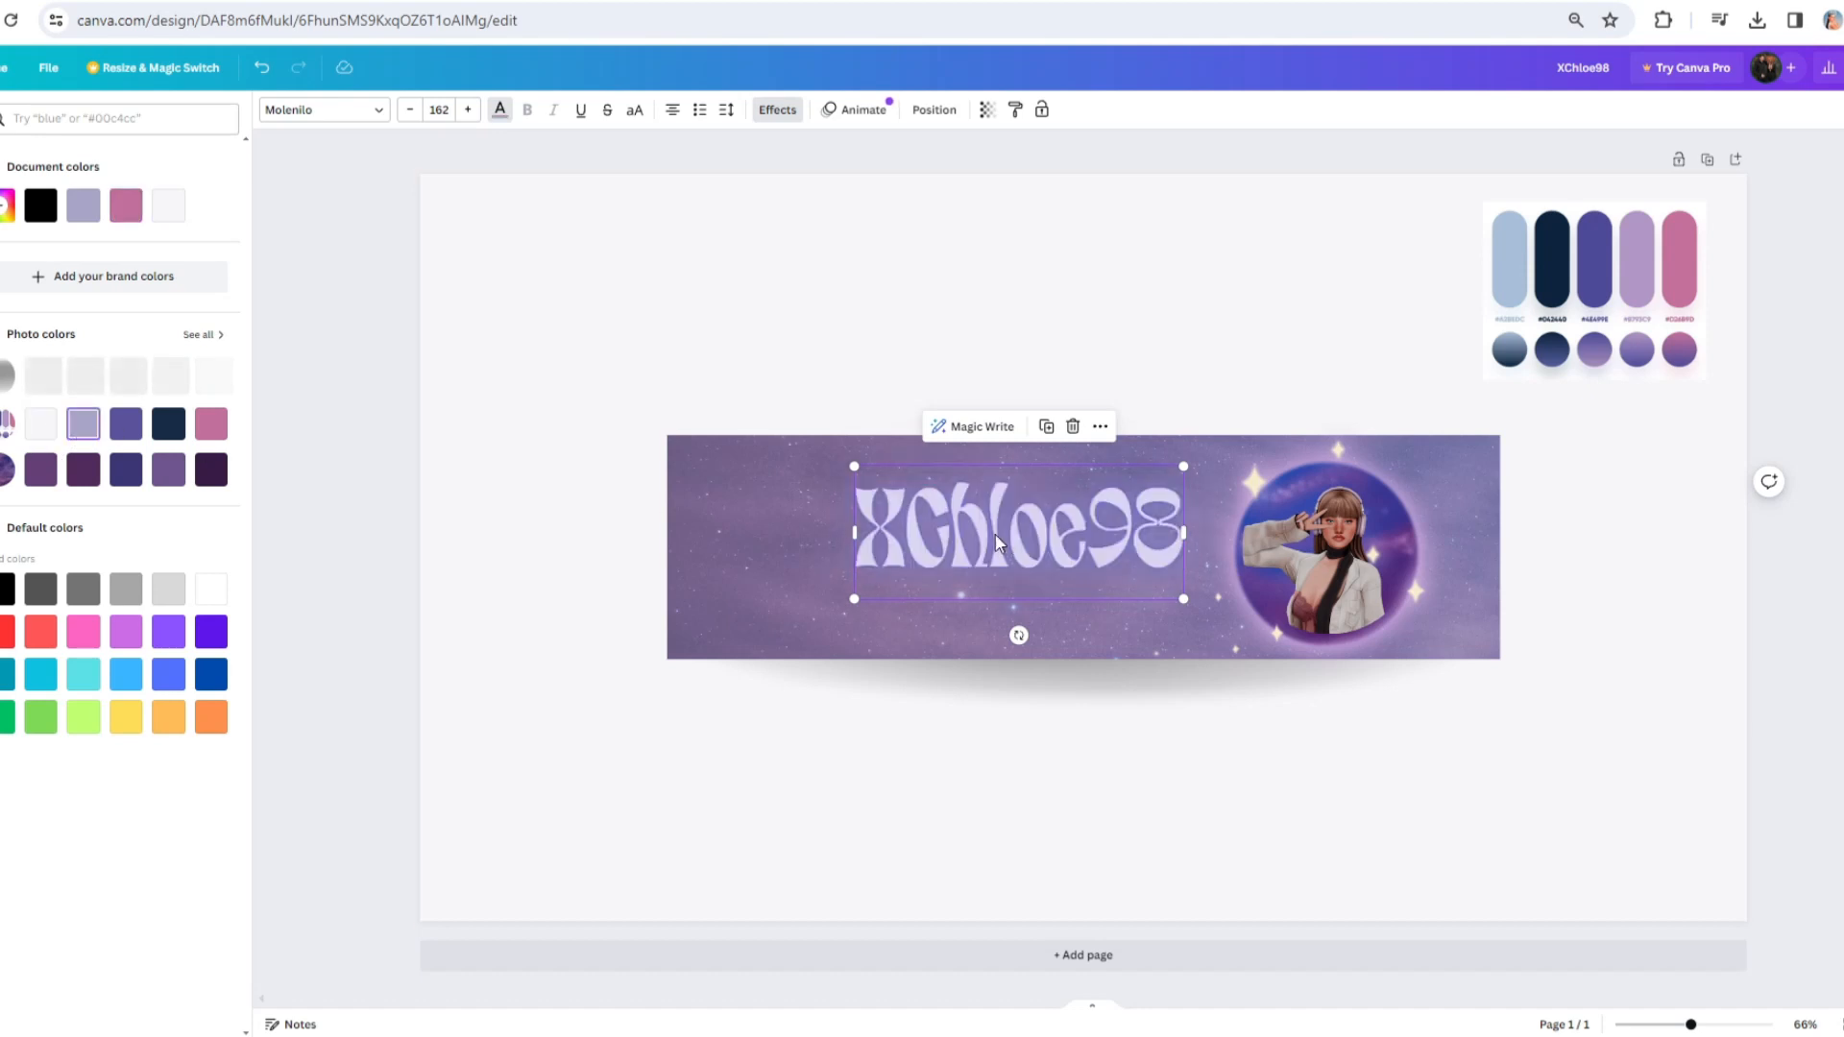
pyautogui.click(170, 426)
pyautogui.click(84, 423)
pyautogui.moveTo(1054, 558); pyautogui.dragTo(1053, 554)
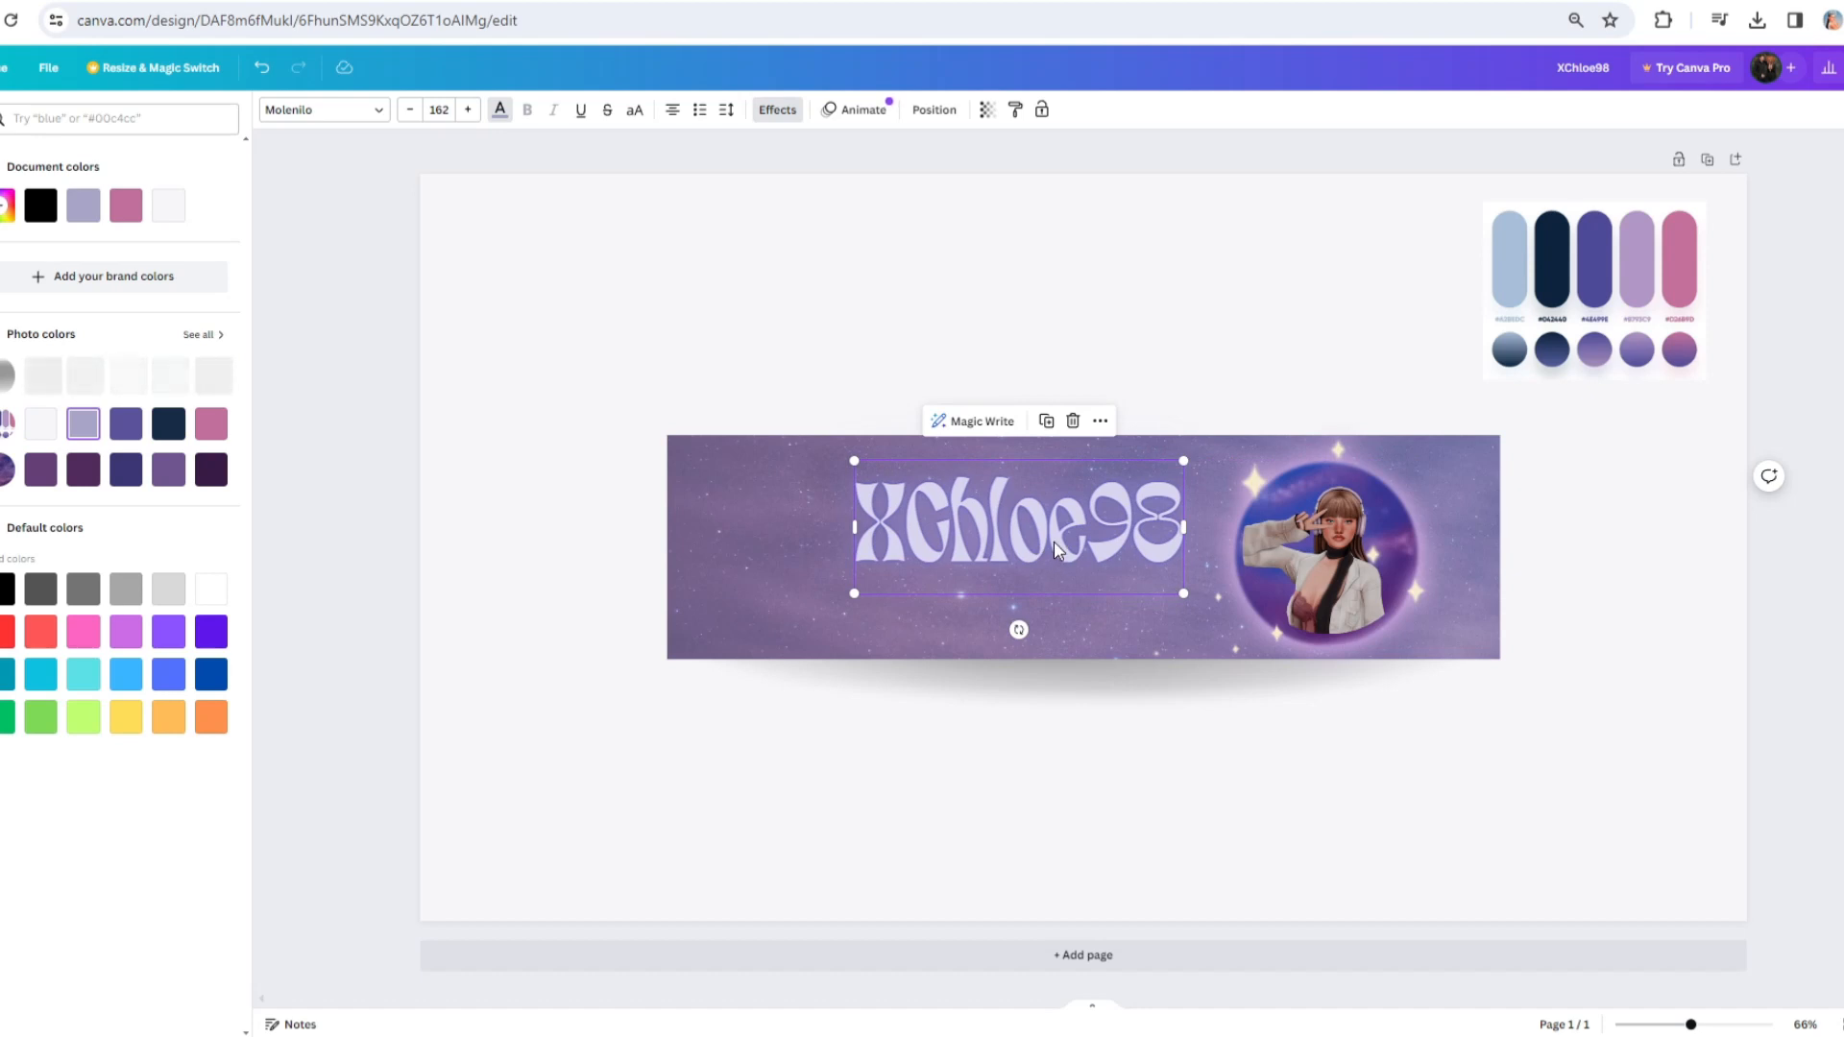
# - Add a heading reading "CAS | Builds | Stories" at font size 45.2 beneath the channel name and colour it off-white
pyautogui.press('t')
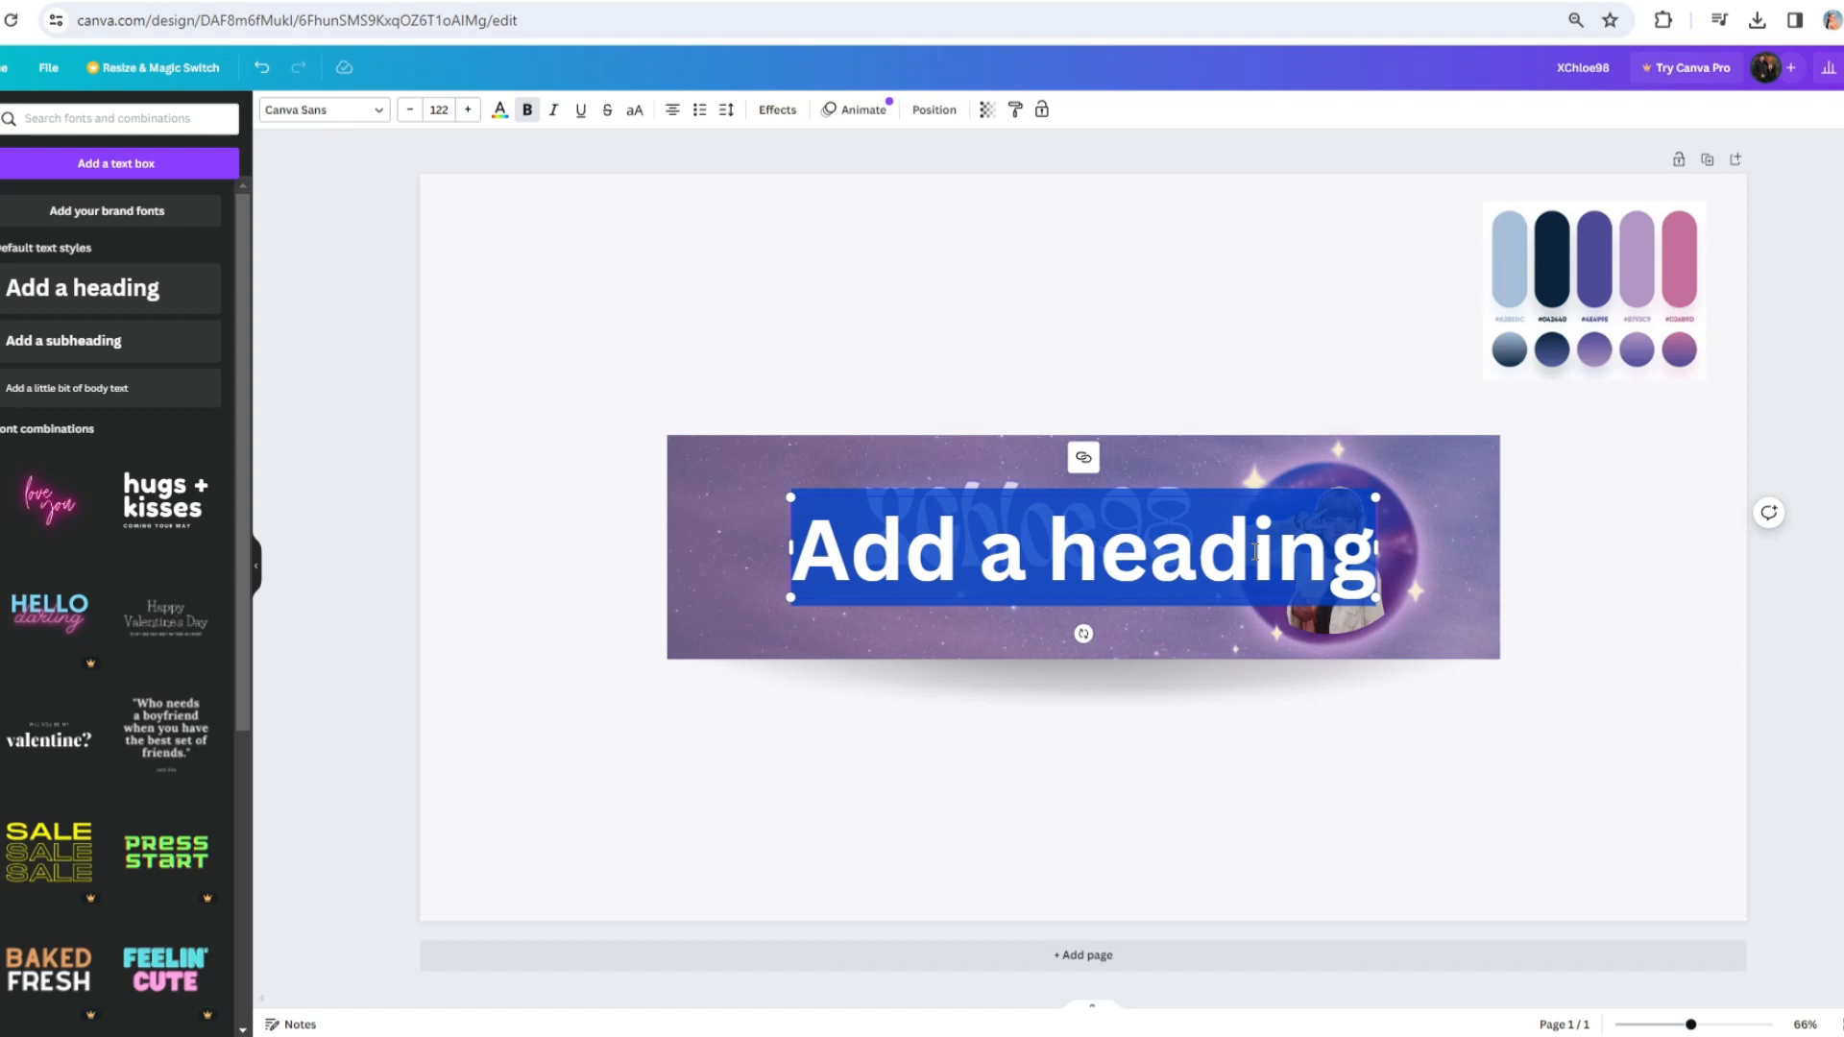
pyautogui.hotkey('ctrl', 'z')
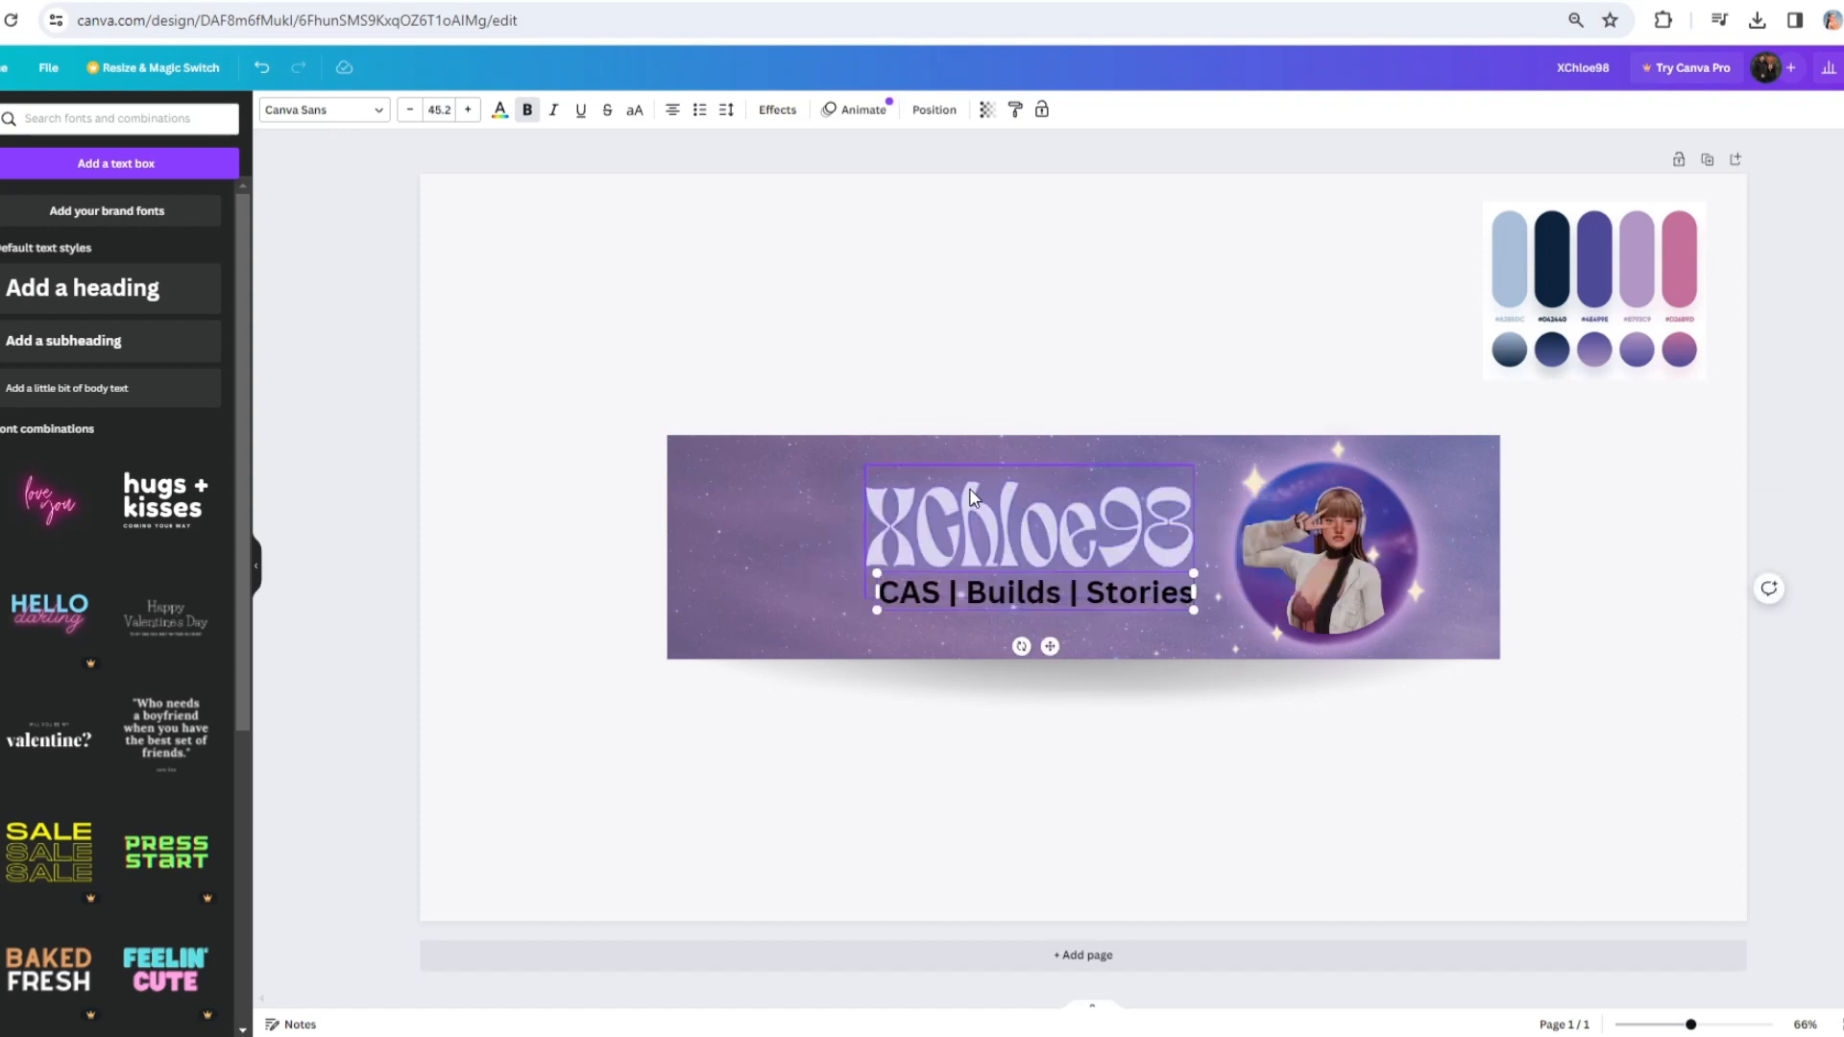
pyautogui.click(500, 110)
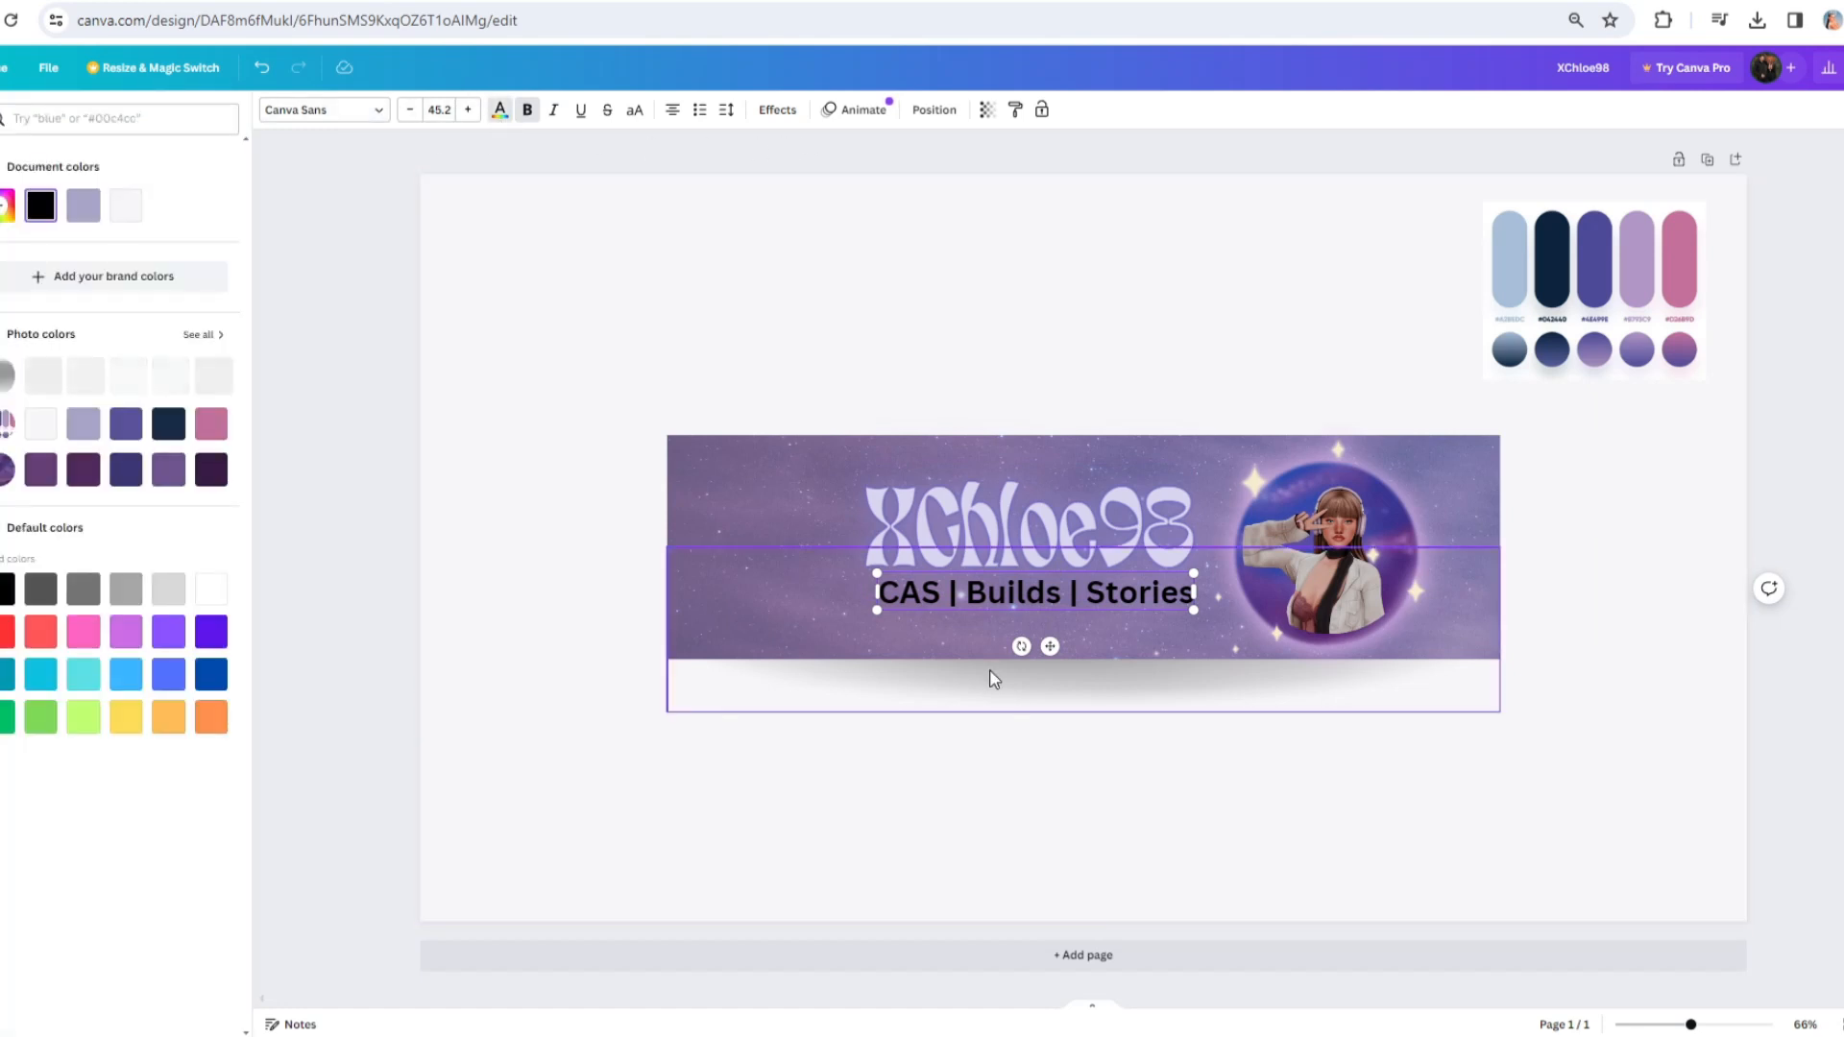
pyautogui.click(41, 424)
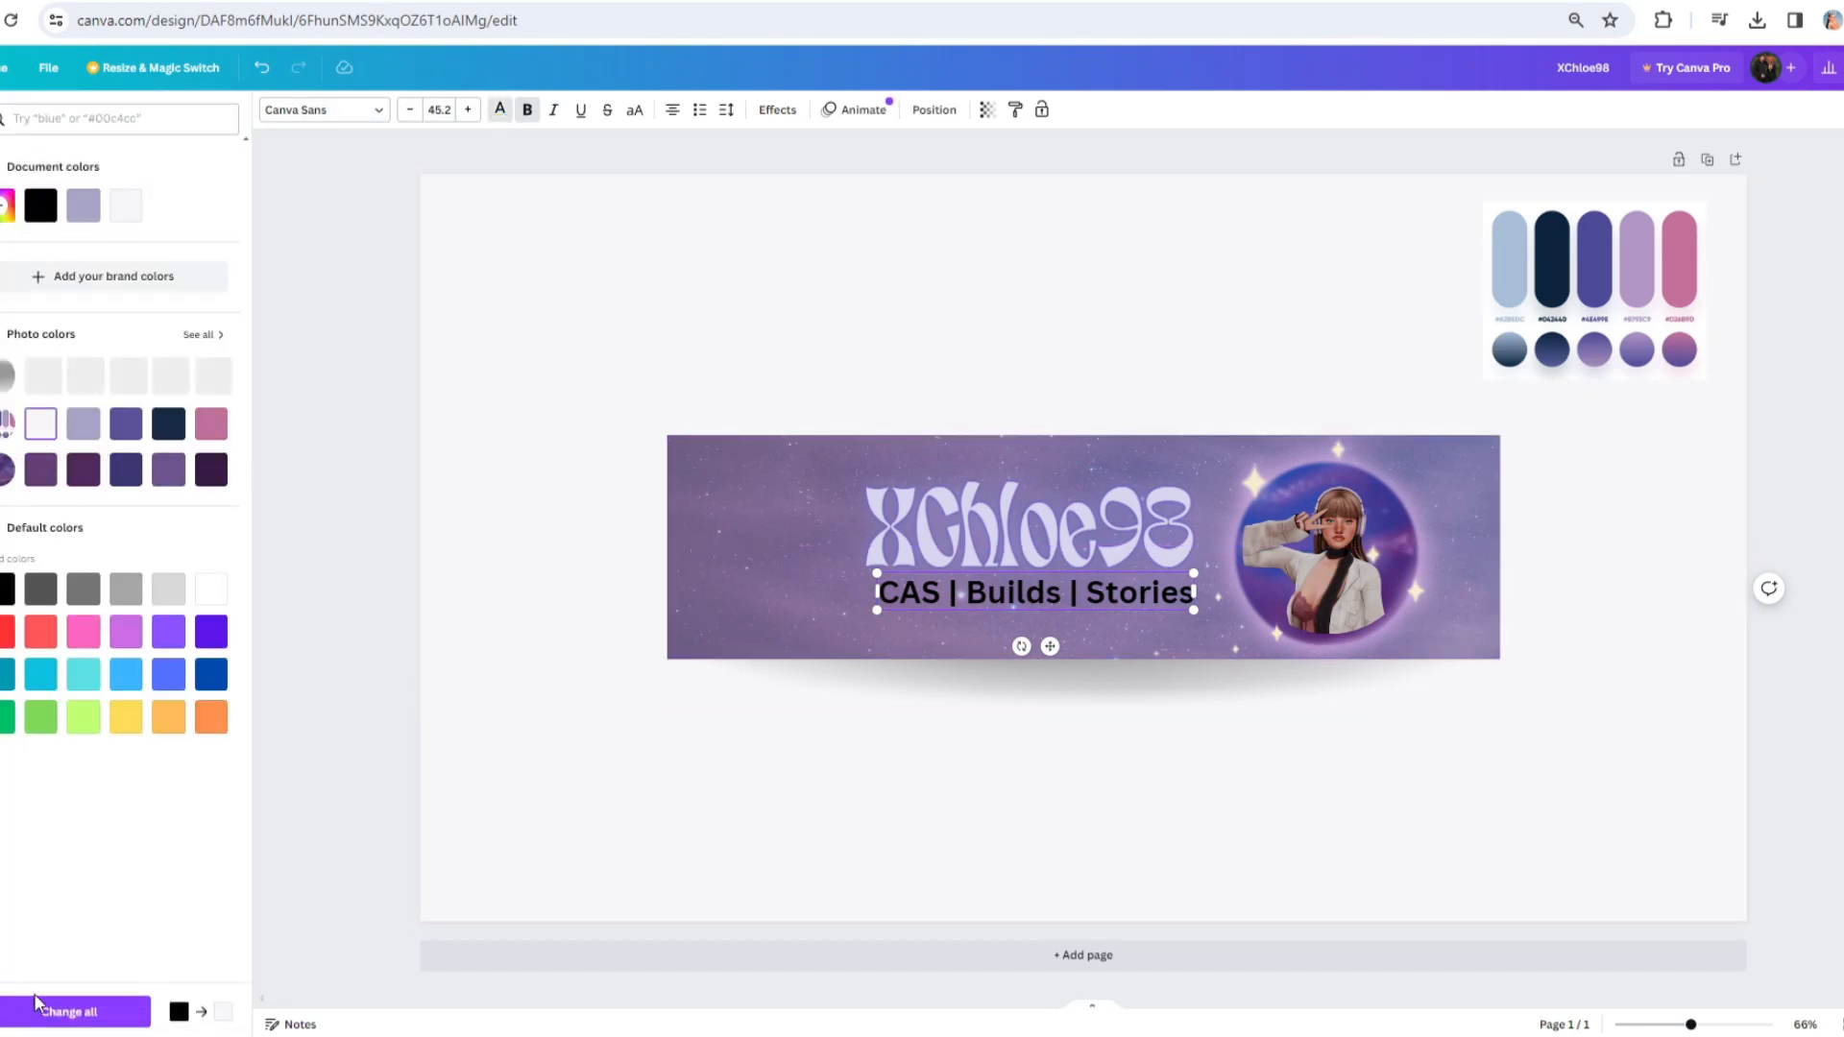
pyautogui.click(69, 1013)
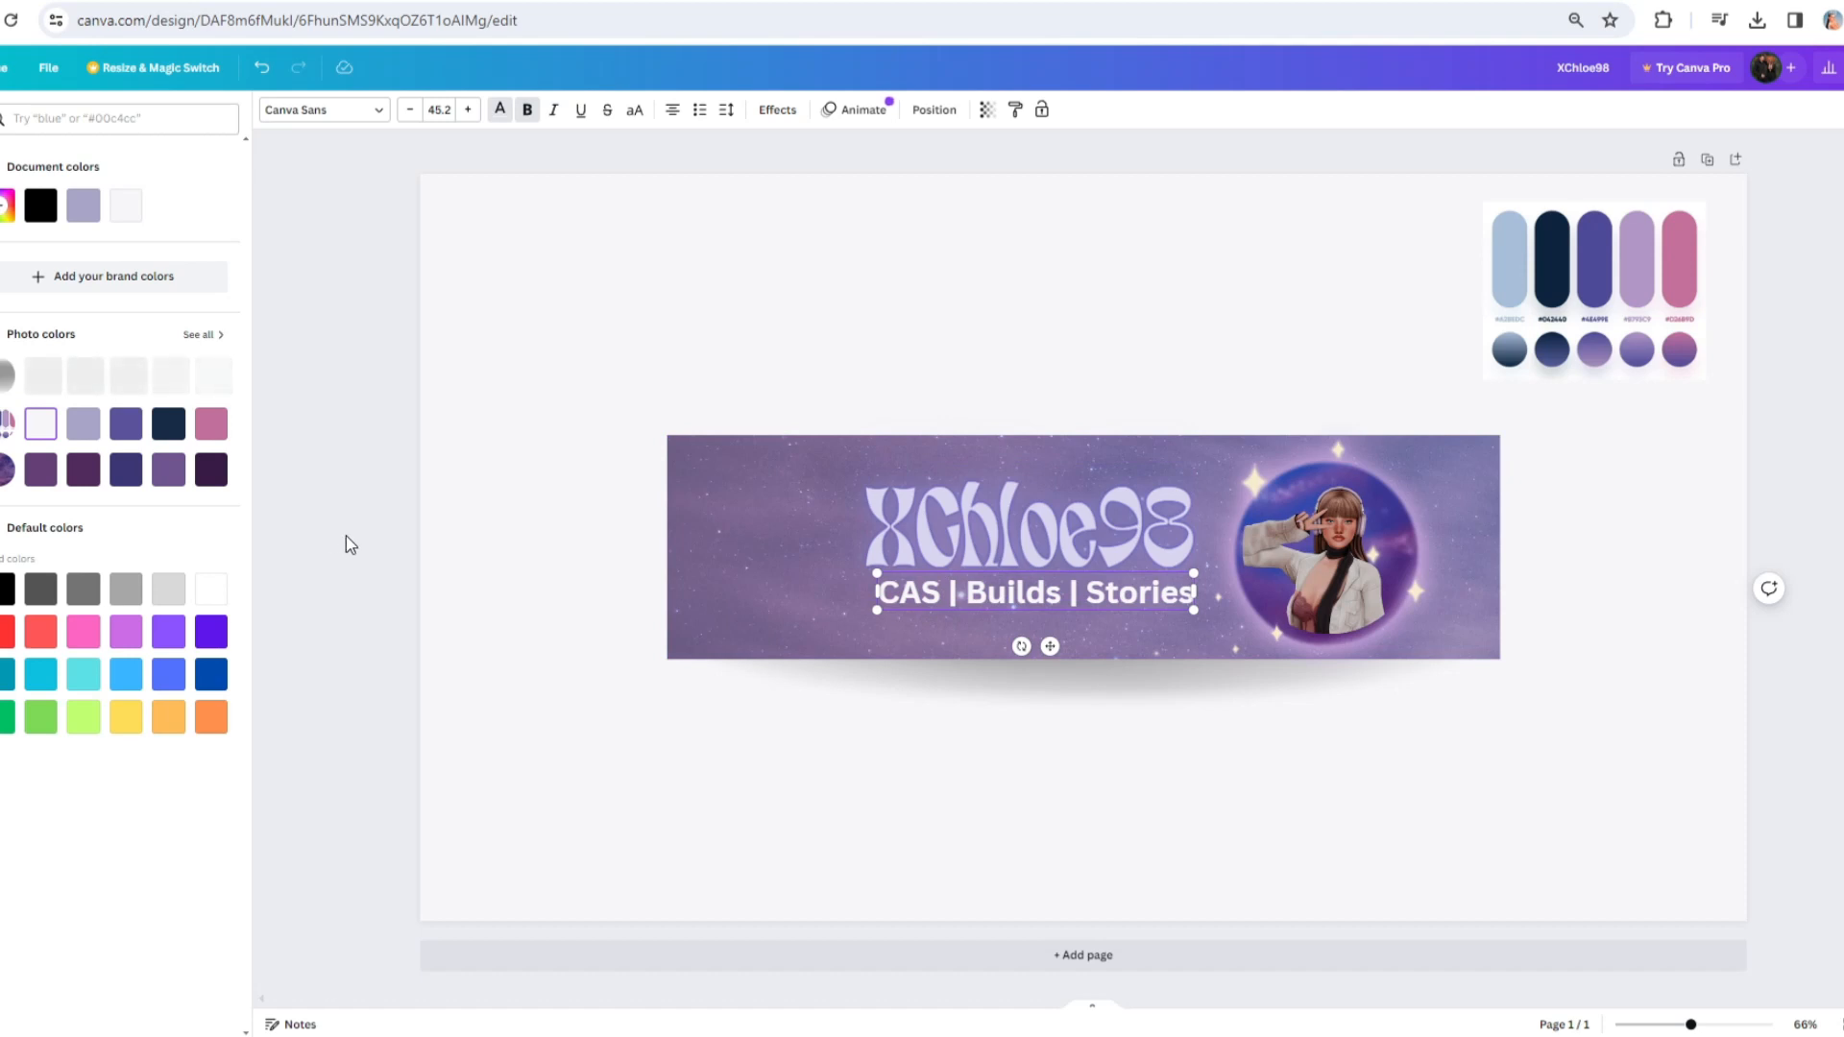
# - Apply the Neon text effect to the "CAS | Builds | Stories" tagline
pyautogui.click(777, 110)
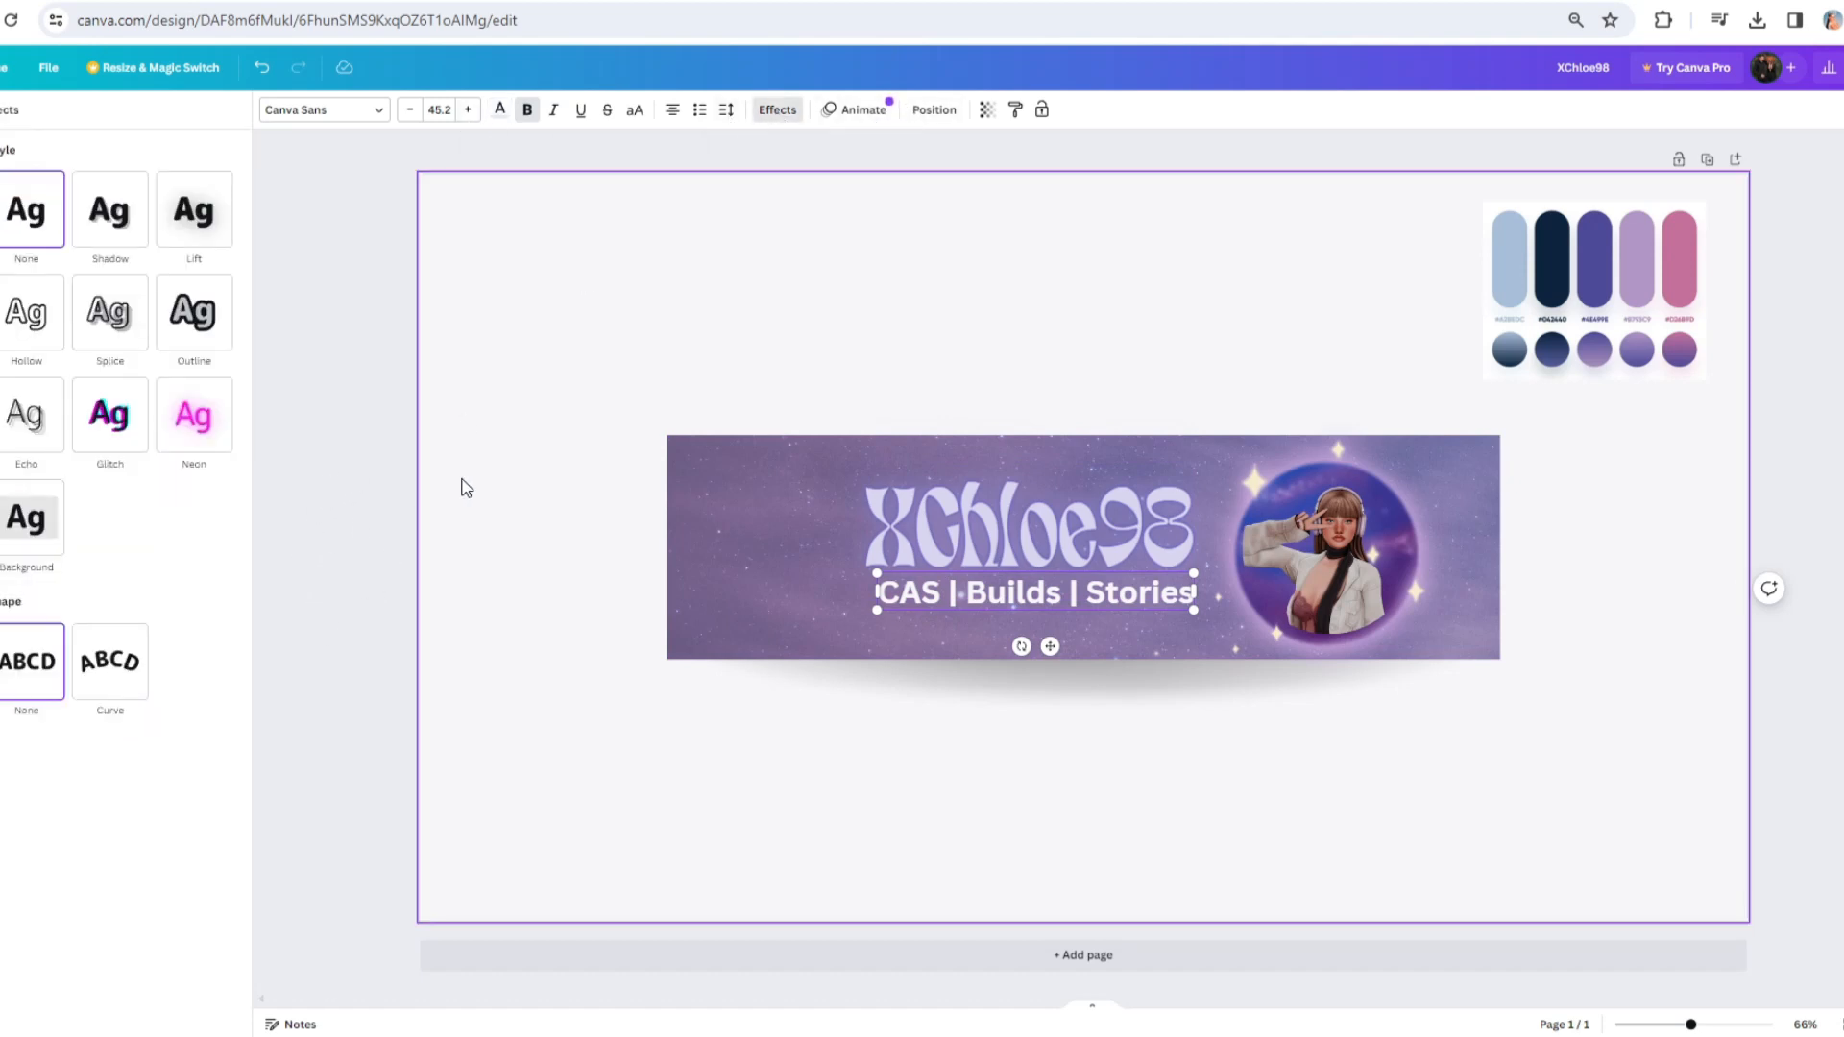
pyautogui.click(195, 433)
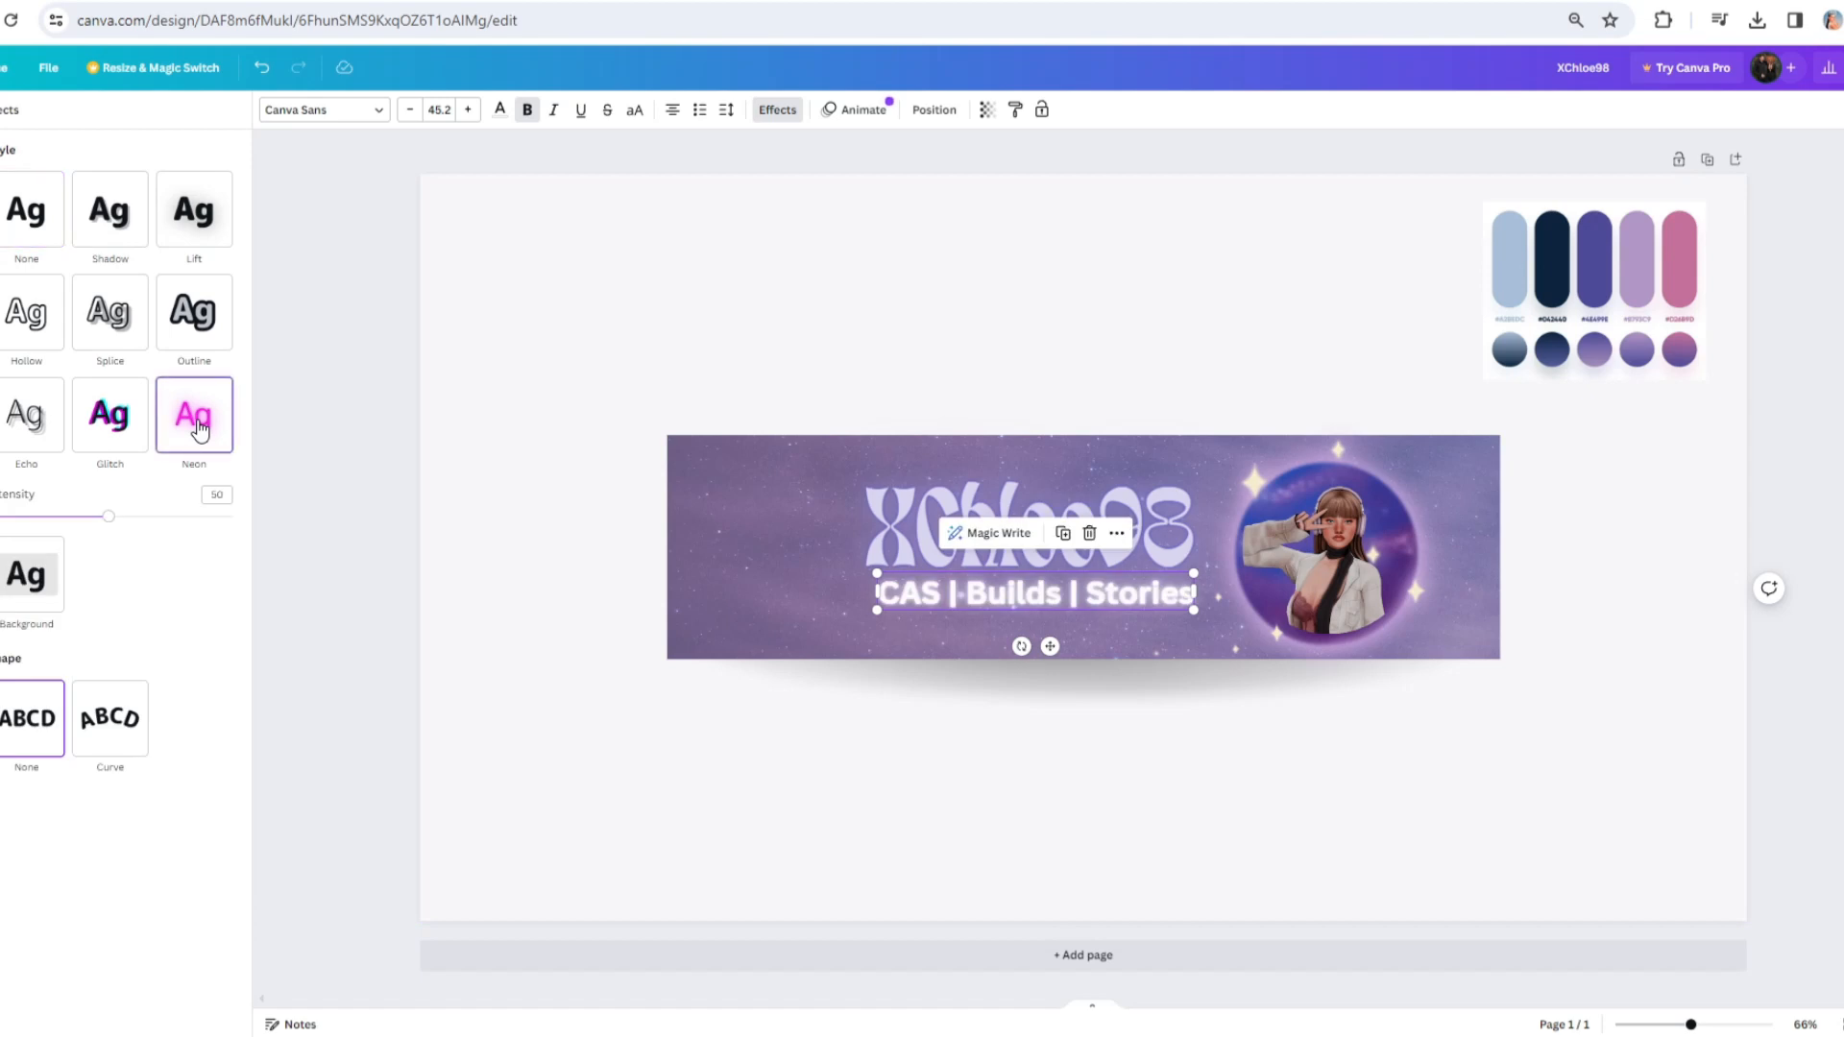
pyautogui.click(321, 477)
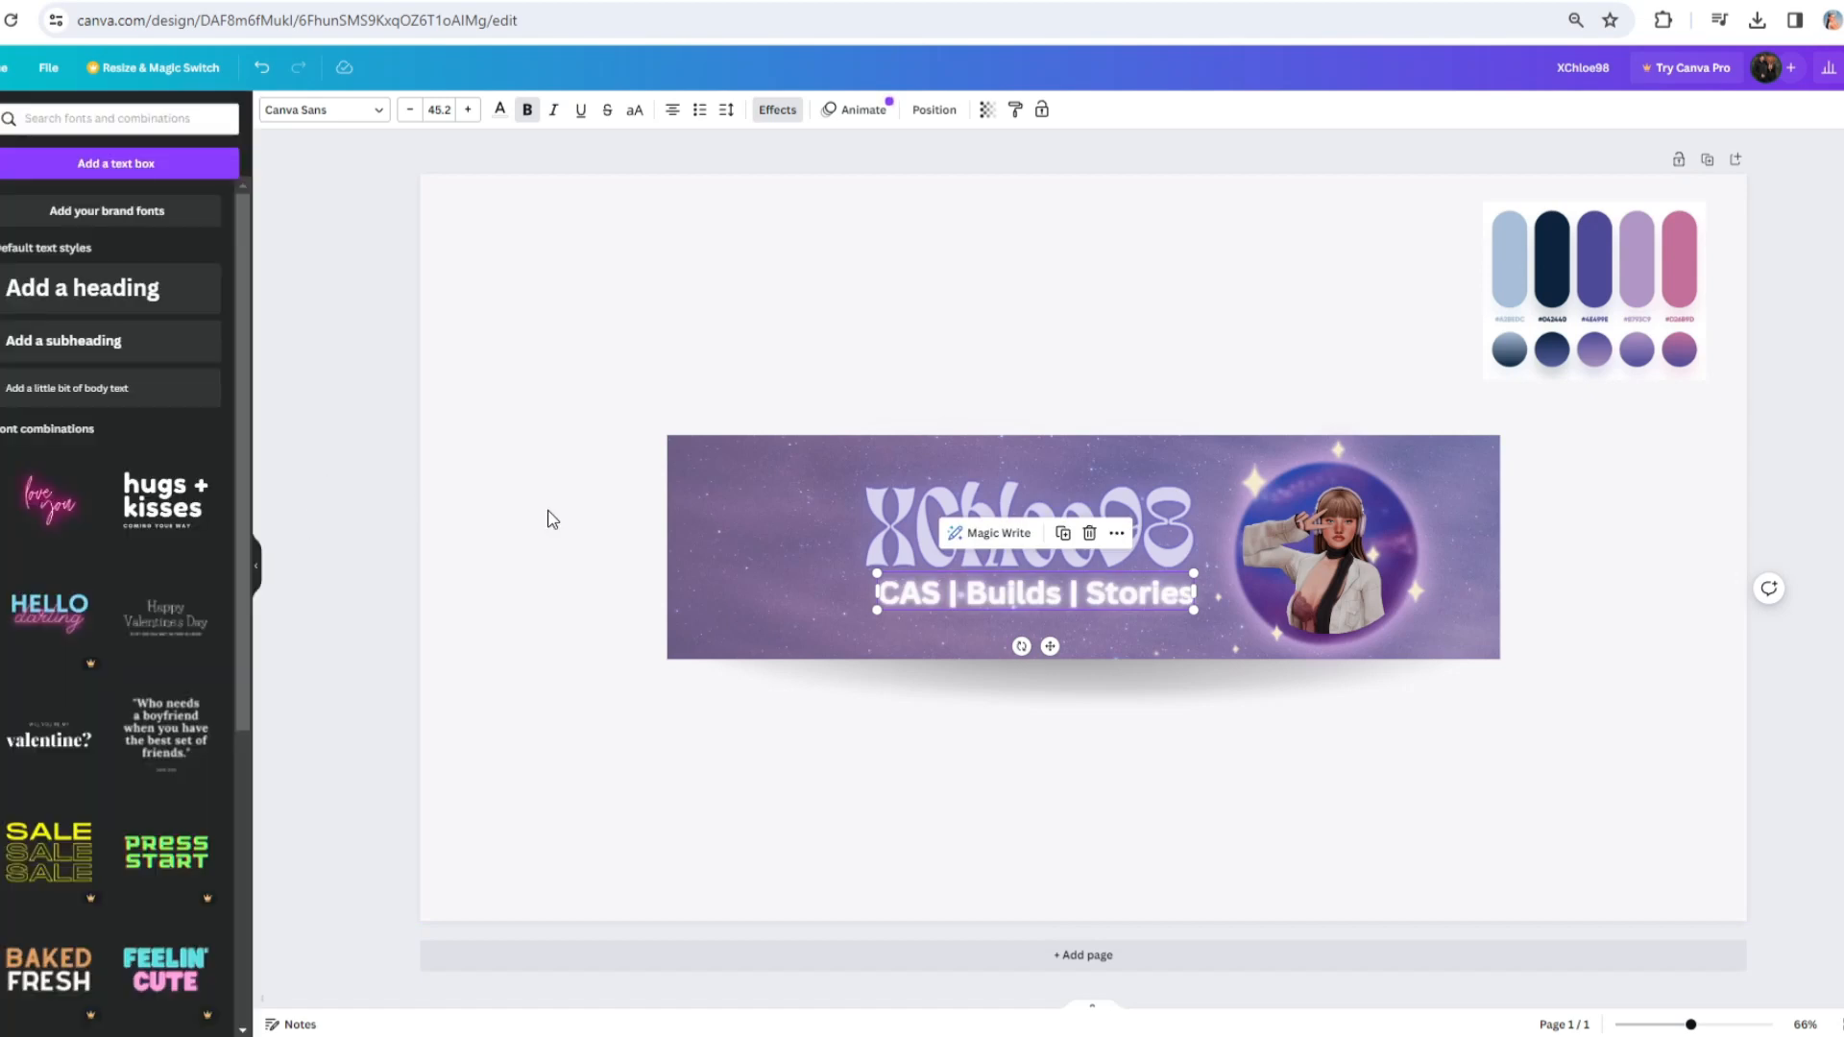
pyautogui.click(311, 697)
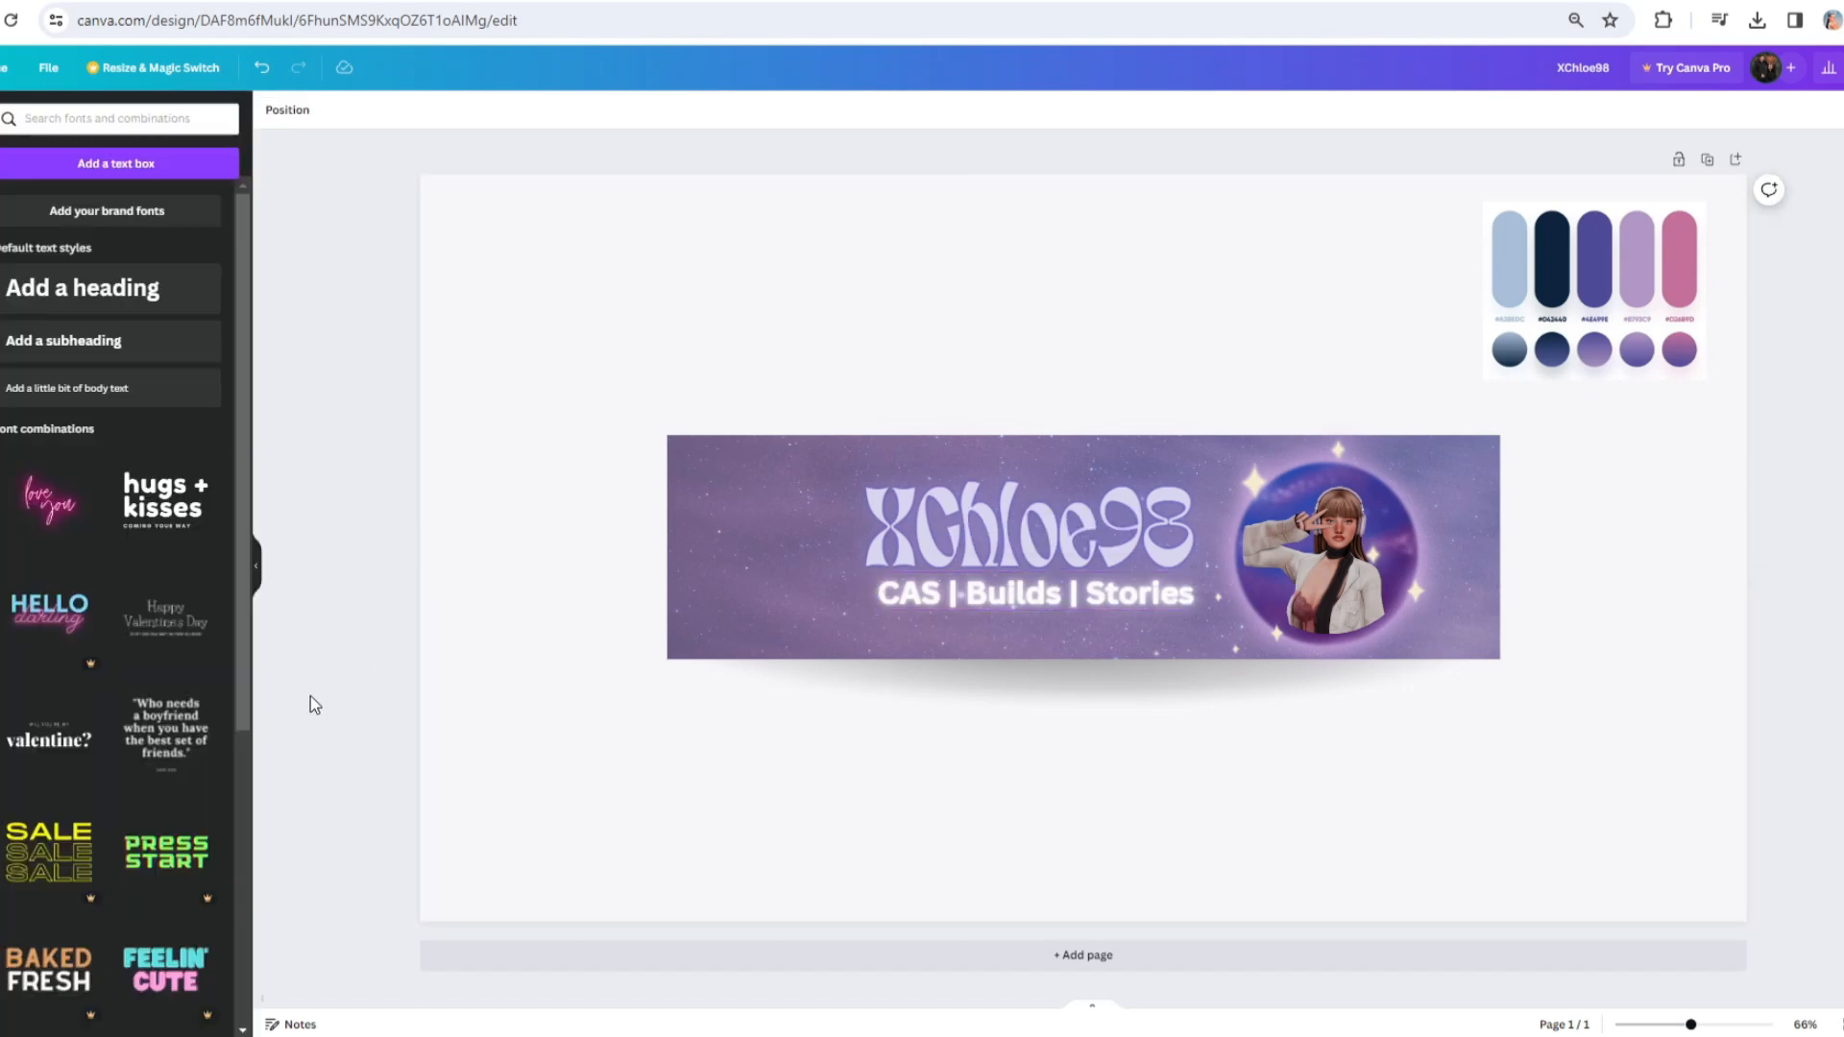
# - Set the tagline's font to Bryndan Write and shift it slightly lower beneath the channel name
pyautogui.click(1037, 596)
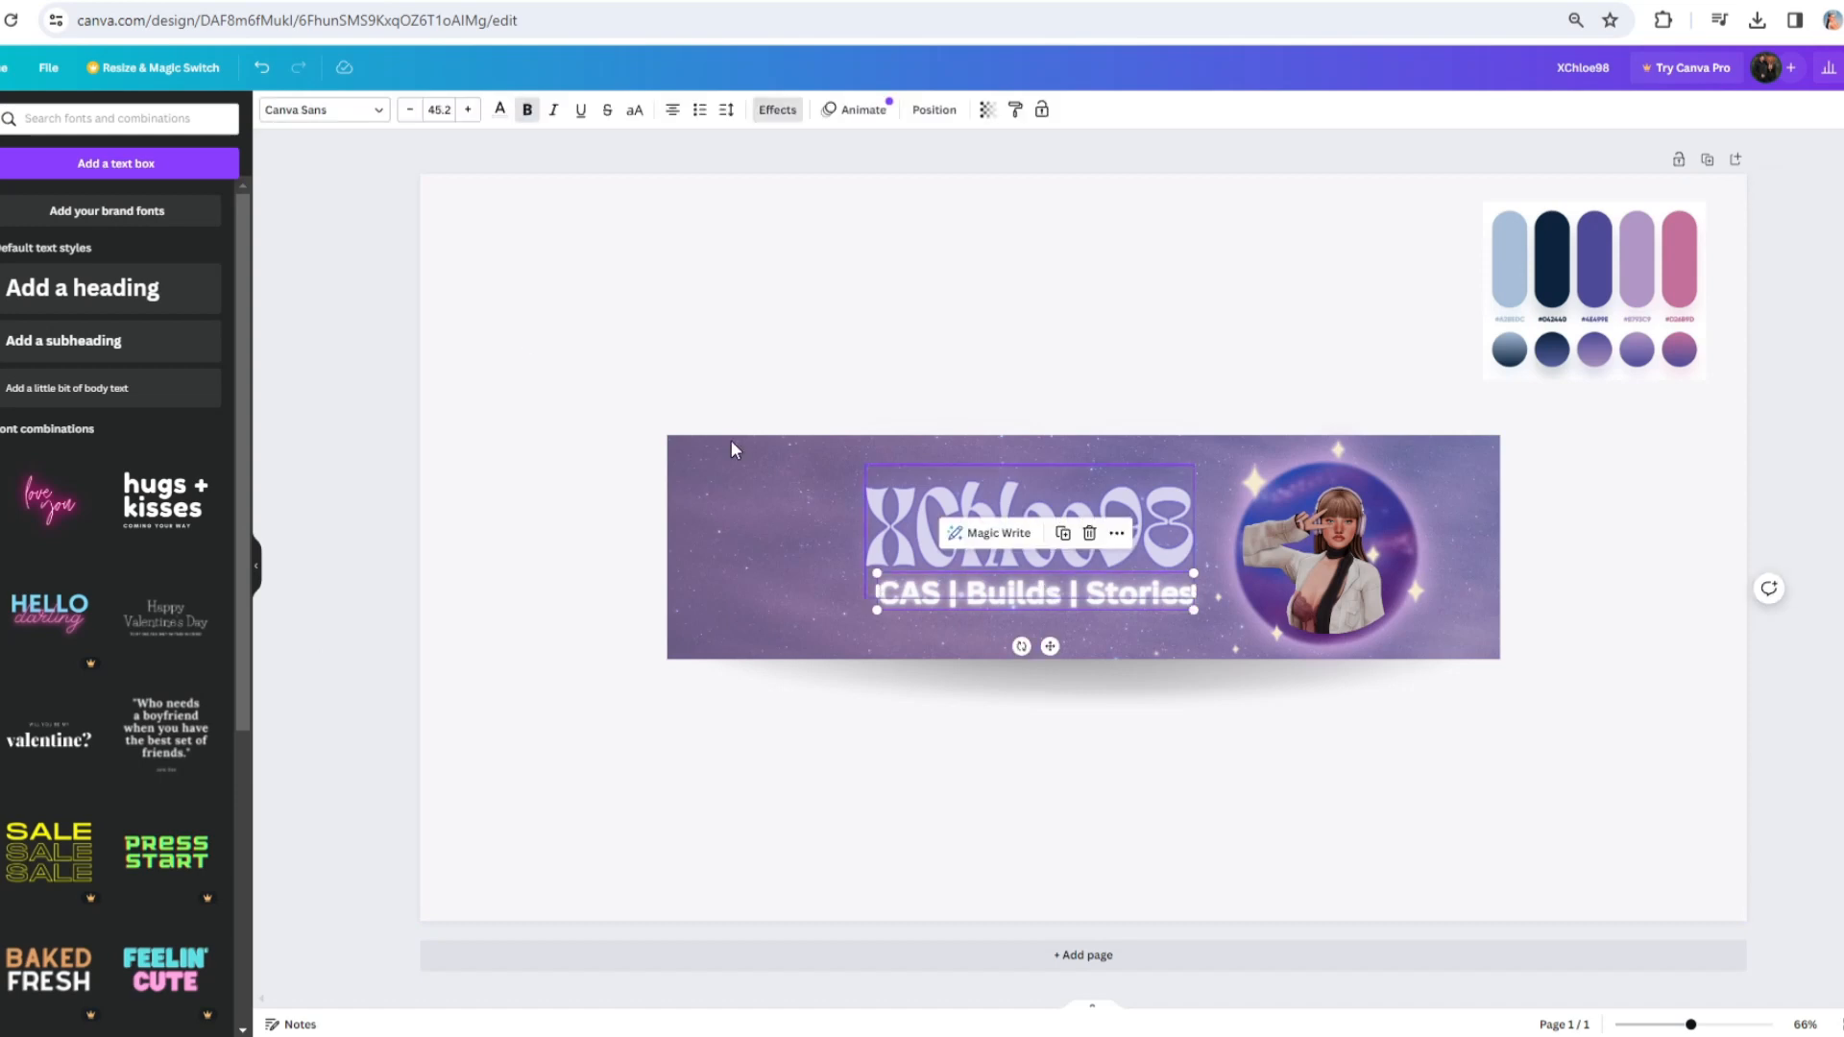
pyautogui.click(321, 111)
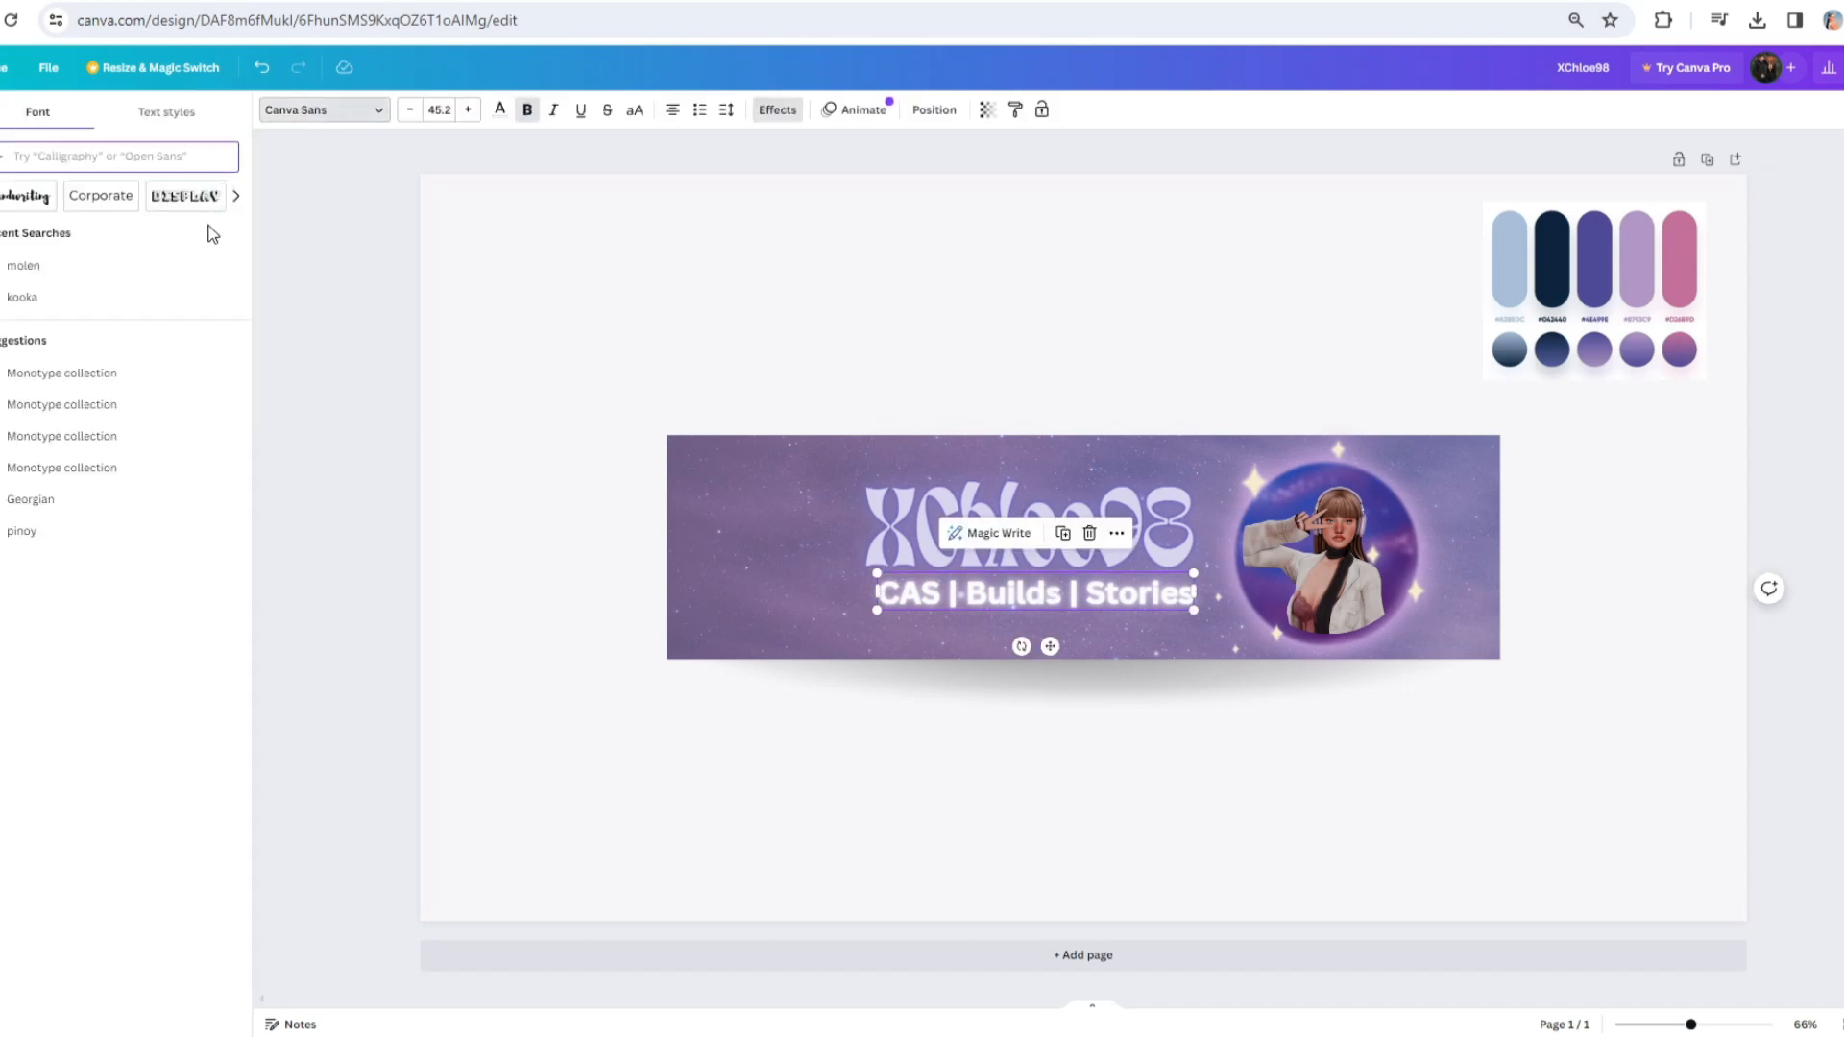
pyautogui.press('Escape')
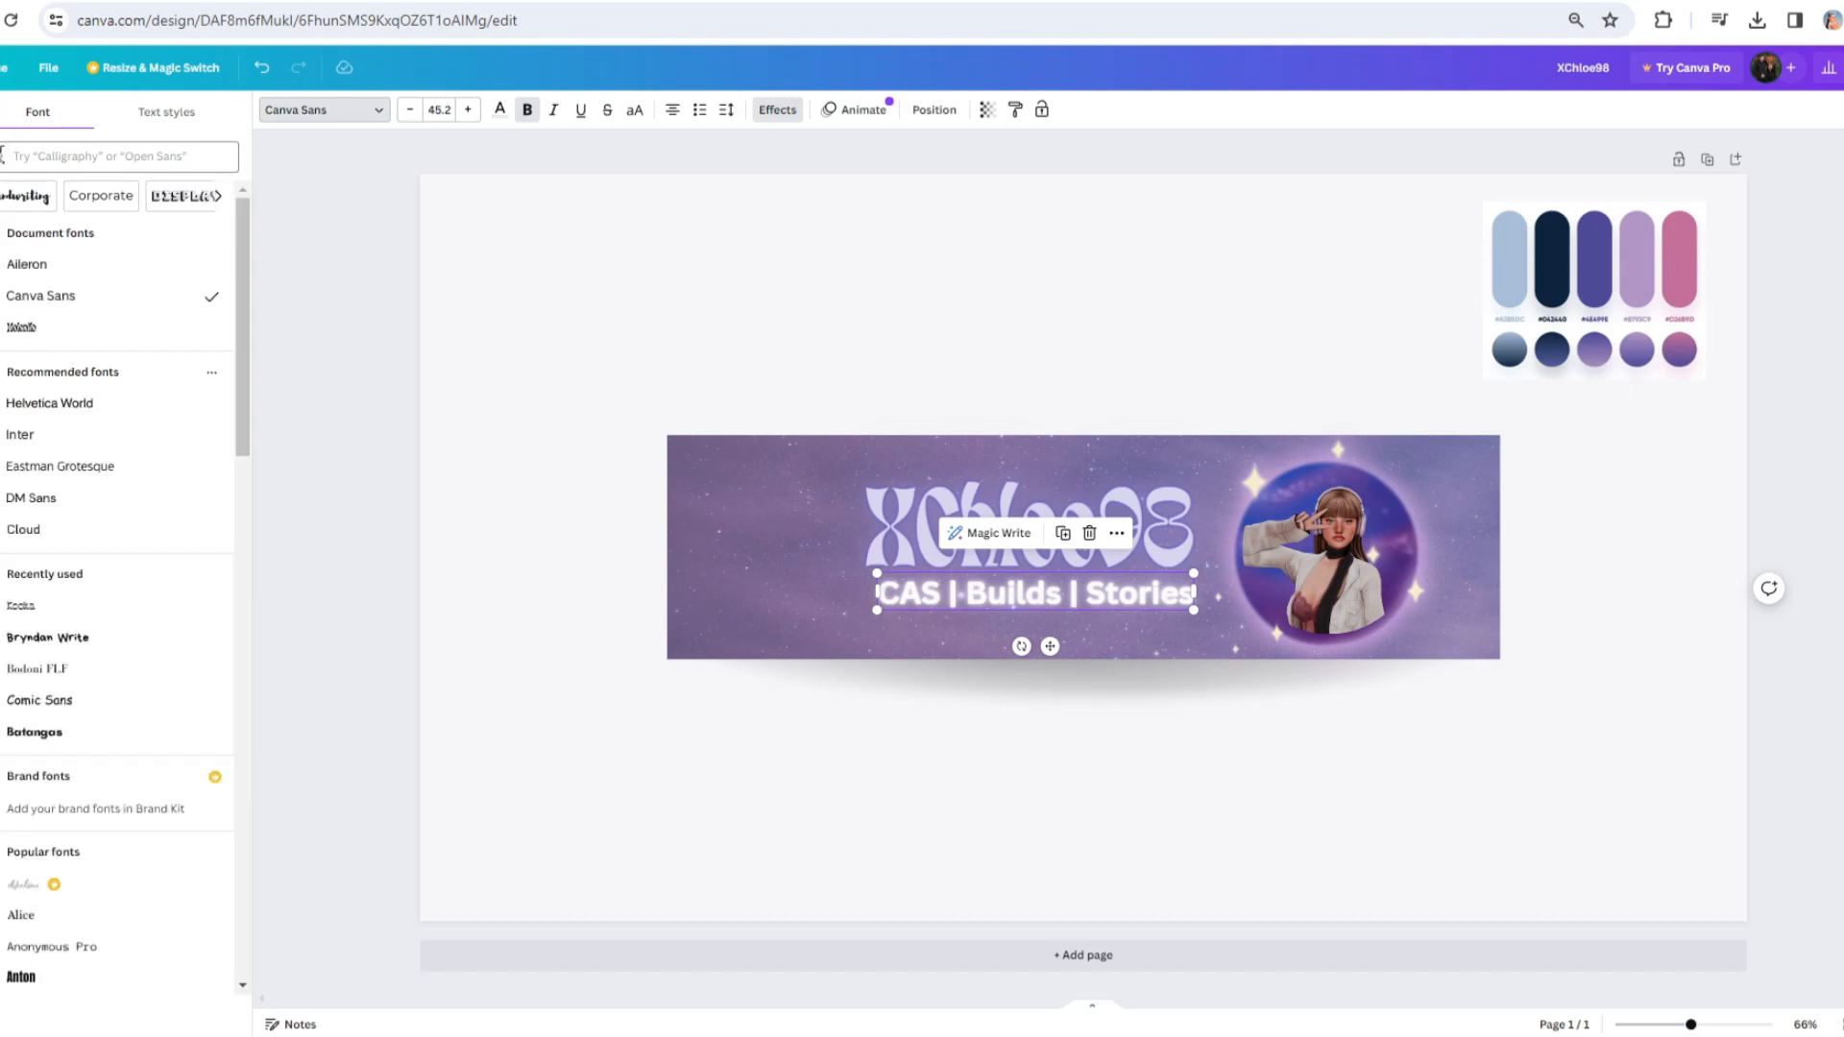
pyautogui.click(115, 466)
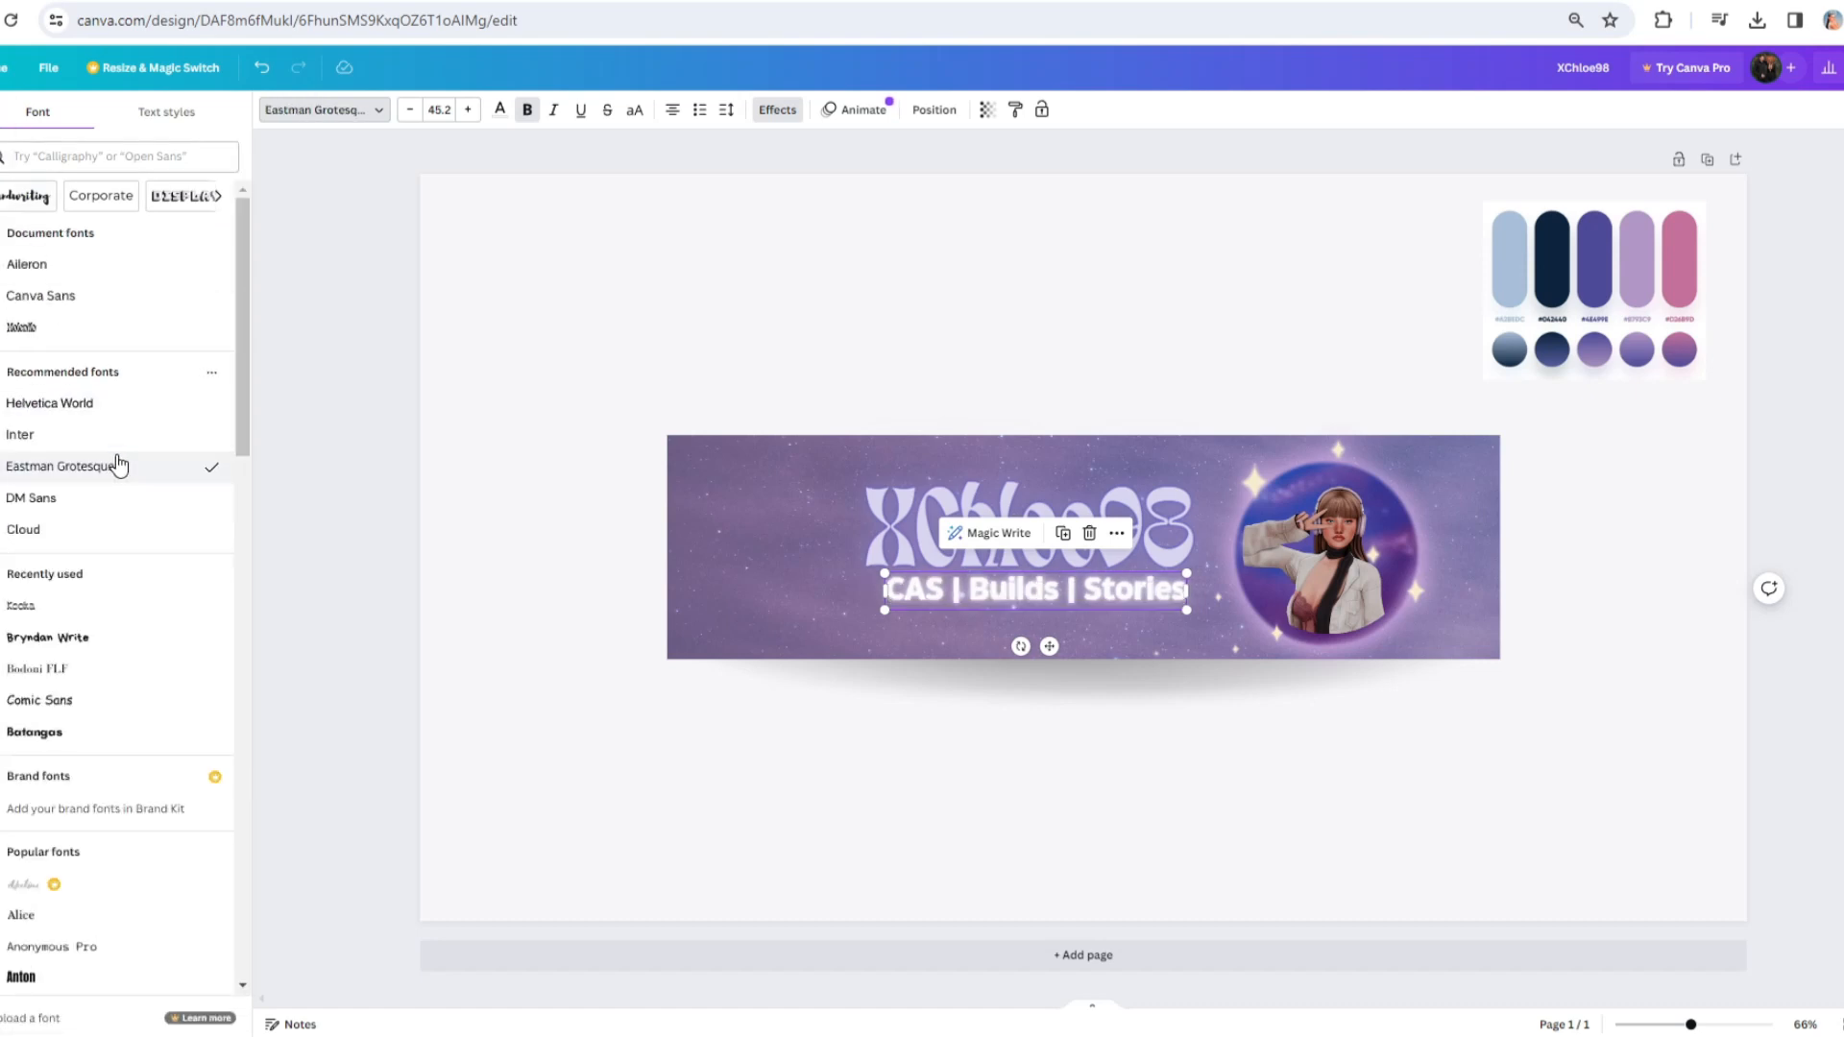
pyautogui.click(57, 639)
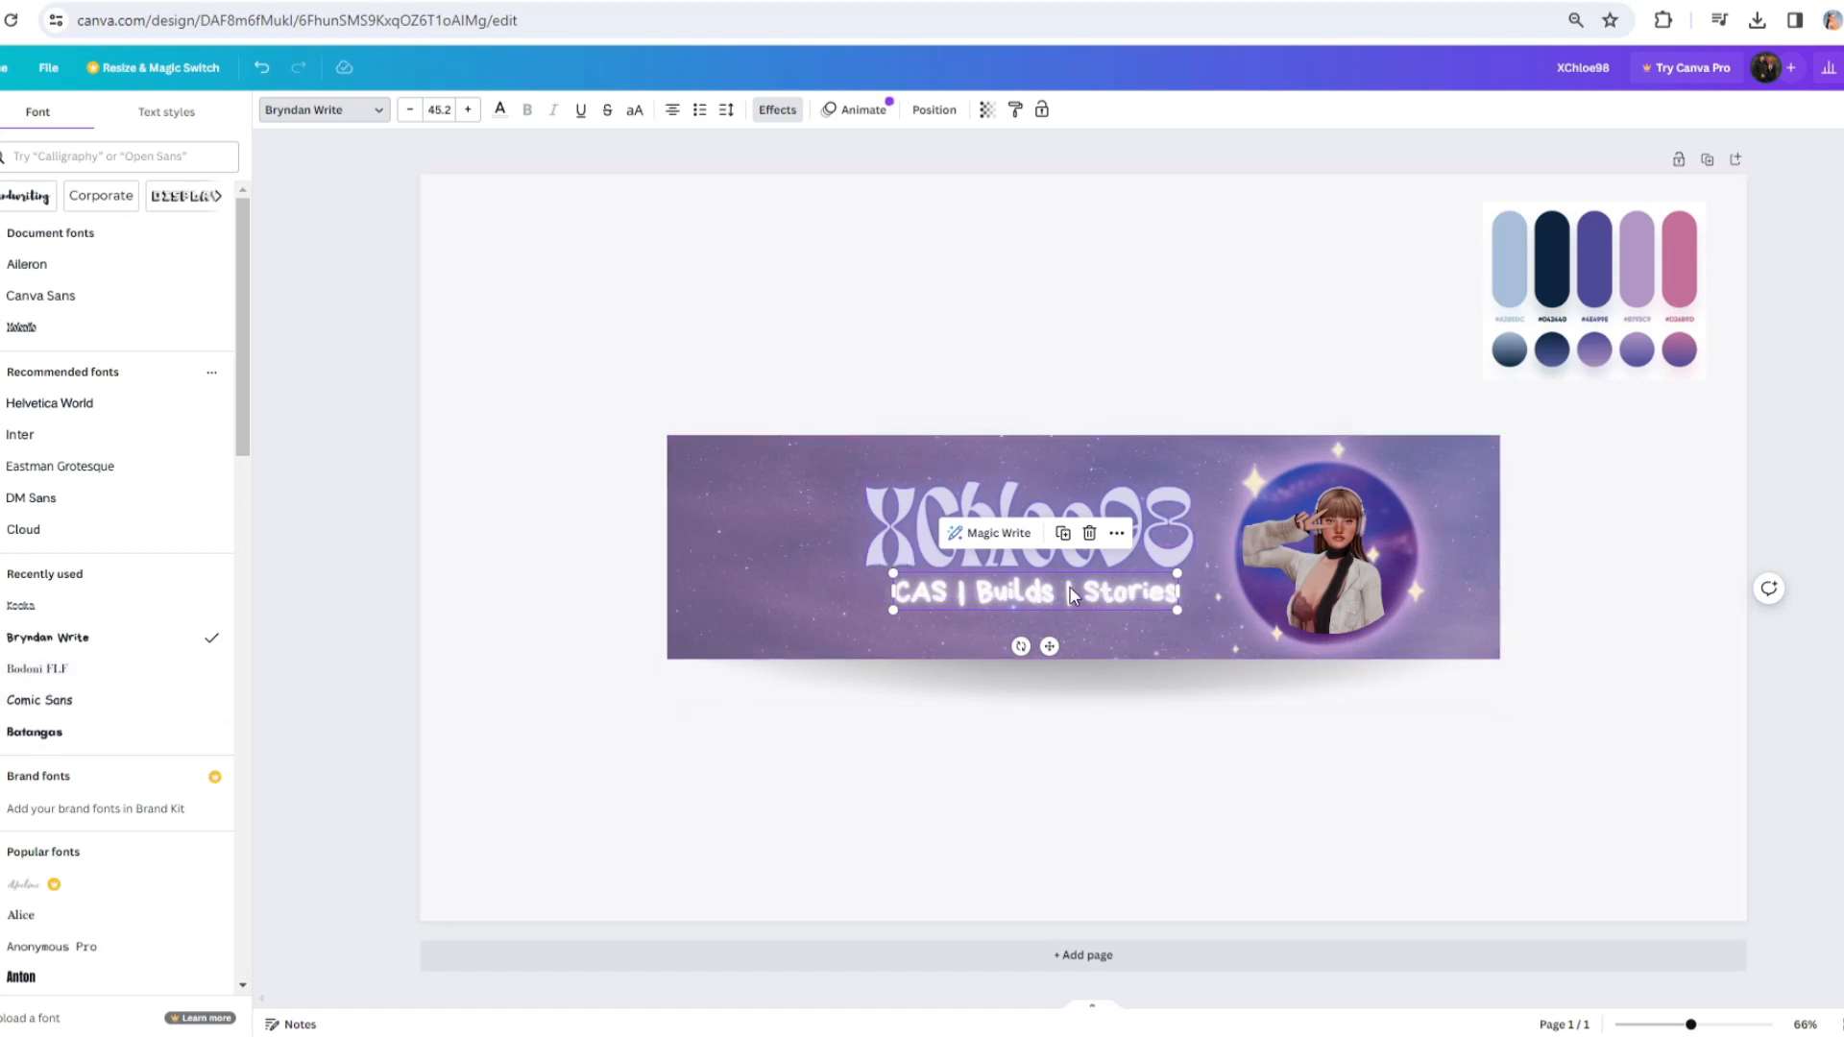
pyautogui.click(333, 593)
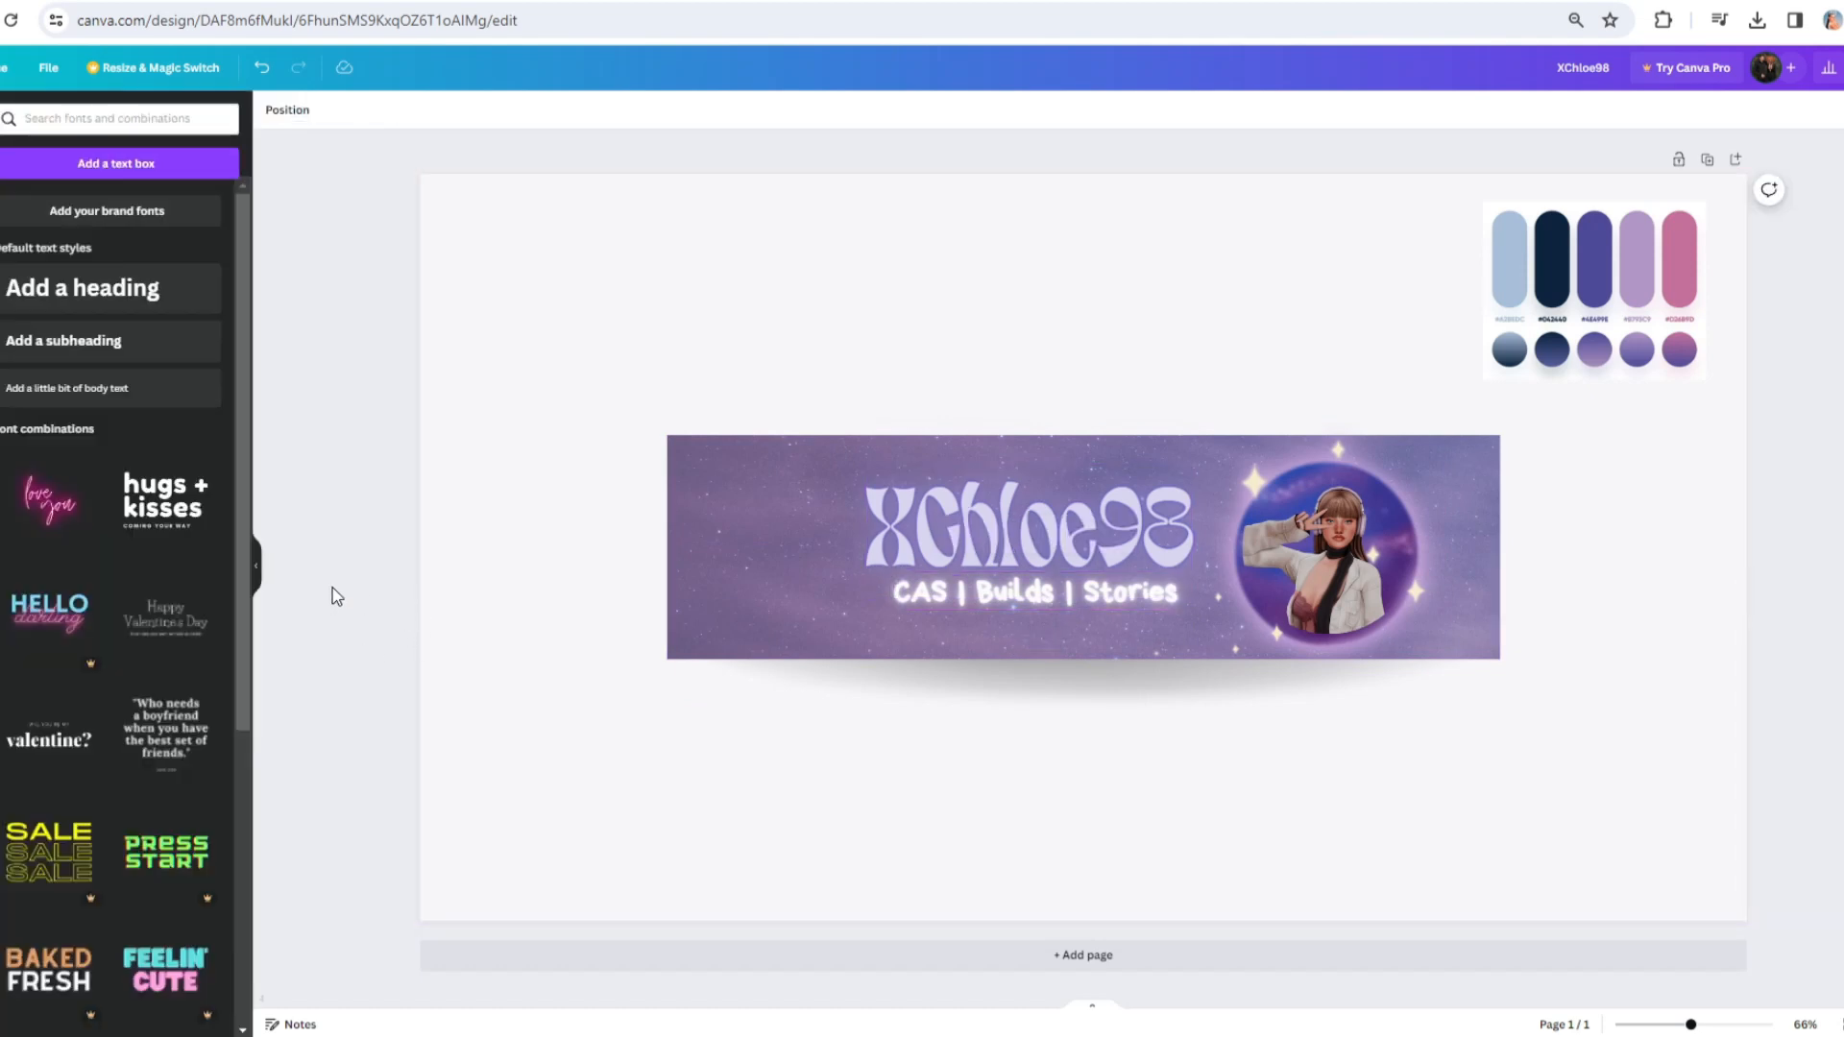
pyautogui.moveTo(1044, 592); pyautogui.dragTo(1036, 599)
pyautogui.click(344, 538)
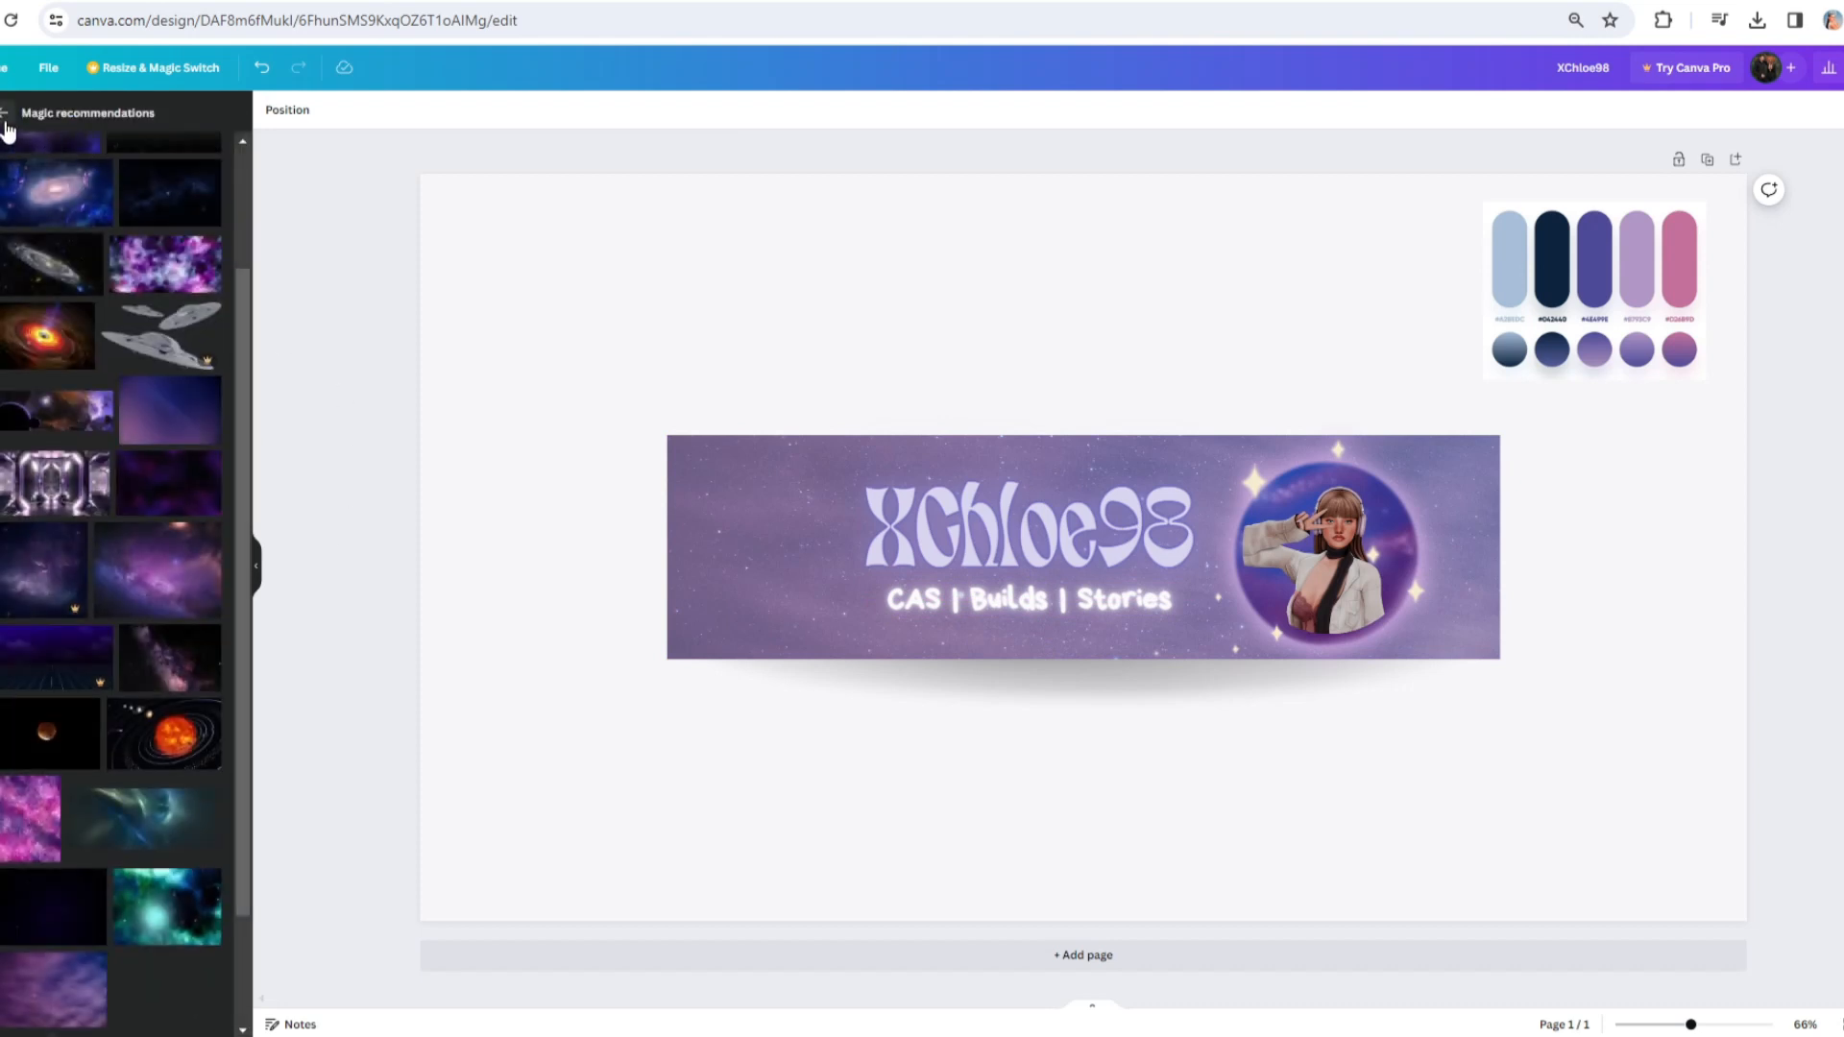
# - Browse the recent element collections set:nAFIU4kQVbQ and set:nAFLhflPrTA for galaxy-style graphics that suit the banner
pyautogui.click(5, 121)
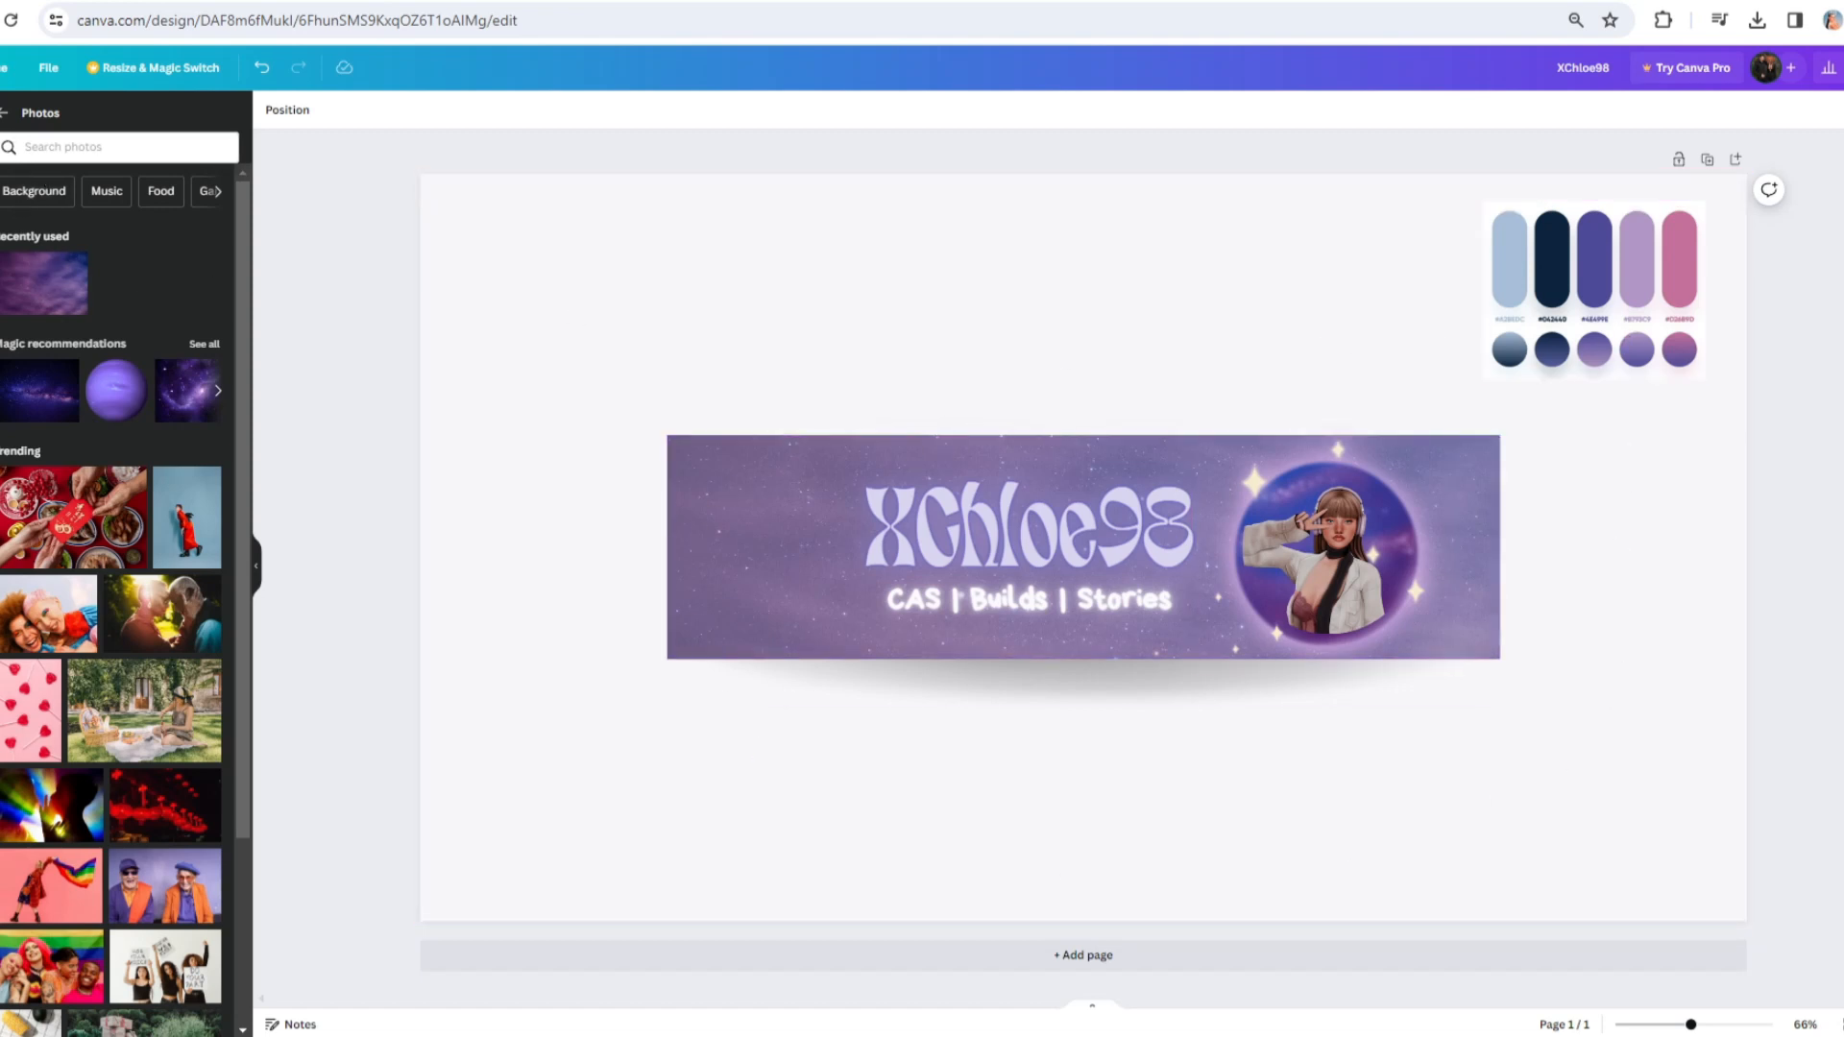
pyautogui.click(3, 113)
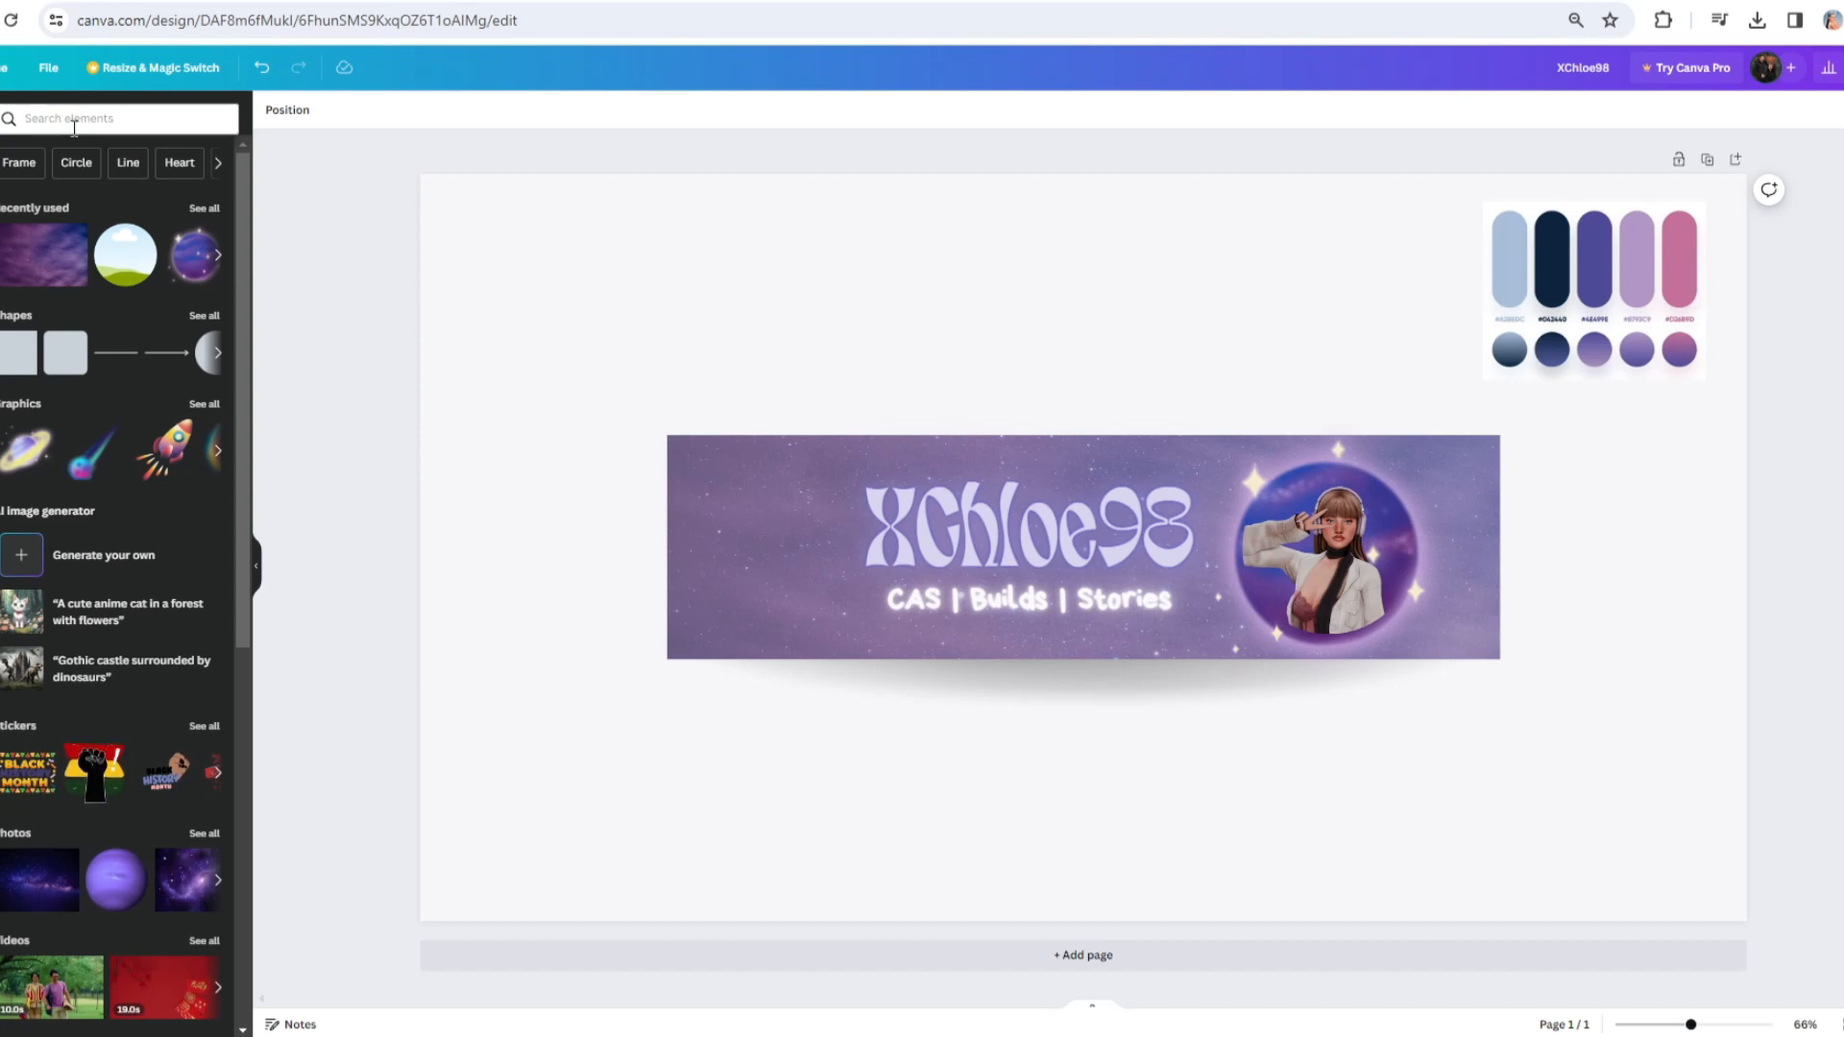
pyautogui.click(80, 123)
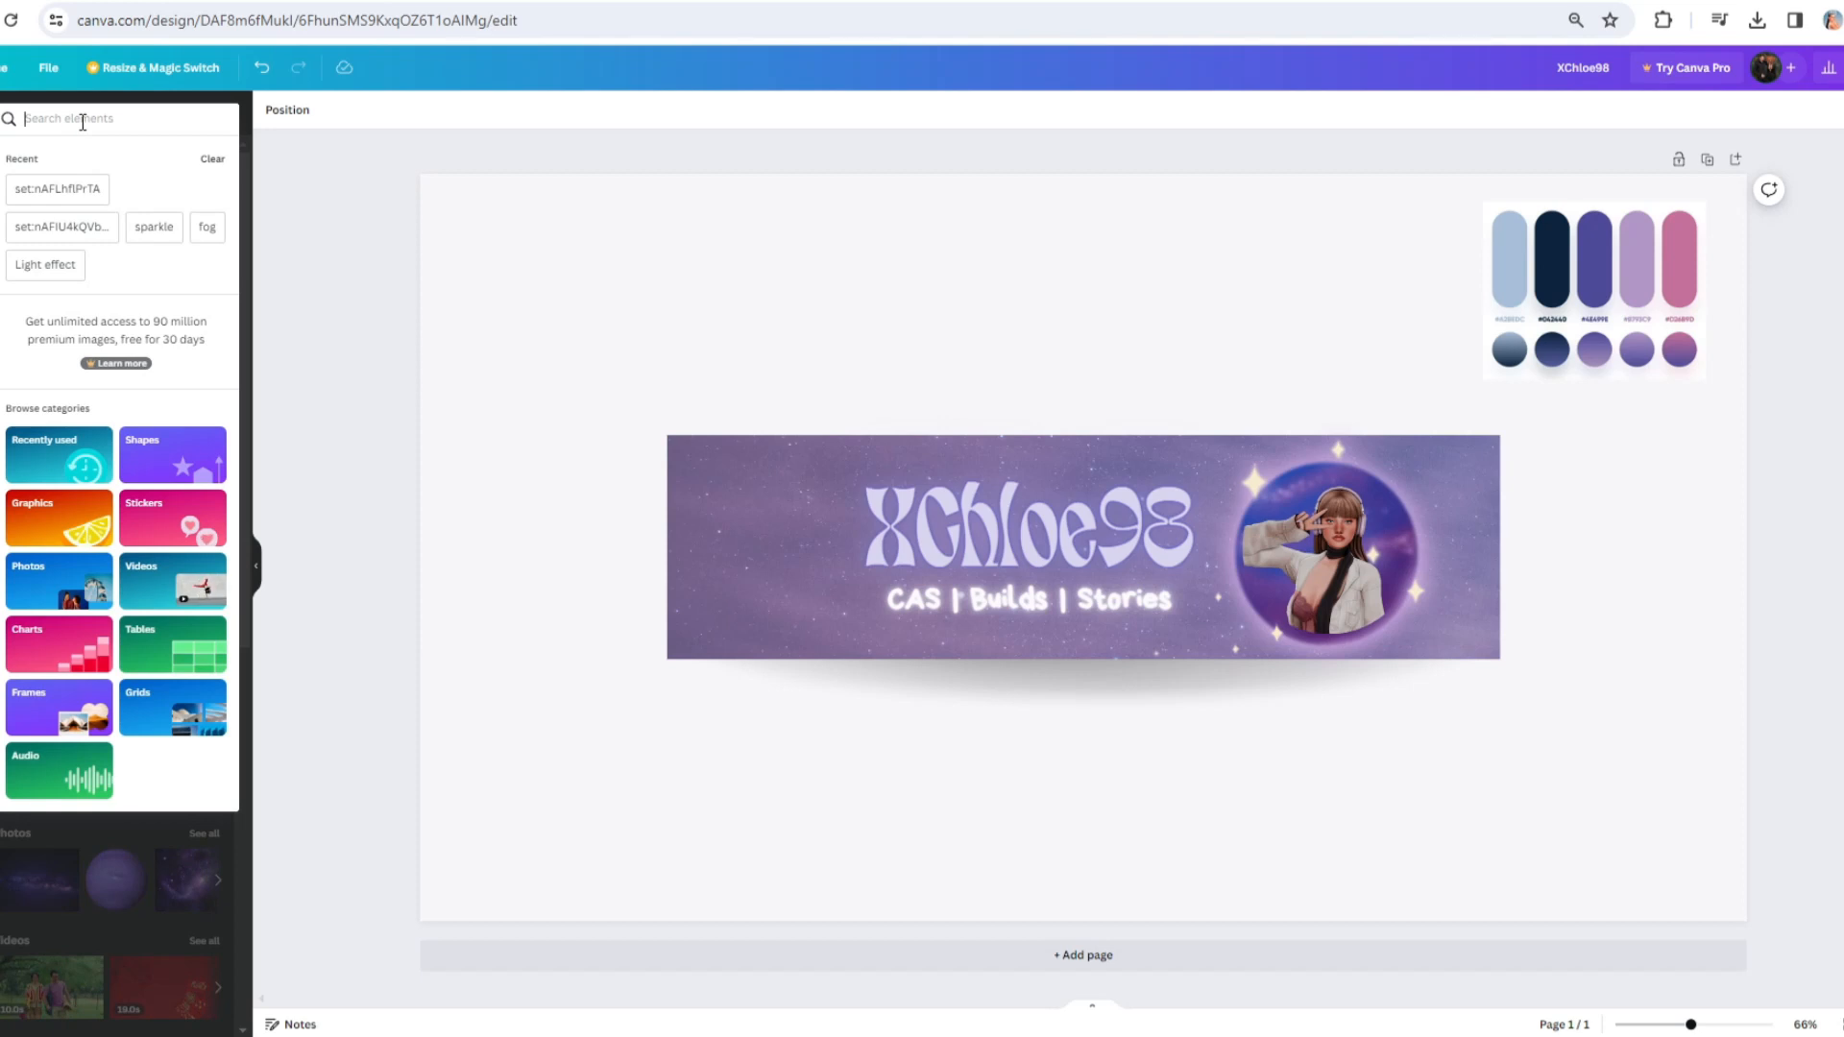
pyautogui.click(61, 231)
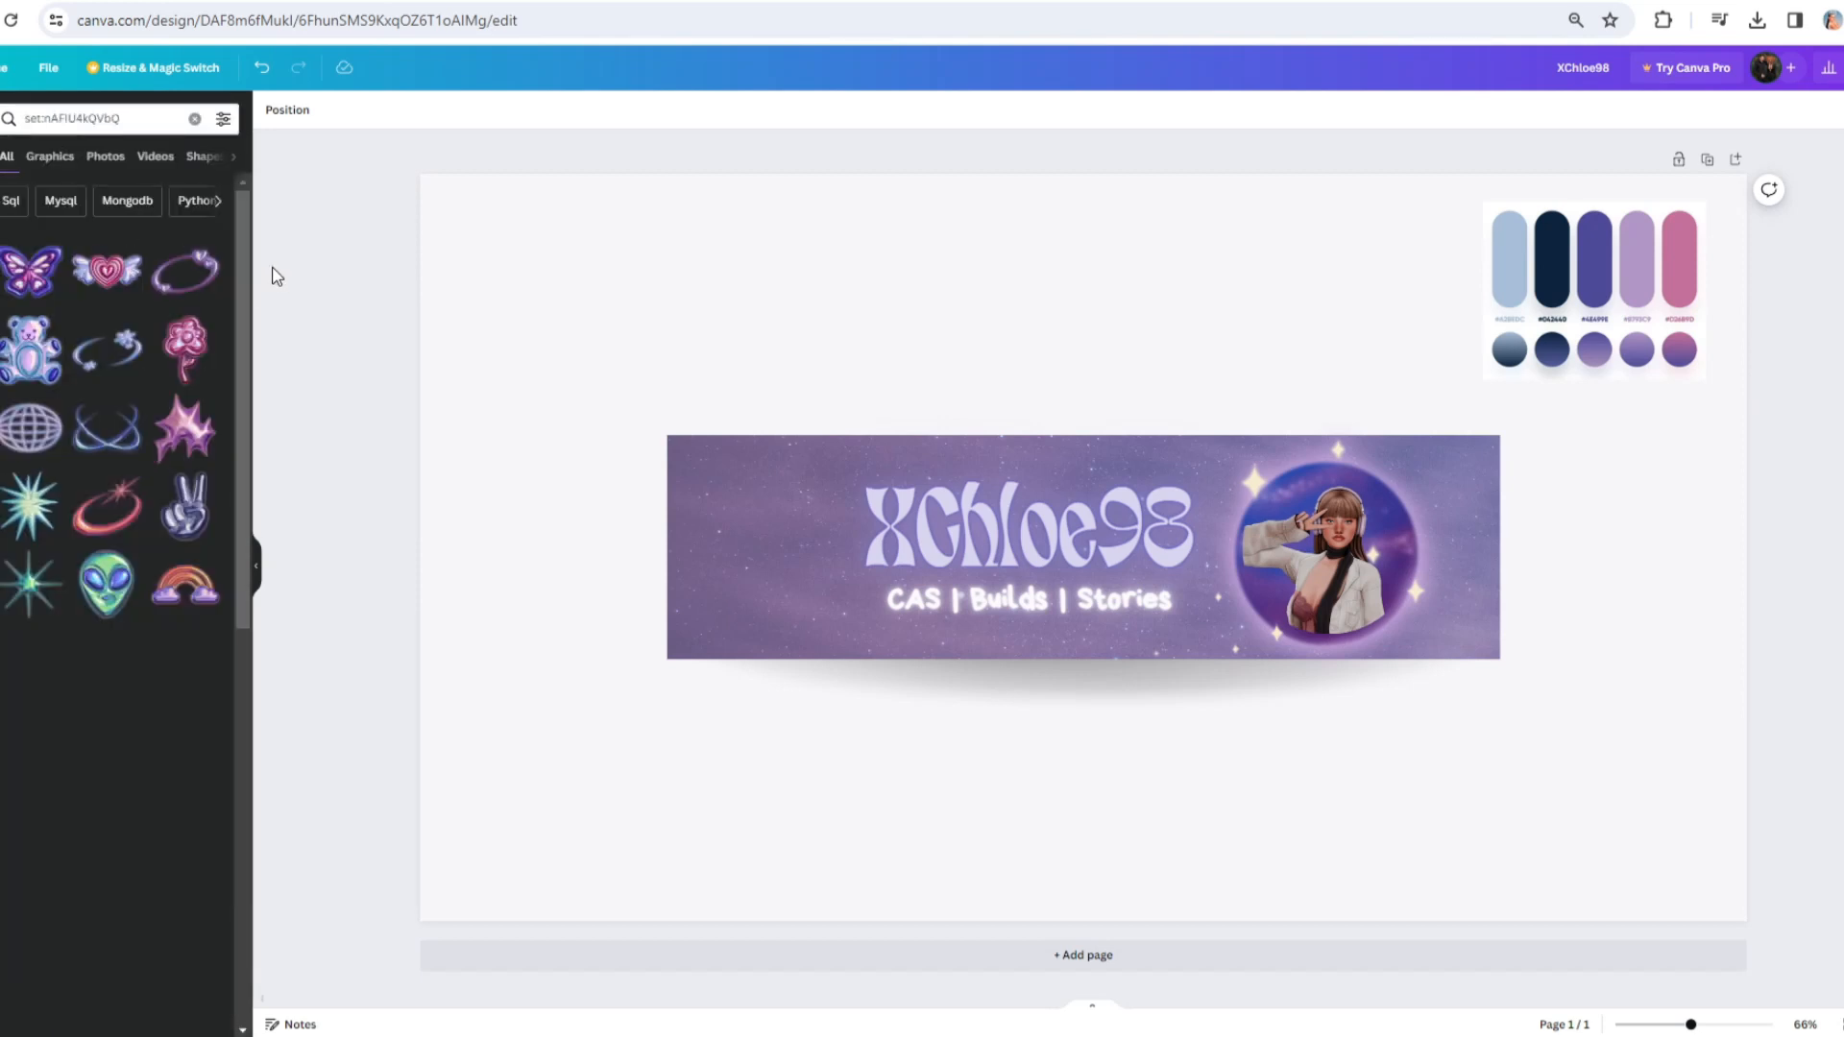
pyautogui.click(197, 119)
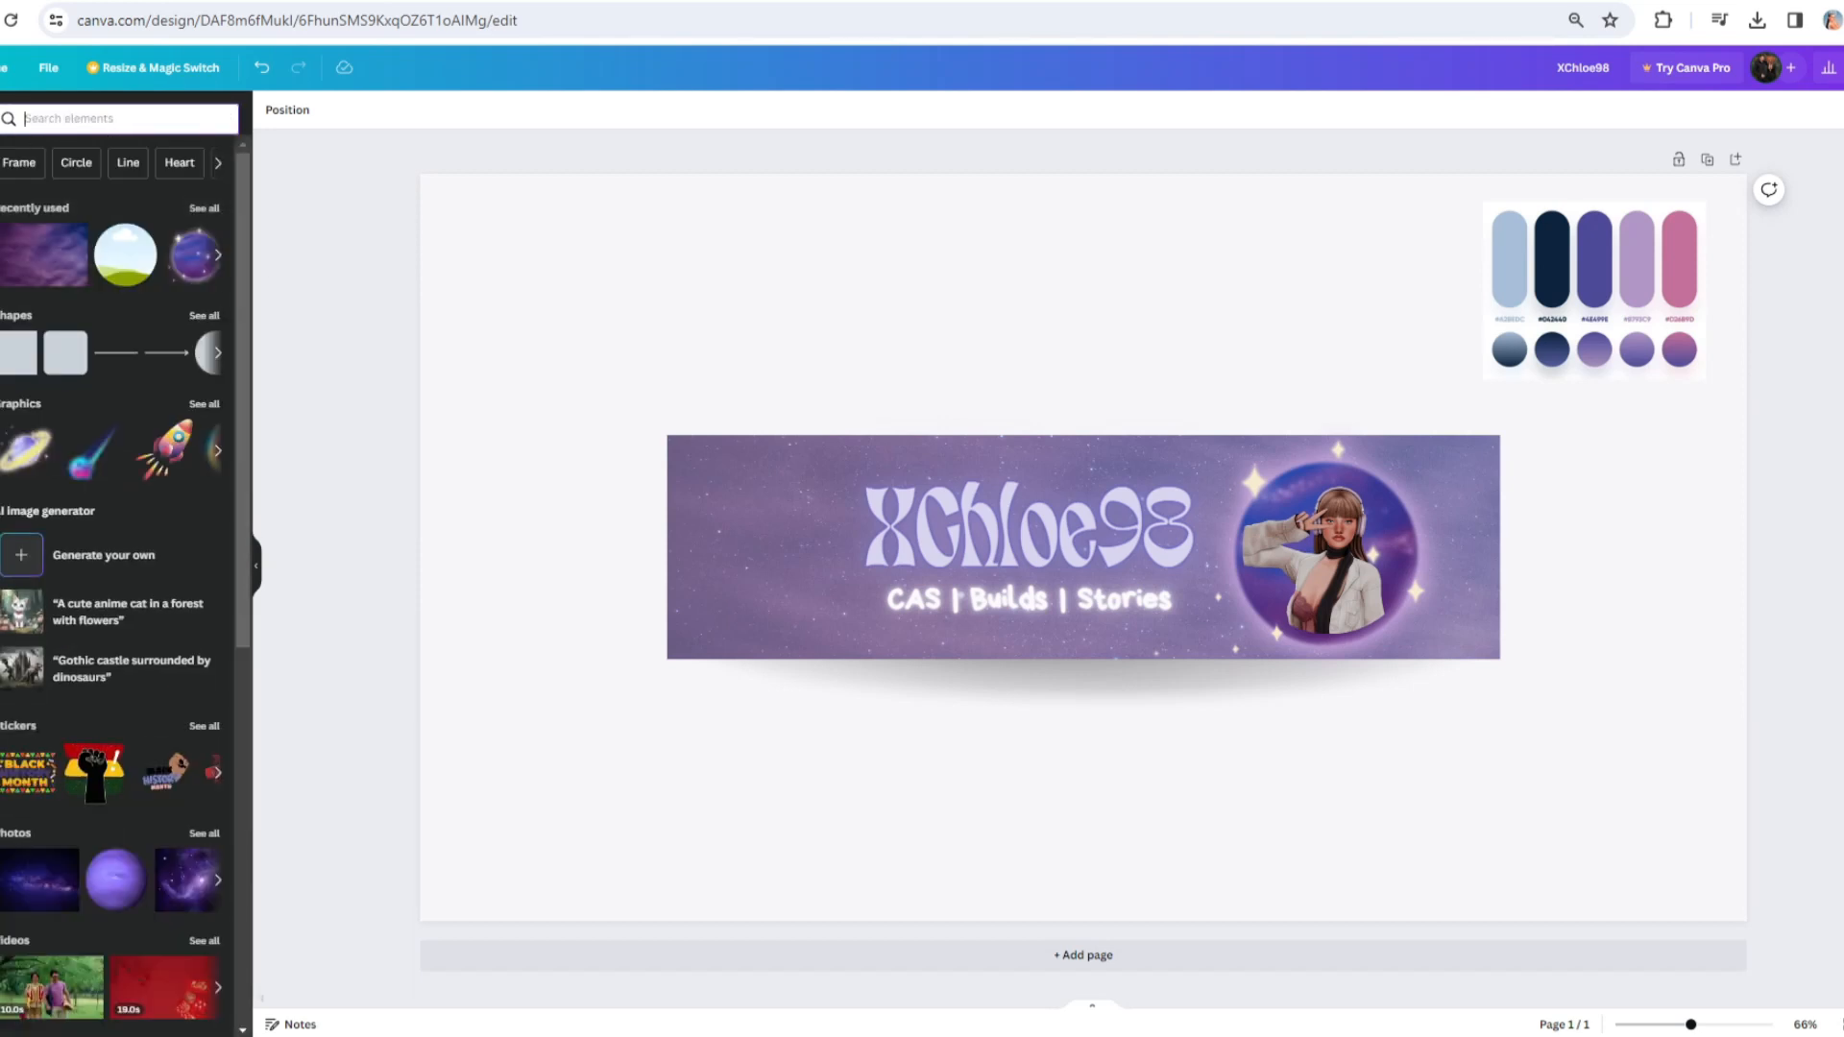
pyautogui.click(62, 188)
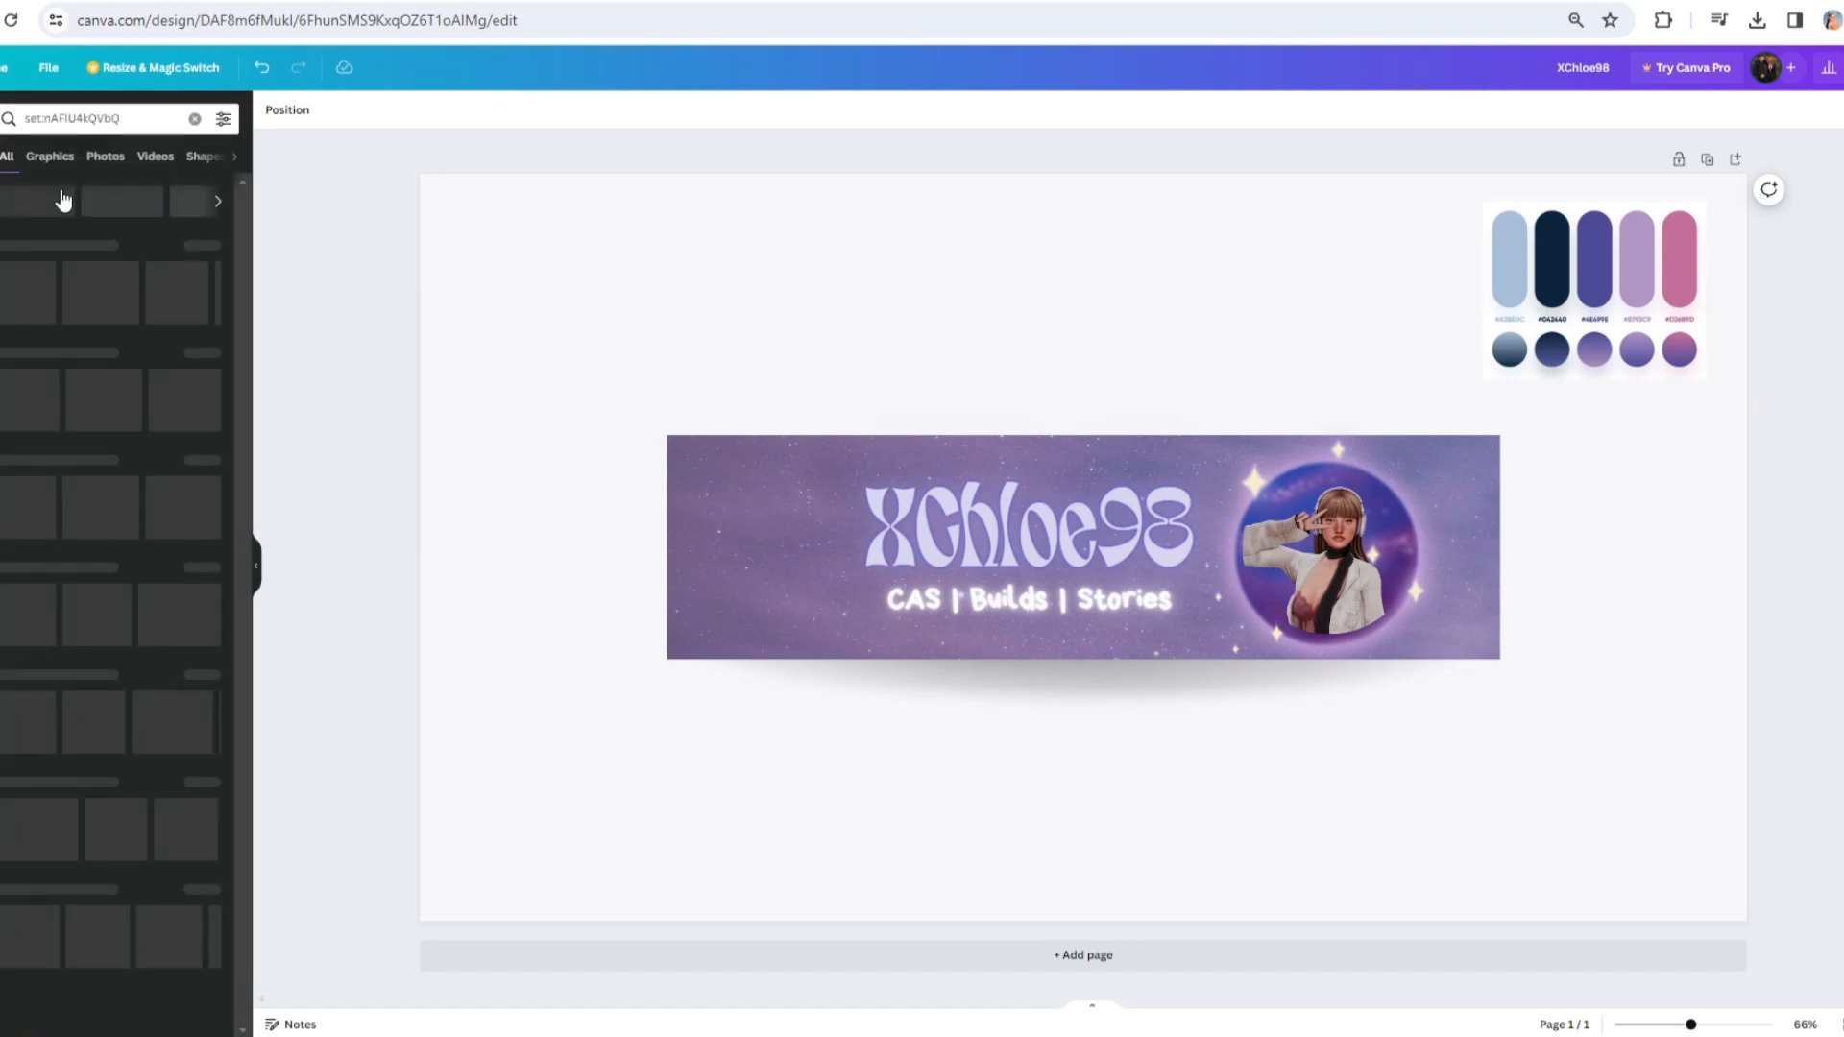
pyautogui.click(194, 120)
pyautogui.click(156, 123)
pyautogui.click(62, 230)
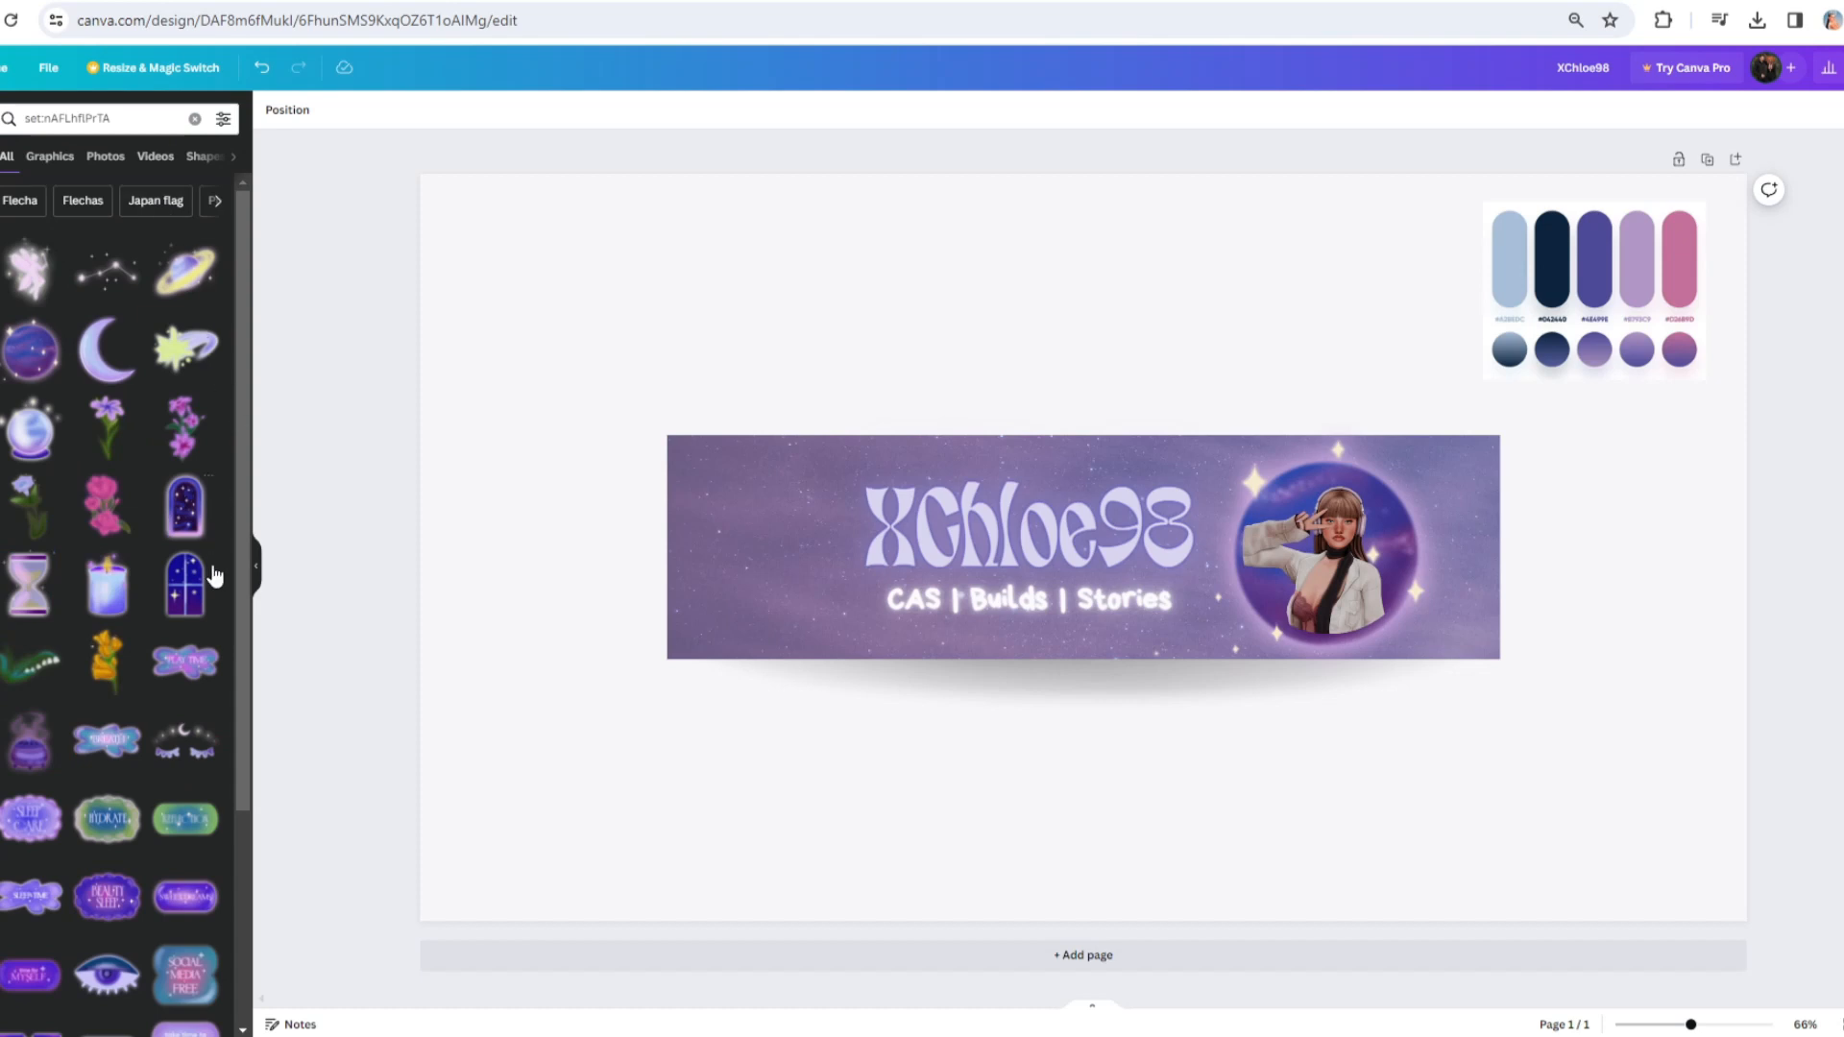
# - Add the constellation graphic, shrink it to about 227 by 127, and place it above the start of the channel name on the banner
pyautogui.scroll(-3, 164, 362)
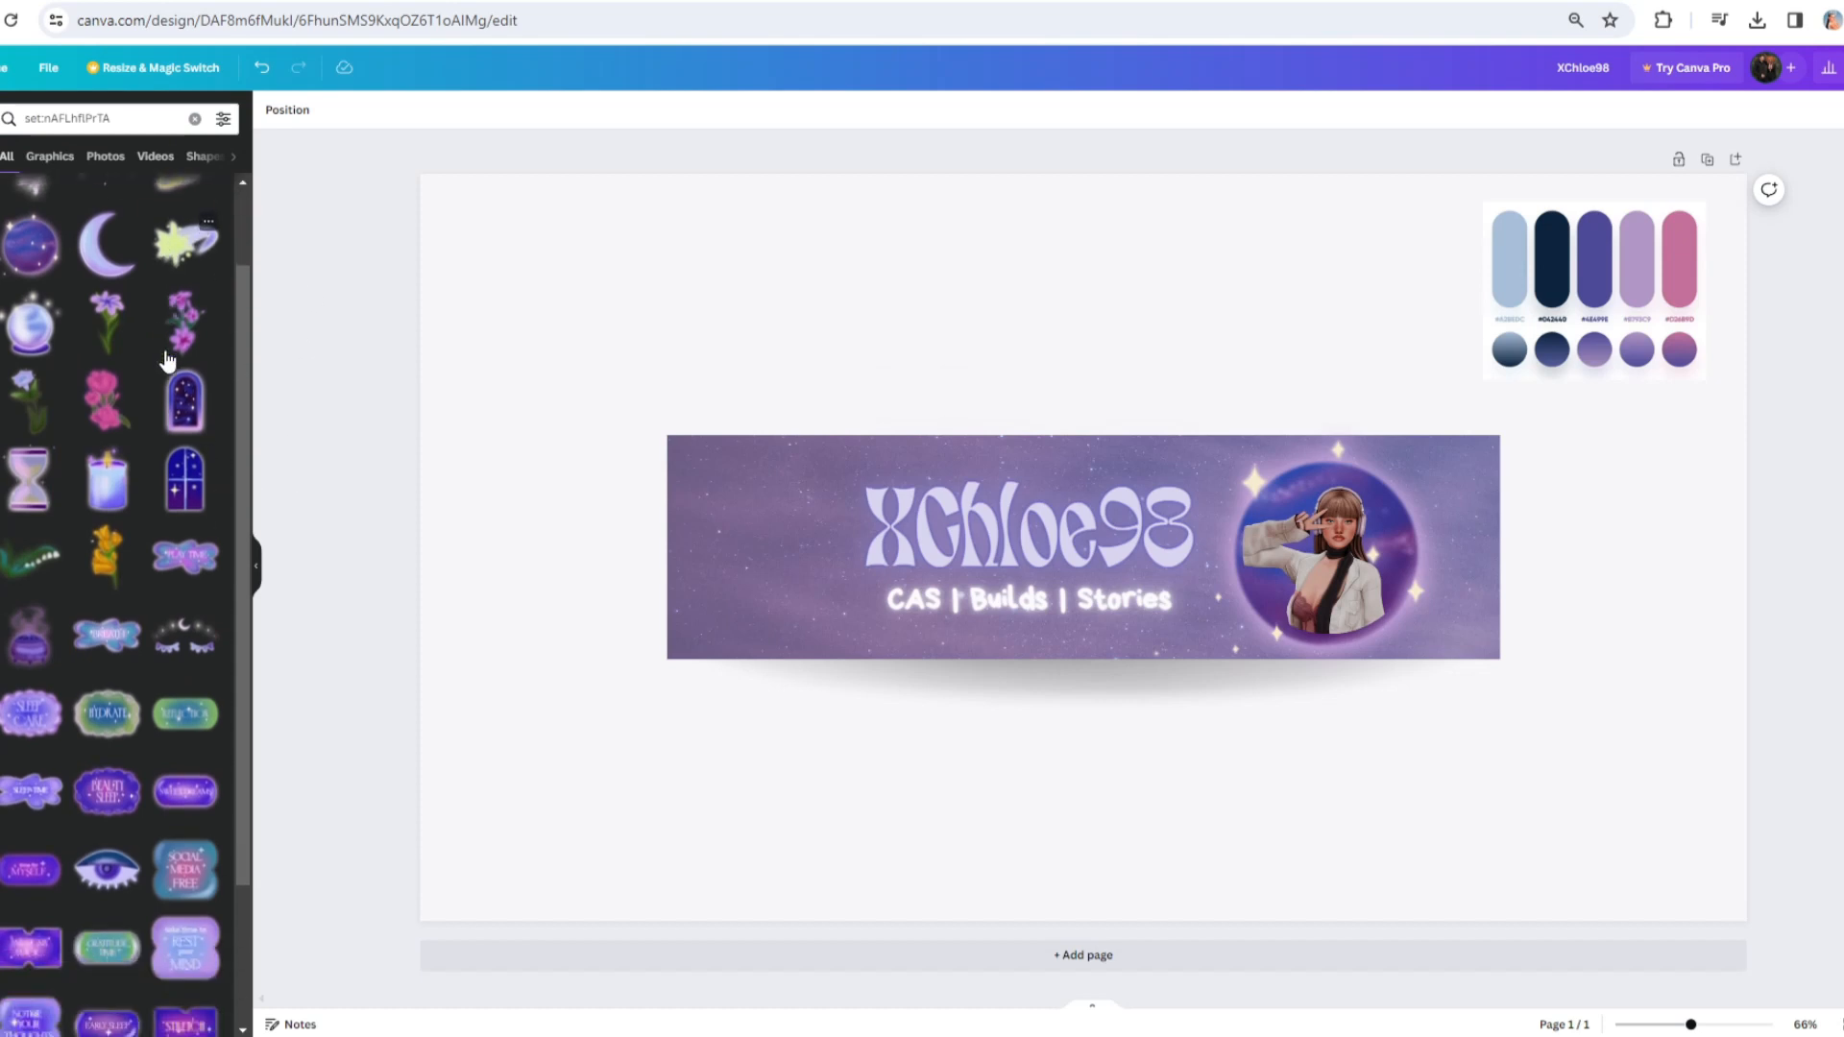
pyautogui.scroll(3, 135, 643)
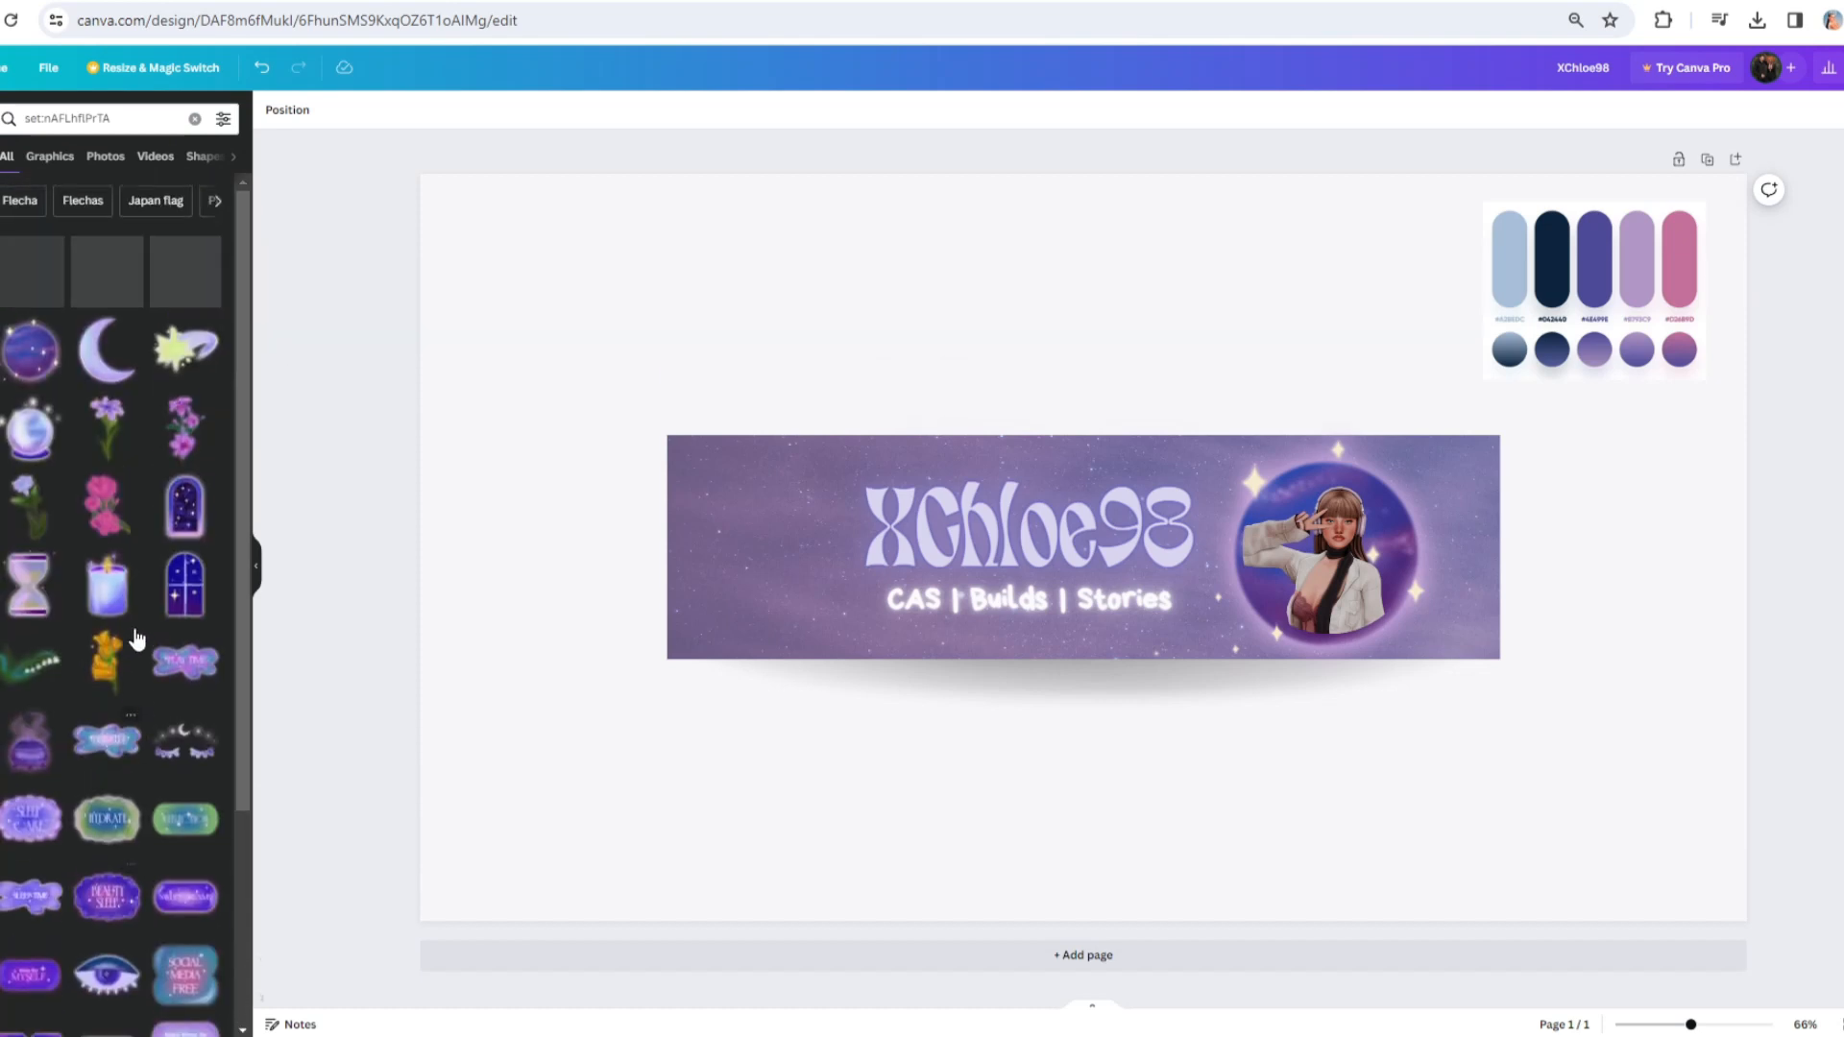
pyautogui.click(109, 288)
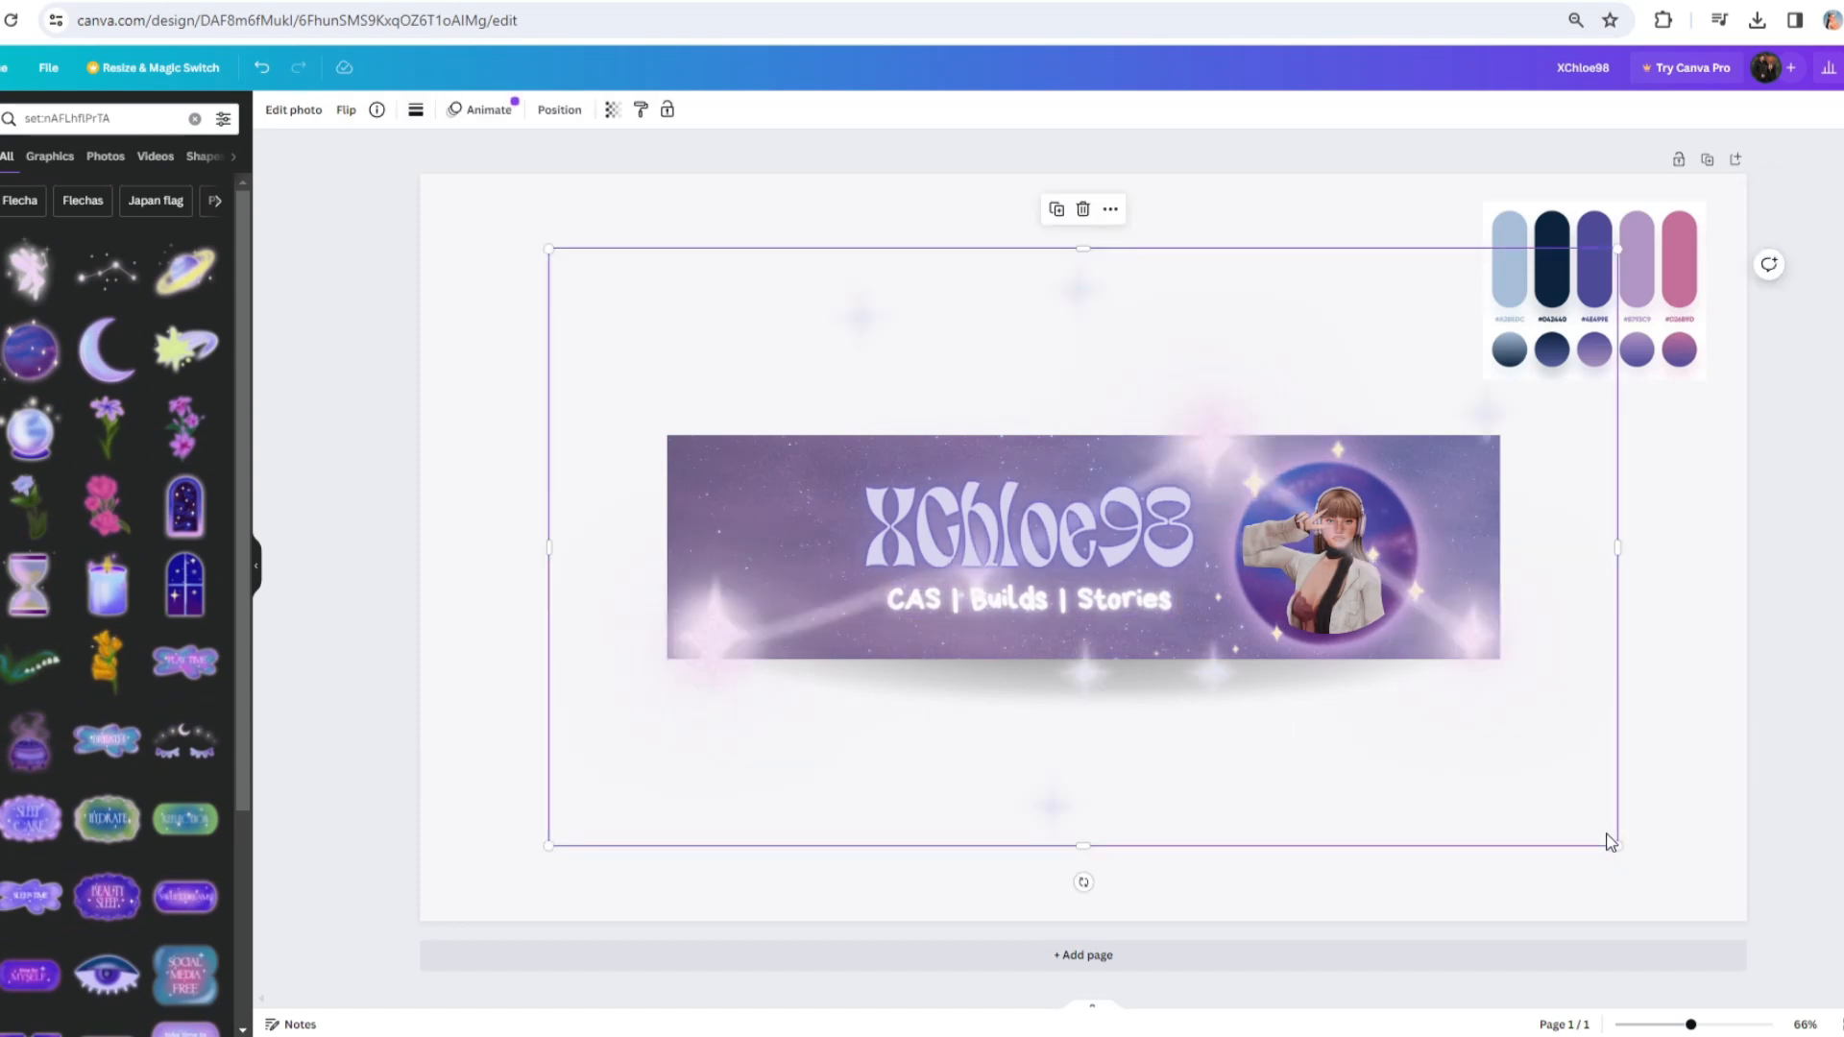
pyautogui.moveTo(1612, 844); pyautogui.dragTo(609, 407)
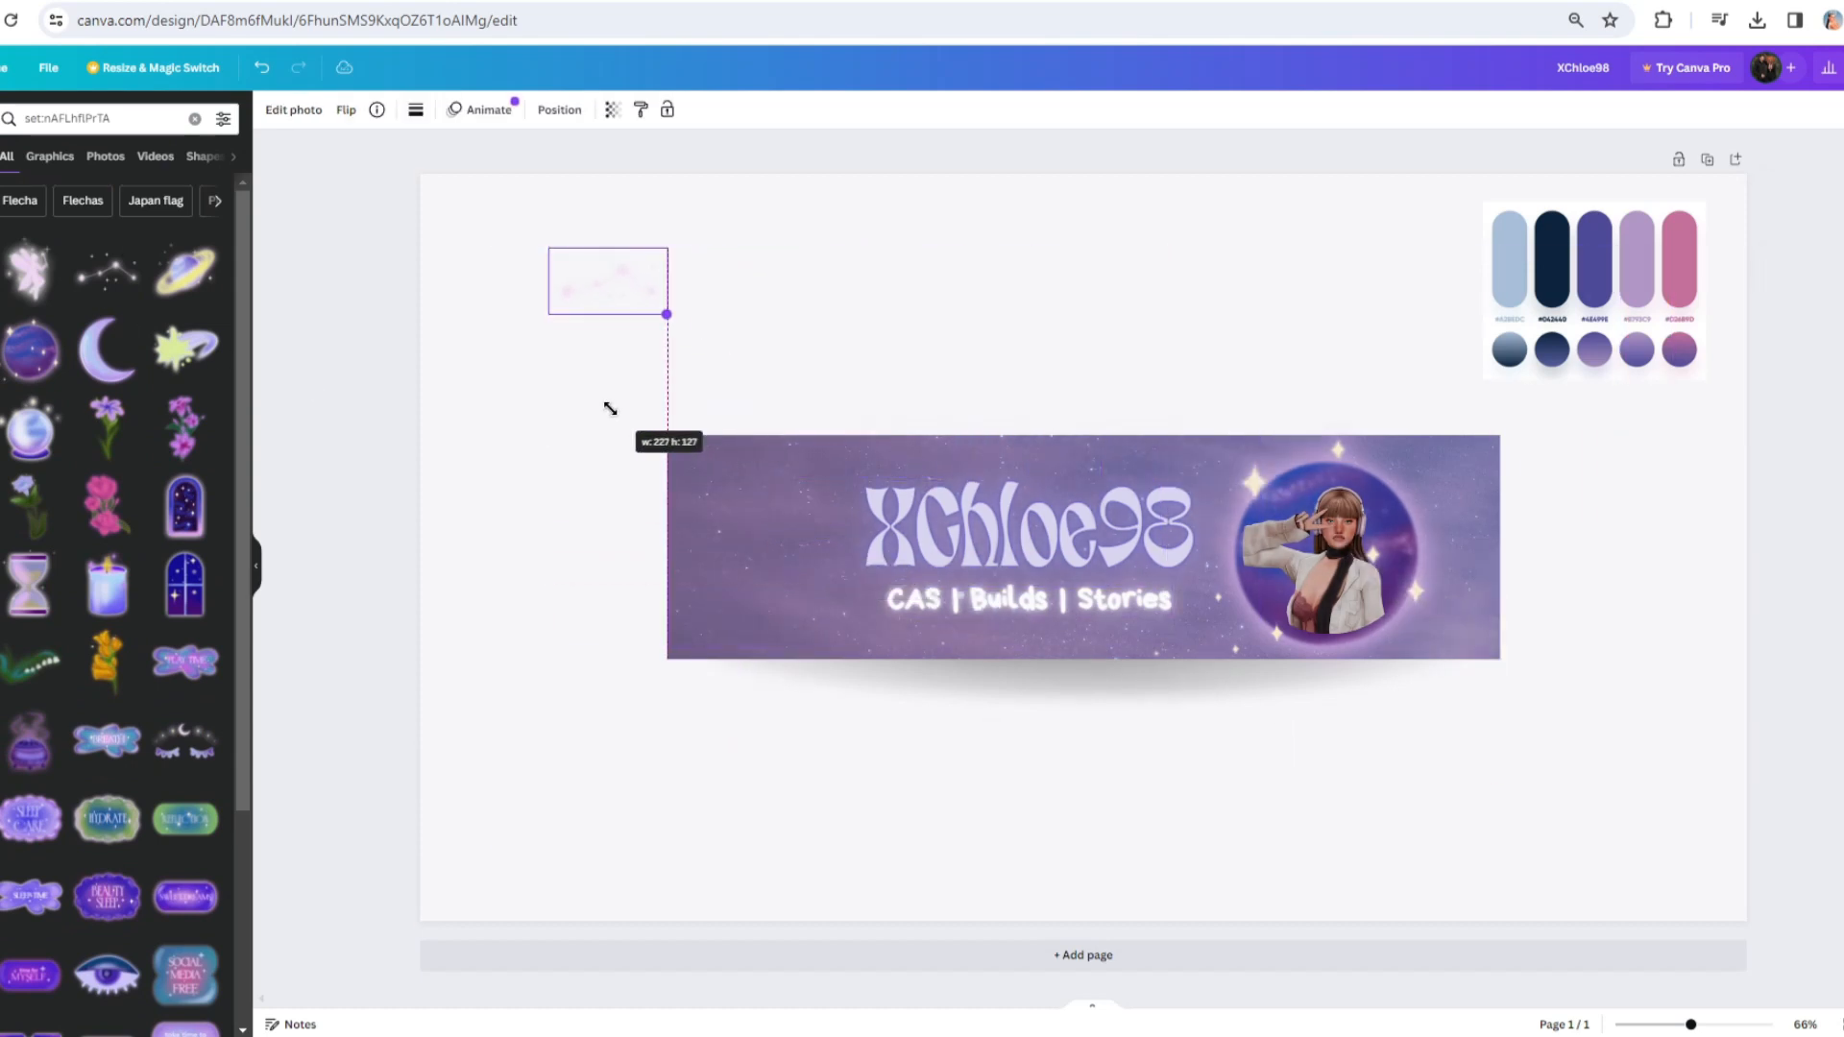
pyautogui.moveTo(586, 278); pyautogui.dragTo(880, 584)
pyautogui.moveTo(811, 497); pyautogui.dragTo(885, 550)
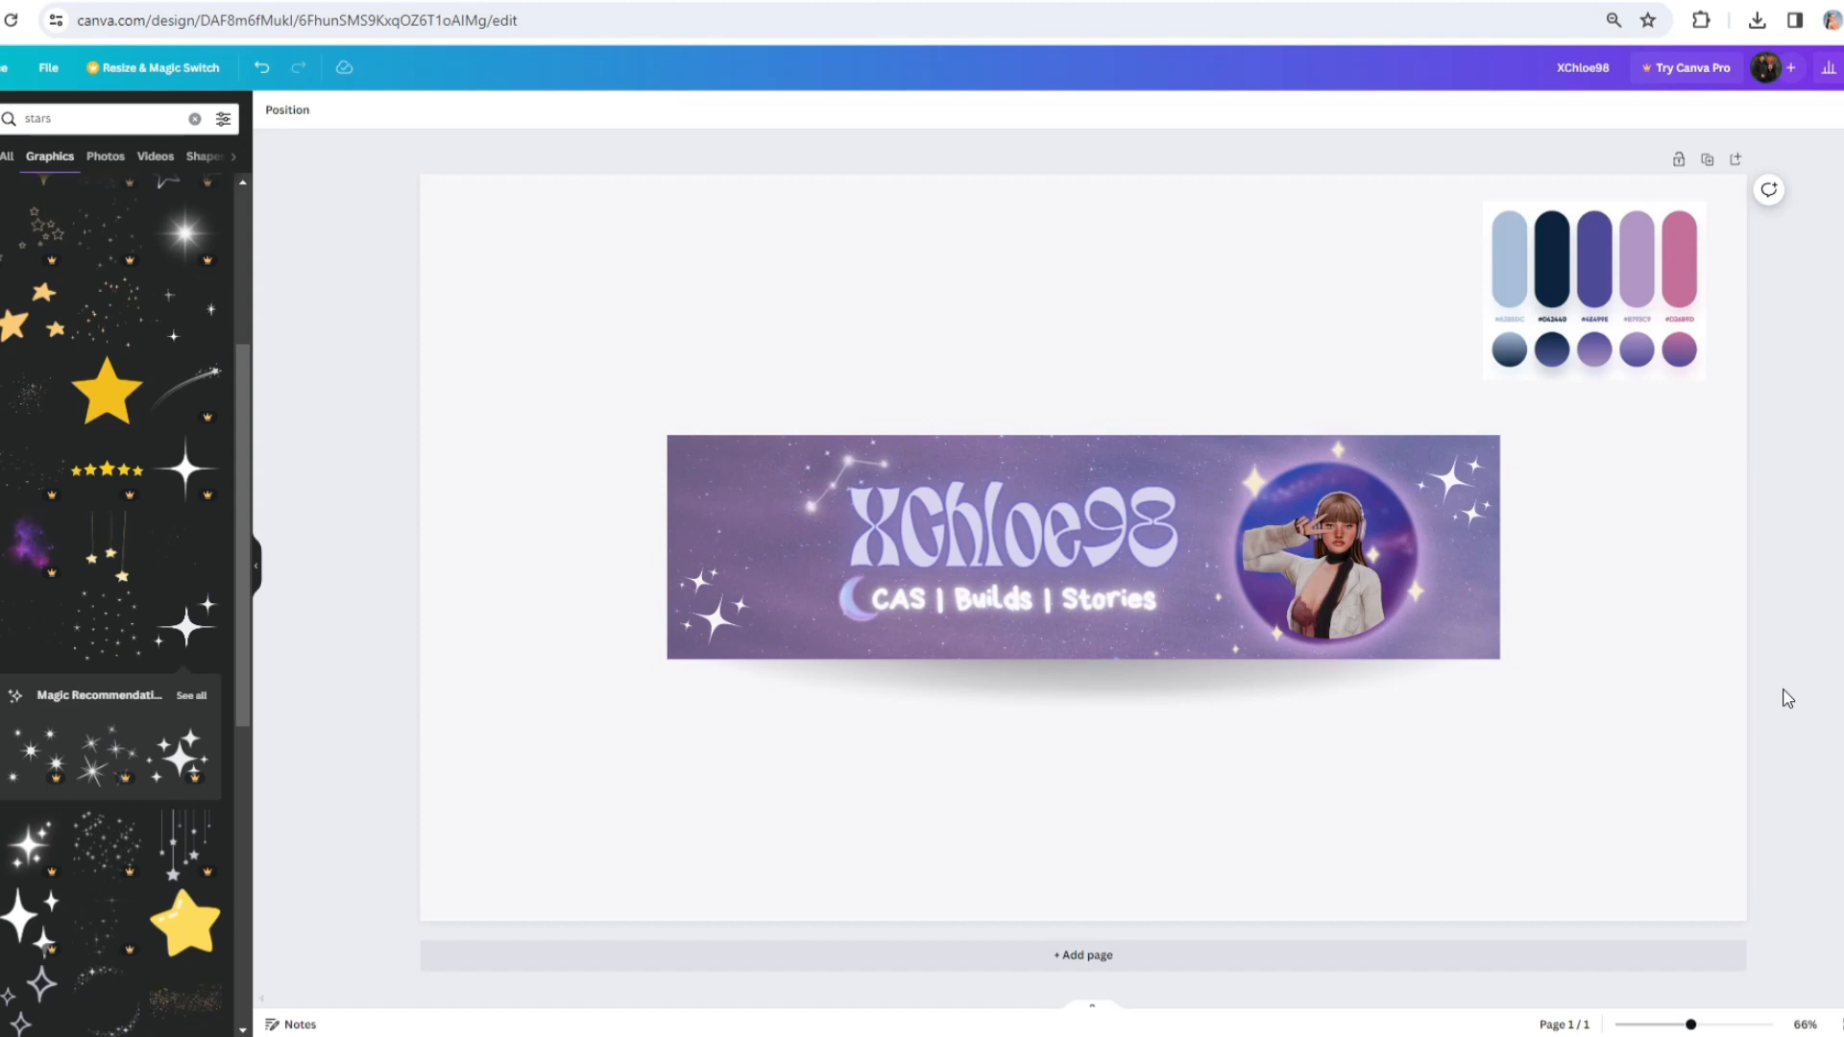
# - Nudge the crescent moon graphic slightly left and down beside the start of the "CAS | Builds | Stories" tagline
pyautogui.moveTo(855, 602); pyautogui.dragTo(830, 613)
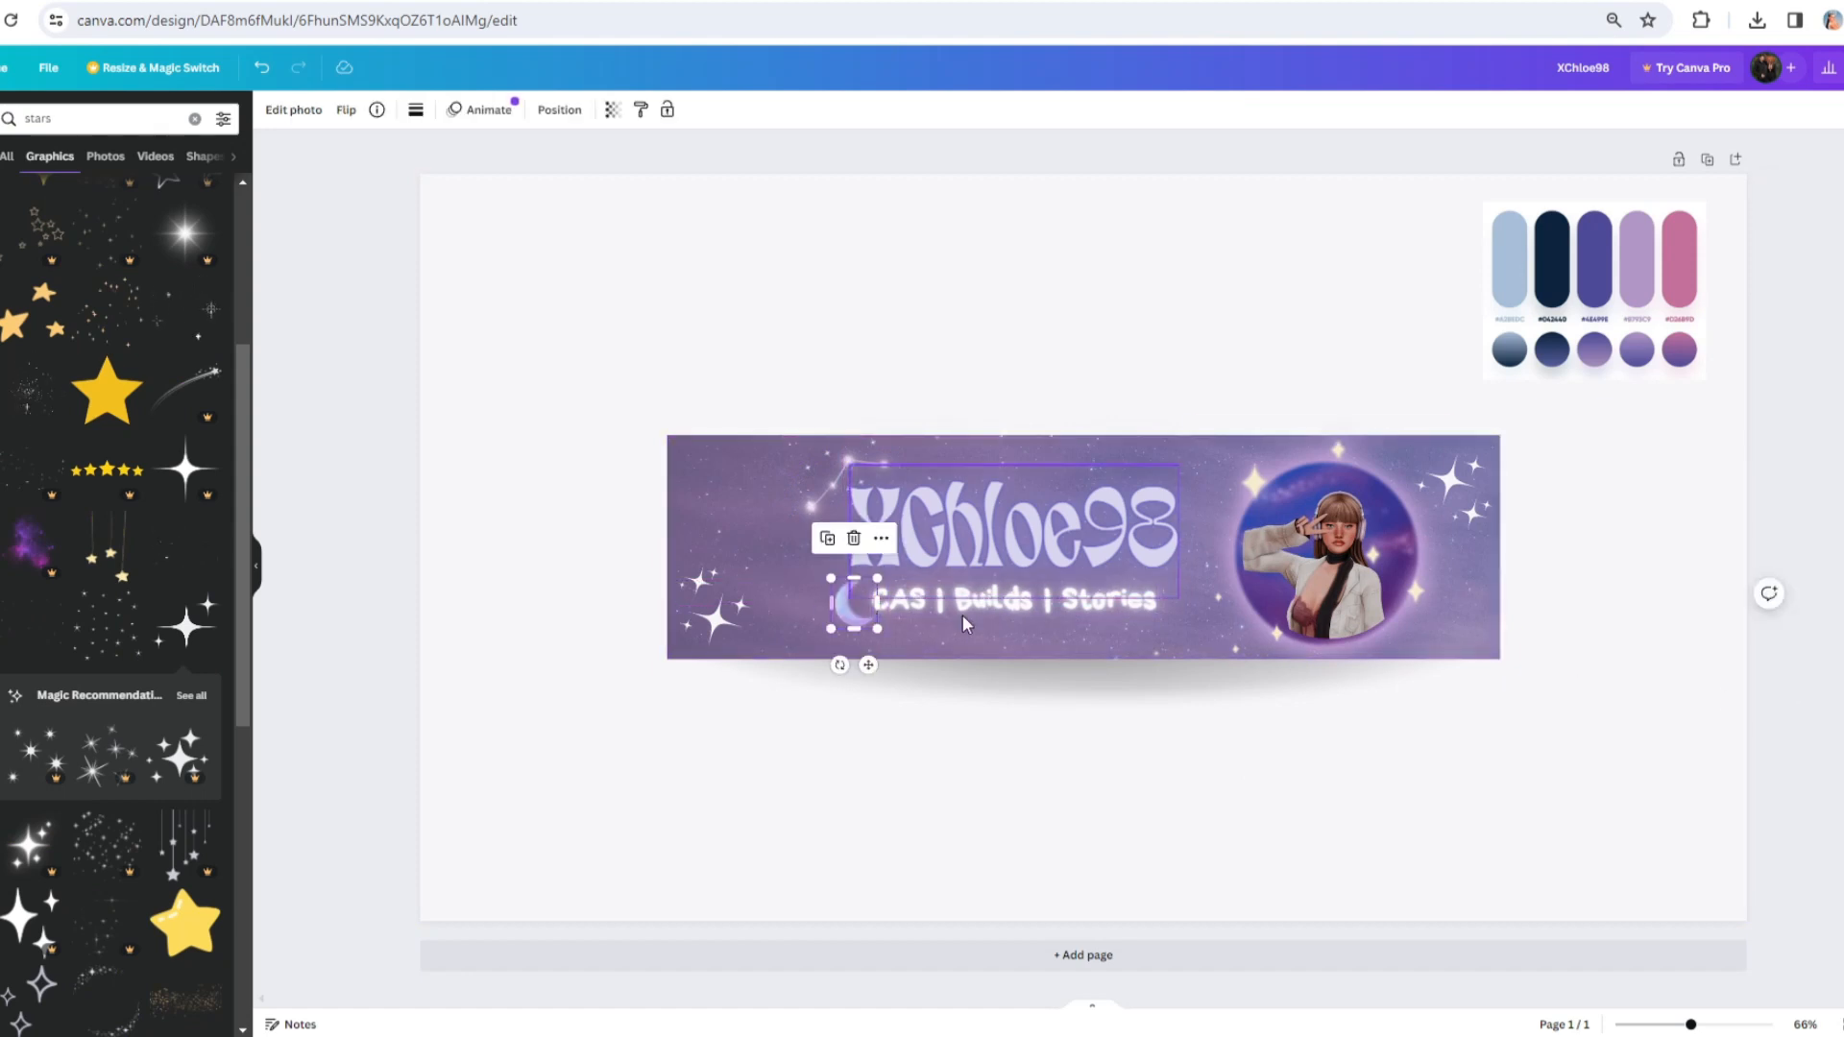
pyautogui.click(1808, 563)
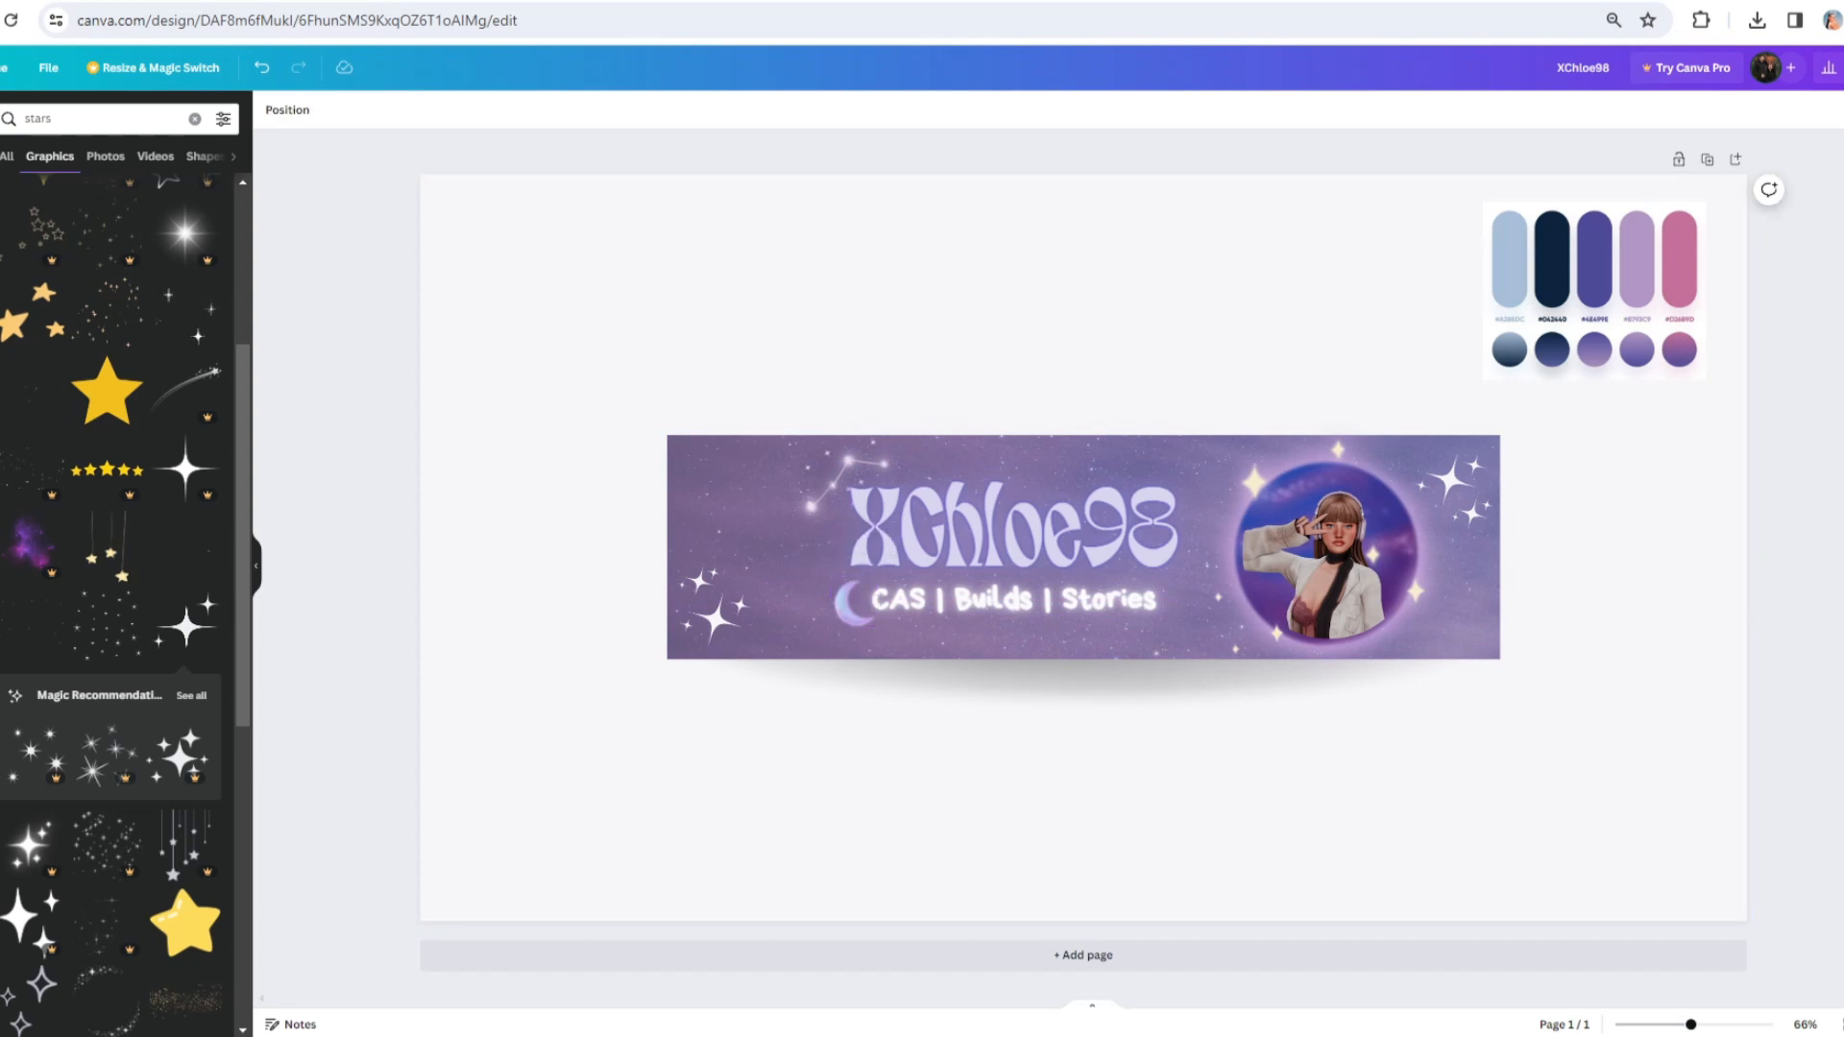